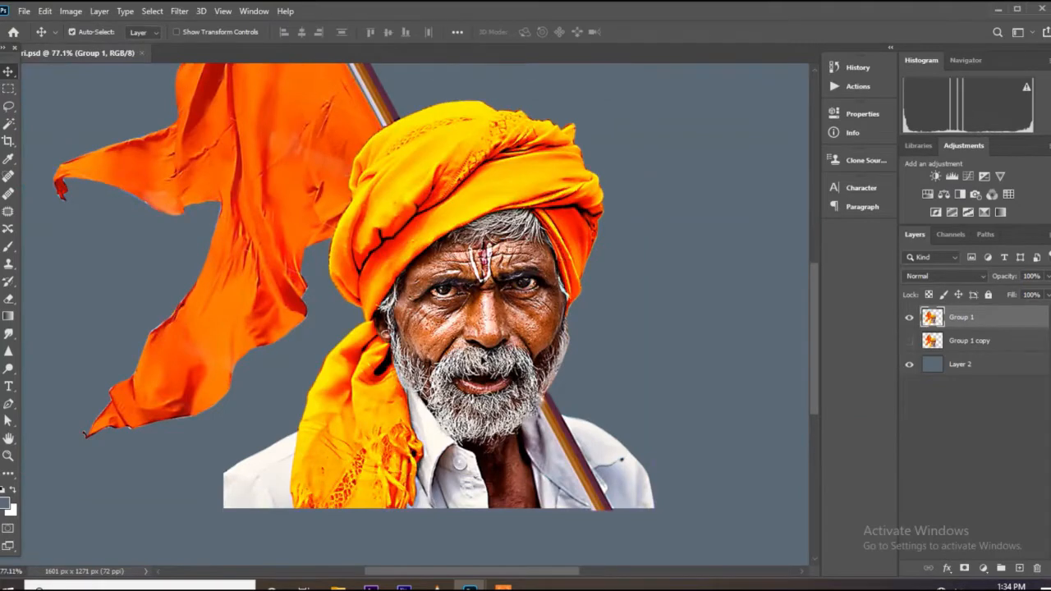
# Step: Smudge the dark creases on the turban's left front with the Smudge tool at 67% strength
pyautogui.click(10, 334)
pyautogui.scroll(6, 392, 276)
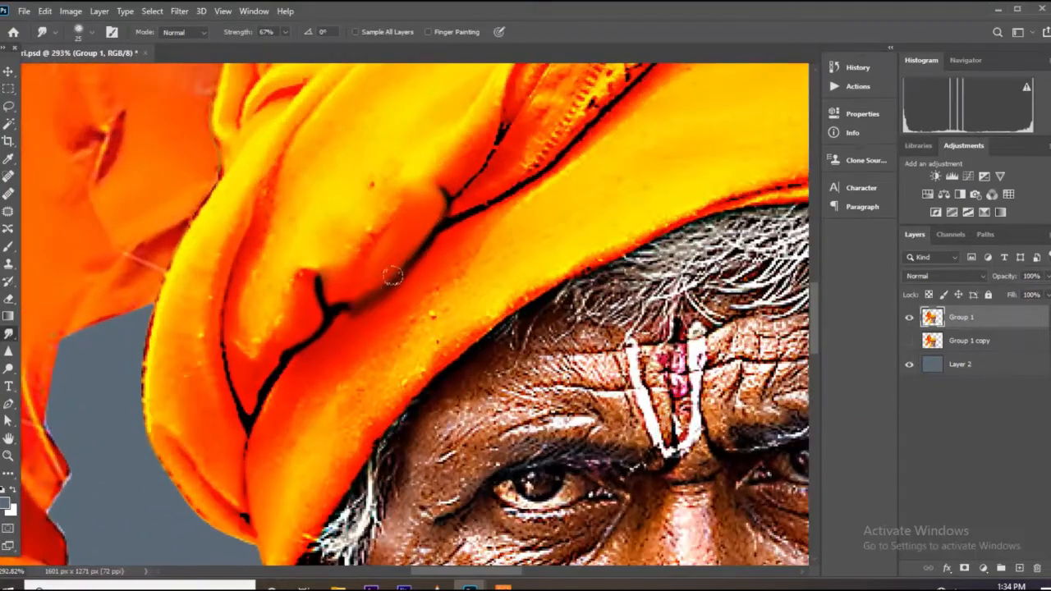
pyautogui.moveTo(392, 276); pyautogui.dragTo(320, 296)
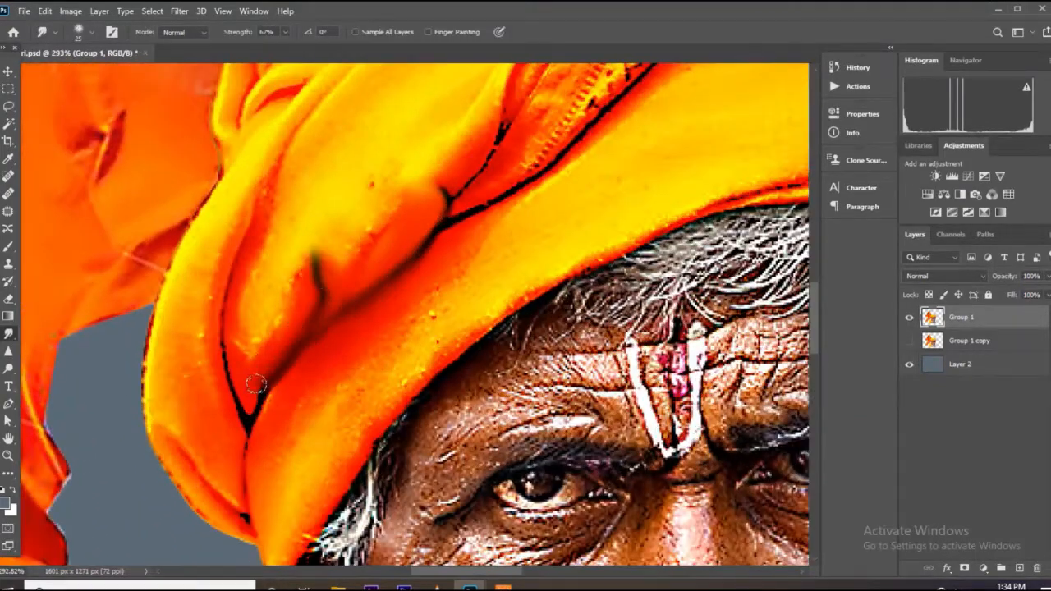
pyautogui.moveTo(265, 390)
pyautogui.mouseDown()
pyautogui.moveTo(233, 303)
pyautogui.moveTo(304, 221)
pyautogui.moveTo(331, 264)
pyautogui.mouseUp()
# Step: Smudge the remaining creases and cloth texture around the turban's left folds at 37% strength
pyautogui.scroll(3, 391, 178)
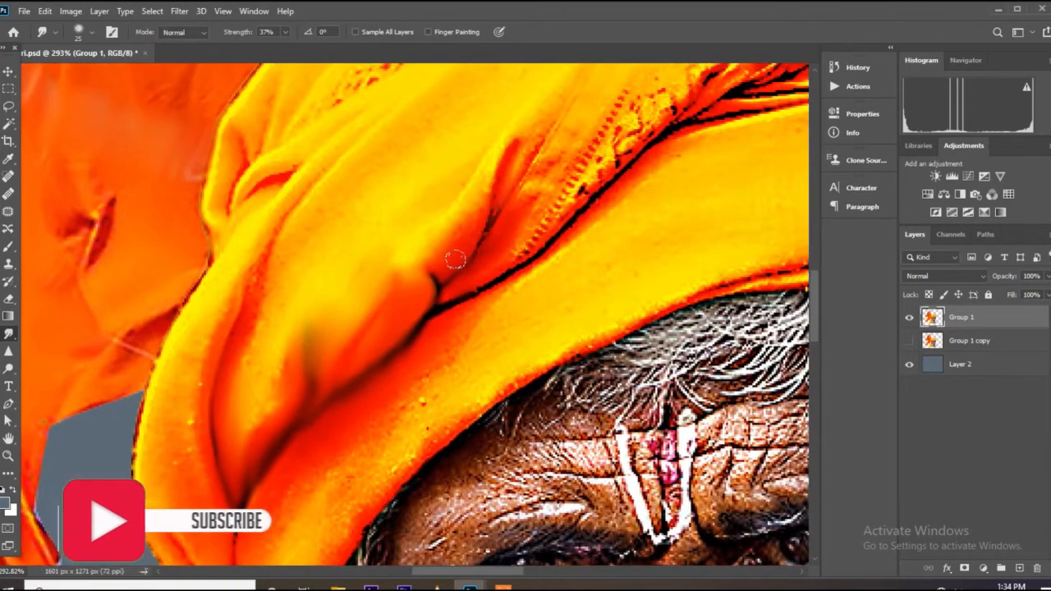
pyautogui.moveTo(433, 306)
pyautogui.mouseDown()
pyautogui.moveTo(385, 324)
pyautogui.moveTo(432, 222)
pyautogui.mouseUp()
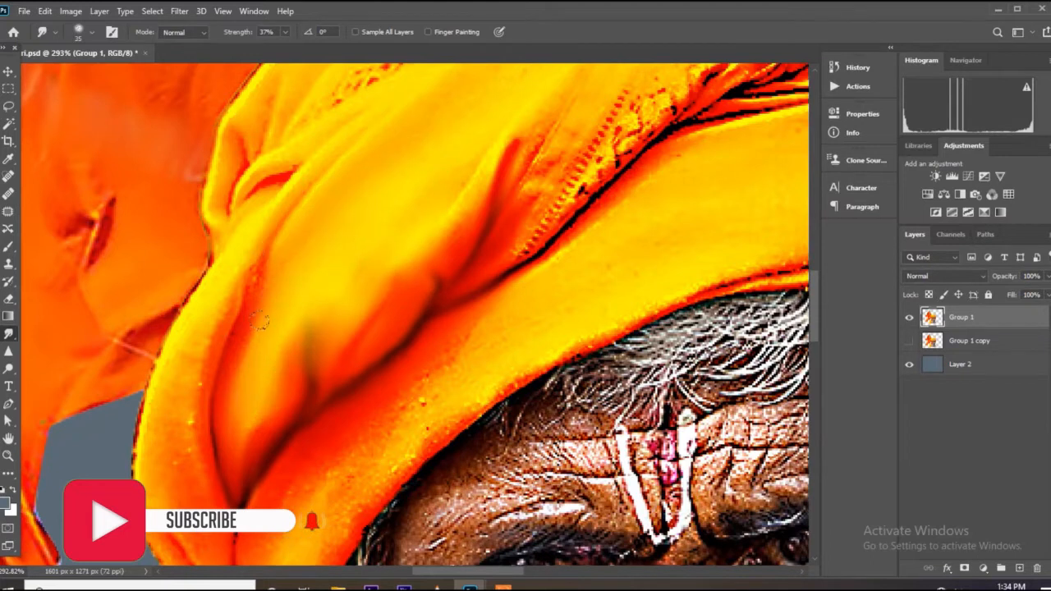
pyautogui.scroll(-6, 250, 394)
pyautogui.scroll(5, 435, 182)
pyautogui.moveTo(381, 320); pyautogui.dragTo(440, 198)
pyautogui.moveTo(434, 283)
pyautogui.mouseDown()
pyautogui.moveTo(391, 353)
pyautogui.moveTo(414, 302)
pyautogui.mouseUp()
pyautogui.moveTo(524, 306); pyautogui.dragTo(517, 276)
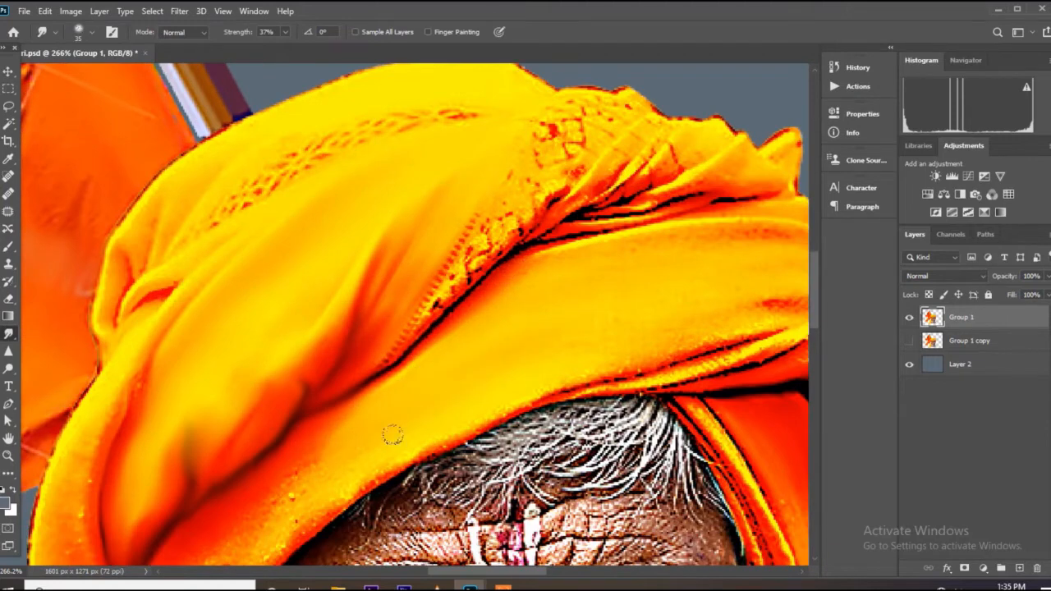
# Step: Smooth the turban's wide front band and the stitched edge along its dark crease by smudging
pyautogui.moveTo(419, 423); pyautogui.dragTo(542, 395)
pyautogui.scroll(-3, 689, 238)
pyautogui.scroll(4, 596, 297)
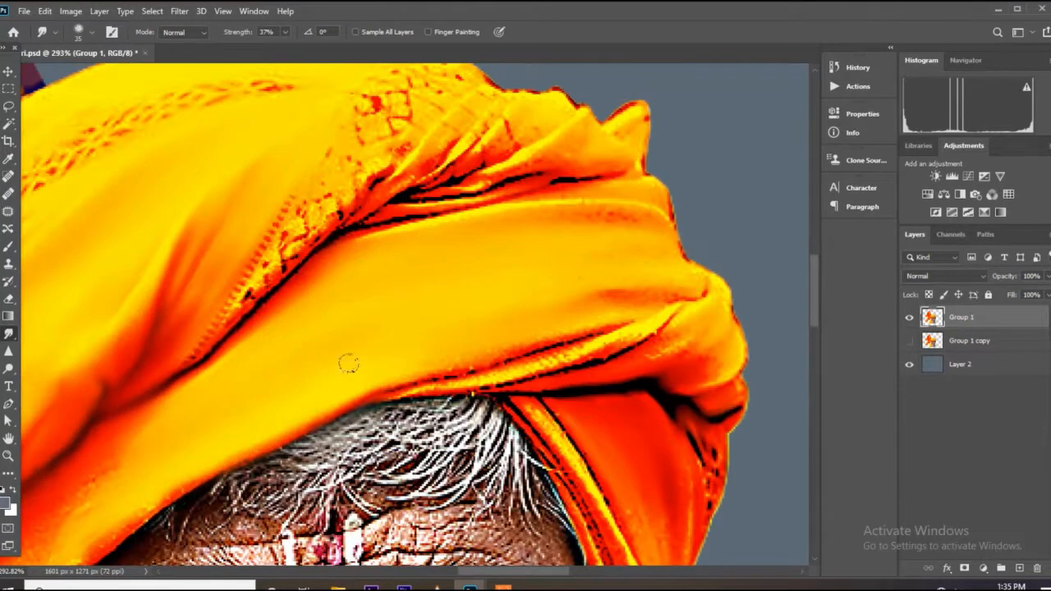
pyautogui.moveTo(554, 171)
pyautogui.mouseDown()
pyautogui.moveTo(406, 201)
pyautogui.moveTo(394, 164)
pyautogui.moveTo(333, 214)
pyautogui.moveTo(309, 205)
pyautogui.moveTo(204, 349)
pyautogui.mouseUp()
pyautogui.moveTo(234, 316); pyautogui.dragTo(291, 201)
# Step: Smudge the gathered pleats and lace pattern at the turban's upper right using a smaller 15–20 px brush
pyautogui.press('[')
pyautogui.moveTo(468, 173); pyautogui.dragTo(608, 164)
pyautogui.moveTo(430, 139)
pyautogui.mouseDown()
pyautogui.moveTo(418, 86)
pyautogui.moveTo(368, 81)
pyautogui.mouseUp()
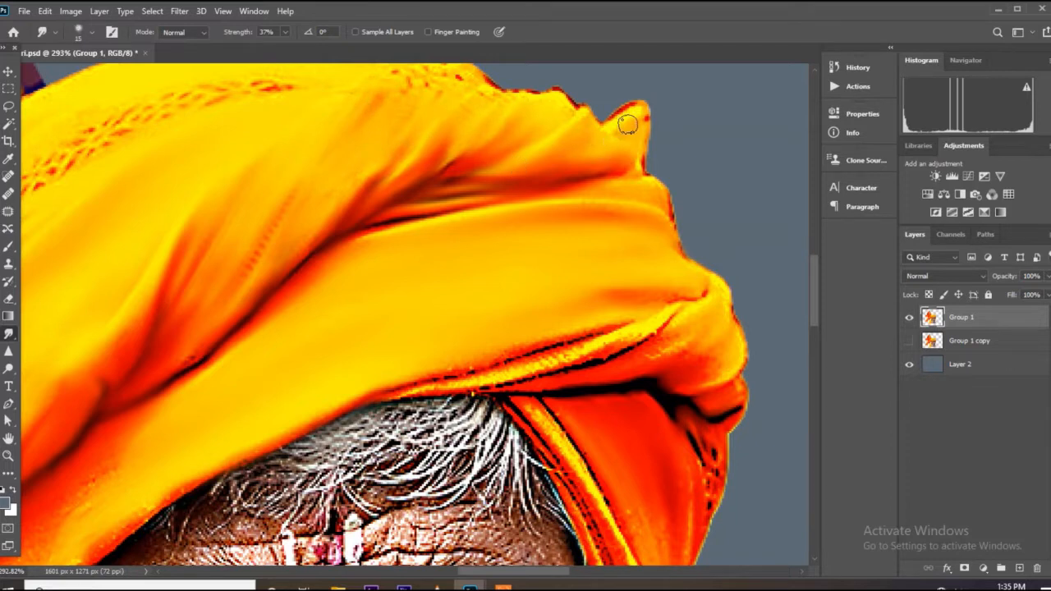
pyautogui.scroll(-1, 478, 92)
pyautogui.moveTo(478, 92); pyautogui.dragTo(562, 172)
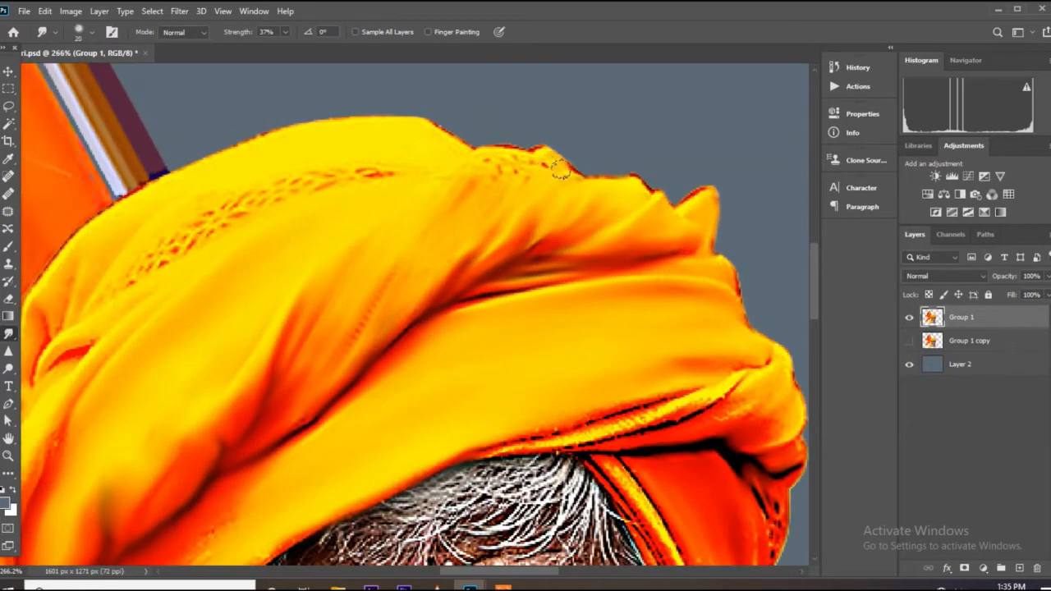
# Step: Smudge away the embroidered pattern across the crown of the turban, working with a brush up to 30 px
pyautogui.moveTo(399, 174); pyautogui.dragTo(300, 191)
pyautogui.moveTo(267, 196); pyautogui.dragTo(199, 235)
pyautogui.scroll(-1, 343, 208)
pyautogui.moveTo(343, 208); pyautogui.dragTo(396, 203)
pyautogui.moveTo(261, 216); pyautogui.dragTo(199, 259)
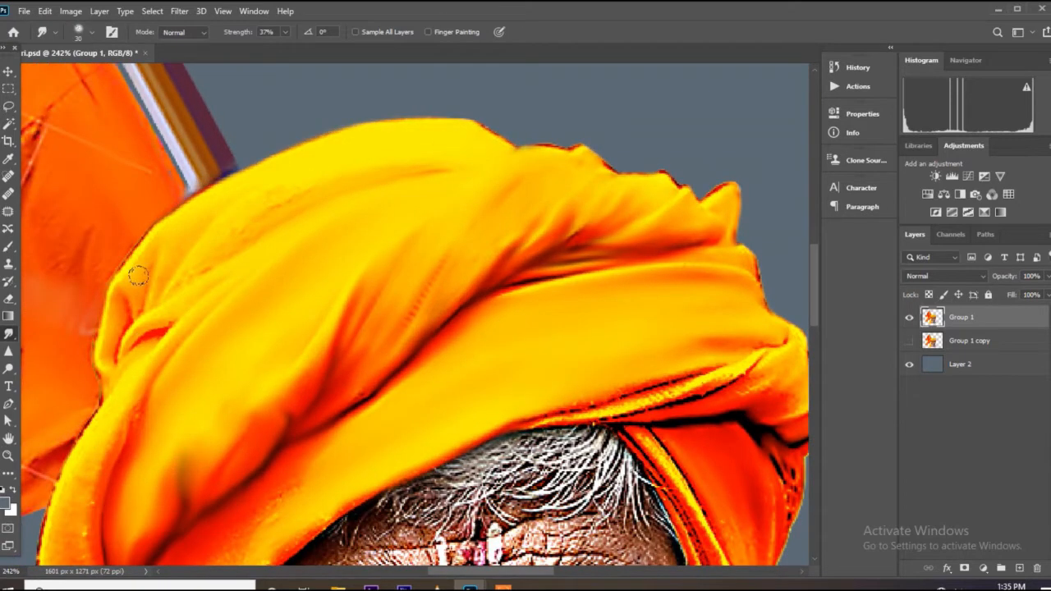
pyautogui.moveTo(139, 271); pyautogui.dragTo(171, 253)
# Step: Smooth the turban's outer left edge and its lower left folds with a 30 px smudge brush
pyautogui.scroll(-2, 274, 211)
pyautogui.scroll(1, 299, 188)
pyautogui.moveTo(299, 188); pyautogui.dragTo(238, 219)
pyautogui.scroll(1, 380, 202)
pyautogui.moveTo(150, 336)
pyautogui.mouseDown()
pyautogui.moveTo(218, 283)
pyautogui.moveTo(163, 299)
pyautogui.moveTo(231, 281)
pyautogui.mouseUp()
pyautogui.moveTo(166, 456); pyautogui.dragTo(220, 281)
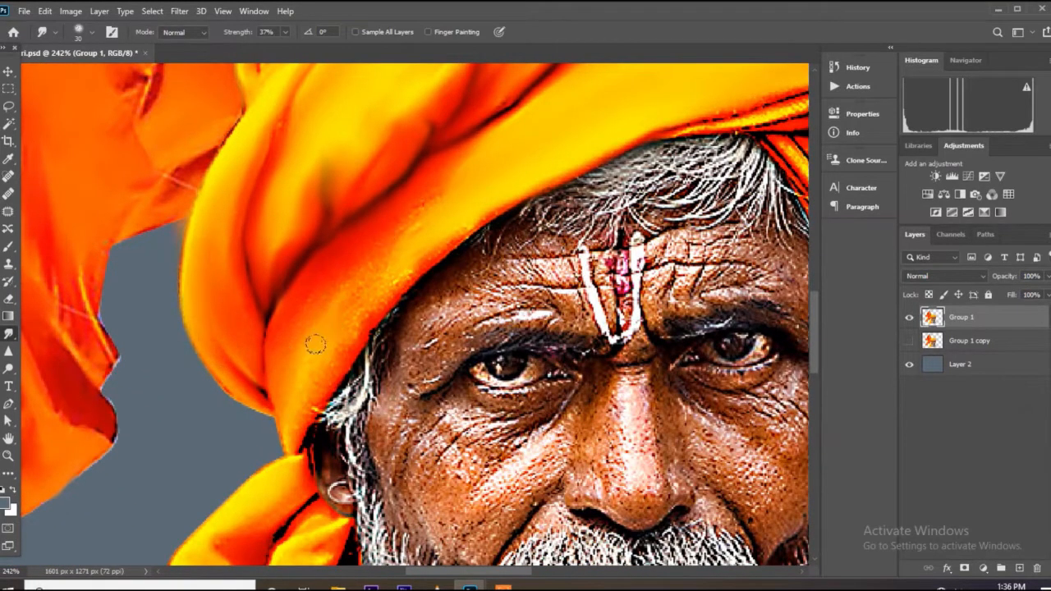
# Step: Smudge the creases above the forehead and the hanging fold on the turban's right side
pyautogui.scroll(-6, 299, 330)
pyautogui.scroll(5, 425, 227)
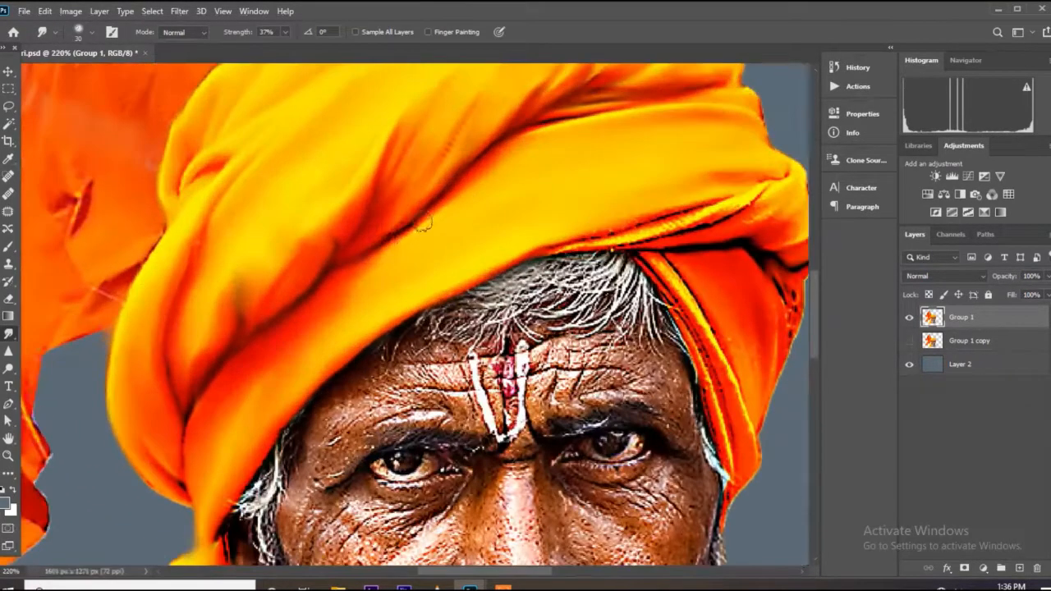
pyautogui.scroll(-5, 283, 235)
pyautogui.scroll(8, 540, 353)
pyautogui.moveTo(505, 168); pyautogui.dragTo(587, 307)
pyautogui.moveTo(476, 138); pyautogui.dragTo(523, 184)
pyautogui.moveTo(566, 261); pyautogui.dragTo(603, 348)
pyautogui.moveTo(614, 170)
pyautogui.mouseDown()
pyautogui.moveTo(587, 115)
pyautogui.moveTo(526, 103)
pyautogui.moveTo(402, 135)
pyautogui.mouseUp()
# Step: Smooth the turban's outer right edge and the narrow strip beside the temple, and save the document
pyautogui.scroll(-1, 394, 147)
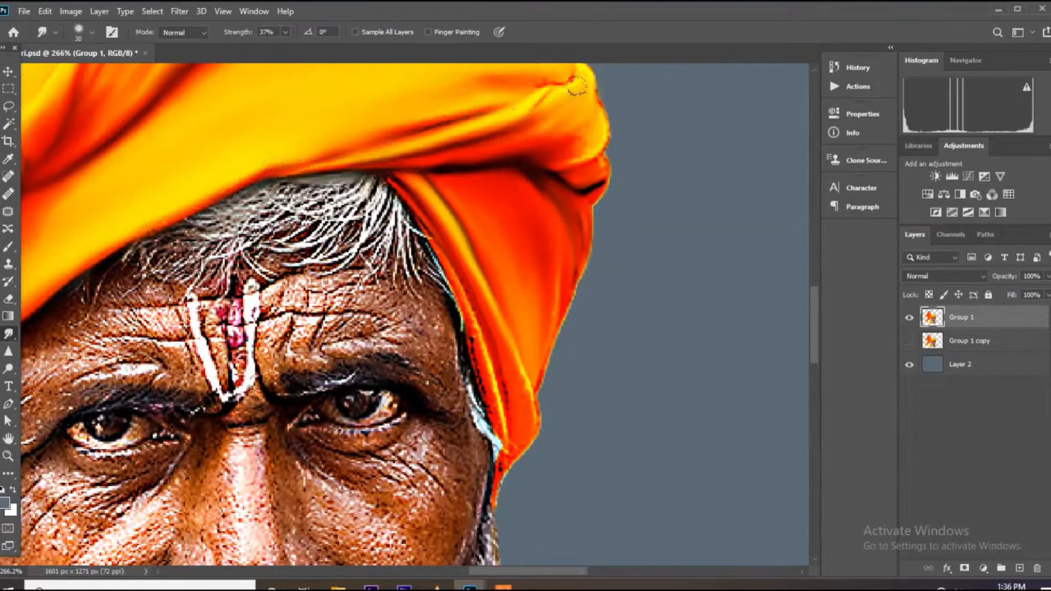
pyautogui.scroll(1, 528, 164)
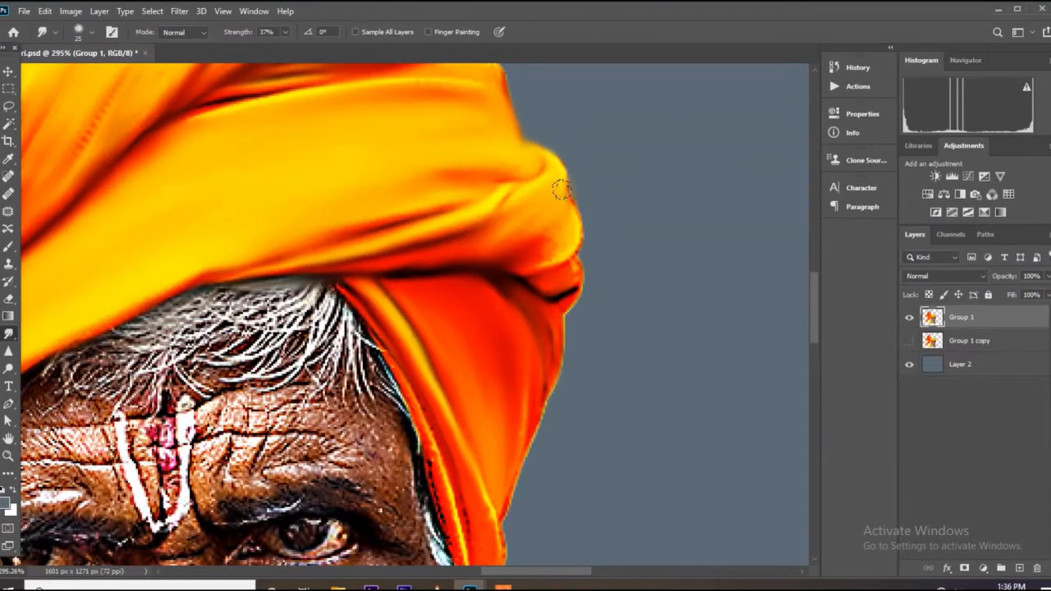
pyautogui.moveTo(450, 469)
pyautogui.mouseDown()
pyautogui.moveTo(435, 345)
pyautogui.moveTo(486, 450)
pyautogui.mouseUp()
pyautogui.moveTo(448, 453)
pyautogui.mouseDown()
pyautogui.moveTo(420, 330)
pyautogui.moveTo(391, 269)
pyautogui.mouseUp()
pyautogui.scroll(-14, 504, 270)
pyautogui.hotkey('ctrl', 's')
# Step: Smudge the folds of the orange scarf below the ear down to the shoulder
pyautogui.scroll(10, 345, 378)
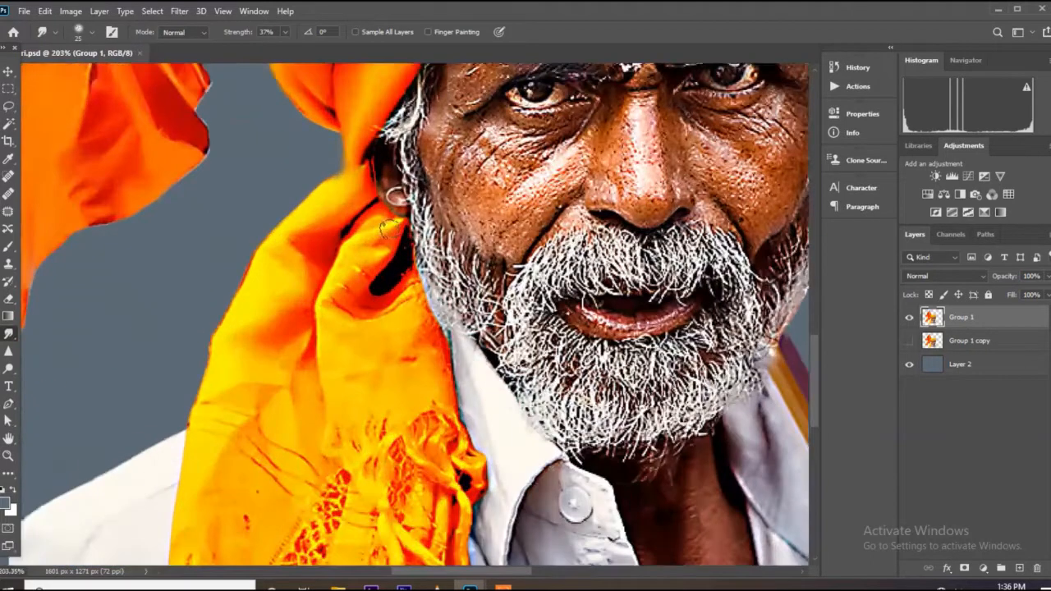
pyautogui.moveTo(386, 223); pyautogui.dragTo(330, 298)
pyautogui.moveTo(353, 181)
pyautogui.mouseDown()
pyautogui.moveTo(270, 293)
pyautogui.moveTo(281, 378)
pyautogui.mouseUp()
pyautogui.moveTo(307, 446)
pyautogui.mouseDown()
pyautogui.moveTo(323, 312)
pyautogui.moveTo(268, 342)
pyautogui.moveTo(279, 466)
pyautogui.mouseUp()
# Step: Smudge the lower scarf and its lace pattern downward past the portrait's cut edge with a 60 px brush
pyautogui.press(']')
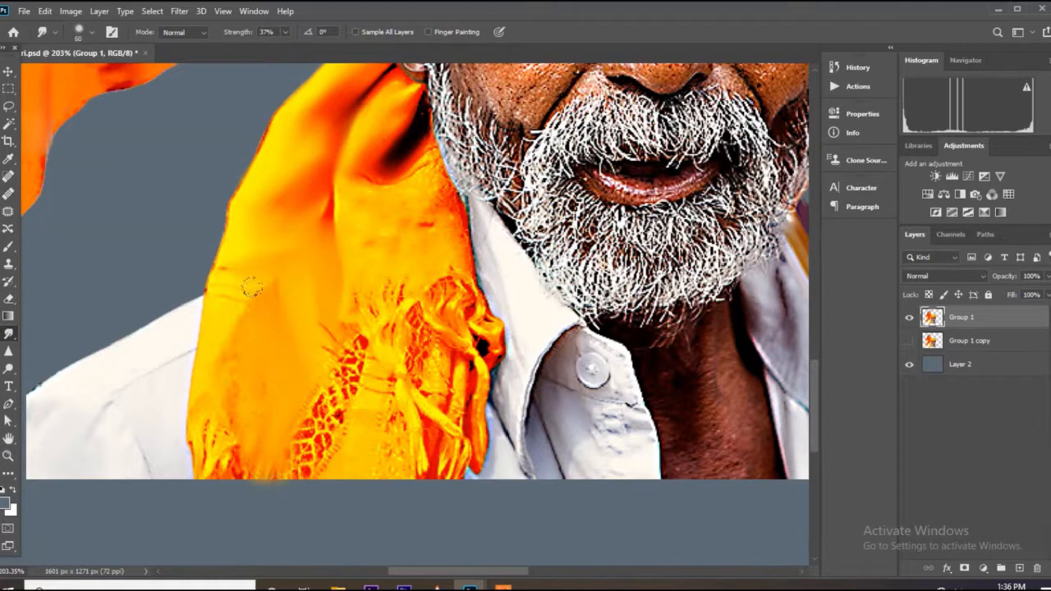
pyautogui.moveTo(244, 364); pyautogui.dragTo(230, 469)
pyautogui.moveTo(222, 354); pyautogui.dragTo(198, 480)
pyautogui.moveTo(218, 284); pyautogui.dragTo(200, 507)
pyautogui.moveTo(238, 370); pyautogui.dragTo(249, 532)
pyautogui.moveTo(313, 429); pyautogui.dragTo(275, 517)
pyautogui.moveTo(335, 382); pyautogui.dragTo(290, 497)
pyautogui.moveTo(355, 349); pyautogui.dragTo(301, 460)
pyautogui.moveTo(309, 301); pyautogui.dragTo(352, 362)
pyautogui.moveTo(352, 362); pyautogui.dragTo(332, 491)
pyautogui.moveTo(369, 390); pyautogui.dragTo(312, 521)
pyautogui.moveTo(377, 447)
pyautogui.mouseDown()
pyautogui.moveTo(354, 506)
pyautogui.moveTo(399, 410)
pyautogui.mouseUp()
# Step: Smudge the scarf's upper texture and tangled fringe with a smaller 25–40 px brush, and save the document
pyautogui.press('[')
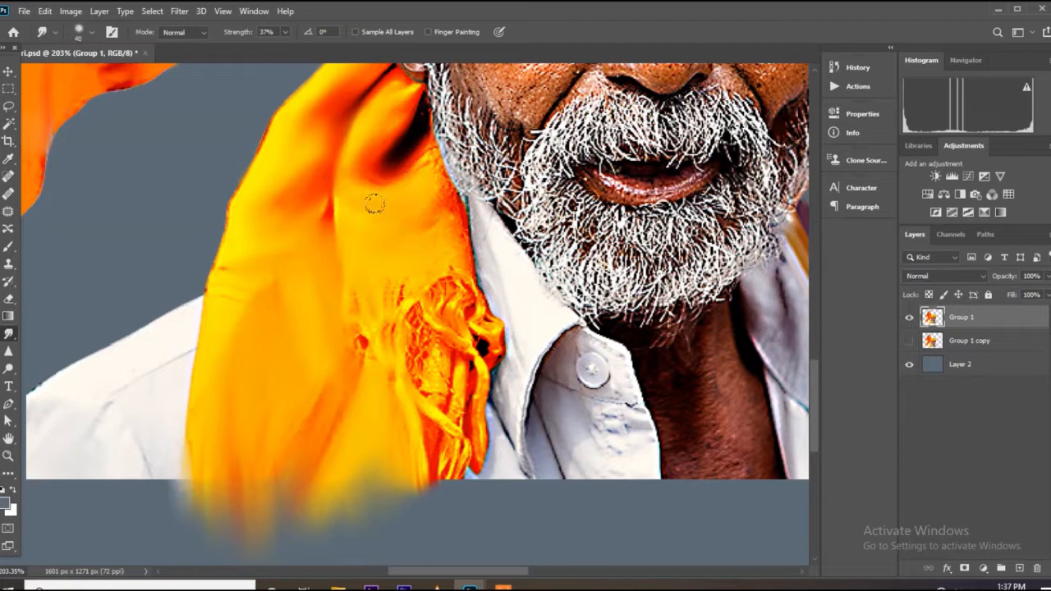
pyautogui.moveTo(441, 289)
pyautogui.mouseDown()
pyautogui.moveTo(475, 368)
pyautogui.moveTo(426, 382)
pyautogui.mouseUp()
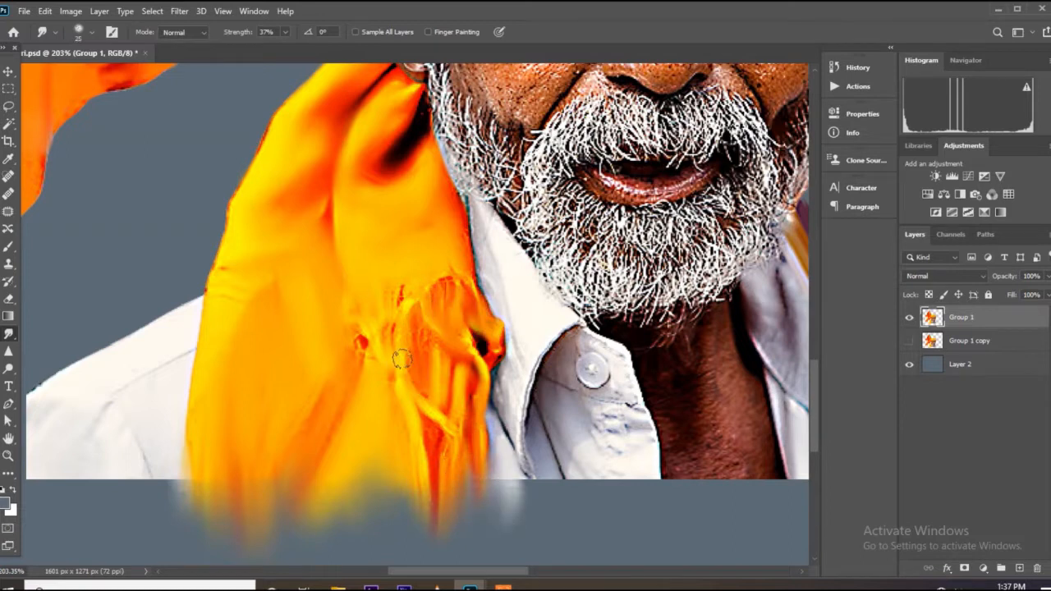
pyautogui.scroll(-5, 368, 386)
pyautogui.hotkey('ctrl', 's')
# Step: Smooth the wrinkles in the flag's main body and lower tail with a 70 px smudge brush
pyautogui.scroll(2, 422, 411)
pyautogui.scroll(-3, 438, 358)
pyautogui.scroll(3, 293, 188)
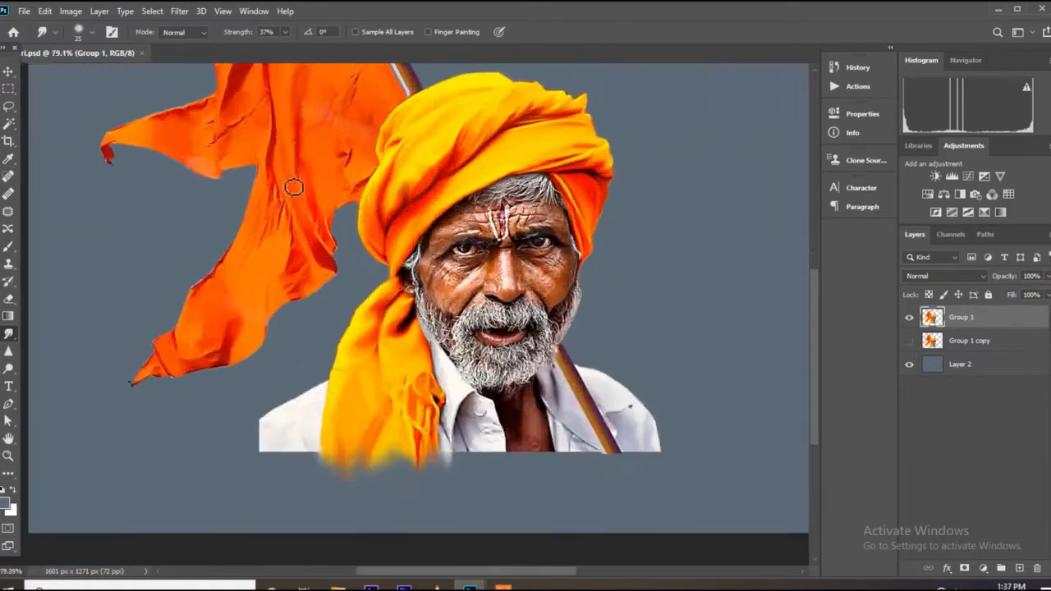
pyautogui.scroll(-2, 304, 193)
pyautogui.scroll(3, 354, 211)
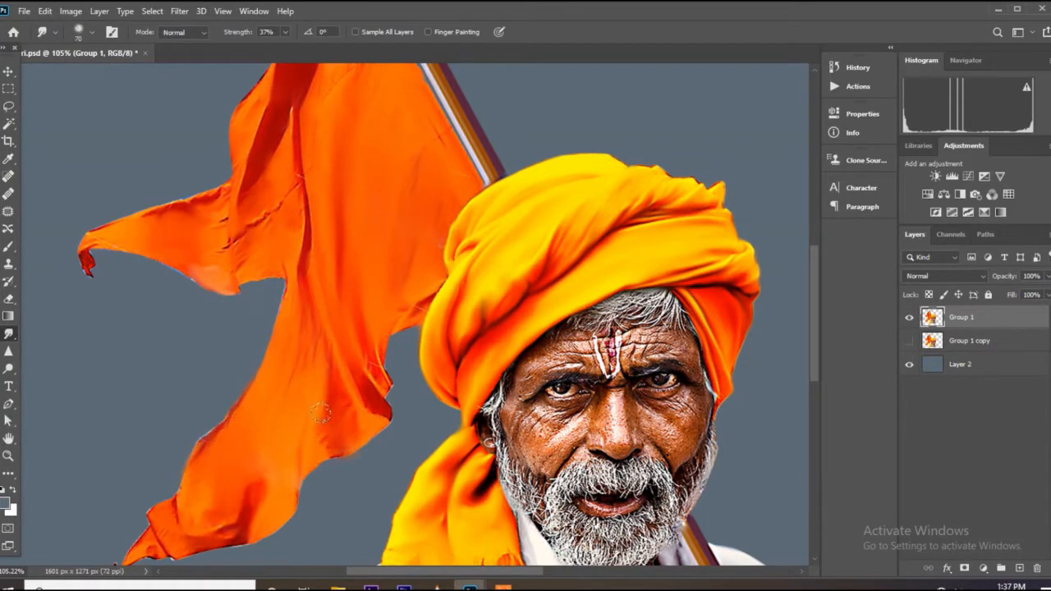
pyautogui.scroll(1, 193, 511)
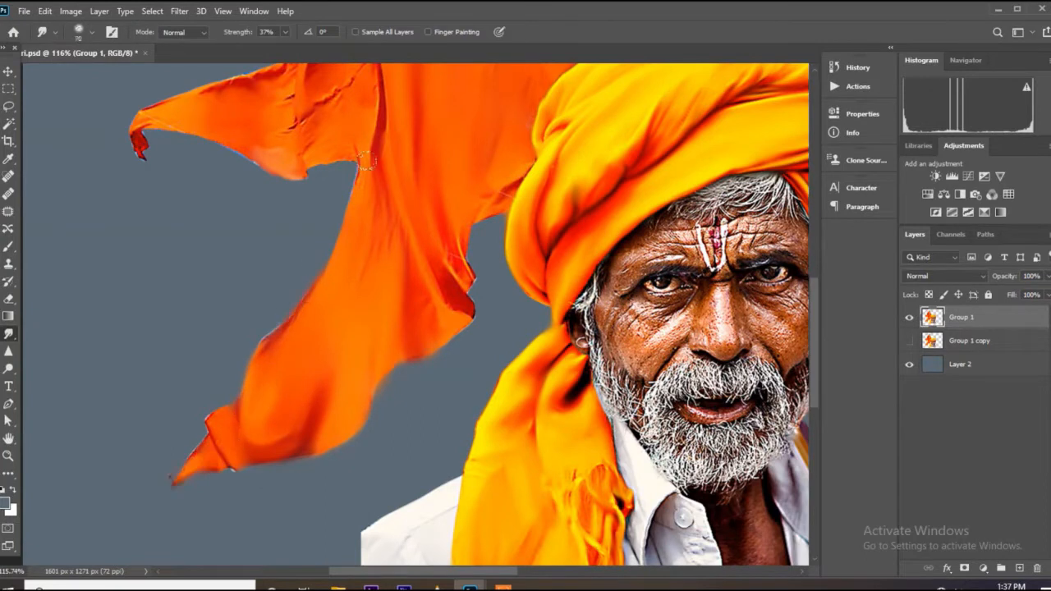
# Step: Smudge the remaining creases in the flag's centre and left tail with a 40 px brush
pyautogui.scroll(-2, 366, 162)
pyautogui.scroll(2, 366, 162)
pyautogui.scroll(-2, 368, 162)
pyautogui.scroll(2, 369, 161)
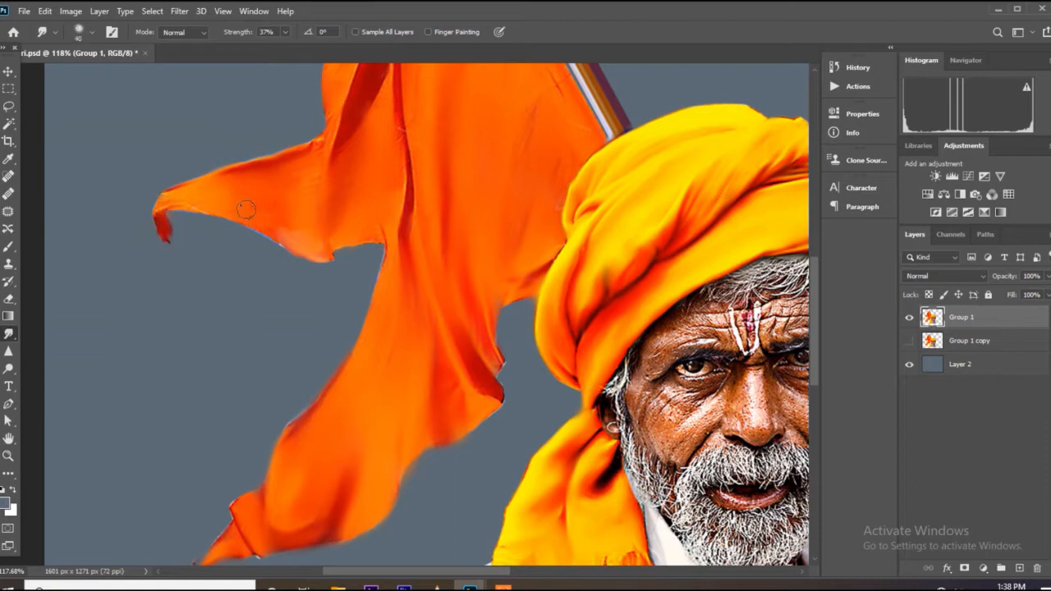
pyautogui.scroll(-2, 247, 210)
pyautogui.scroll(3, 385, 120)
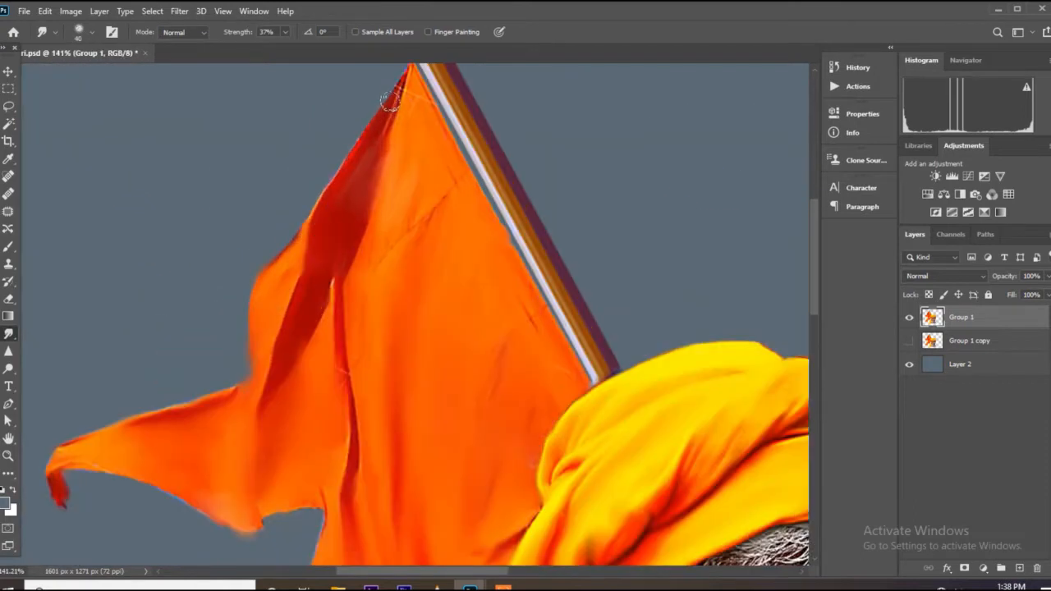
# Step: Smooth the flag's upper part beside the pole by smudging, and save the document as a new version ending in "-03.psd"
pyautogui.moveTo(390, 100); pyautogui.dragTo(353, 146)
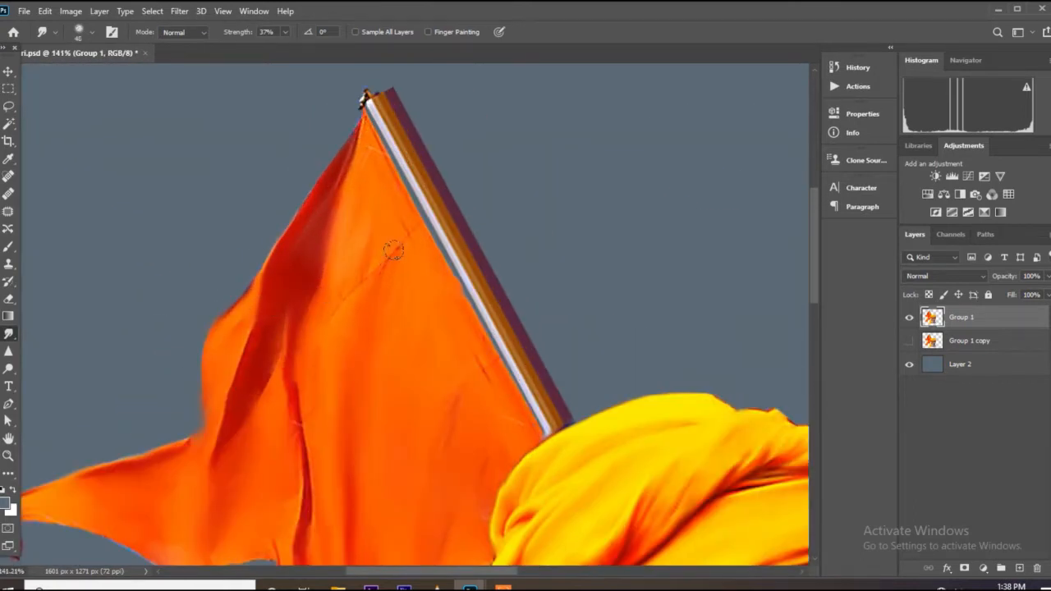
pyautogui.scroll(-3, 272, 300)
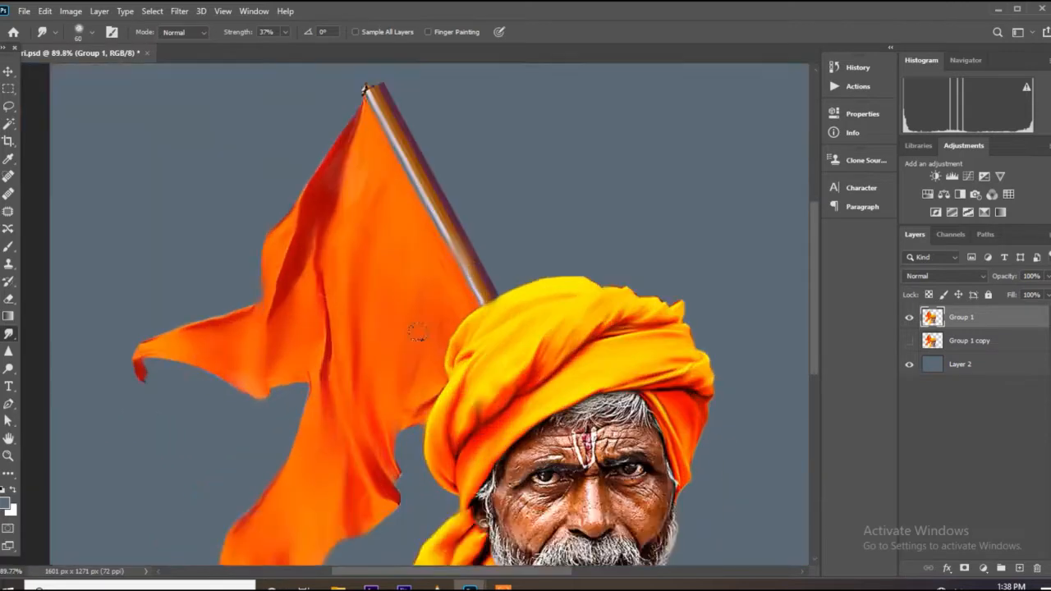
pyautogui.scroll(2, 222, 230)
pyautogui.scroll(-4, 312, 403)
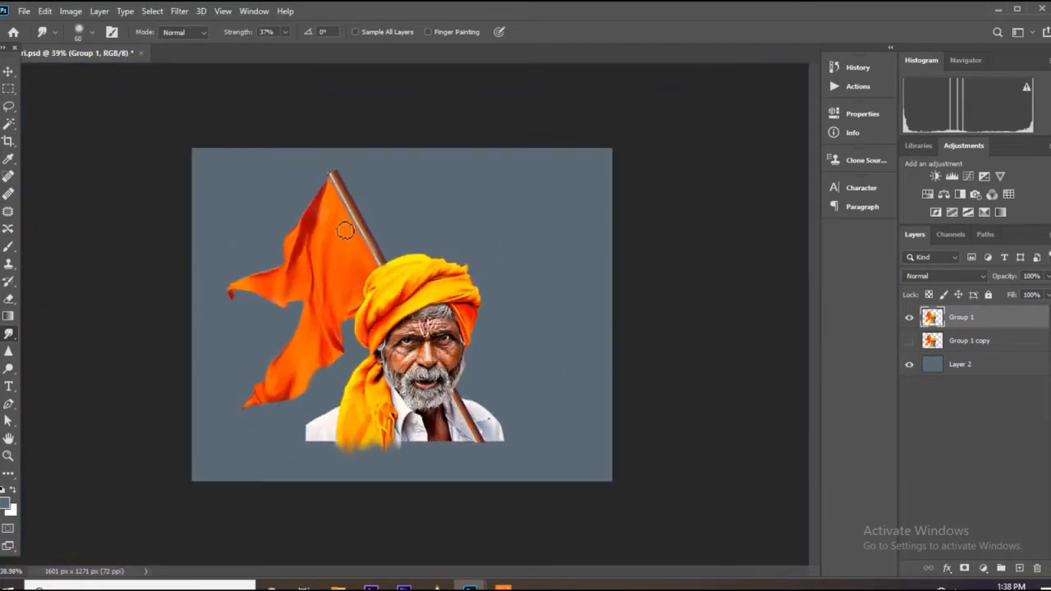
pyautogui.scroll(3, 444, 448)
pyautogui.scroll(4, 408, 365)
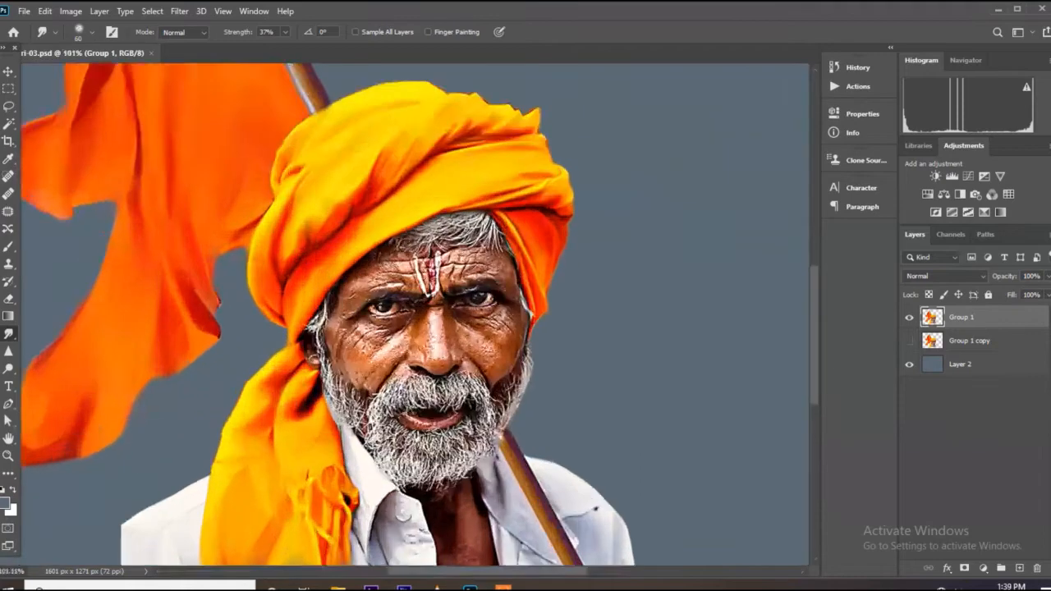
# Step: Smudge the cheek between the nose and the eye on the face's left side at 36% strength
pyautogui.scroll(1, 487, 226)
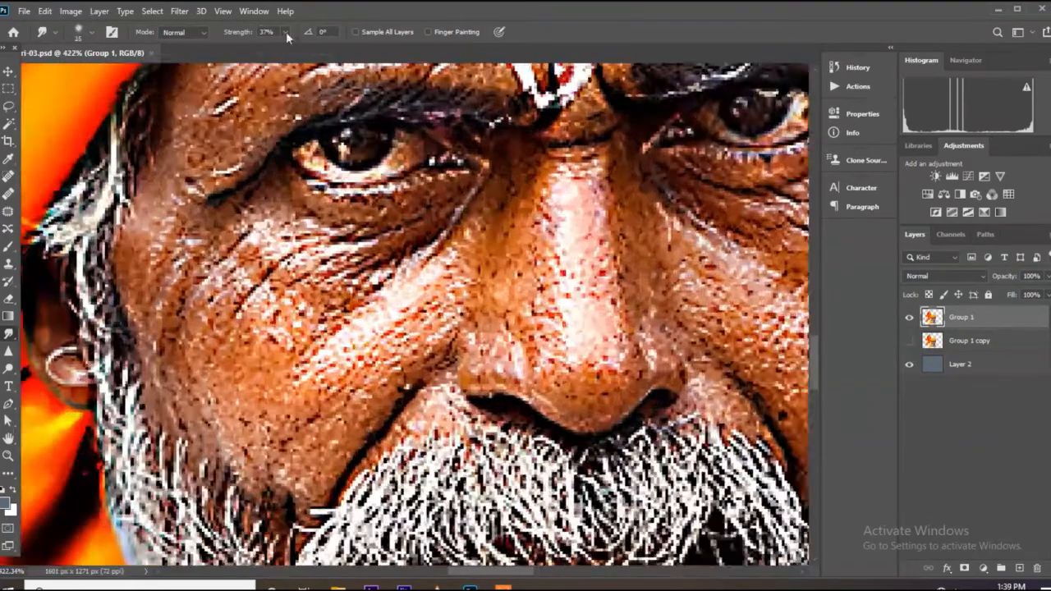
pyautogui.scroll(1, 416, 198)
pyautogui.moveTo(504, 158); pyautogui.dragTo(357, 407)
pyautogui.moveTo(417, 289)
pyautogui.mouseDown()
pyautogui.moveTo(386, 302)
pyautogui.moveTo(250, 443)
pyautogui.mouseUp()
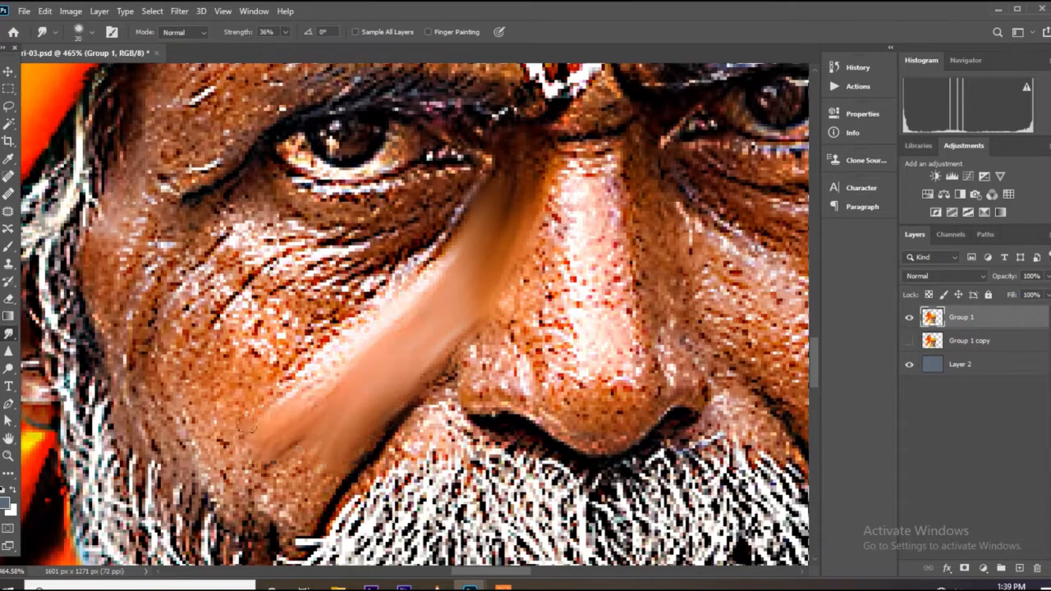
pyautogui.moveTo(329, 345)
pyautogui.mouseDown()
pyautogui.moveTo(238, 304)
pyautogui.moveTo(230, 460)
pyautogui.moveTo(263, 470)
pyautogui.mouseUp()
# Step: Smooth the rest of the face's left cheek toward the beard and ear with a larger smudge brush
pyautogui.press(']')
pyautogui.press(']')
pyautogui.press(']')
pyautogui.moveTo(441, 411)
pyautogui.mouseDown()
pyautogui.moveTo(367, 472)
pyautogui.moveTo(275, 521)
pyautogui.moveTo(215, 505)
pyautogui.moveTo(102, 359)
pyautogui.mouseUp()
# Step: Smudge the wrinkles under the eye and toward the temple on the face's left side with a smaller brush
pyautogui.scroll(-5, 267, 370)
pyautogui.scroll(4, 148, 207)
pyautogui.press('[')
pyautogui.moveTo(302, 332)
pyautogui.mouseDown()
pyautogui.moveTo(243, 367)
pyautogui.moveTo(237, 452)
pyautogui.moveTo(267, 409)
pyautogui.moveTo(381, 328)
pyautogui.moveTo(324, 332)
pyautogui.moveTo(289, 310)
pyautogui.mouseUp()
pyautogui.moveTo(339, 281)
pyautogui.mouseDown()
pyautogui.moveTo(476, 261)
pyautogui.moveTo(345, 398)
pyautogui.moveTo(222, 328)
pyautogui.moveTo(195, 420)
pyautogui.moveTo(194, 247)
pyautogui.moveTo(152, 395)
pyautogui.mouseUp()
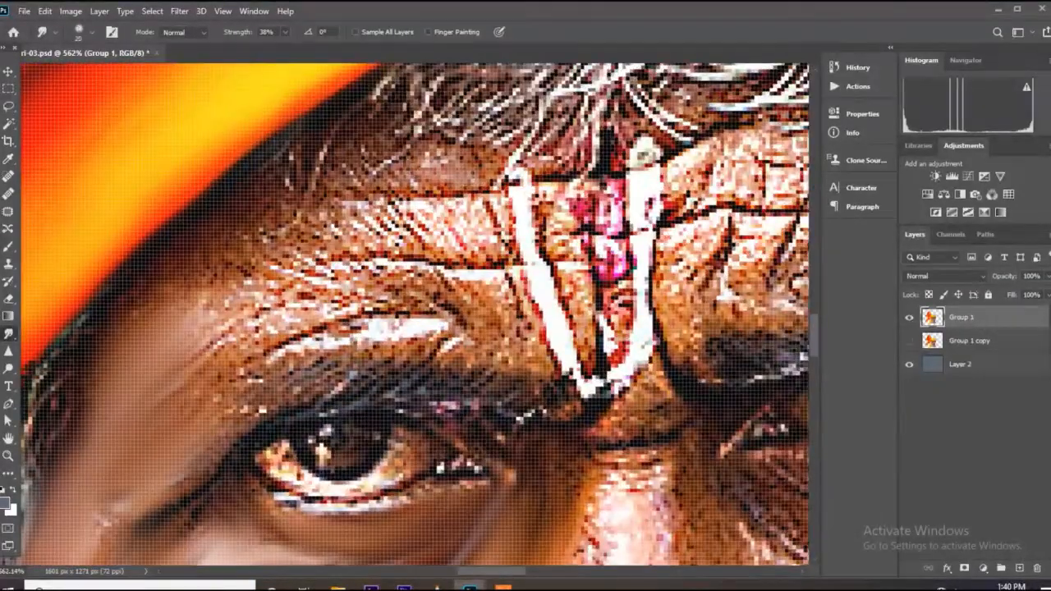
# Step: Smudge the forehead skin left of the white mark at 38% strength, reducing the brush to 10 px
pyautogui.moveTo(353, 177); pyautogui.dragTo(477, 162)
pyautogui.moveTo(493, 203)
pyautogui.mouseDown()
pyautogui.moveTo(419, 243)
pyautogui.moveTo(353, 230)
pyautogui.moveTo(317, 246)
pyautogui.mouseUp()
pyautogui.press('[')
pyautogui.moveTo(419, 290)
pyautogui.mouseDown()
pyautogui.moveTo(509, 299)
pyautogui.moveTo(410, 338)
pyautogui.moveTo(254, 366)
pyautogui.moveTo(376, 293)
pyautogui.mouseUp()
pyautogui.moveTo(340, 238); pyautogui.dragTo(171, 357)
pyautogui.press('[')
pyautogui.moveTo(180, 310)
pyautogui.mouseDown()
pyautogui.moveTo(246, 271)
pyautogui.moveTo(320, 189)
pyautogui.moveTo(333, 154)
pyautogui.mouseUp()
pyautogui.moveTo(485, 228); pyautogui.dragTo(548, 220)
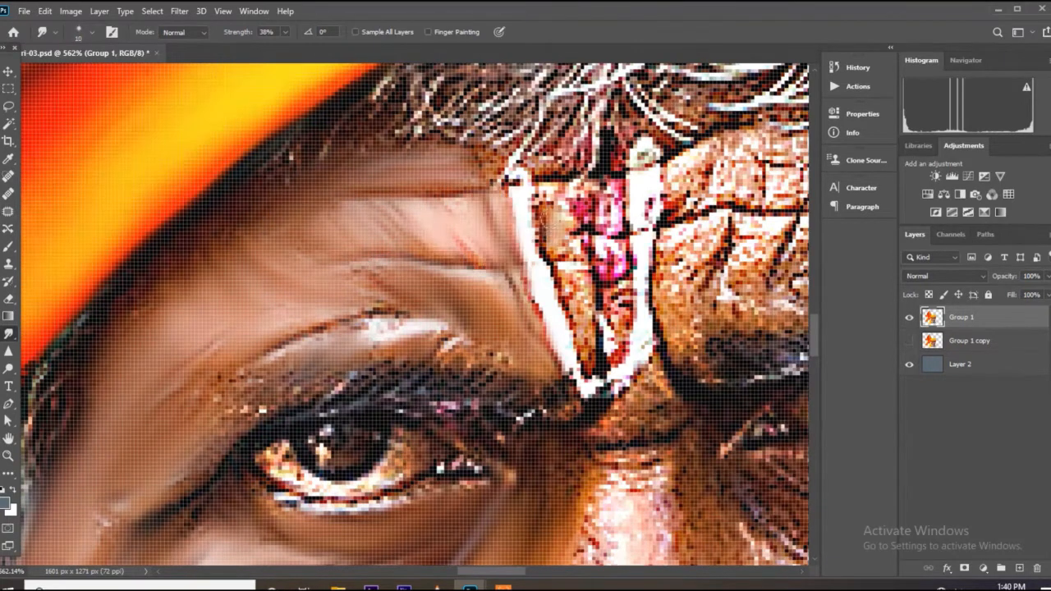
# Step: Smudge the coloured forehead mark and the skin around it with small brush strokes
pyautogui.moveTo(601, 300)
pyautogui.mouseDown()
pyautogui.moveTo(617, 263)
pyautogui.moveTo(585, 201)
pyautogui.moveTo(525, 156)
pyautogui.moveTo(497, 152)
pyautogui.mouseUp()
pyautogui.press(']')
pyautogui.moveTo(628, 156); pyautogui.dragTo(606, 118)
pyautogui.moveTo(664, 204); pyautogui.dragTo(705, 156)
pyautogui.scroll(1, 732, 398)
pyautogui.moveTo(732, 397); pyautogui.dragTo(585, 460)
# Step: Smooth the deep forehead wrinkles just right of the white mark, adjusting the smudge brush size
pyautogui.moveTo(575, 245); pyautogui.dragTo(611, 205)
pyautogui.press('[')
pyautogui.press('[')
pyautogui.moveTo(675, 248); pyautogui.dragTo(707, 215)
pyautogui.moveTo(636, 246); pyautogui.dragTo(672, 231)
pyautogui.press(']')
# Step: Smudge the upper forehead skin below the hairline on the face's right side
pyautogui.moveTo(647, 197); pyautogui.dragTo(749, 183)
pyautogui.scroll(-1, 690, 206)
pyautogui.moveTo(697, 213)
pyautogui.mouseDown()
pyautogui.moveTo(587, 219)
pyautogui.moveTo(673, 201)
pyautogui.mouseUp()
pyautogui.moveTo(680, 239); pyautogui.dragTo(731, 225)
pyautogui.scroll(-2, 583, 206)
pyautogui.moveTo(716, 271)
pyautogui.mouseDown()
pyautogui.moveTo(751, 172)
pyautogui.moveTo(749, 238)
pyautogui.mouseUp()
pyautogui.scroll(2, 694, 205)
pyautogui.scroll(-1, 714, 287)
pyautogui.scroll(1, 587, 247)
# Step: Smooth the forehead lines above the right eyebrow with close-up smudge strokes
pyautogui.scroll(4, 504, 289)
pyautogui.moveTo(544, 300); pyautogui.dragTo(476, 393)
pyautogui.moveTo(472, 297)
pyautogui.mouseDown()
pyautogui.moveTo(423, 368)
pyautogui.moveTo(399, 361)
pyautogui.mouseUp()
pyautogui.moveTo(399, 308); pyautogui.dragTo(414, 431)
pyautogui.moveTo(478, 374); pyautogui.dragTo(448, 415)
pyautogui.moveTo(460, 420)
pyautogui.mouseDown()
pyautogui.moveTo(537, 405)
pyautogui.moveTo(568, 361)
pyautogui.mouseUp()
pyautogui.moveTo(547, 375); pyautogui.dragTo(597, 311)
pyautogui.moveTo(573, 347); pyautogui.dragTo(637, 284)
pyautogui.moveTo(624, 341); pyautogui.dragTo(686, 280)
pyautogui.moveTo(568, 375)
pyautogui.mouseDown()
pyautogui.moveTo(734, 353)
pyautogui.moveTo(744, 281)
pyautogui.mouseUp()
# Step: Smudge the outer forehead skin toward the temple on the face's right side with short strokes
pyautogui.scroll(-5, 388, 298)
pyautogui.moveTo(606, 333); pyautogui.dragTo(647, 303)
pyautogui.moveTo(639, 331); pyautogui.dragTo(673, 306)
pyautogui.moveTo(643, 350); pyautogui.dragTo(678, 322)
pyautogui.moveTo(680, 370); pyautogui.dragTo(713, 332)
pyautogui.moveTo(705, 381); pyautogui.dragTo(739, 320)
pyautogui.moveTo(684, 388); pyautogui.dragTo(754, 425)
# Step: Smooth the shaded right side of the nose and the adjoining skin with a 25 px smudge brush
pyautogui.scroll(-1, 658, 401)
pyautogui.scroll(3, 659, 401)
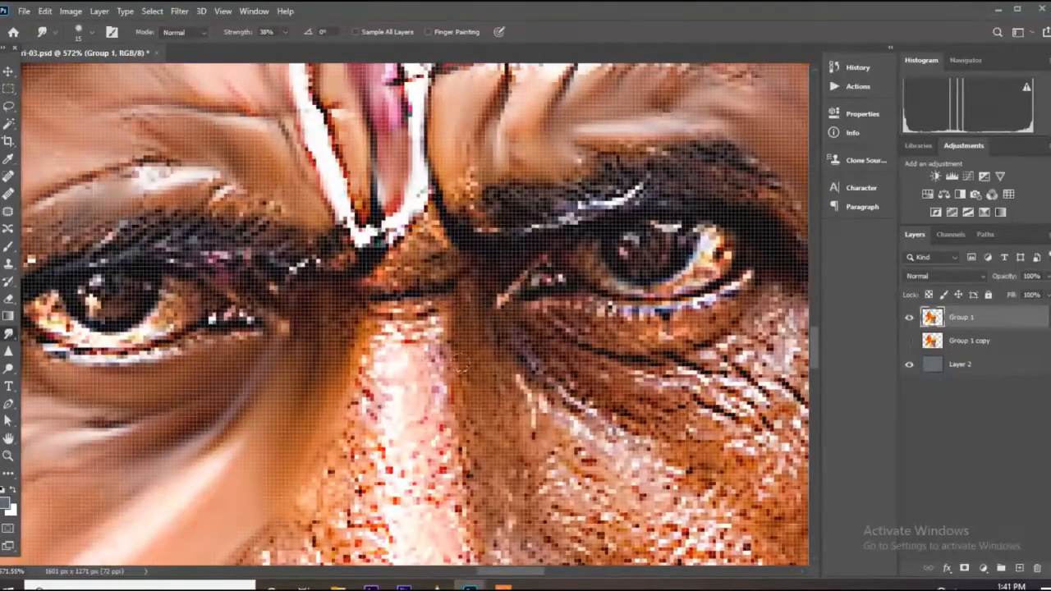
pyautogui.scroll(-2, 464, 328)
pyautogui.press(']')
pyautogui.moveTo(435, 396); pyautogui.dragTo(492, 465)
pyautogui.moveTo(508, 319); pyautogui.dragTo(565, 457)
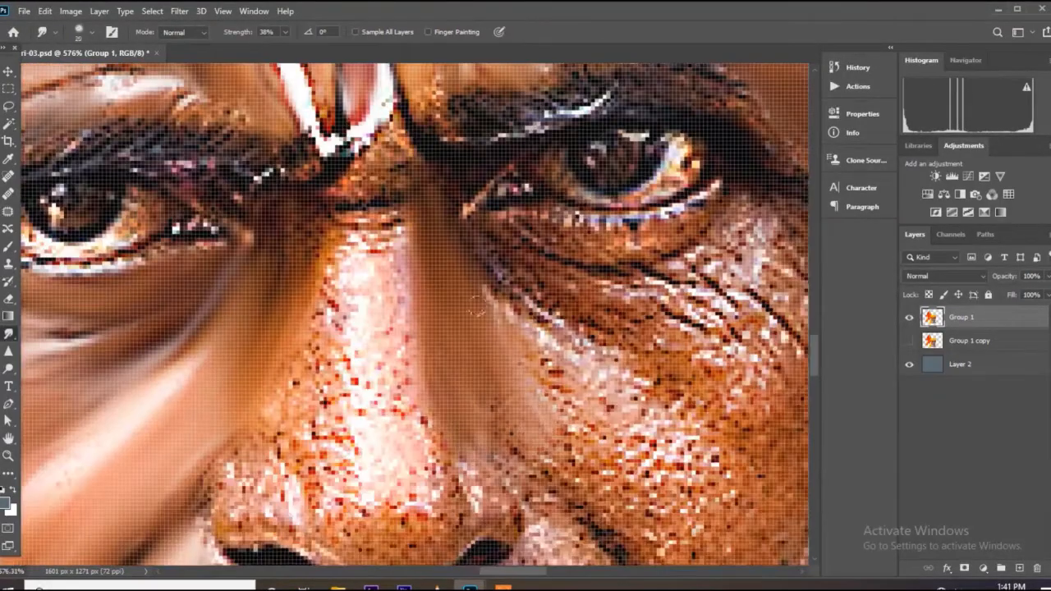
# Step: Smudge the skin beside the nose's right side diagonally down onto the upper right cheek
pyautogui.moveTo(487, 287); pyautogui.dragTo(672, 452)
pyautogui.moveTo(522, 285); pyautogui.dragTo(665, 453)
pyautogui.scroll(-1, 509, 329)
pyautogui.moveTo(480, 274); pyautogui.dragTo(588, 368)
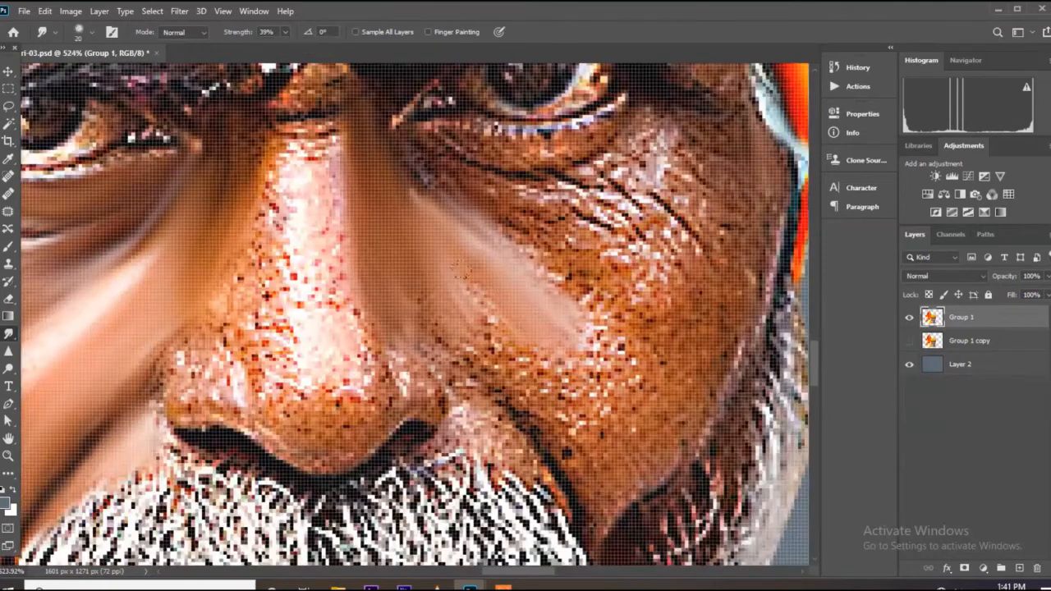
# Step: Smooth the speckled right cheek from the nose down to the beard line with a 20 px smudge brush
pyautogui.moveTo(479, 315); pyautogui.dragTo(565, 404)
pyautogui.moveTo(442, 325); pyautogui.dragTo(495, 382)
pyautogui.moveTo(537, 330); pyautogui.dragTo(626, 423)
pyautogui.moveTo(575, 298); pyautogui.dragTo(649, 418)
pyautogui.moveTo(563, 417); pyautogui.dragTo(612, 460)
pyautogui.moveTo(516, 404); pyautogui.dragTo(570, 464)
pyautogui.moveTo(579, 427); pyautogui.dragTo(572, 470)
pyautogui.moveTo(601, 402); pyautogui.dragTo(660, 432)
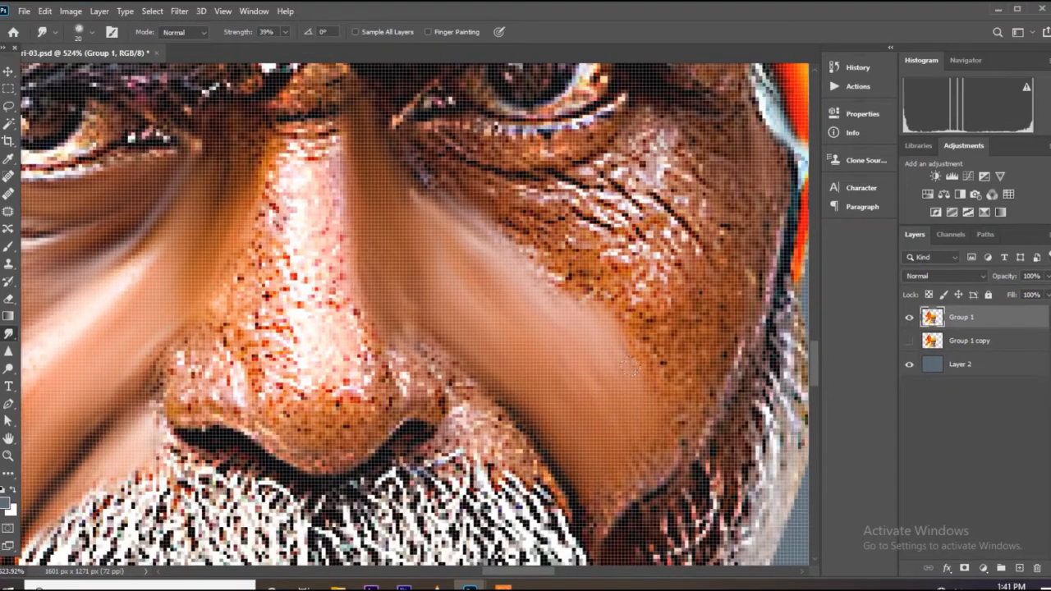
pyautogui.moveTo(670, 478); pyautogui.dragTo(631, 515)
pyautogui.scroll(-4, 595, 426)
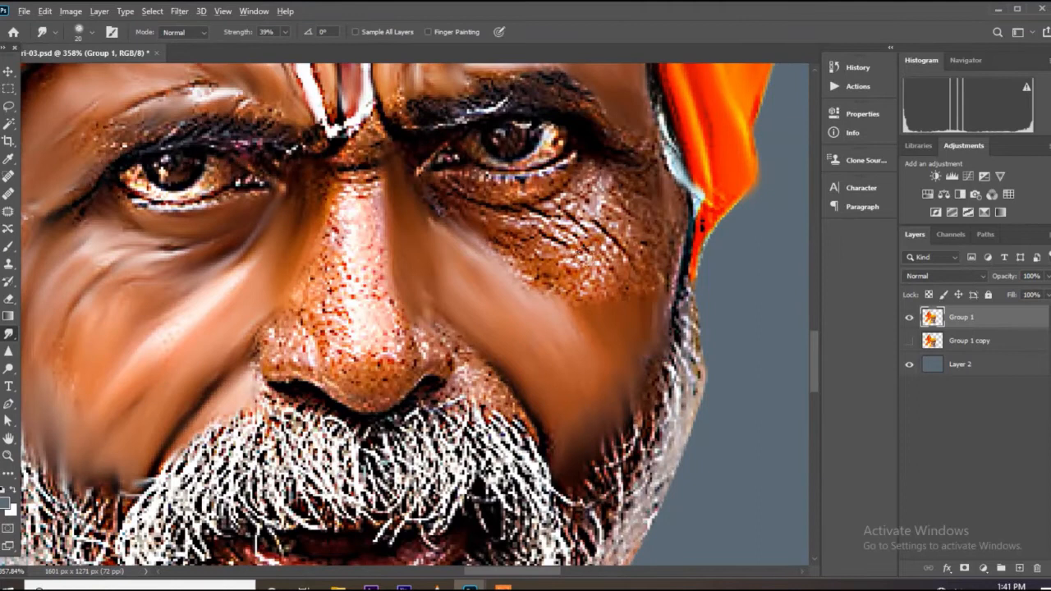
# Step: Smudge the wrinkled skin below the right eye and out to the cheek's outer edge along the creases
pyautogui.scroll(6, 583, 258)
pyautogui.moveTo(476, 250); pyautogui.dragTo(634, 334)
pyautogui.moveTo(428, 235); pyautogui.dragTo(498, 298)
pyautogui.moveTo(488, 206); pyautogui.dragTo(641, 320)
pyautogui.moveTo(580, 216); pyautogui.dragTo(681, 322)
pyautogui.moveTo(563, 181); pyautogui.dragTo(670, 293)
pyautogui.moveTo(650, 192)
pyautogui.mouseDown()
pyautogui.moveTo(681, 281)
pyautogui.moveTo(698, 244)
pyautogui.mouseUp()
pyautogui.moveTo(716, 275); pyautogui.dragTo(722, 322)
pyautogui.scroll(-4, 657, 363)
pyautogui.scroll(7, 657, 214)
pyautogui.moveTo(675, 250)
pyautogui.mouseDown()
pyautogui.moveTo(649, 197)
pyautogui.moveTo(575, 189)
pyautogui.moveTo(510, 239)
pyautogui.moveTo(491, 302)
pyautogui.moveTo(370, 336)
pyautogui.moveTo(295, 320)
pyautogui.mouseUp()
pyautogui.hotkey('ctrl', '0')
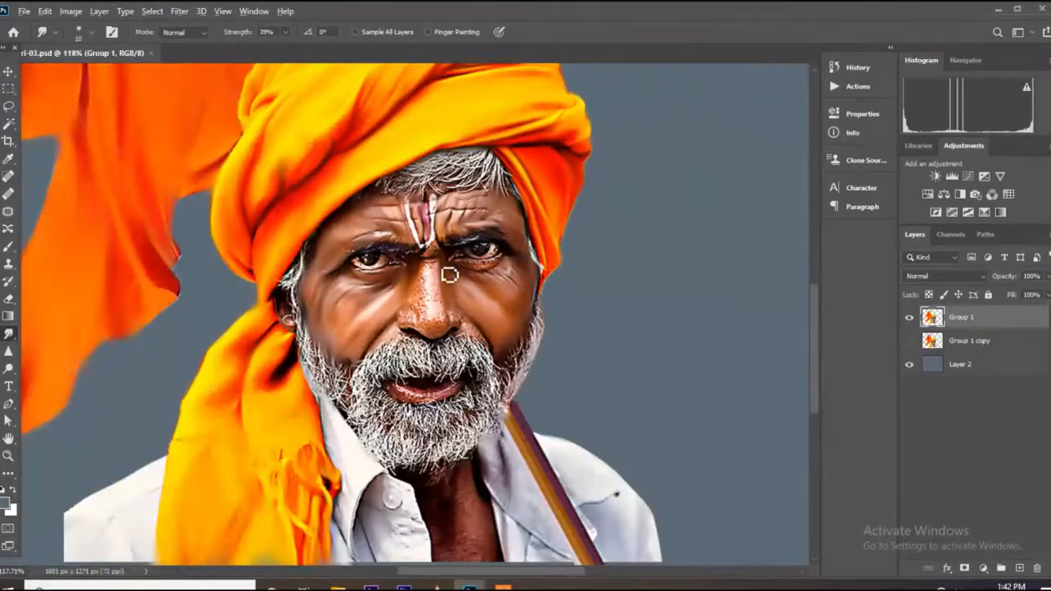
# Step: Smooth the right eye's lower lid, inner corner and eye white with a 10 px smudge brush
pyautogui.scroll(10, 449, 274)
pyautogui.moveTo(574, 255)
pyautogui.mouseDown()
pyautogui.moveTo(460, 296)
pyautogui.moveTo(378, 295)
pyautogui.moveTo(323, 356)
pyautogui.mouseUp()
pyautogui.moveTo(453, 327)
pyautogui.mouseDown()
pyautogui.moveTo(546, 318)
pyautogui.moveTo(593, 358)
pyautogui.mouseUp()
pyautogui.moveTo(655, 195); pyautogui.dragTo(283, 244)
pyautogui.scroll(-5, 417, 221)
pyautogui.scroll(4, 417, 220)
pyautogui.moveTo(453, 258)
pyautogui.mouseDown()
pyautogui.moveTo(486, 291)
pyautogui.moveTo(606, 246)
pyautogui.mouseUp()
pyautogui.moveTo(414, 286); pyautogui.dragTo(377, 283)
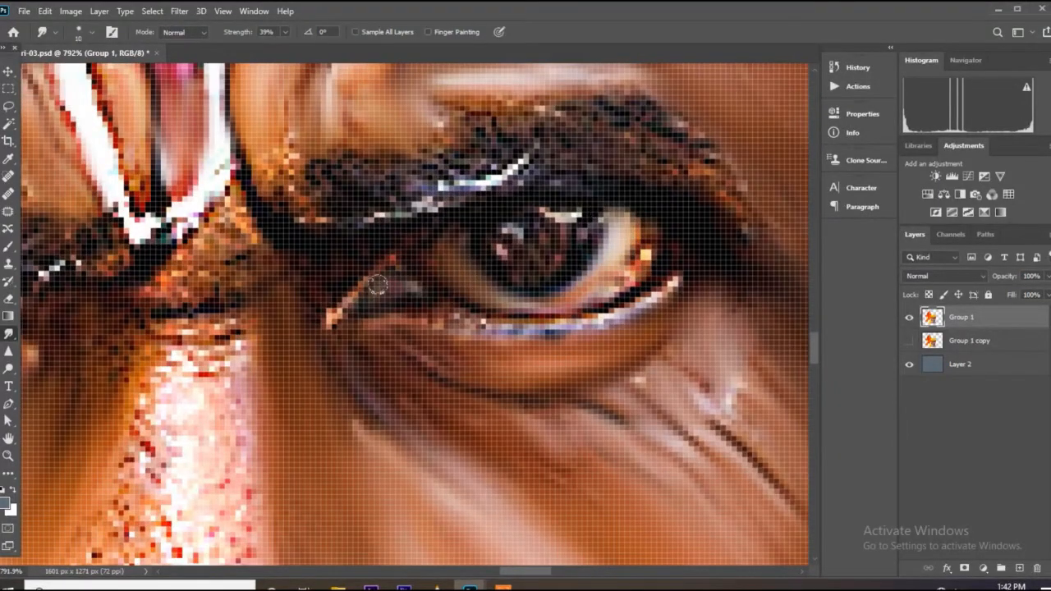
# Step: Smudge the left eye's inner corner and lower lid with a 10 px brush
pyautogui.scroll(-8, 466, 322)
pyautogui.scroll(7, 407, 297)
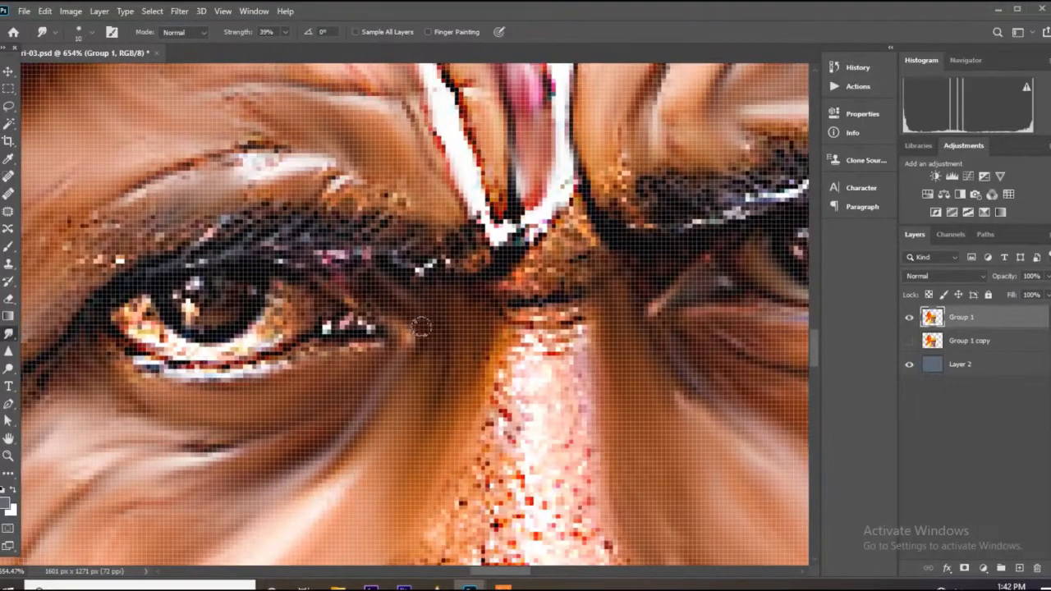
pyautogui.moveTo(367, 331)
pyautogui.mouseDown()
pyautogui.moveTo(221, 373)
pyautogui.moveTo(90, 336)
pyautogui.mouseUp()
pyautogui.scroll(-8, 131, 370)
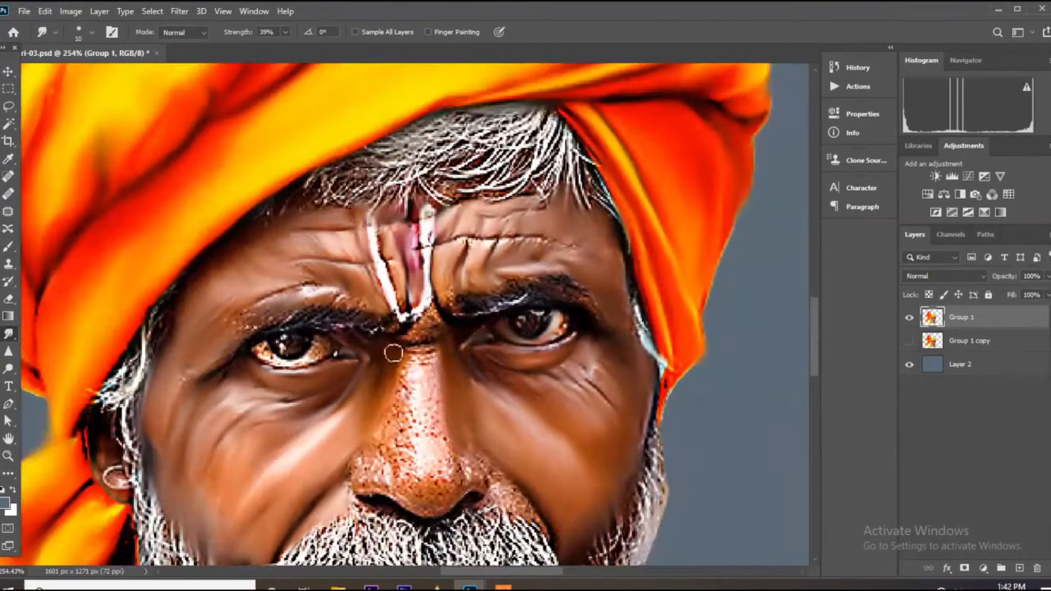
pyautogui.scroll(5, 238, 382)
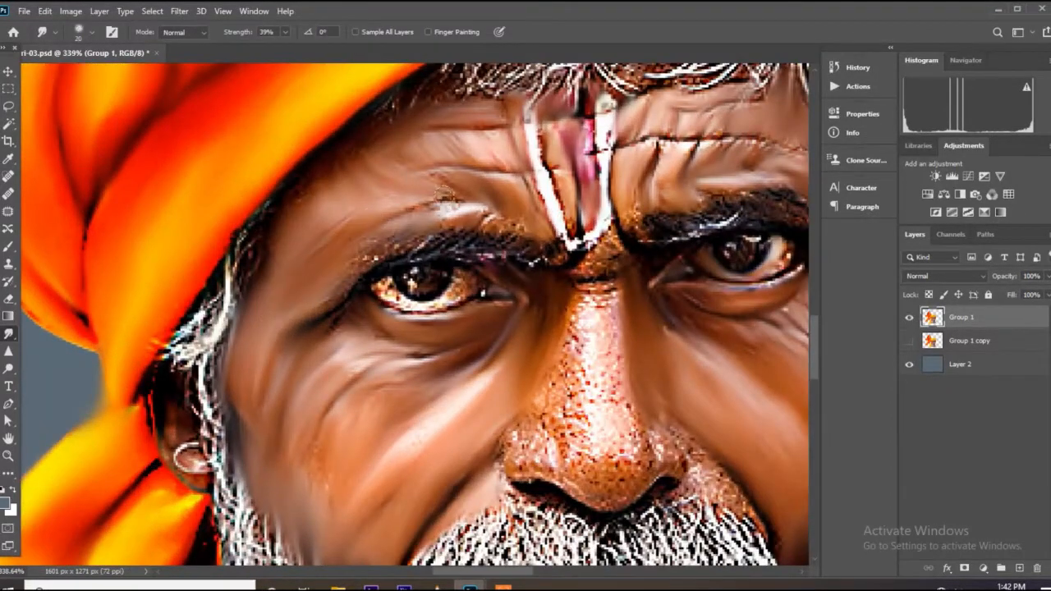
# Step: Smooth the skin between the eyebrows and around the lower tip of the white forehead mark
pyautogui.scroll(4, 624, 263)
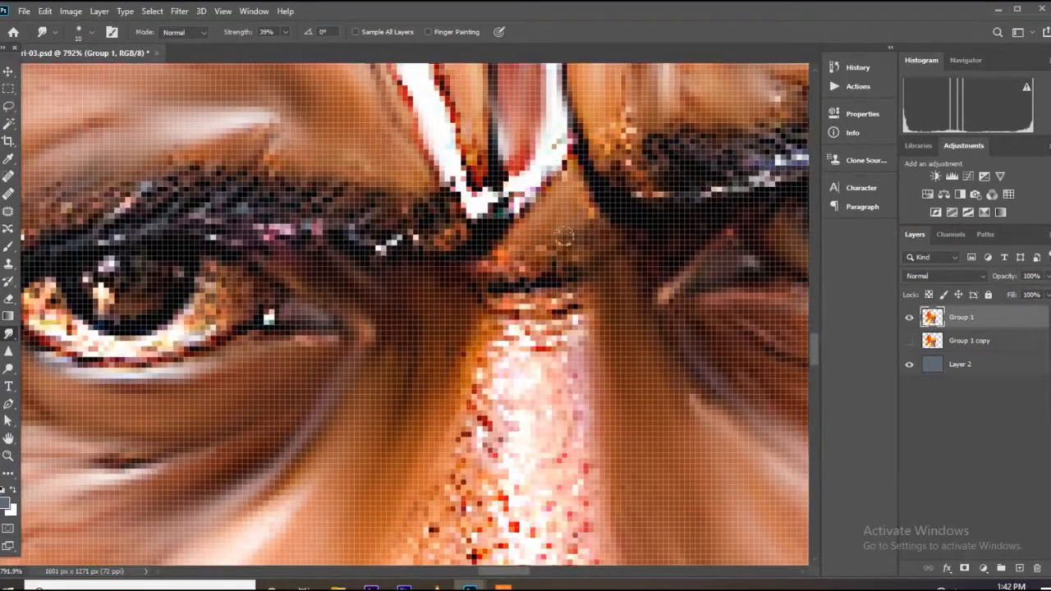
pyautogui.press(']')
pyautogui.moveTo(591, 156); pyautogui.dragTo(634, 199)
pyautogui.moveTo(627, 120); pyautogui.dragTo(630, 195)
pyautogui.moveTo(526, 156)
pyautogui.mouseDown()
pyautogui.moveTo(502, 196)
pyautogui.moveTo(417, 239)
pyautogui.mouseUp()
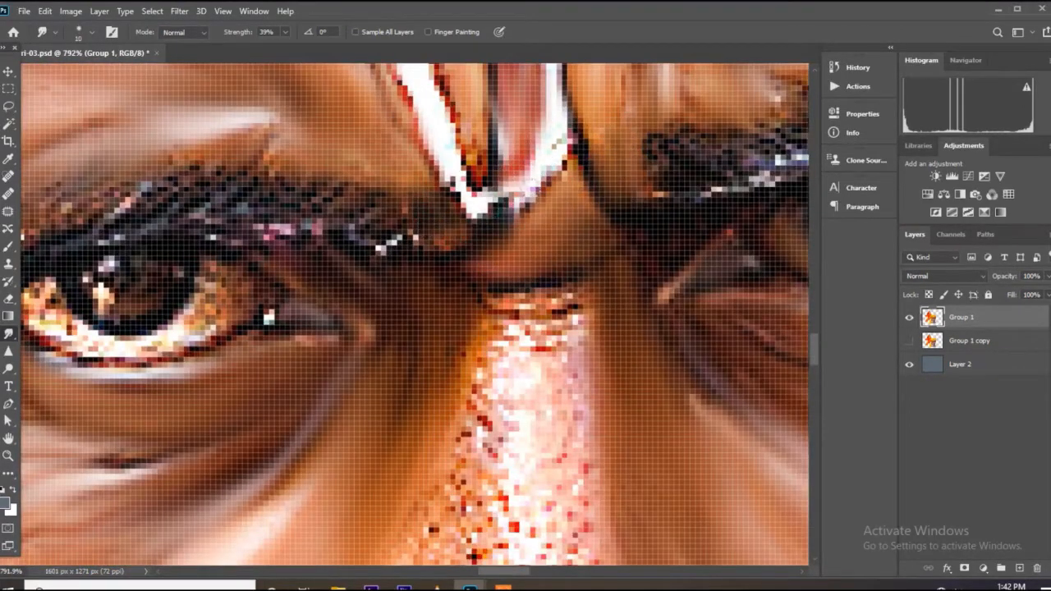
pyautogui.moveTo(526, 187); pyautogui.dragTo(486, 223)
# Step: Smudge the speckled nose bridge down to the nose tip, enlarging the brush to 20 px below the bridge
pyautogui.moveTo(587, 300)
pyautogui.mouseDown()
pyautogui.moveTo(496, 307)
pyautogui.moveTo(502, 327)
pyautogui.mouseUp()
pyautogui.moveTo(567, 340)
pyautogui.mouseDown()
pyautogui.moveTo(498, 346)
pyautogui.moveTo(478, 460)
pyautogui.mouseUp()
pyautogui.moveTo(495, 423); pyautogui.dragTo(457, 514)
pyautogui.scroll(-3, 476, 185)
pyautogui.press(']')
pyautogui.moveTo(489, 377)
pyautogui.mouseDown()
pyautogui.moveTo(483, 440)
pyautogui.moveTo(461, 484)
pyautogui.moveTo(439, 386)
pyautogui.mouseUp()
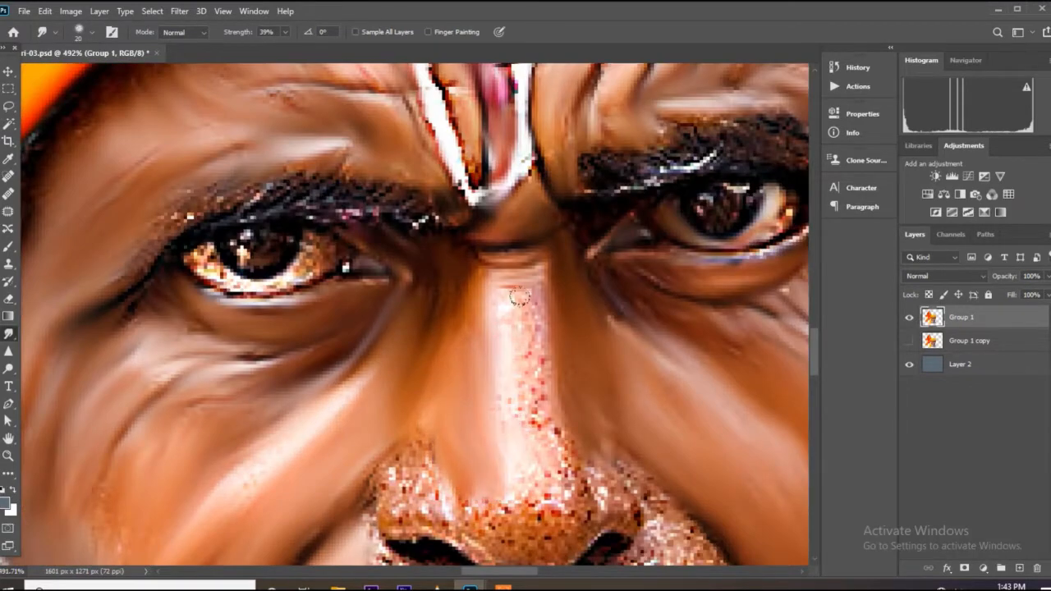
pyautogui.moveTo(559, 450)
pyautogui.mouseDown()
pyautogui.moveTo(525, 312)
pyautogui.moveTo(568, 501)
pyautogui.moveTo(500, 498)
pyautogui.moveTo(395, 435)
pyautogui.mouseUp()
pyautogui.scroll(1, 509, 492)
# Step: Smooth the creases on the left cheek and the right nostril's wing with a 15 px smudge brush
pyautogui.press('[')
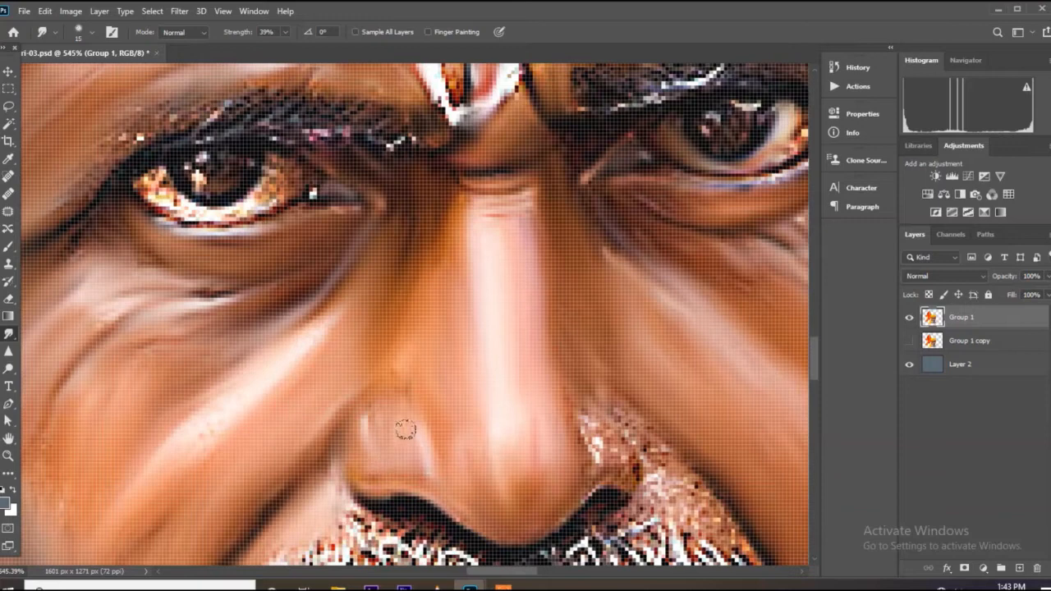
pyautogui.moveTo(380, 338); pyautogui.dragTo(448, 324)
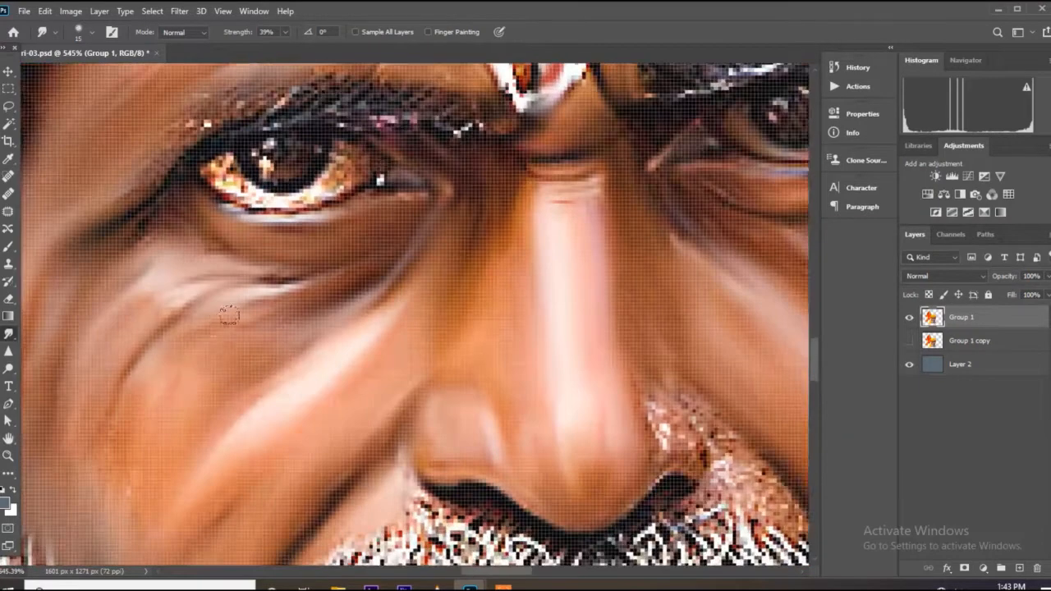
pyautogui.scroll(-5, 123, 339)
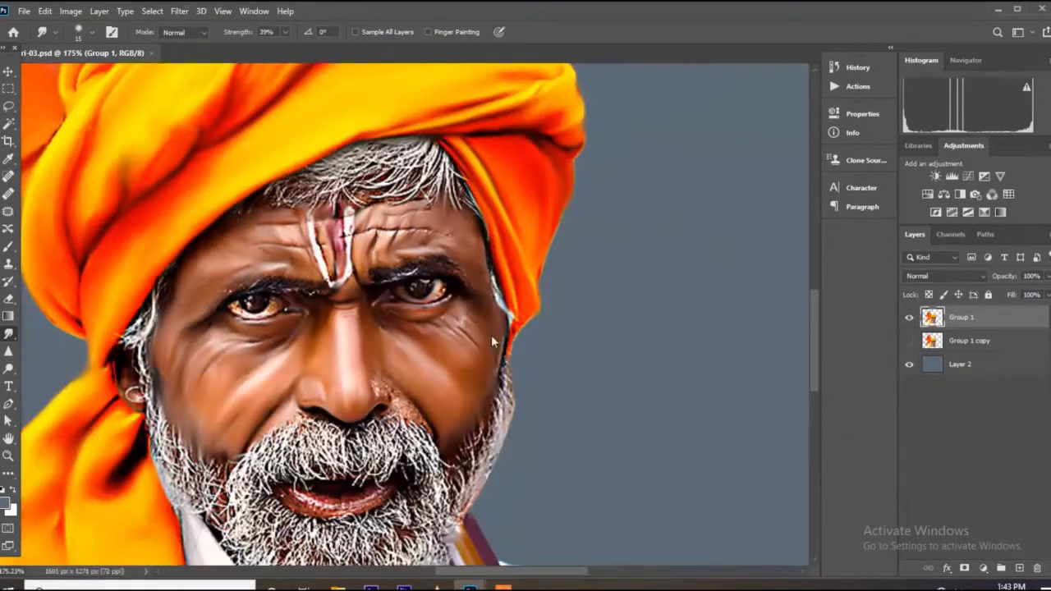
pyautogui.scroll(4, 492, 341)
pyautogui.scroll(3, 353, 313)
pyautogui.moveTo(367, 279)
pyautogui.mouseDown()
pyautogui.moveTo(448, 318)
pyautogui.moveTo(407, 341)
pyautogui.moveTo(466, 368)
pyautogui.moveTo(499, 411)
pyautogui.moveTo(390, 423)
pyautogui.moveTo(349, 410)
pyautogui.mouseUp()
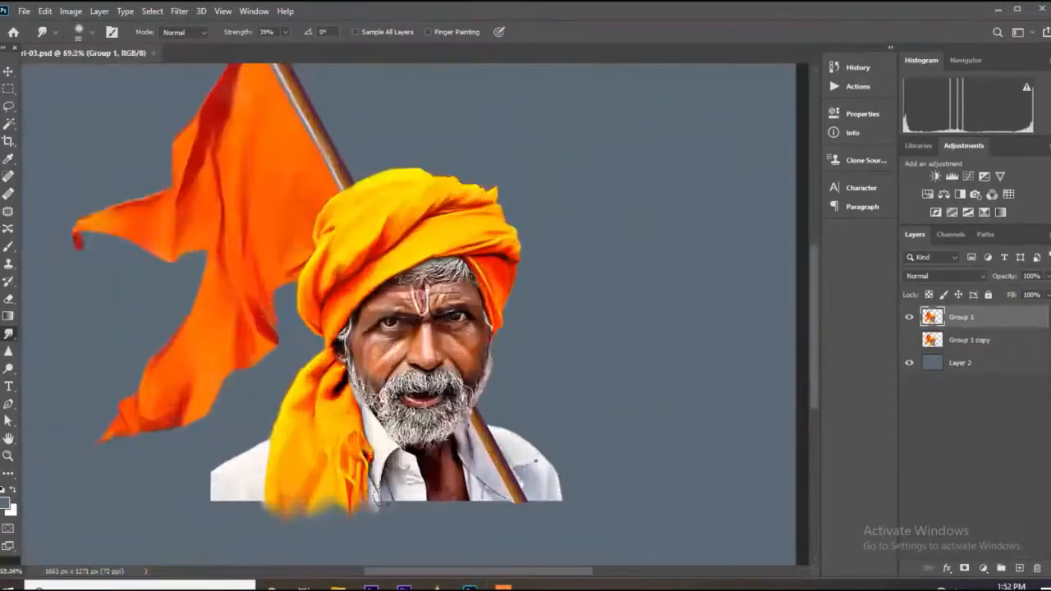
# Step: Smudge the neck and chest skin downward past the portrait's cut-off lower edge with a 45–50 px brush
pyautogui.scroll(12, 402, 468)
pyautogui.press('[')
pyautogui.press('[')
pyautogui.press('[')
pyautogui.press('[')
pyautogui.press('[')
pyautogui.moveTo(470, 409); pyautogui.dragTo(484, 452)
pyautogui.moveTo(523, 420); pyautogui.dragTo(535, 483)
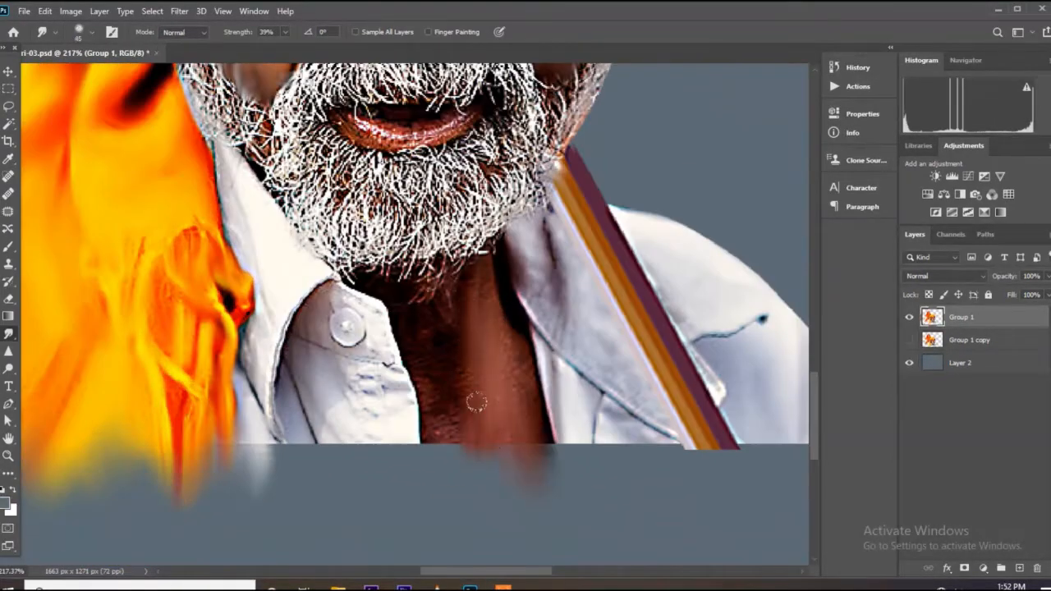
pyautogui.moveTo(476, 407); pyautogui.dragTo(480, 484)
pyautogui.moveTo(443, 419); pyautogui.dragTo(445, 513)
pyautogui.moveTo(412, 331); pyautogui.dragTo(461, 437)
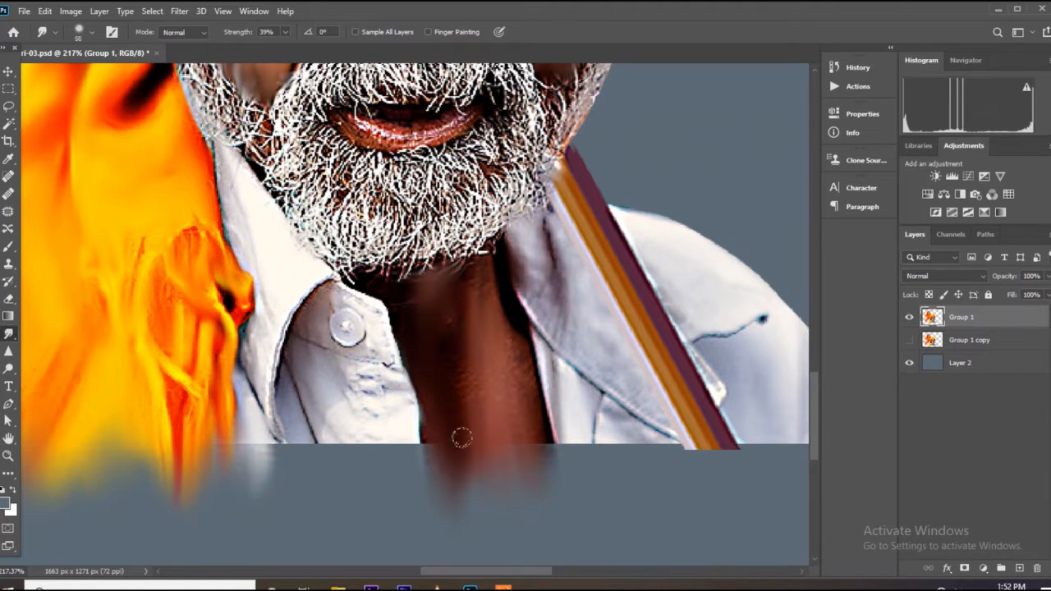
# Step: Pull the lower edge of the shirt's button placket down into the background with smudge strokes
pyautogui.moveTo(415, 412); pyautogui.dragTo(411, 459)
pyautogui.moveTo(377, 404); pyautogui.dragTo(391, 481)
pyautogui.moveTo(356, 383); pyautogui.dragTo(382, 501)
pyautogui.press(']')
pyautogui.moveTo(335, 407); pyautogui.dragTo(374, 530)
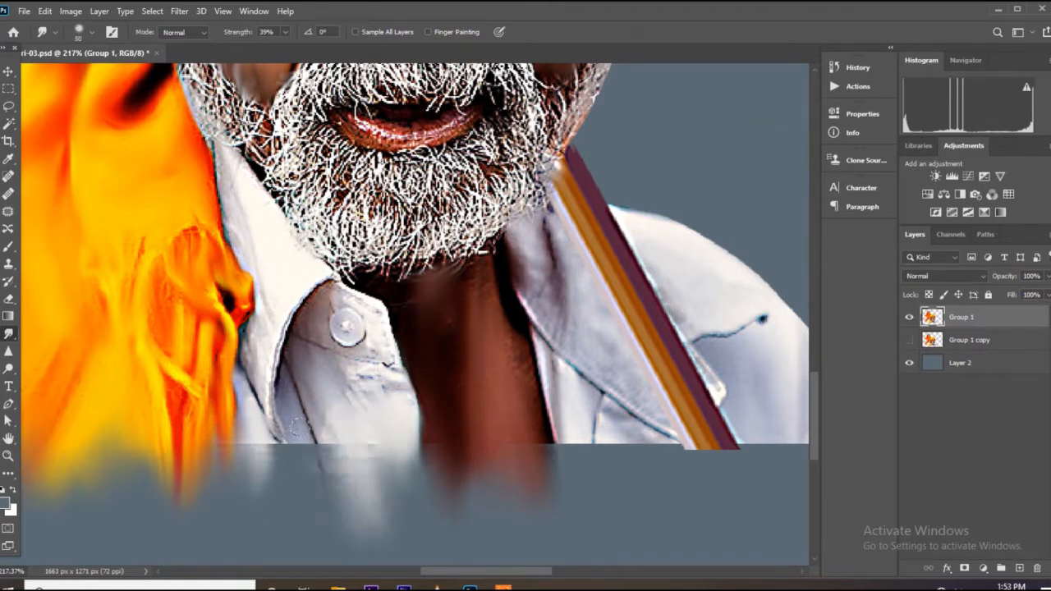
# Step: Smudge the shirt's bottom edge between the scarf and the open neck down into a soft fade
pyautogui.moveTo(294, 400); pyautogui.dragTo(341, 499)
pyautogui.moveTo(253, 401); pyautogui.dragTo(289, 489)
pyautogui.moveTo(234, 435)
pyautogui.mouseDown()
pyautogui.moveTo(259, 497)
pyautogui.moveTo(294, 509)
pyautogui.mouseUp()
pyautogui.moveTo(317, 427); pyautogui.dragTo(338, 484)
pyautogui.moveTo(358, 433); pyautogui.dragTo(383, 494)
pyautogui.moveTo(392, 429); pyautogui.dragTo(415, 491)
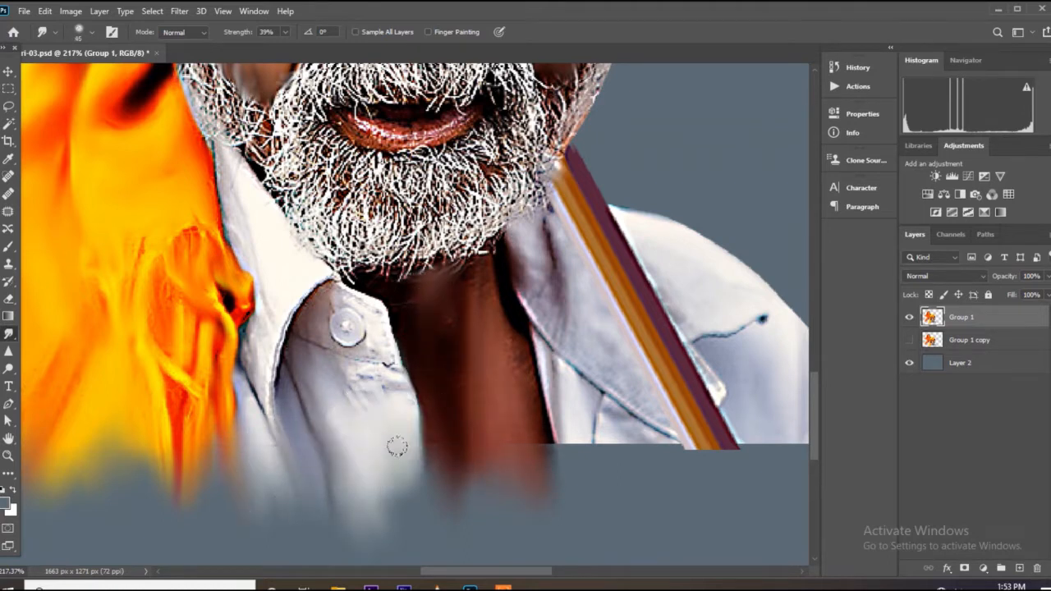
# Step: Smudge the right shirt front's lower edge and the flagpole's lower end down into the background with a 30 px brush
pyautogui.moveTo(549, 381); pyautogui.dragTo(577, 468)
pyautogui.press('[')
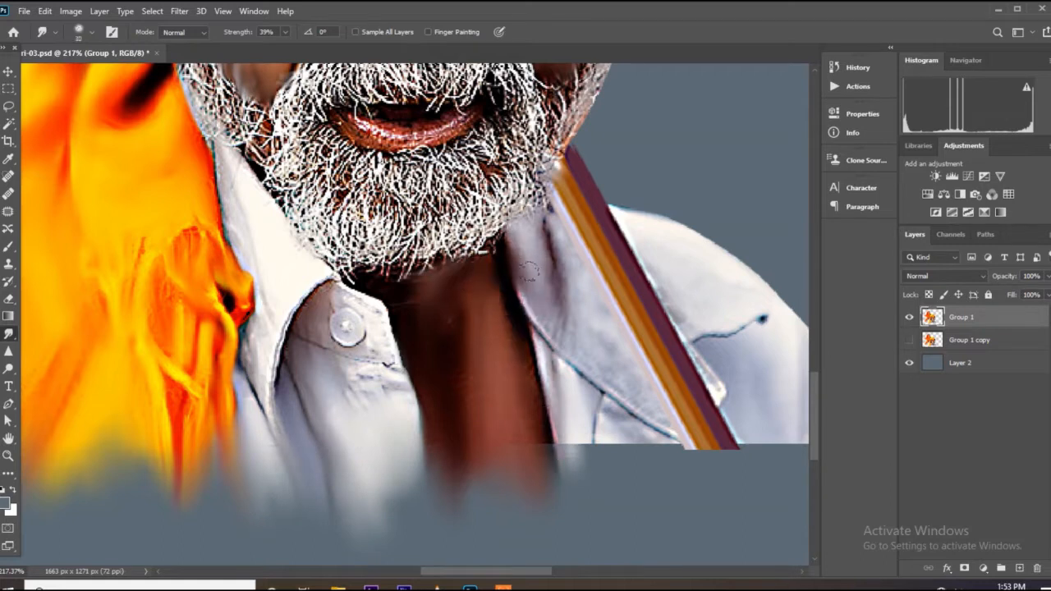
pyautogui.press('[')
pyautogui.moveTo(651, 400); pyautogui.dragTo(657, 460)
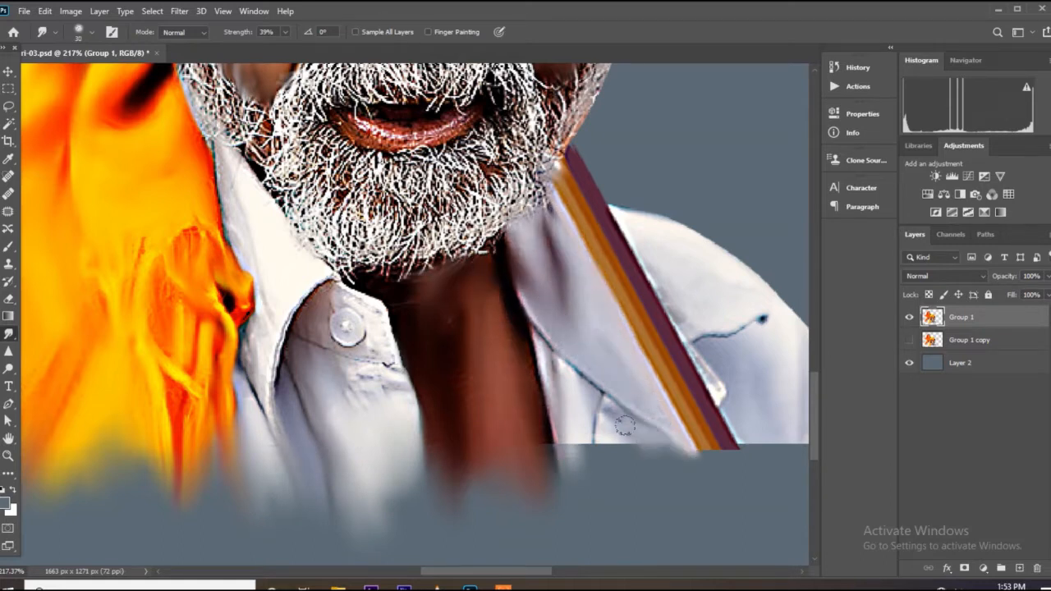
pyautogui.moveTo(618, 415); pyautogui.dragTo(614, 470)
pyautogui.moveTo(585, 423)
pyautogui.mouseDown()
pyautogui.moveTo(575, 490)
pyautogui.moveTo(558, 414)
pyautogui.moveTo(575, 518)
pyautogui.mouseUp()
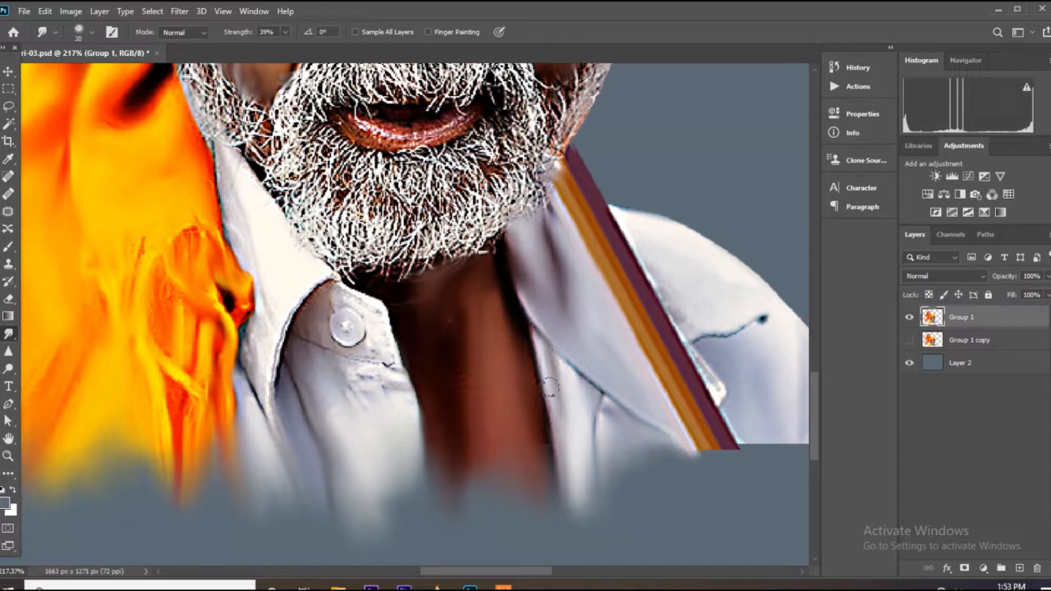
pyautogui.moveTo(607, 417); pyautogui.dragTo(624, 493)
pyautogui.moveTo(666, 410); pyautogui.dragTo(690, 476)
pyautogui.moveTo(714, 427); pyautogui.dragTo(743, 485)
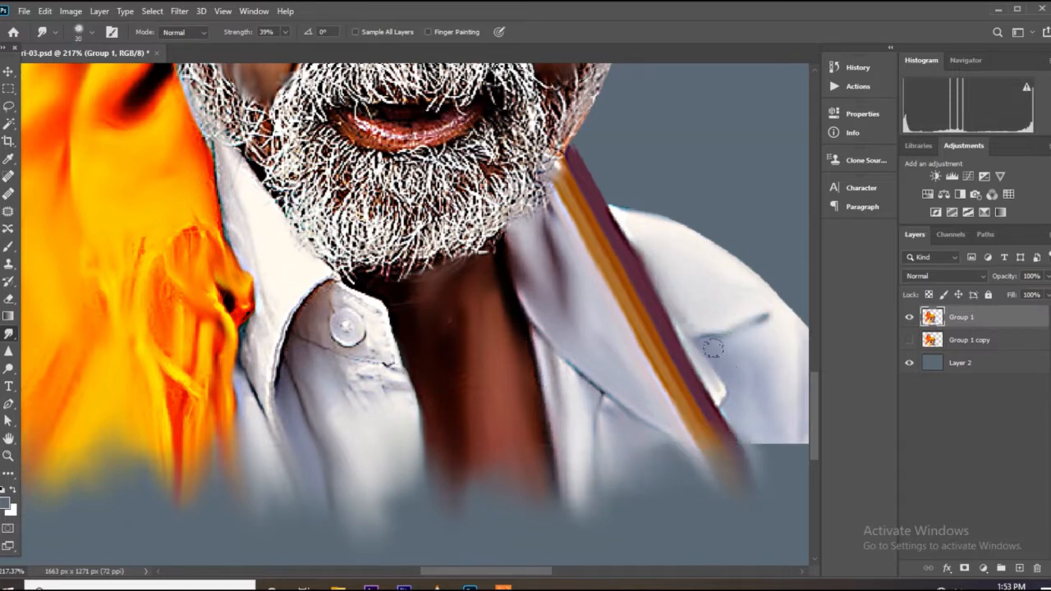
# Step: Fade the bottom edges of both shirt shoulders and the scarf into the background with a 90 px smudge brush
pyautogui.scroll(-5, 729, 443)
pyautogui.press(']')
pyautogui.moveTo(552, 365)
pyautogui.mouseDown()
pyautogui.moveTo(613, 424)
pyautogui.moveTo(584, 358)
pyautogui.moveTo(557, 378)
pyautogui.mouseUp()
pyautogui.moveTo(483, 386)
pyautogui.mouseDown()
pyautogui.moveTo(524, 426)
pyautogui.moveTo(470, 423)
pyautogui.mouseUp()
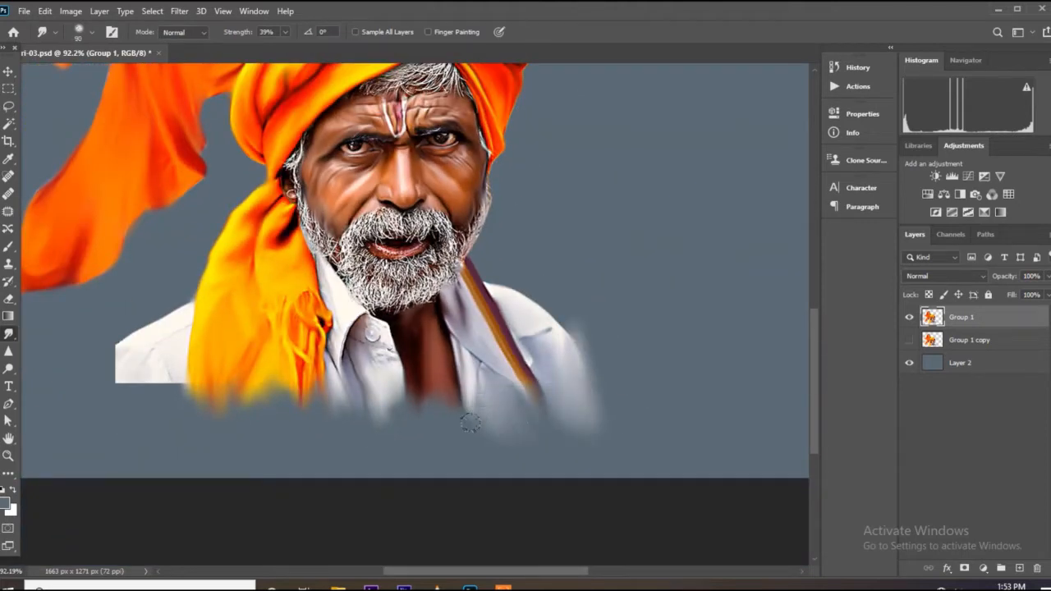
pyautogui.moveTo(307, 379)
pyautogui.mouseDown()
pyautogui.moveTo(313, 404)
pyautogui.moveTo(280, 390)
pyautogui.moveTo(235, 400)
pyautogui.moveTo(231, 359)
pyautogui.moveTo(209, 404)
pyautogui.moveTo(142, 372)
pyautogui.moveTo(98, 386)
pyautogui.moveTo(117, 322)
pyautogui.moveTo(70, 373)
pyautogui.moveTo(124, 406)
pyautogui.moveTo(95, 447)
pyautogui.moveTo(94, 425)
pyautogui.moveTo(129, 407)
pyautogui.moveTo(112, 364)
pyautogui.moveTo(111, 401)
pyautogui.moveTo(148, 349)
pyautogui.moveTo(127, 425)
pyautogui.mouseUp()
pyautogui.scroll(4, 202, 305)
pyautogui.moveTo(208, 278); pyautogui.dragTo(174, 306)
# Step: Smooth the shirt's left collar and the fabric around its button, using smudge brushes from 25 to 40 px
pyautogui.press('[')
pyautogui.press('[')
pyautogui.press('[')
pyautogui.moveTo(550, 347)
pyautogui.mouseDown()
pyautogui.moveTo(527, 193)
pyautogui.moveTo(537, 226)
pyautogui.mouseUp()
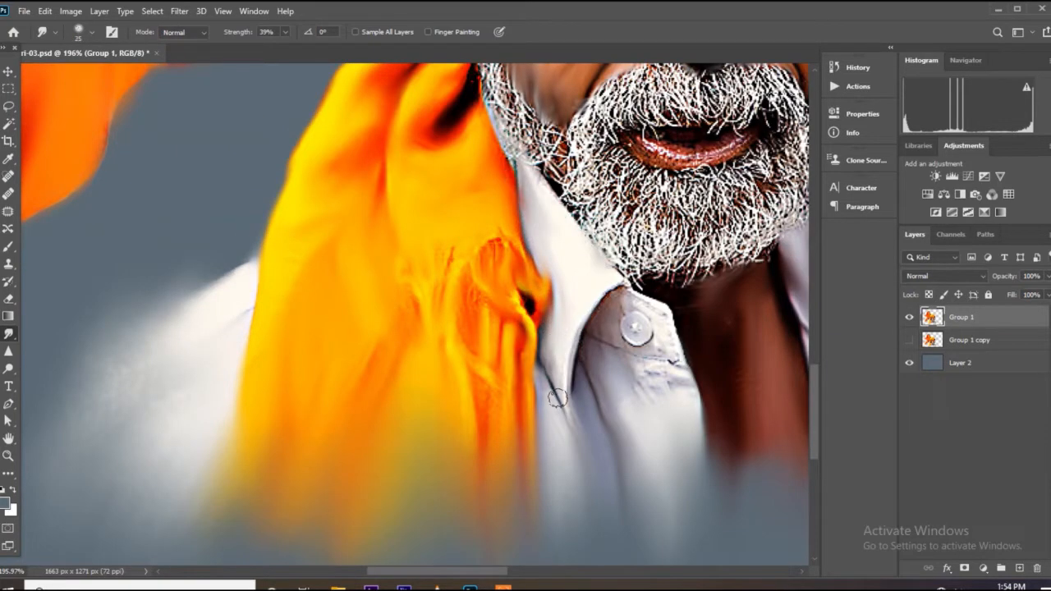
pyautogui.moveTo(605, 313); pyautogui.dragTo(669, 328)
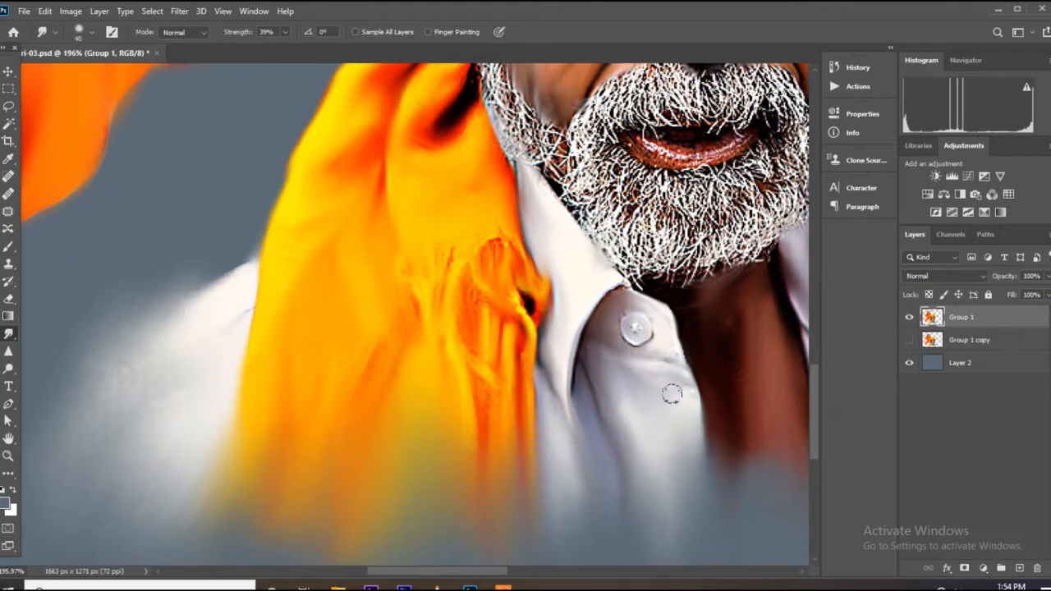
pyautogui.scroll(-4, 486, 372)
pyautogui.scroll(4, 673, 406)
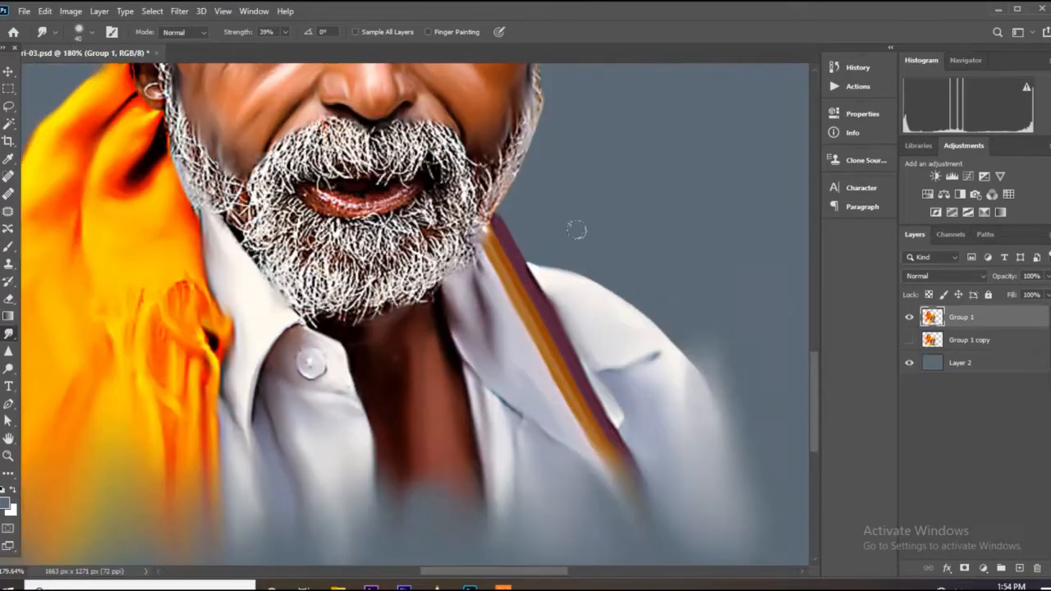
pyautogui.scroll(-5, 574, 319)
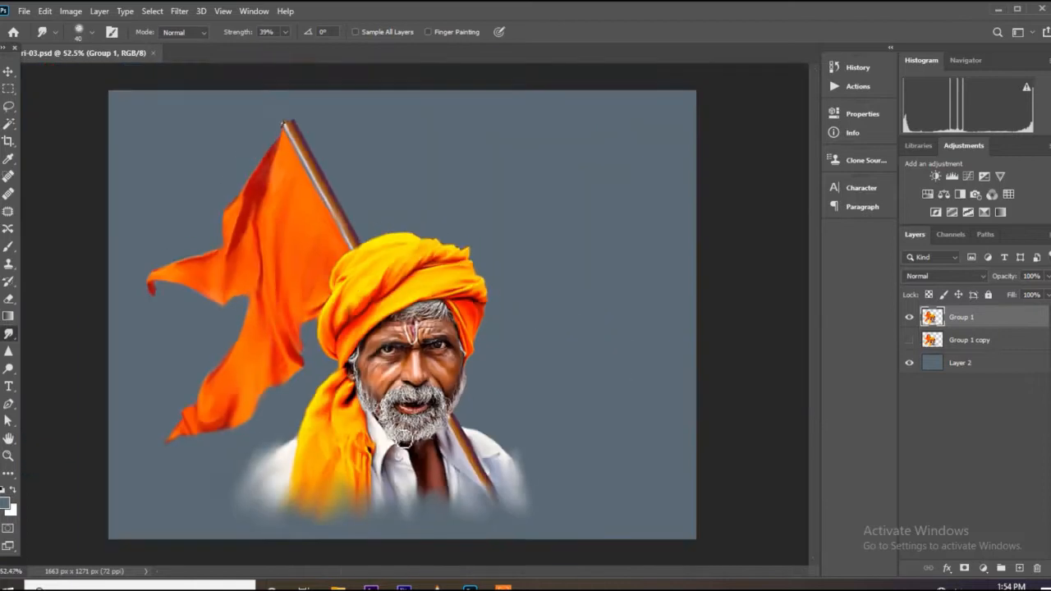
pyautogui.scroll(2, 478, 316)
pyautogui.click(8, 246)
pyautogui.click(109, 31)
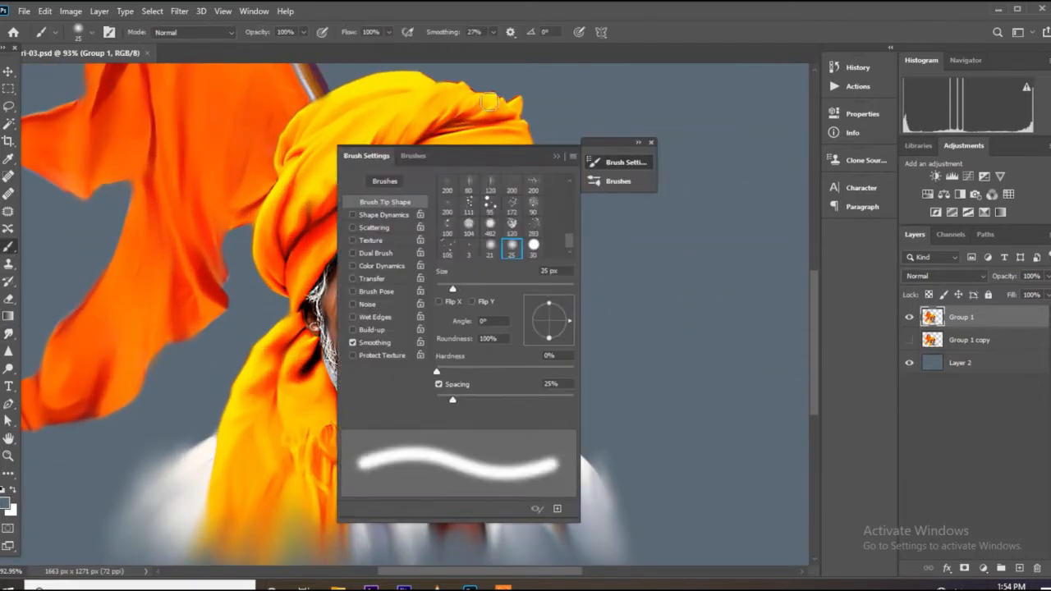
pyautogui.click(651, 144)
# Step: Give the Smudge tool a 200 px bristle-style brush tip from the brush presets
pyautogui.click(9, 335)
pyautogui.click(112, 32)
pyautogui.click(410, 156)
pyautogui.moveTo(574, 367); pyautogui.dragTo(575, 453)
pyautogui.click(522, 349)
pyautogui.click(653, 143)
# Step: Duplicate the Group 1 layer and hide the copy beneath it as a backup
pyautogui.scroll(-5, 604, 129)
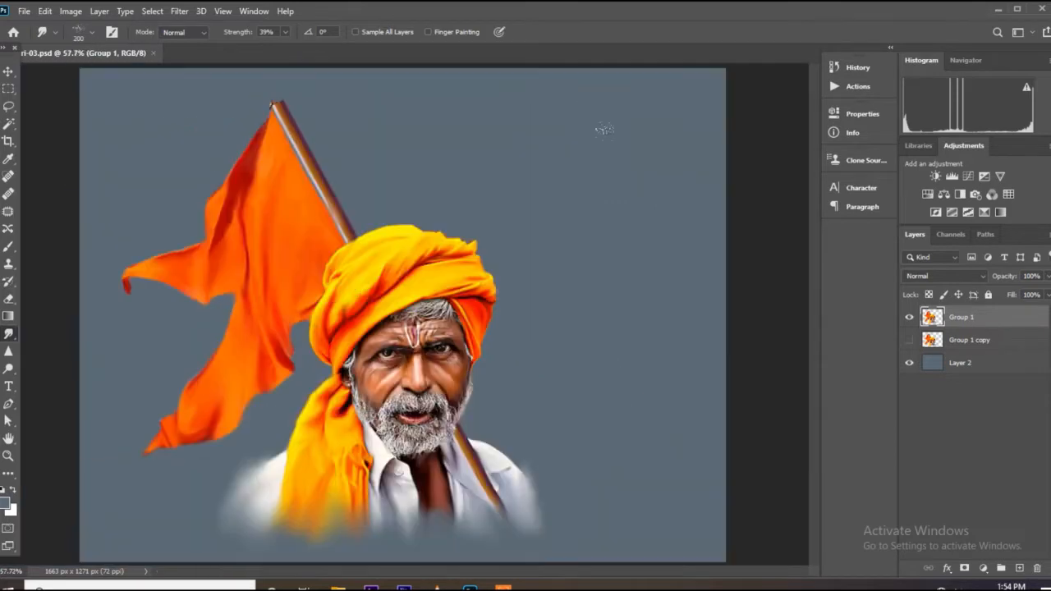
pyautogui.scroll(5, 341, 517)
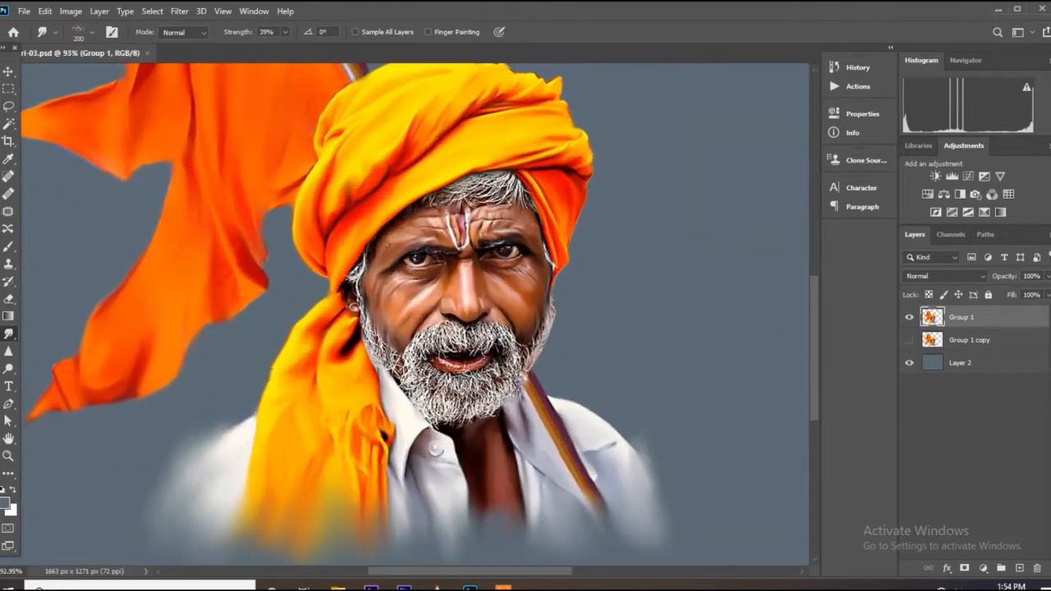
pyautogui.scroll(1, 532, 261)
pyautogui.moveTo(955, 318); pyautogui.dragTo(957, 328)
pyautogui.click(959, 321)
pyautogui.click(909, 340)
# Step: Smudge the grey hair below the turban along its strands at 92% strength, reducing the bristle brush to 20 px
pyautogui.scroll(-2, 601, 261)
pyautogui.scroll(3, 330, 322)
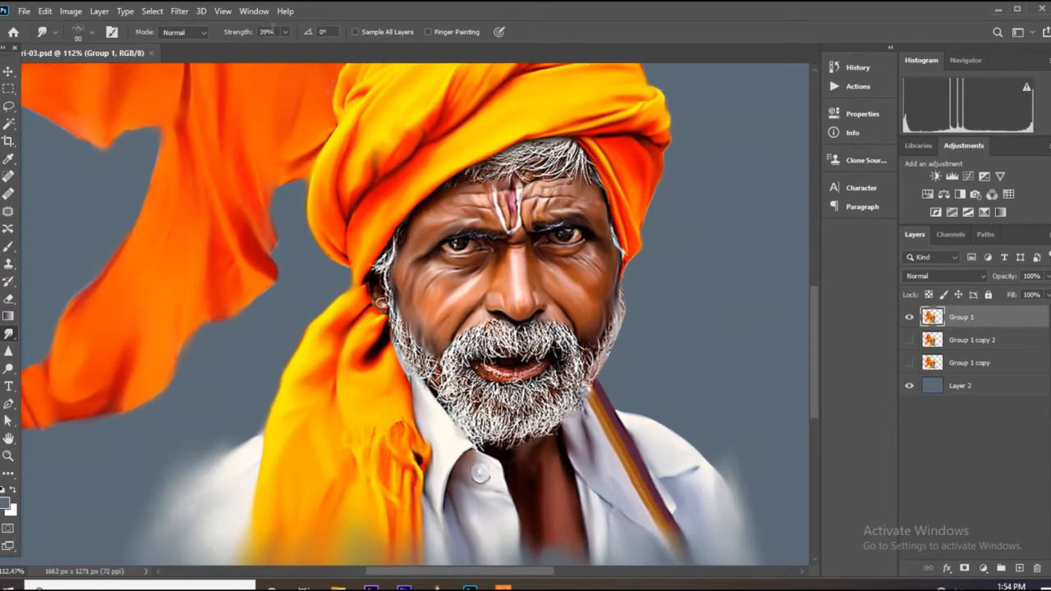
pyautogui.scroll(4, 551, 149)
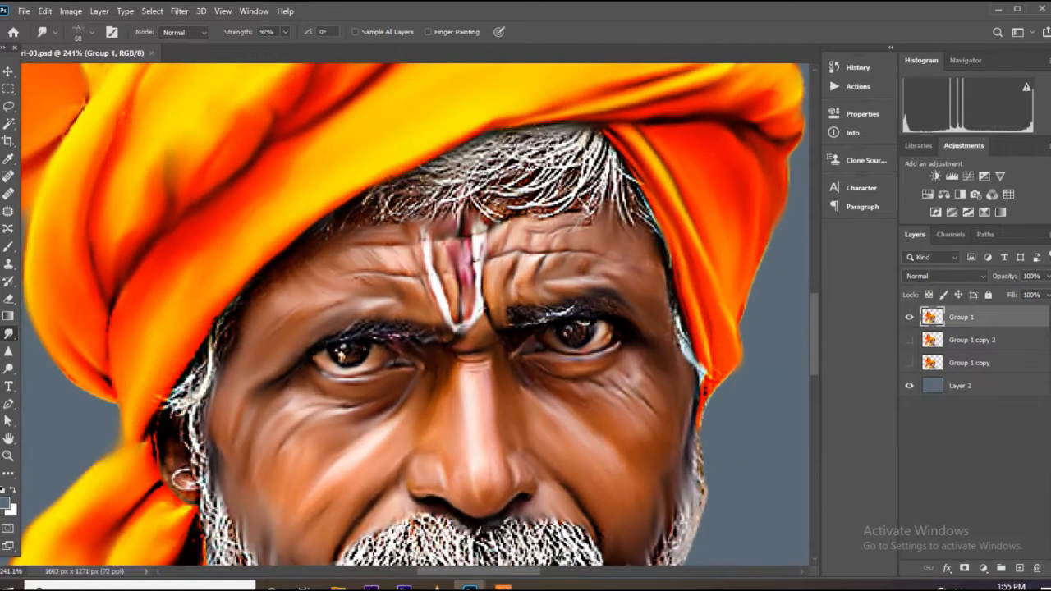
pyautogui.moveTo(581, 140)
pyautogui.mouseDown()
pyautogui.moveTo(526, 199)
pyautogui.moveTo(568, 202)
pyautogui.mouseUp()
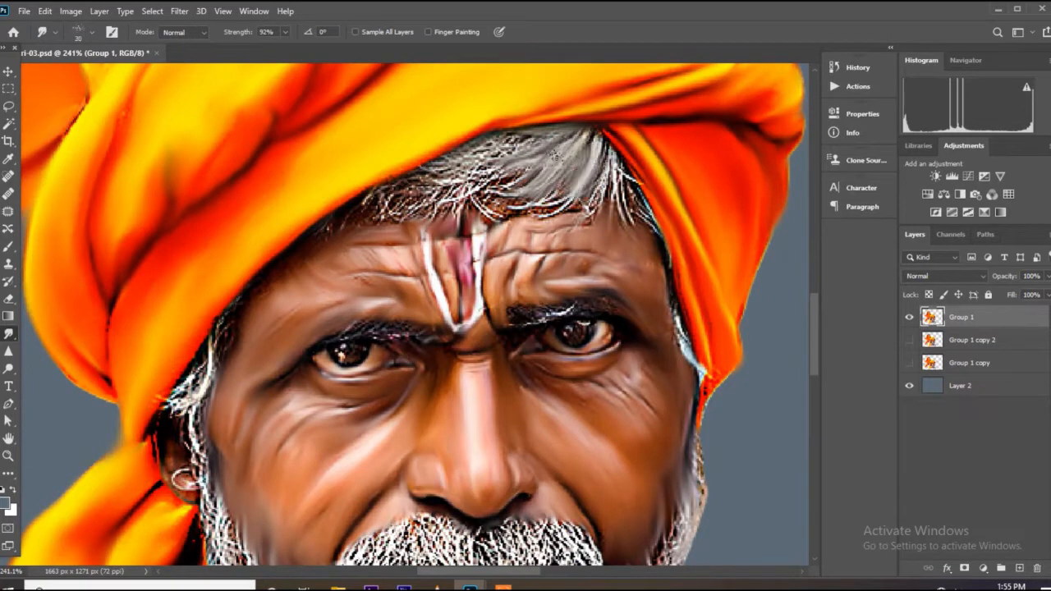
pyautogui.moveTo(538, 147); pyautogui.dragTo(452, 194)
pyautogui.press('[')
pyautogui.moveTo(480, 154); pyautogui.dragTo(394, 207)
pyautogui.moveTo(447, 169); pyautogui.dragTo(316, 231)
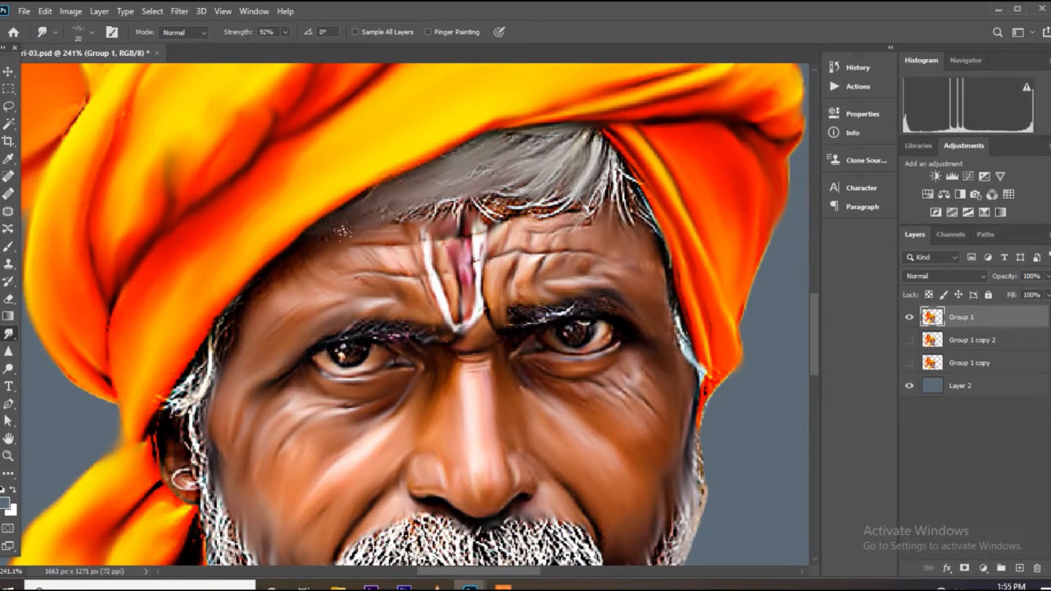
# Step: Smudge the grey hair ends over the forehead and beside the turban's right fold along their strands
pyautogui.moveTo(472, 197); pyautogui.dragTo(404, 219)
pyautogui.moveTo(514, 199); pyautogui.dragTo(457, 222)
pyautogui.moveTo(568, 182); pyautogui.dragTo(521, 211)
pyautogui.moveTo(611, 166)
pyautogui.mouseDown()
pyautogui.moveTo(570, 207)
pyautogui.moveTo(646, 215)
pyautogui.mouseUp()
# Step: Smudge the right half of the moustache along its strands at 96% strength, using 20 and 15 px bristle brushes
pyautogui.press(']')
pyautogui.press(']')
pyautogui.scroll(-3, 517, 154)
pyautogui.scroll(4, 522, 435)
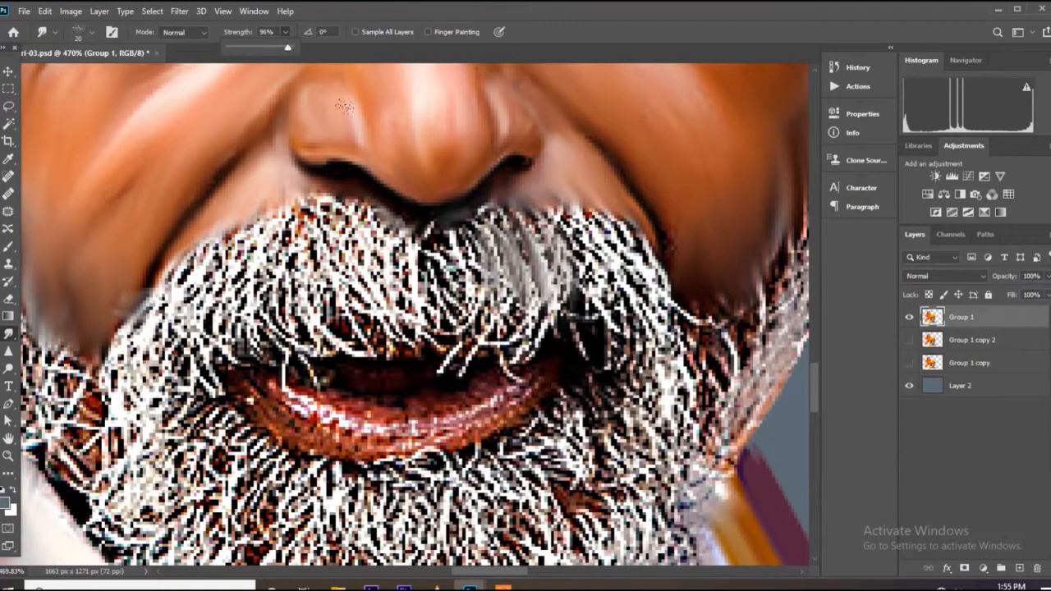
pyautogui.moveTo(551, 218); pyautogui.dragTo(614, 309)
pyautogui.moveTo(567, 217)
pyautogui.mouseDown()
pyautogui.moveTo(620, 308)
pyautogui.moveTo(656, 317)
pyautogui.mouseUp()
pyautogui.moveTo(558, 192); pyautogui.dragTo(647, 283)
pyautogui.moveTo(590, 194); pyautogui.dragTo(673, 318)
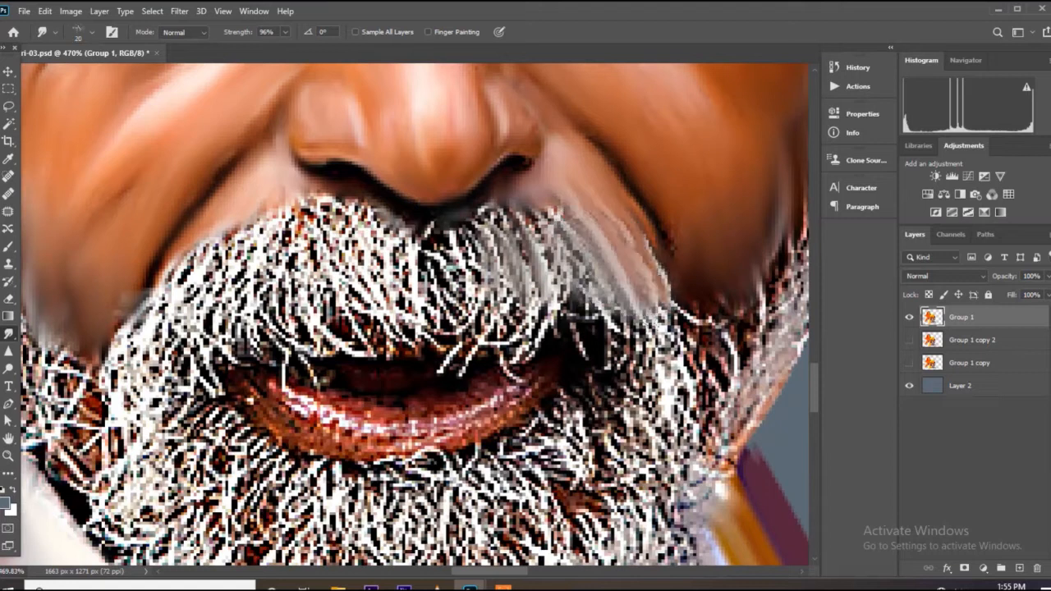
pyautogui.press('[')
pyautogui.moveTo(608, 238); pyautogui.dragTo(656, 344)
pyautogui.moveTo(534, 246); pyautogui.dragTo(525, 345)
pyautogui.moveTo(485, 247)
pyautogui.mouseDown()
pyautogui.moveTo(493, 337)
pyautogui.moveTo(452, 329)
pyautogui.mouseUp()
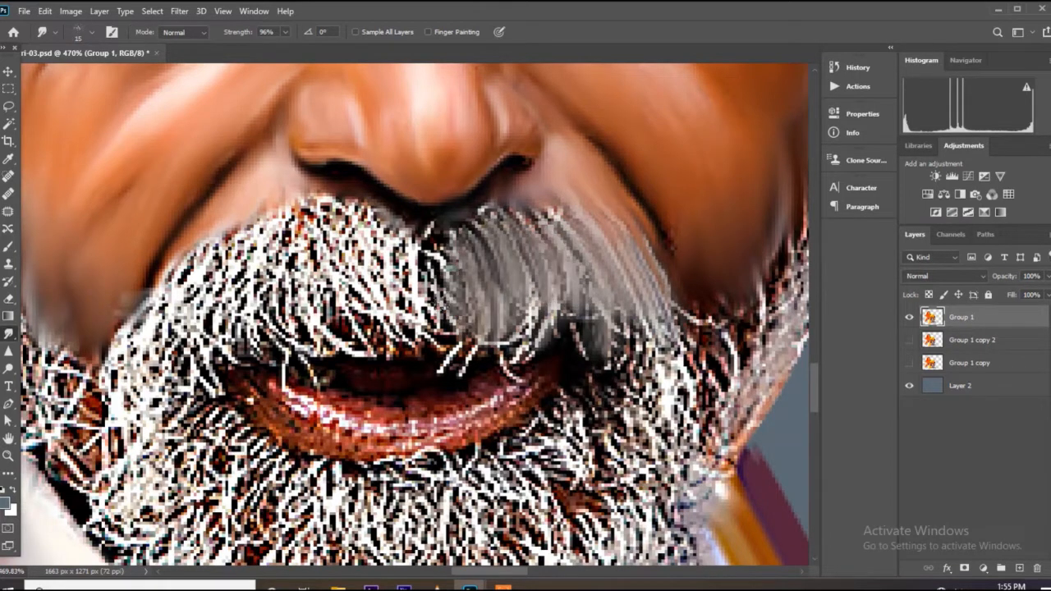
# Step: Smudge the left half of the moustache down to the upper lip, using 20 and 15 px bristle brushes
pyautogui.press(']')
pyautogui.moveTo(411, 222); pyautogui.dragTo(402, 328)
pyautogui.moveTo(361, 217); pyautogui.dragTo(353, 337)
pyautogui.moveTo(304, 213); pyautogui.dragTo(295, 341)
pyautogui.moveTo(254, 230)
pyautogui.mouseDown()
pyautogui.moveTo(246, 345)
pyautogui.moveTo(197, 373)
pyautogui.mouseUp()
pyautogui.press('[')
pyautogui.moveTo(206, 254); pyautogui.dragTo(156, 382)
pyautogui.moveTo(181, 292); pyautogui.dragTo(132, 407)
pyautogui.moveTo(156, 312); pyautogui.dragTo(115, 431)
pyautogui.moveTo(222, 329); pyautogui.dragTo(189, 415)
pyautogui.moveTo(275, 316); pyautogui.dragTo(308, 358)
pyautogui.moveTo(316, 316)
pyautogui.mouseDown()
pyautogui.moveTo(357, 355)
pyautogui.moveTo(411, 353)
pyautogui.mouseUp()
pyautogui.moveTo(423, 328); pyautogui.dragTo(484, 349)
# Step: Blend the moustache's upper edge into the skin below the nose and smooth the hairs near the right mouth corner
pyautogui.scroll(3, 177, 76)
pyautogui.moveTo(373, 246); pyautogui.dragTo(341, 288)
pyautogui.moveTo(345, 246); pyautogui.dragTo(312, 288)
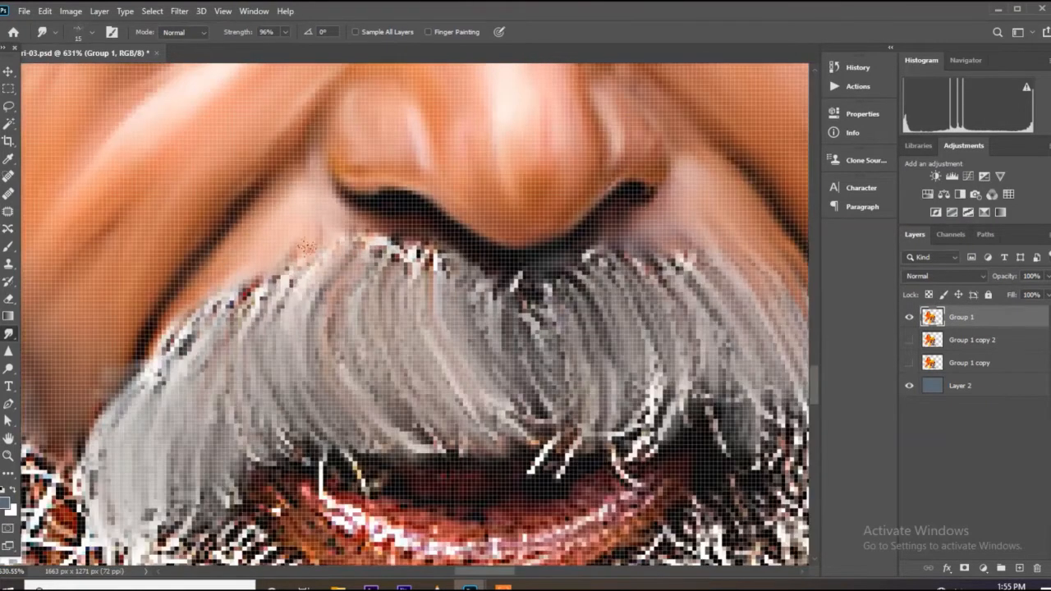
pyautogui.moveTo(306, 251); pyautogui.dragTo(275, 300)
pyautogui.moveTo(234, 284); pyautogui.dragTo(185, 345)
pyautogui.moveTo(392, 237); pyautogui.dragTo(423, 275)
pyautogui.moveTo(511, 269); pyautogui.dragTo(525, 302)
pyautogui.moveTo(587, 251); pyautogui.dragTo(612, 287)
pyautogui.moveTo(663, 362)
pyautogui.mouseDown()
pyautogui.moveTo(628, 435)
pyautogui.moveTo(677, 431)
pyautogui.mouseUp()
pyautogui.scroll(-5, 631, 383)
pyautogui.moveTo(646, 386); pyautogui.dragTo(688, 468)
pyautogui.moveTo(687, 394)
pyautogui.mouseDown()
pyautogui.moveTo(702, 483)
pyautogui.moveTo(630, 511)
pyautogui.mouseUp()
# Step: Smudge the beard hairs directly below the lower lip downward with a 20 px bristle brush
pyautogui.scroll(-10, 447, 177)
pyautogui.scroll(9, 394, 283)
pyautogui.press(']')
pyautogui.moveTo(400, 283); pyautogui.dragTo(453, 349)
pyautogui.moveTo(457, 314); pyautogui.dragTo(488, 381)
pyautogui.moveTo(415, 261); pyautogui.dragTo(441, 299)
pyautogui.moveTo(431, 266); pyautogui.dragTo(502, 360)
pyautogui.moveTo(508, 317); pyautogui.dragTo(530, 386)
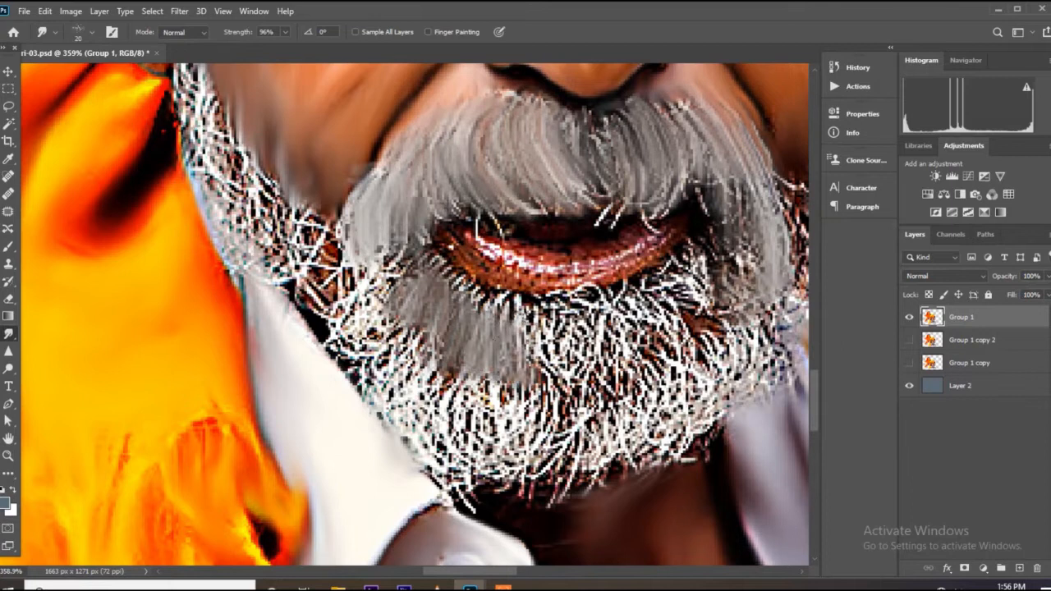
pyautogui.moveTo(532, 302); pyautogui.dragTo(567, 379)
pyautogui.moveTo(589, 297); pyautogui.dragTo(628, 386)
pyautogui.moveTo(593, 297); pyautogui.dragTo(654, 331)
pyautogui.moveTo(644, 297); pyautogui.dragTo(698, 355)
# Step: Smudge the chin beard and its left outer part along the strands, enlarging the brush up to 25 px
pyautogui.press(']')
pyautogui.press(']')
pyautogui.moveTo(698, 261); pyautogui.dragTo(718, 349)
pyautogui.moveTo(644, 386); pyautogui.dragTo(620, 442)
pyautogui.moveTo(582, 384); pyautogui.dragTo(559, 429)
pyautogui.moveTo(486, 371)
pyautogui.mouseDown()
pyautogui.moveTo(534, 421)
pyautogui.moveTo(519, 485)
pyautogui.mouseUp()
pyautogui.moveTo(435, 402); pyautogui.dragTo(486, 468)
pyautogui.moveTo(392, 352); pyautogui.dragTo(440, 434)
pyautogui.moveTo(367, 310); pyautogui.dragTo(420, 389)
pyautogui.moveTo(392, 284); pyautogui.dragTo(338, 345)
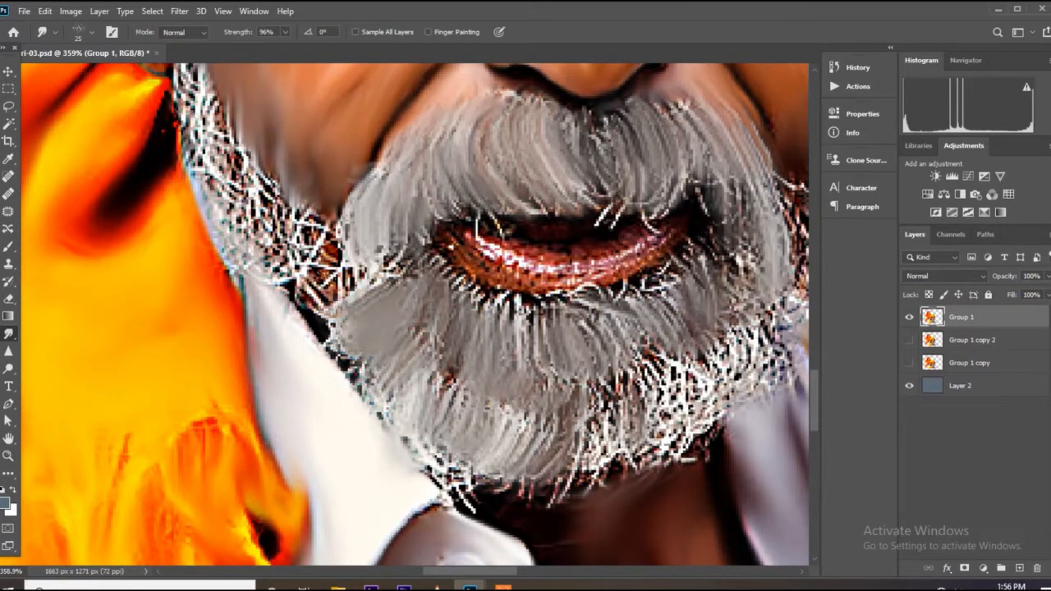
# Step: Smudge the beard on the left cheek and jaw along its strands with a 20 px brush, blending it into the moustache
pyautogui.press('[')
pyautogui.moveTo(328, 227); pyautogui.dragTo(294, 283)
pyautogui.moveTo(233, 189); pyautogui.dragTo(283, 272)
pyautogui.moveTo(205, 123); pyautogui.dragTo(267, 206)
pyautogui.moveTo(211, 183); pyautogui.dragTo(244, 251)
pyautogui.moveTo(284, 210); pyautogui.dragTo(326, 237)
pyautogui.moveTo(279, 266); pyautogui.dragTo(335, 353)
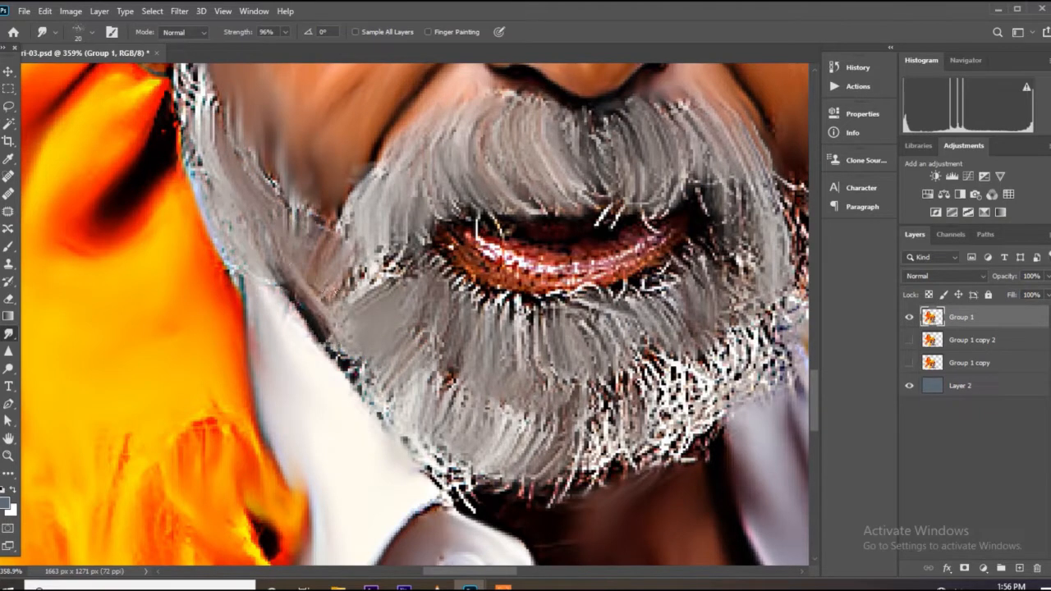
pyautogui.moveTo(396, 262); pyautogui.dragTo(325, 304)
pyautogui.moveTo(396, 234); pyautogui.dragTo(337, 296)
pyautogui.moveTo(347, 220); pyautogui.dragTo(325, 313)
pyautogui.moveTo(309, 306); pyautogui.dragTo(363, 389)
pyautogui.moveTo(287, 279); pyautogui.dragTo(332, 353)
# Step: Smudge the lower right part of the chin beard down to its edge above the neck
pyautogui.moveTo(575, 328)
pyautogui.mouseDown()
pyautogui.moveTo(457, 290)
pyautogui.moveTo(520, 393)
pyautogui.mouseUp()
pyautogui.moveTo(567, 321); pyautogui.dragTo(514, 384)
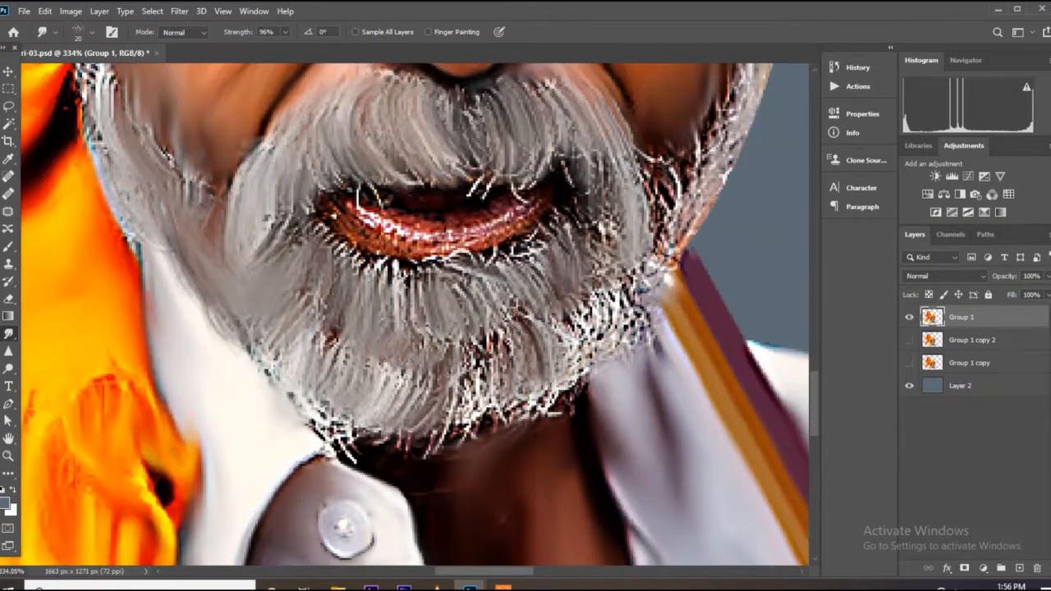
pyautogui.moveTo(532, 325); pyautogui.dragTo(473, 404)
pyautogui.moveTo(513, 381); pyautogui.dragTo(459, 429)
pyautogui.moveTo(580, 355); pyautogui.dragTo(517, 418)
pyautogui.moveTo(585, 309)
pyautogui.mouseDown()
pyautogui.moveTo(555, 385)
pyautogui.moveTo(593, 340)
pyautogui.mouseUp()
pyautogui.moveTo(552, 299); pyautogui.dragTo(496, 357)
# Step: Soften the beard hairs bordering the lower lip and left mouth corner with a 15 px brush
pyautogui.scroll(4, 476, 260)
pyautogui.press('[')
pyautogui.moveTo(574, 227); pyautogui.dragTo(521, 267)
pyautogui.moveTo(559, 233)
pyautogui.mouseDown()
pyautogui.moveTo(496, 261)
pyautogui.moveTo(415, 267)
pyautogui.mouseUp()
pyautogui.moveTo(409, 259)
pyautogui.mouseDown()
pyautogui.moveTo(353, 290)
pyautogui.moveTo(319, 283)
pyautogui.mouseUp()
pyautogui.moveTo(313, 251); pyautogui.dragTo(293, 276)
pyautogui.moveTo(305, 239); pyautogui.dragTo(260, 273)
pyautogui.moveTo(275, 198); pyautogui.dragTo(235, 261)
pyautogui.moveTo(293, 379); pyautogui.dragTo(269, 414)
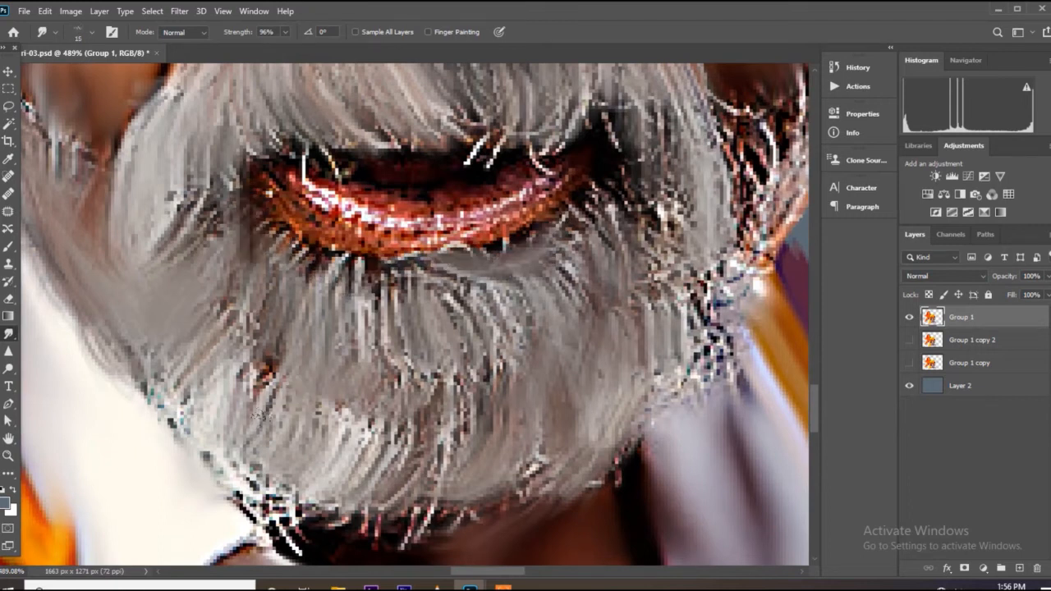
pyautogui.moveTo(287, 355); pyautogui.dragTo(231, 424)
# Step: Smudge the beard along the right cheek and jaw edge into soft strands with the 15 px brush
pyautogui.scroll(-14, 256, 410)
pyautogui.scroll(14, 539, 349)
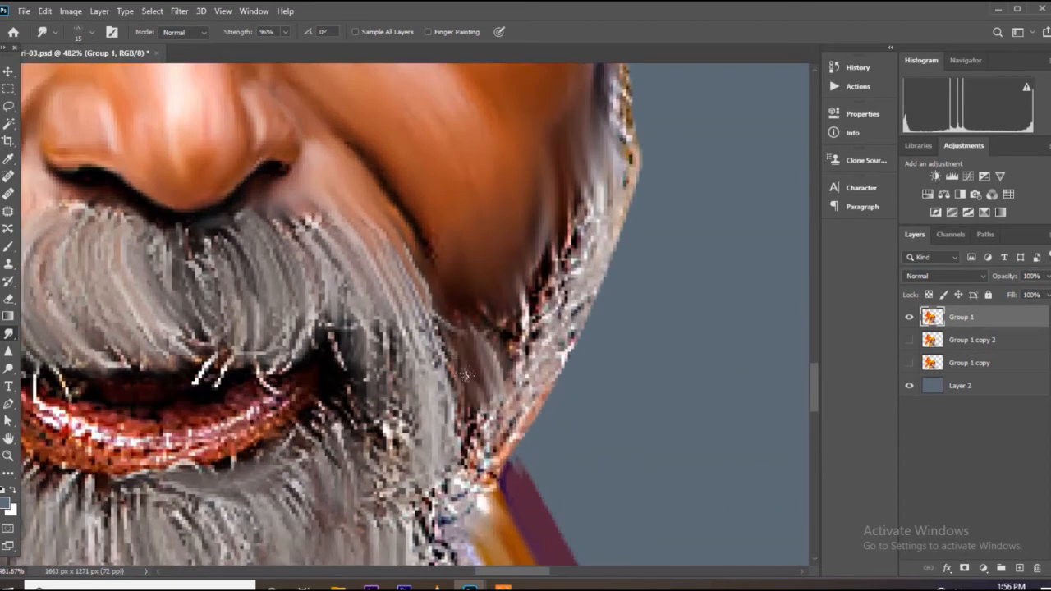
pyautogui.moveTo(563, 343); pyautogui.dragTo(517, 419)
pyautogui.moveTo(552, 387); pyautogui.dragTo(458, 478)
pyautogui.moveTo(491, 420); pyautogui.dragTo(453, 491)
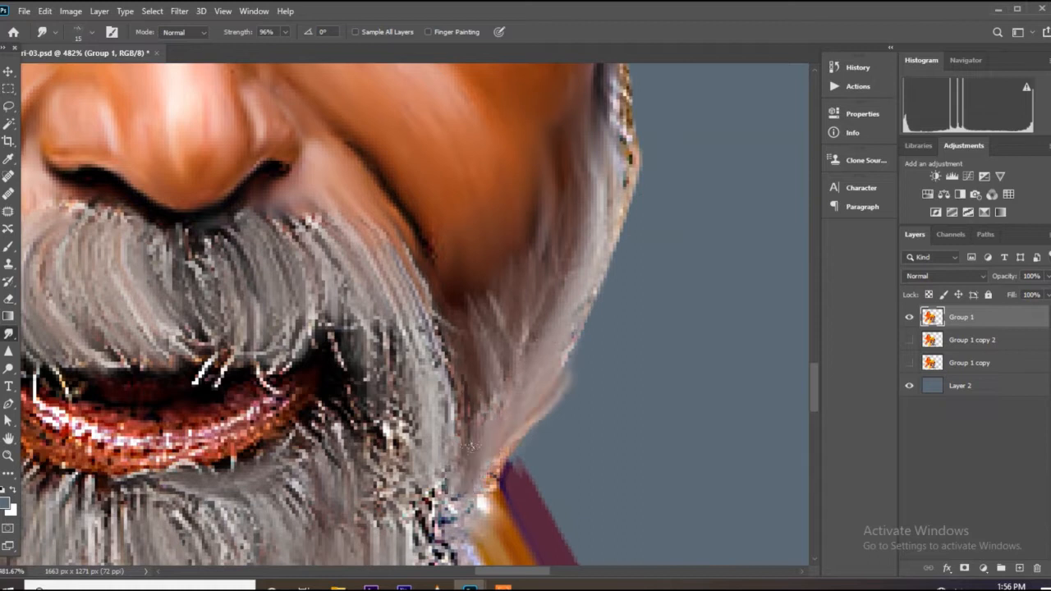
pyautogui.moveTo(480, 399); pyautogui.dragTo(442, 481)
# Step: Smooth the rough beard hairs between the right mouth corner and the jaw along their strands
pyautogui.moveTo(406, 412); pyautogui.dragTo(371, 476)
pyautogui.moveTo(366, 413); pyautogui.dragTo(315, 458)
pyautogui.moveTo(305, 417); pyautogui.dragTo(264, 465)
pyautogui.scroll(2, 411, 328)
pyautogui.moveTo(516, 124); pyautogui.dragTo(523, 260)
pyautogui.moveTo(522, 206); pyautogui.dragTo(491, 339)
pyautogui.moveTo(520, 151); pyautogui.dragTo(514, 309)
pyautogui.moveTo(503, 246); pyautogui.dragTo(476, 375)
pyautogui.moveTo(499, 297); pyautogui.dragTo(455, 432)
# Step: Smudge the white hair around the left ear and down the sideburn into the beard
pyautogui.scroll(-12, 539, 200)
pyautogui.scroll(10, 181, 140)
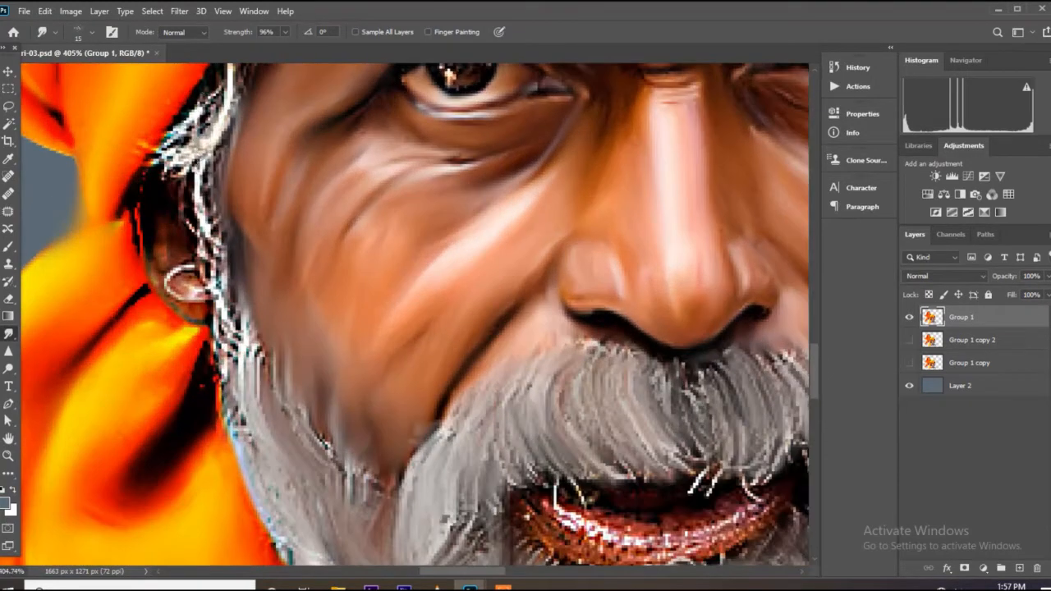
pyautogui.moveTo(186, 128); pyautogui.dragTo(125, 165)
pyautogui.moveTo(201, 156)
pyautogui.mouseDown()
pyautogui.moveTo(141, 177)
pyautogui.moveTo(227, 247)
pyautogui.mouseUp()
pyautogui.scroll(-2, 238, 178)
pyautogui.moveTo(200, 197); pyautogui.dragTo(232, 317)
pyautogui.moveTo(223, 285); pyautogui.dragTo(263, 379)
pyautogui.moveTo(226, 325); pyautogui.dragTo(247, 384)
pyautogui.scroll(-2, 312, 361)
pyautogui.moveTo(232, 347); pyautogui.dragTo(283, 432)
pyautogui.scroll(-5, 345, 402)
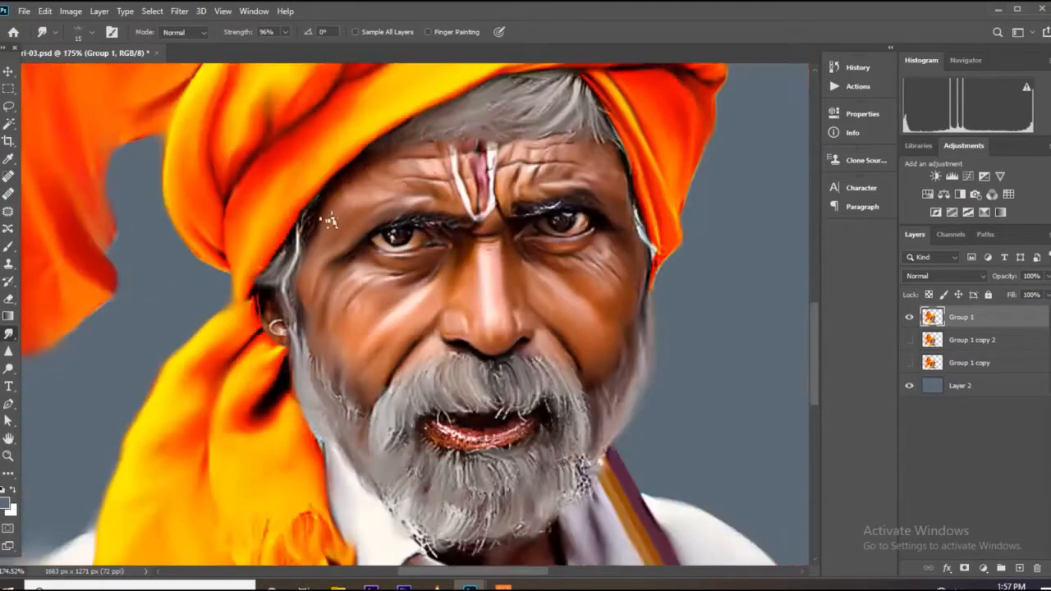
# Step: Smudge the hair at both temples along the turban's edge, reducing the brush to 10 px for the right side
pyautogui.scroll(8, 329, 220)
pyautogui.moveTo(297, 174); pyautogui.dragTo(260, 279)
pyautogui.moveTo(315, 189); pyautogui.dragTo(259, 280)
pyautogui.scroll(-7, 290, 351)
pyautogui.scroll(4, 608, 197)
pyautogui.moveTo(598, 143); pyautogui.dragTo(681, 318)
pyautogui.scroll(4, 714, 384)
pyautogui.press('[')
pyautogui.moveTo(660, 282); pyautogui.dragTo(692, 375)
pyautogui.moveTo(646, 237); pyautogui.dragTo(708, 399)
# Step: Smudge the left eyebrow's hairs along their direction with the 10 px brush
pyautogui.scroll(-8, 640, 368)
pyautogui.scroll(14, 428, 319)
pyautogui.moveTo(418, 361); pyautogui.dragTo(306, 361)
pyautogui.moveTo(315, 354); pyautogui.dragTo(204, 381)
pyautogui.moveTo(258, 345); pyautogui.dragTo(220, 376)
pyautogui.moveTo(341, 374); pyautogui.dragTo(404, 373)
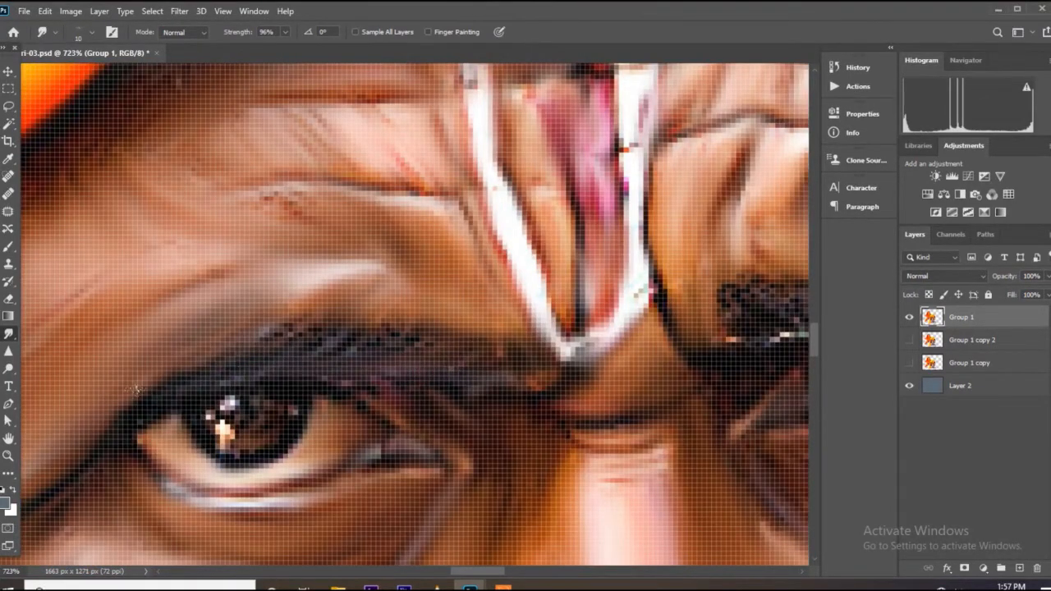
# Step: Smudge the right eyebrow's hairs along their length with the 10 px brush
pyautogui.scroll(-6, 136, 389)
pyautogui.scroll(7, 567, 325)
pyautogui.moveTo(647, 325); pyautogui.dragTo(534, 370)
pyautogui.moveTo(627, 323)
pyautogui.mouseDown()
pyautogui.moveTo(593, 345)
pyautogui.moveTo(448, 358)
pyautogui.mouseUp()
pyautogui.moveTo(521, 361); pyautogui.dragTo(424, 386)
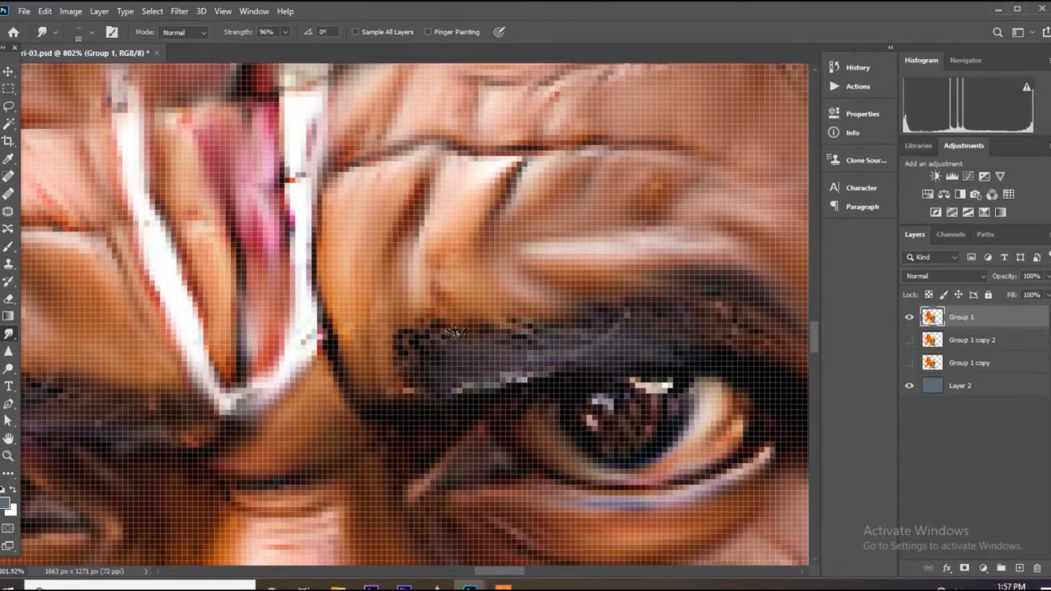
# Step: Refine the grey hair strands above the forehead with the 10 px brush, blending the hairline into the skin
pyautogui.scroll(-8, 454, 332)
pyautogui.scroll(4, 561, 301)
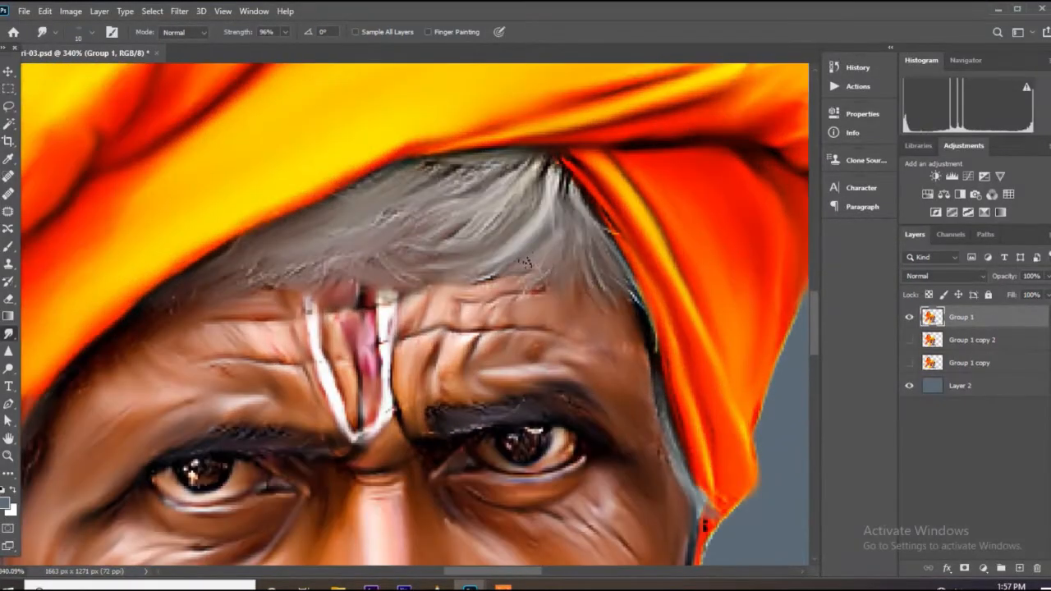
pyautogui.moveTo(284, 270); pyautogui.dragTo(247, 284)
pyautogui.scroll(4, 561, 123)
pyautogui.moveTo(453, 198); pyautogui.dragTo(352, 247)
pyautogui.moveTo(404, 182); pyautogui.dragTo(312, 248)
pyautogui.moveTo(358, 184); pyautogui.dragTo(279, 228)
pyautogui.moveTo(534, 182)
pyautogui.mouseDown()
pyautogui.moveTo(558, 278)
pyautogui.moveTo(542, 374)
pyautogui.mouseUp()
pyautogui.scroll(-4, 575, 297)
# Step: Smooth the remaining rough strands on the right side of the beard with a 20 px brush
pyautogui.scroll(-8, 580, 305)
pyautogui.scroll(7, 419, 427)
pyautogui.scroll(2, 548, 344)
pyautogui.moveTo(527, 288); pyautogui.dragTo(513, 356)
pyautogui.moveTo(484, 262); pyautogui.dragTo(498, 322)
pyautogui.moveTo(434, 281); pyautogui.dragTo(429, 368)
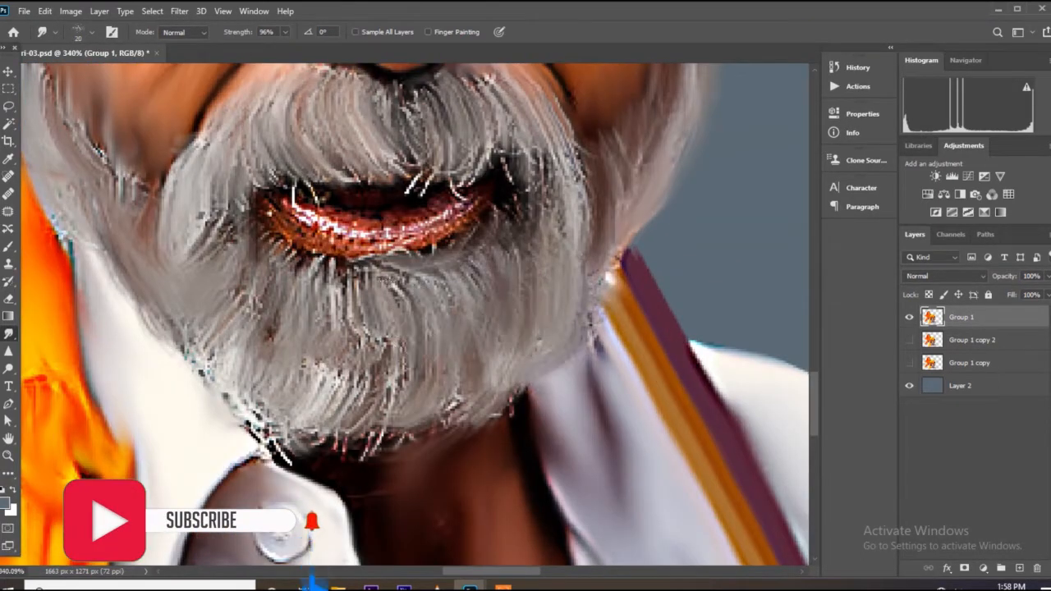
# Step: Smudge the beard strands from below the lower lip down to the chin with the 20 px brush at 96% strength
pyautogui.moveTo(398, 281); pyautogui.dragTo(391, 350)
pyautogui.moveTo(352, 266); pyautogui.dragTo(354, 396)
pyautogui.moveTo(390, 327); pyautogui.dragTo(390, 415)
pyautogui.moveTo(402, 417)
pyautogui.mouseDown()
pyautogui.moveTo(358, 450)
pyautogui.moveTo(324, 457)
pyautogui.mouseUp()
pyautogui.moveTo(330, 335)
pyautogui.mouseDown()
pyautogui.moveTo(328, 440)
pyautogui.moveTo(297, 396)
pyautogui.moveTo(318, 458)
pyautogui.mouseUp()
# Step: Set the smudge strength to 39% and smooth the lower lip's left side, centre and upper edge with a 9 px brush
pyautogui.scroll(-8, 328, 446)
pyautogui.scroll(2, 329, 445)
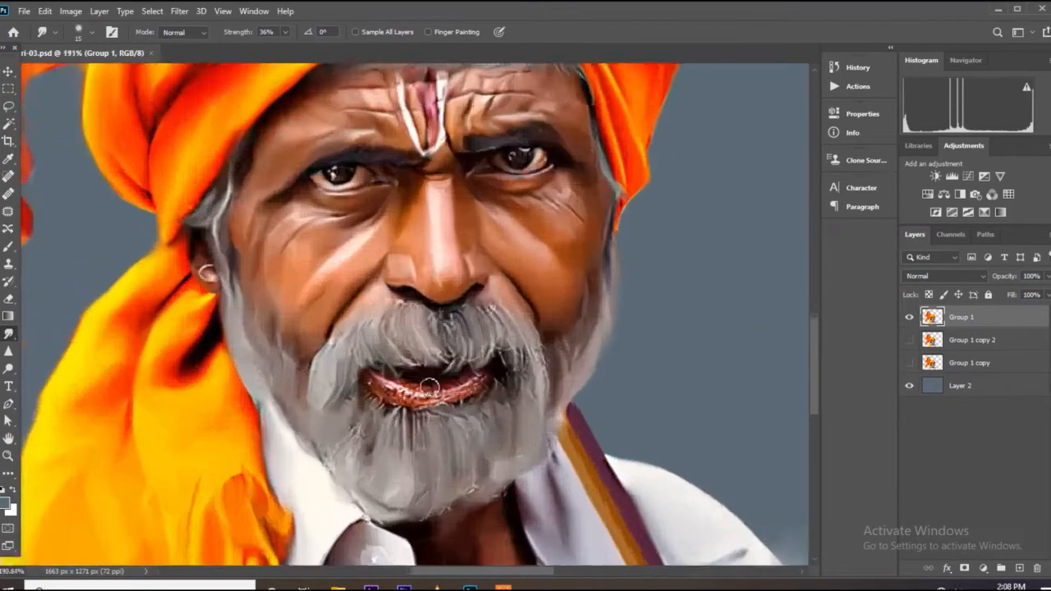
pyautogui.scroll(5, 605, 375)
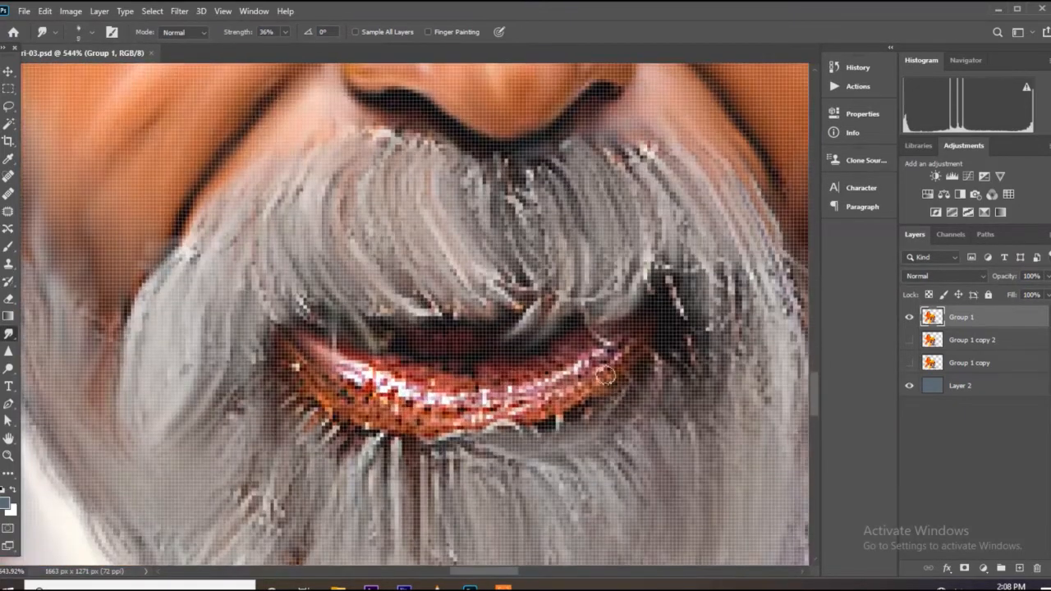
pyautogui.scroll(1, 620, 375)
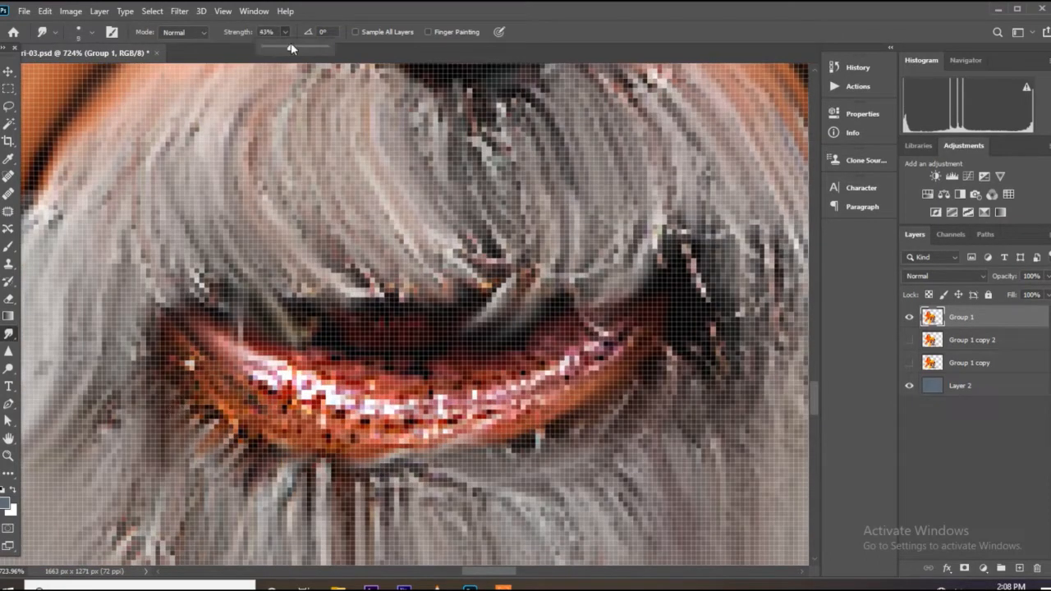
pyautogui.moveTo(289, 50); pyautogui.dragTo(286, 50)
pyautogui.moveTo(196, 358); pyautogui.dragTo(285, 424)
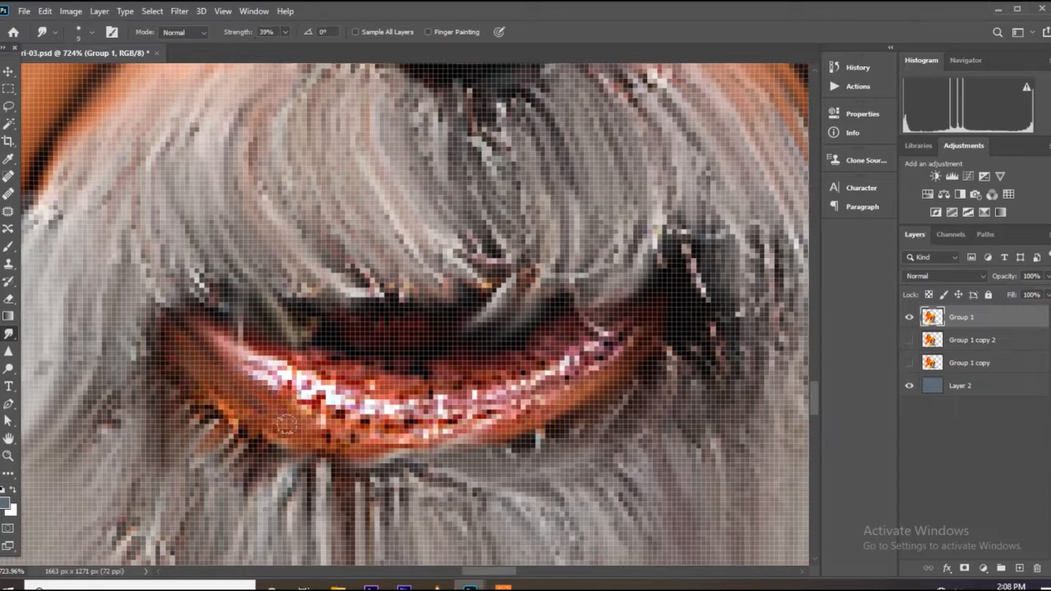
pyautogui.moveTo(353, 416); pyautogui.dragTo(469, 417)
pyautogui.moveTo(284, 347); pyautogui.dragTo(538, 338)
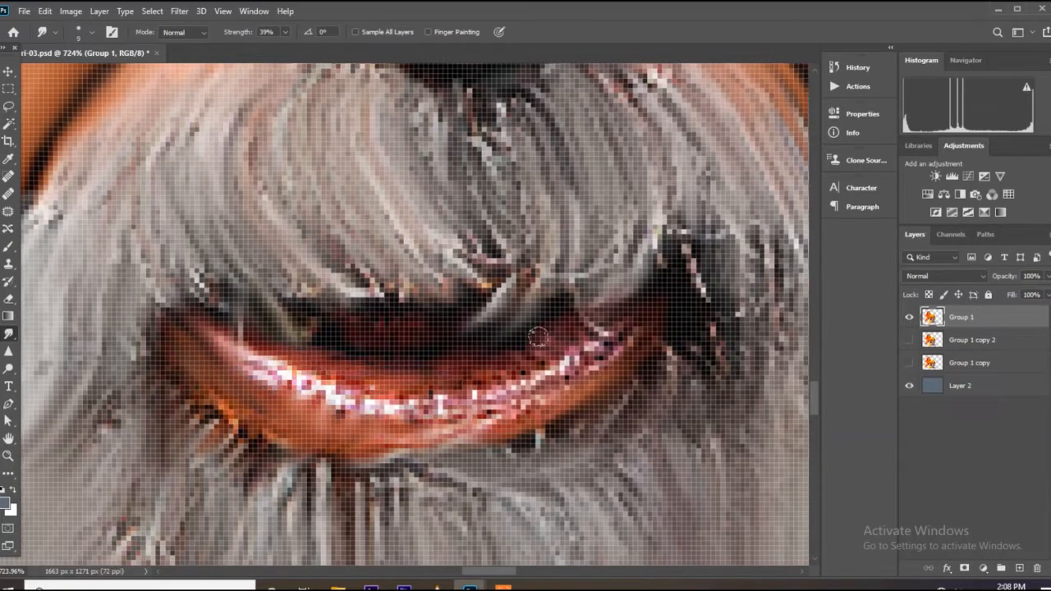
# Step: Blend the speckled highlights across the centre and right half of the lower lip along its curve
pyautogui.moveTo(412, 284); pyautogui.dragTo(345, 270)
pyautogui.moveTo(580, 348); pyautogui.dragTo(442, 402)
pyautogui.moveTo(532, 378); pyautogui.dragTo(488, 409)
pyautogui.moveTo(600, 355); pyautogui.dragTo(429, 417)
pyautogui.moveTo(506, 418); pyautogui.dragTo(409, 422)
pyautogui.moveTo(582, 388); pyautogui.dragTo(610, 316)
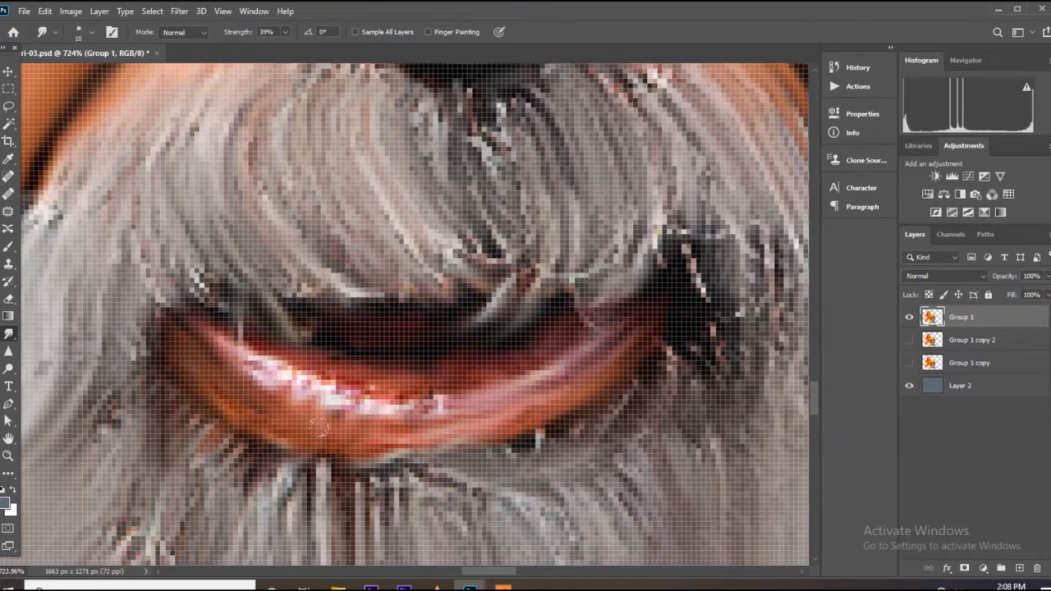
# Step: Add a new layer above Group 1 and activate the Brush tool
pyautogui.scroll(-10, 419, 364)
pyautogui.scroll(-1, 417, 362)
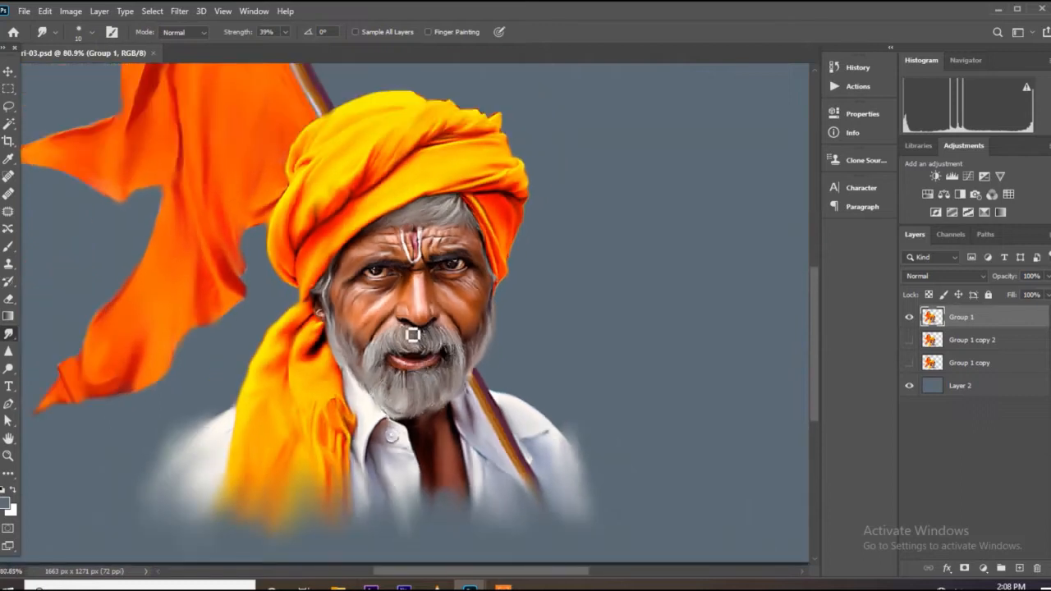
pyautogui.scroll(2, 413, 336)
pyautogui.click(1020, 568)
pyautogui.scroll(2, 463, 244)
pyautogui.press('b')
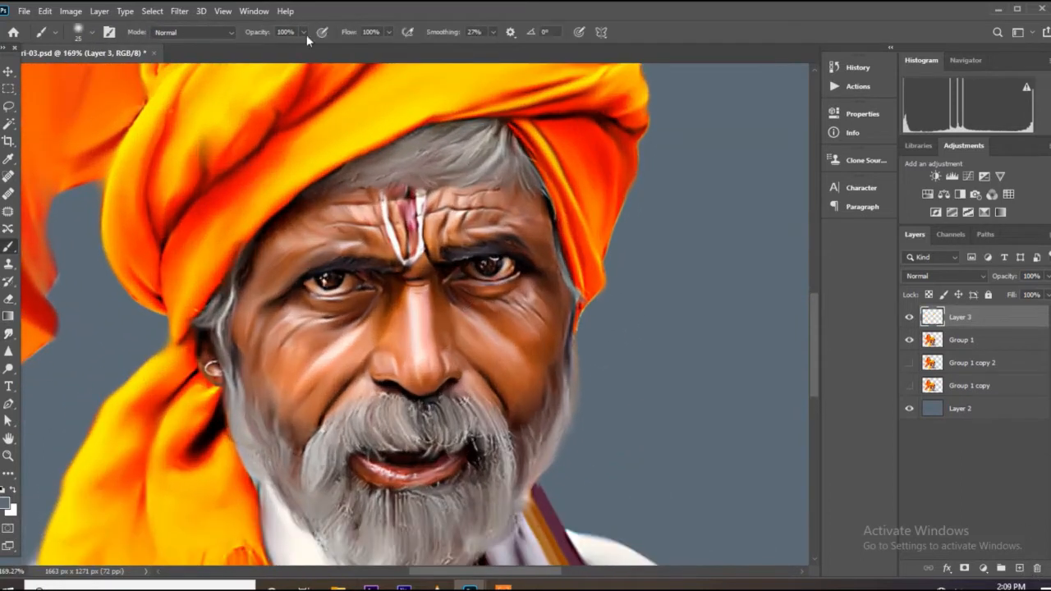
# Step: Paint fine white strands over the grey hair above the forehead with a 1 px brush at 68% opacity
pyautogui.scroll(2, 362, 160)
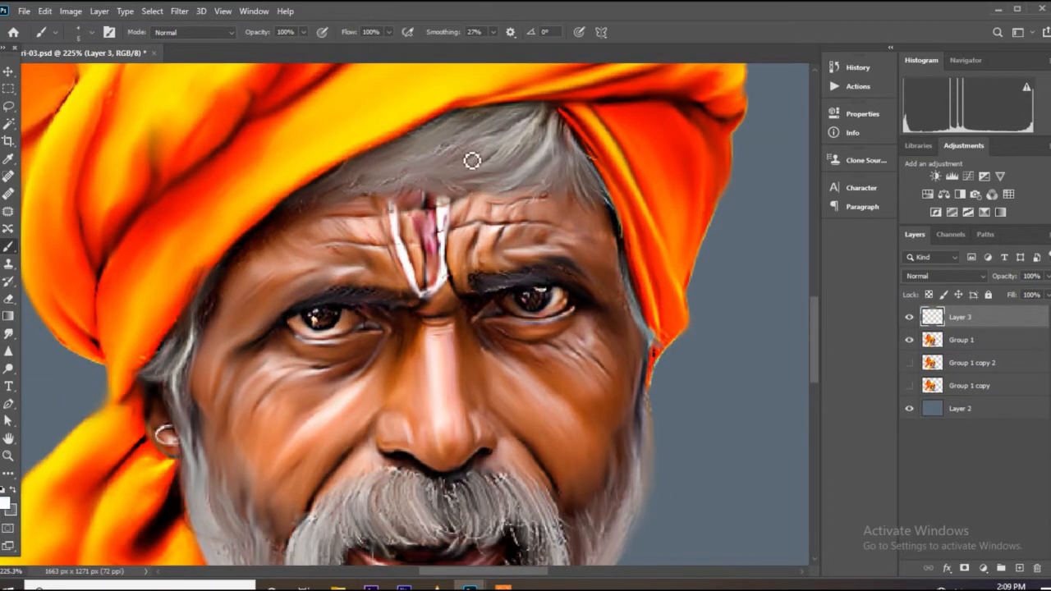
pyautogui.scroll(4, 491, 143)
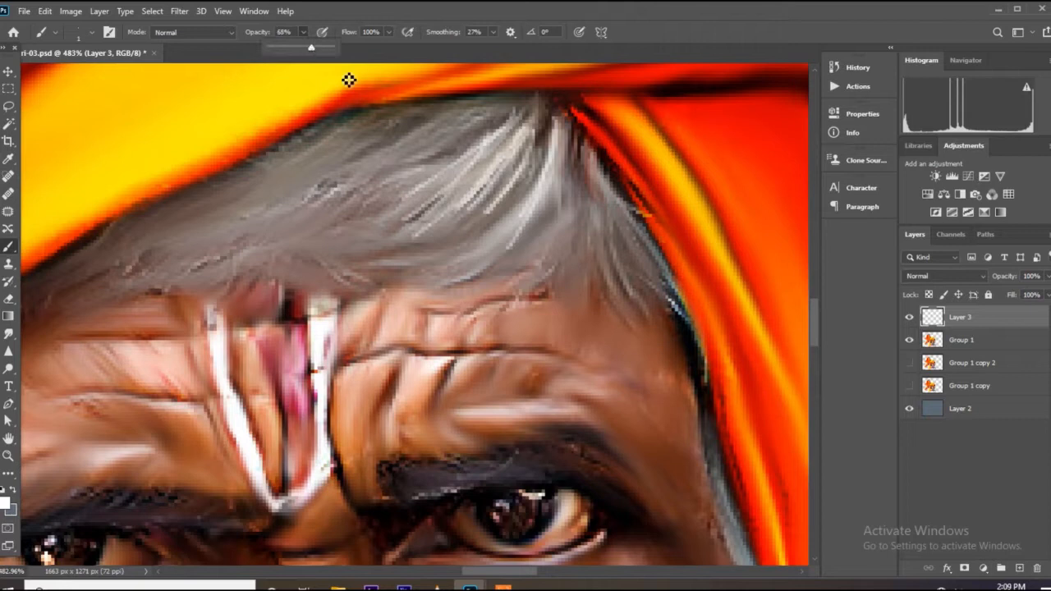
pyautogui.moveTo(534, 137); pyautogui.dragTo(502, 198)
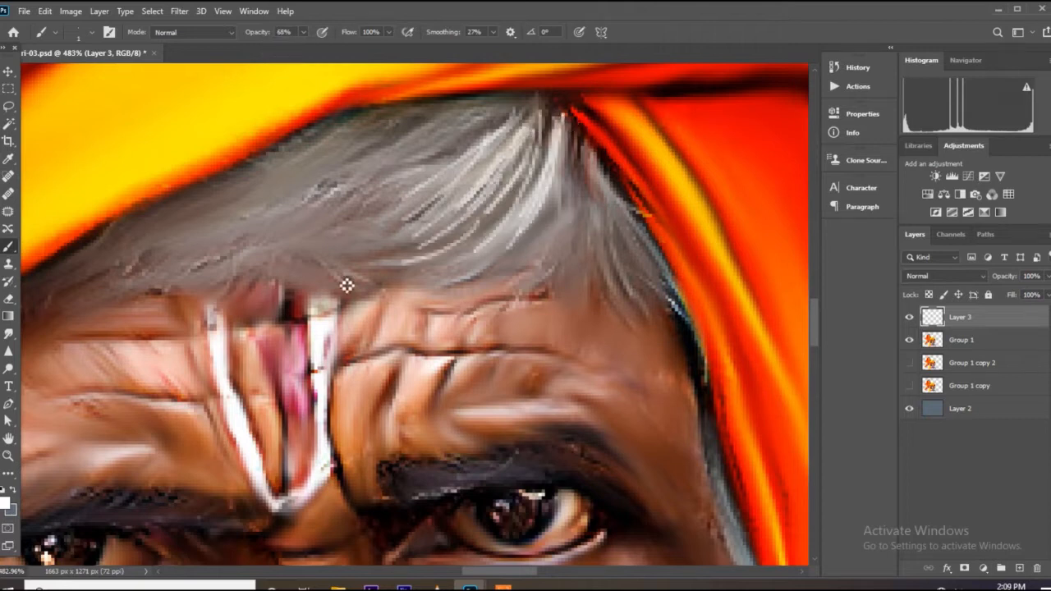
pyautogui.moveTo(491, 133); pyautogui.dragTo(271, 268)
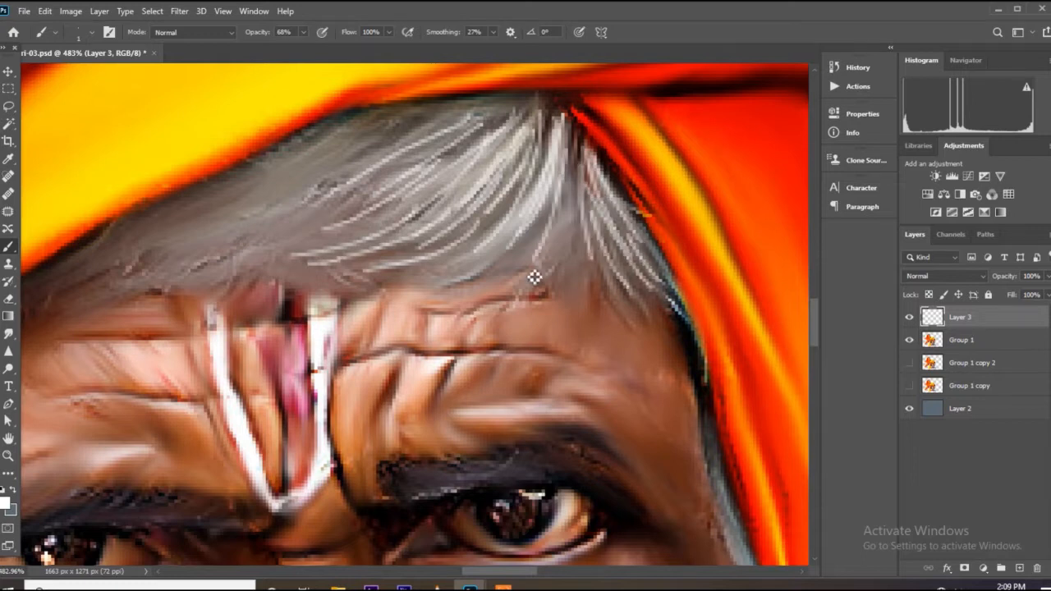
pyautogui.moveTo(385, 191); pyautogui.dragTo(239, 290)
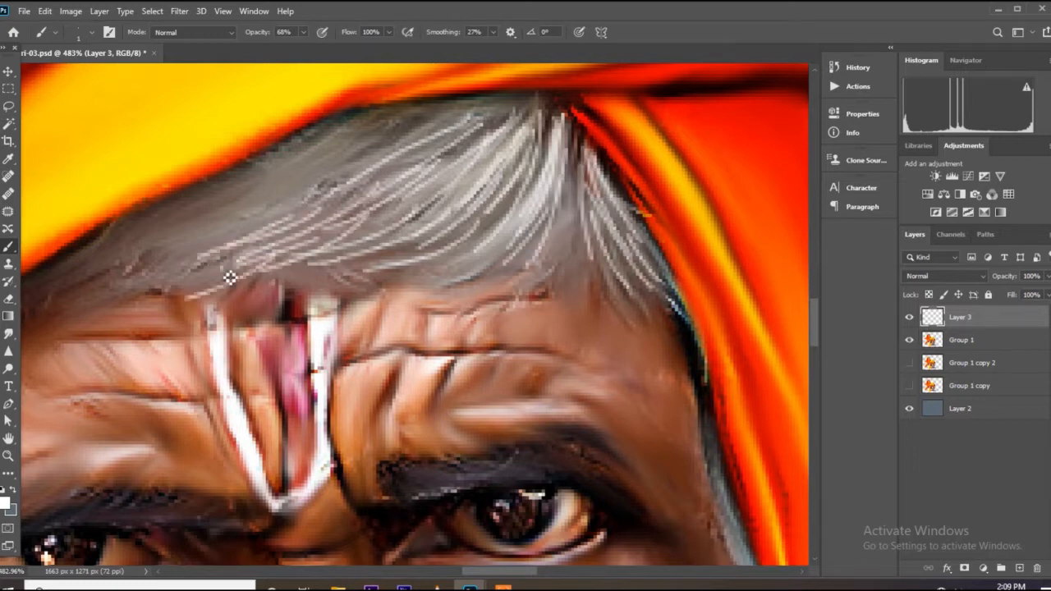
pyautogui.scroll(-3, 286, 266)
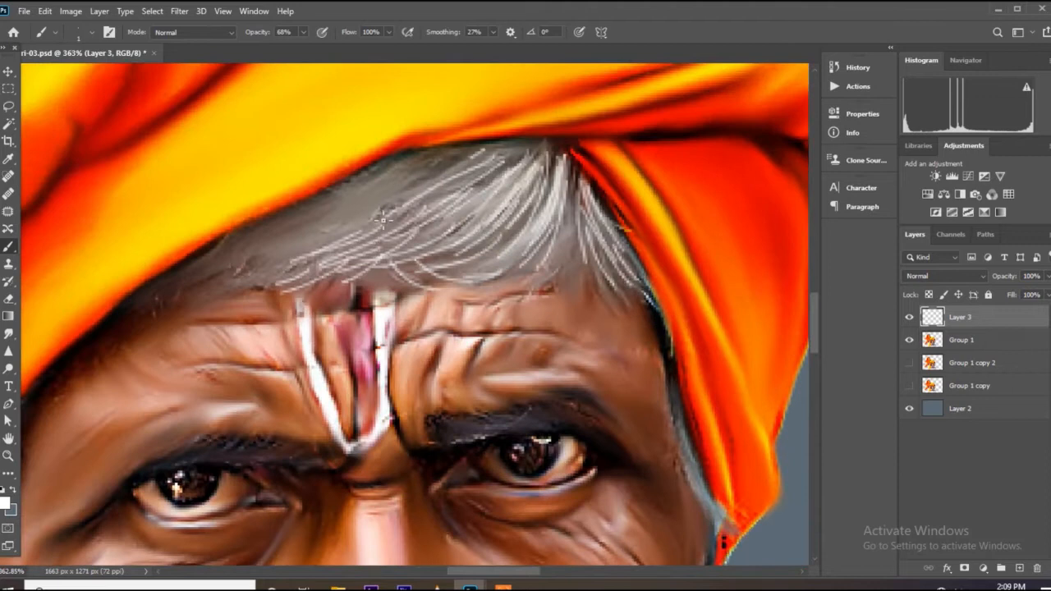
pyautogui.moveTo(400, 181); pyautogui.dragTo(238, 274)
# Step: Paint fine white hairs on the moustache from beneath the nose across its right half, following the hair direction
pyautogui.scroll(-8, 352, 282)
pyautogui.scroll(9, 396, 345)
pyautogui.moveTo(384, 275)
pyautogui.mouseDown()
pyautogui.moveTo(414, 337)
pyautogui.moveTo(378, 400)
pyautogui.mouseUp()
pyautogui.scroll(3, 429, 406)
pyautogui.moveTo(427, 230)
pyautogui.mouseDown()
pyautogui.moveTo(434, 318)
pyautogui.moveTo(483, 326)
pyautogui.mouseUp()
pyautogui.moveTo(498, 239); pyautogui.dragTo(532, 320)
pyautogui.moveTo(524, 242)
pyautogui.mouseDown()
pyautogui.moveTo(562, 323)
pyautogui.moveTo(570, 320)
pyautogui.mouseUp()
pyautogui.moveTo(563, 247); pyautogui.dragTo(624, 345)
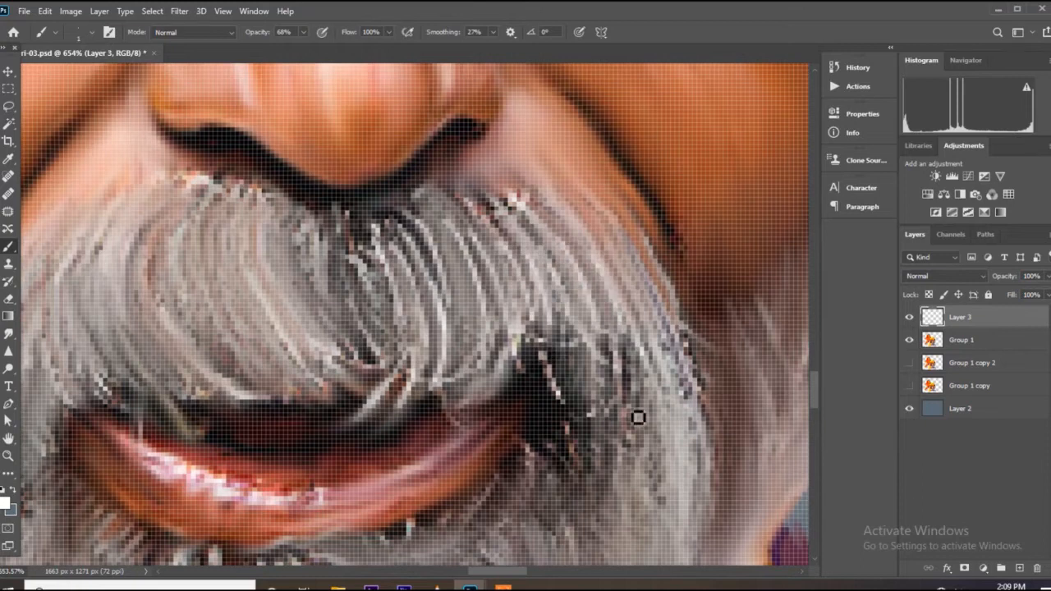
pyautogui.scroll(-1, 416, 391)
# Step: Paint curved white hairs over the moustache's left half down to the upper edge of the mouth
pyautogui.moveTo(366, 290); pyautogui.dragTo(353, 374)
pyautogui.moveTo(328, 287); pyautogui.dragTo(312, 394)
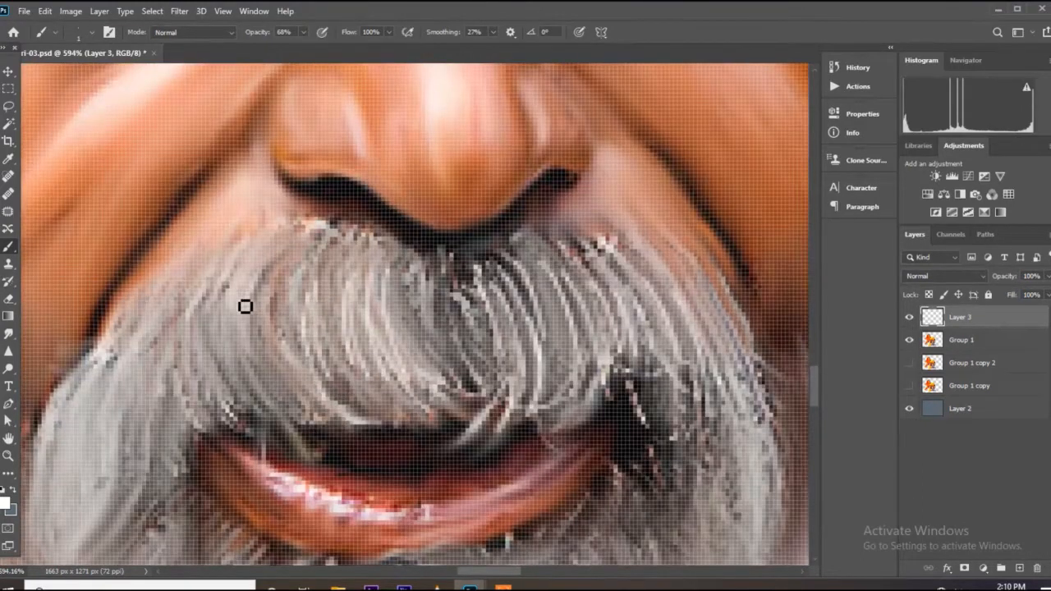
pyautogui.moveTo(249, 289); pyautogui.dragTo(256, 384)
pyautogui.moveTo(275, 351)
pyautogui.mouseDown()
pyautogui.moveTo(354, 436)
pyautogui.moveTo(367, 437)
pyautogui.moveTo(325, 480)
pyautogui.mouseUp()
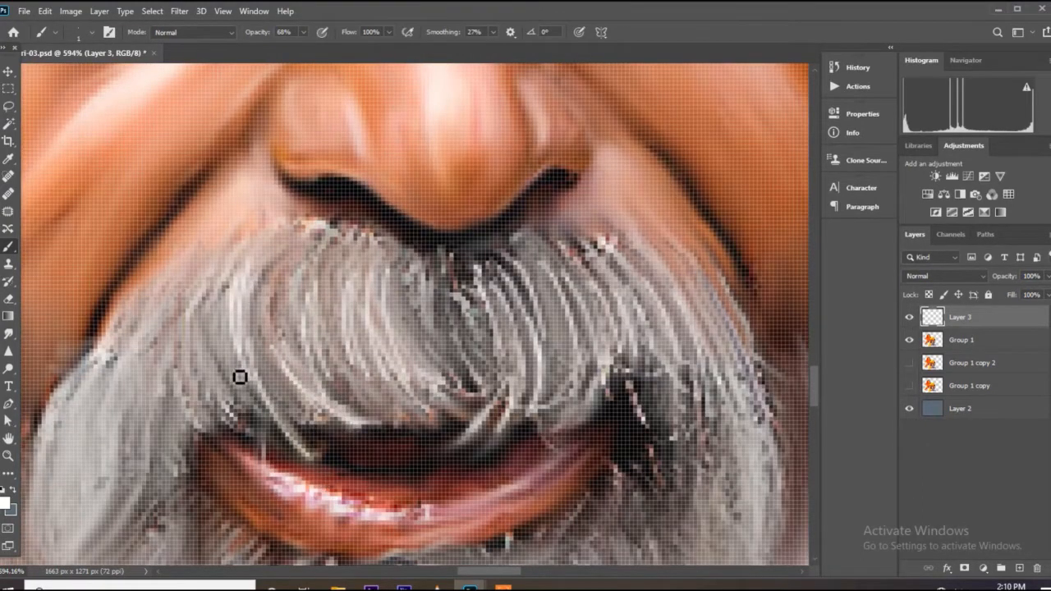
pyautogui.moveTo(239, 377); pyautogui.dragTo(341, 486)
# Step: Add white hairs to the centre of the moustache and around its right end beside the mouth corner
pyautogui.moveTo(510, 353); pyautogui.dragTo(463, 434)
pyautogui.moveTo(538, 303)
pyautogui.mouseDown()
pyautogui.moveTo(526, 394)
pyautogui.moveTo(546, 402)
pyautogui.mouseUp()
pyautogui.moveTo(650, 322); pyautogui.dragTo(655, 436)
pyautogui.moveTo(658, 303); pyautogui.dragTo(688, 409)
pyautogui.moveTo(700, 318); pyautogui.dragTo(715, 426)
pyautogui.scroll(-3, 377, 347)
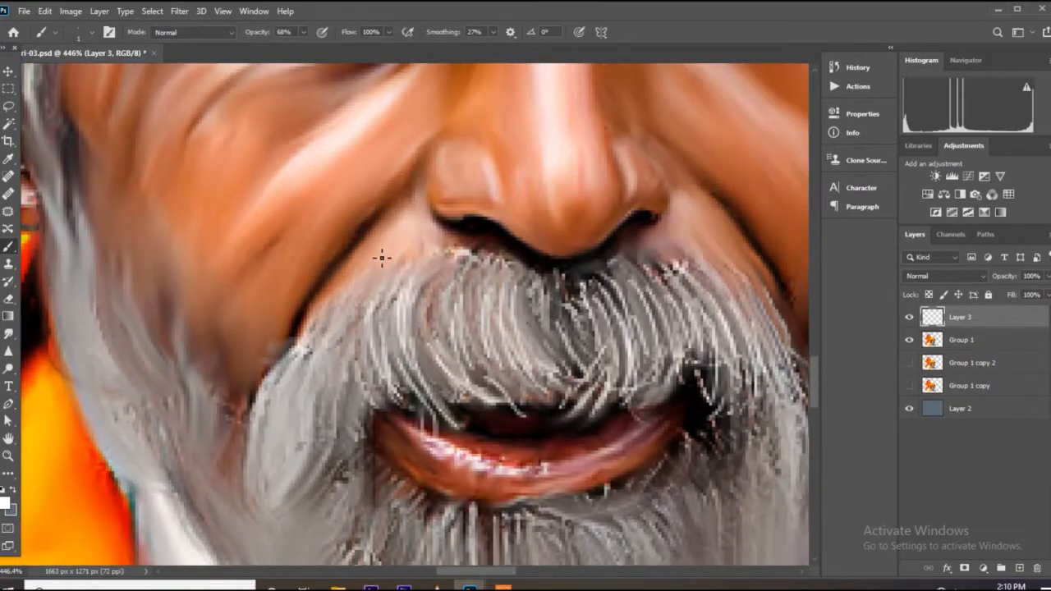
# Step: Raise the brush opacity to 80% and paint brighter white hairs on both drooping ends of the moustache
pyautogui.press('8')
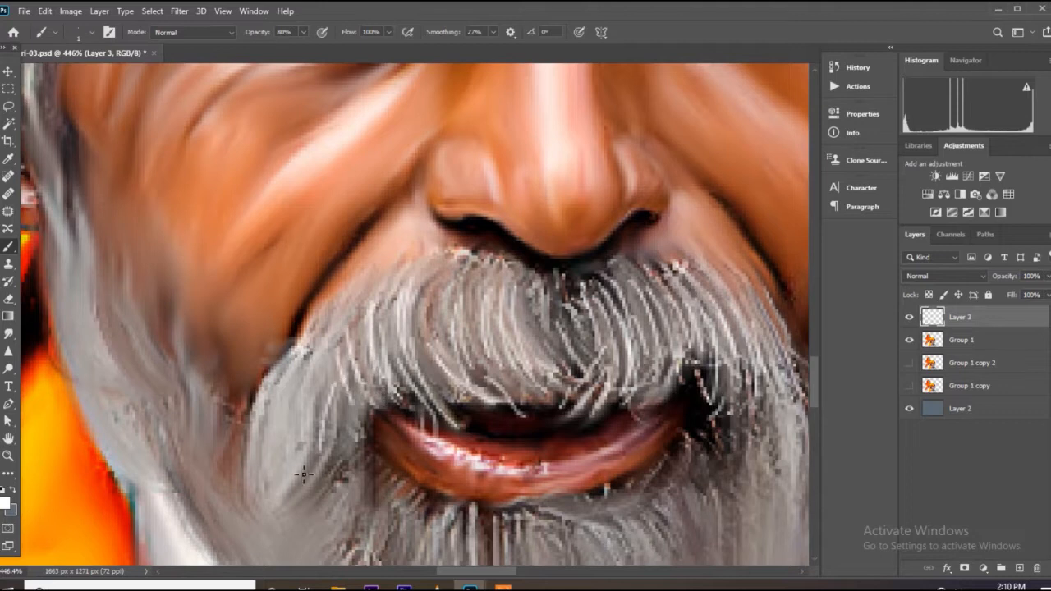
pyautogui.moveTo(458, 305); pyautogui.dragTo(371, 296)
pyautogui.moveTo(645, 315); pyautogui.dragTo(681, 414)
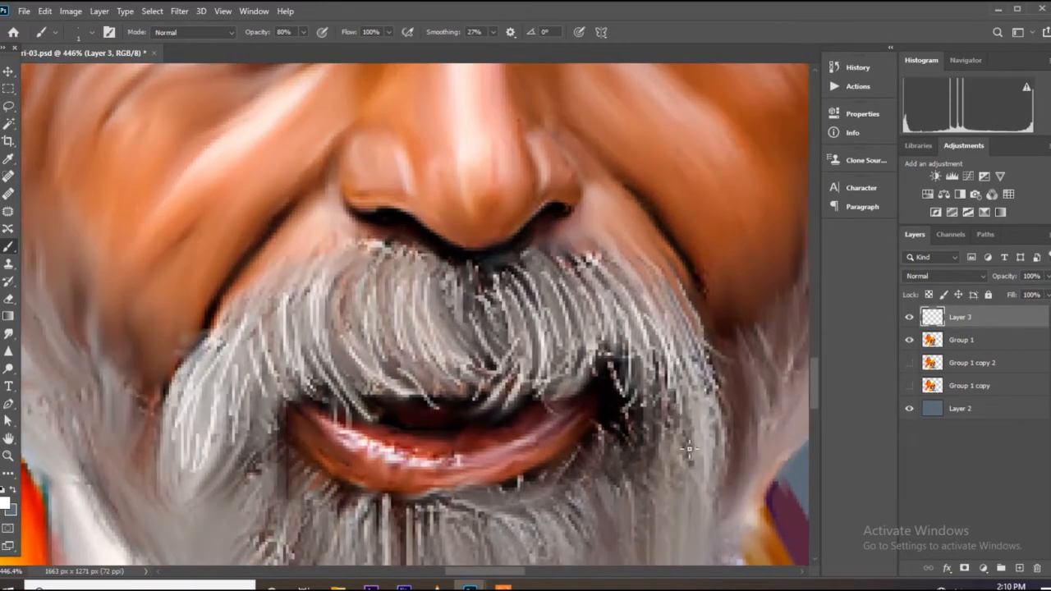
pyautogui.moveTo(595, 295); pyautogui.dragTo(634, 364)
# Step: Fill the remaining gaps in the upper and middle moustache with more white hairs at 80% opacity
pyautogui.scroll(3, 436, 351)
pyautogui.moveTo(401, 240); pyautogui.dragTo(440, 373)
pyautogui.moveTo(396, 317); pyautogui.dragTo(427, 376)
pyautogui.moveTo(362, 259); pyautogui.dragTo(398, 376)
pyautogui.moveTo(340, 254)
pyautogui.mouseDown()
pyautogui.moveTo(365, 357)
pyautogui.moveTo(344, 376)
pyautogui.mouseUp()
pyautogui.moveTo(301, 326); pyautogui.dragTo(371, 412)
pyautogui.moveTo(447, 251); pyautogui.dragTo(486, 362)
pyautogui.scroll(-6, 494, 294)
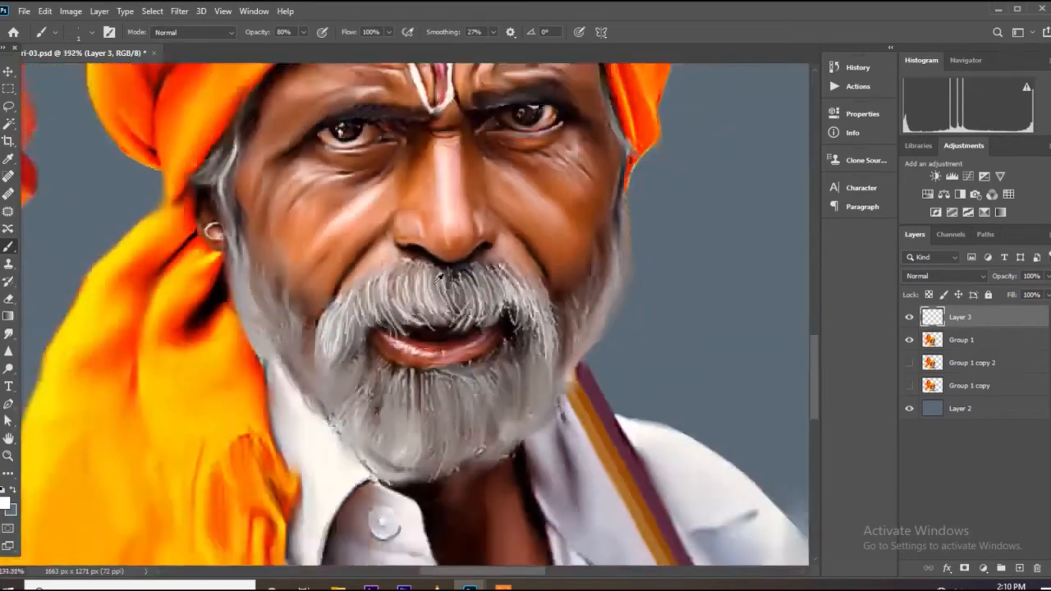
# Step: Paint short white hairs along the lower edge of the beard at the chin
pyautogui.scroll(5, 473, 411)
pyautogui.scroll(-1, 439, 385)
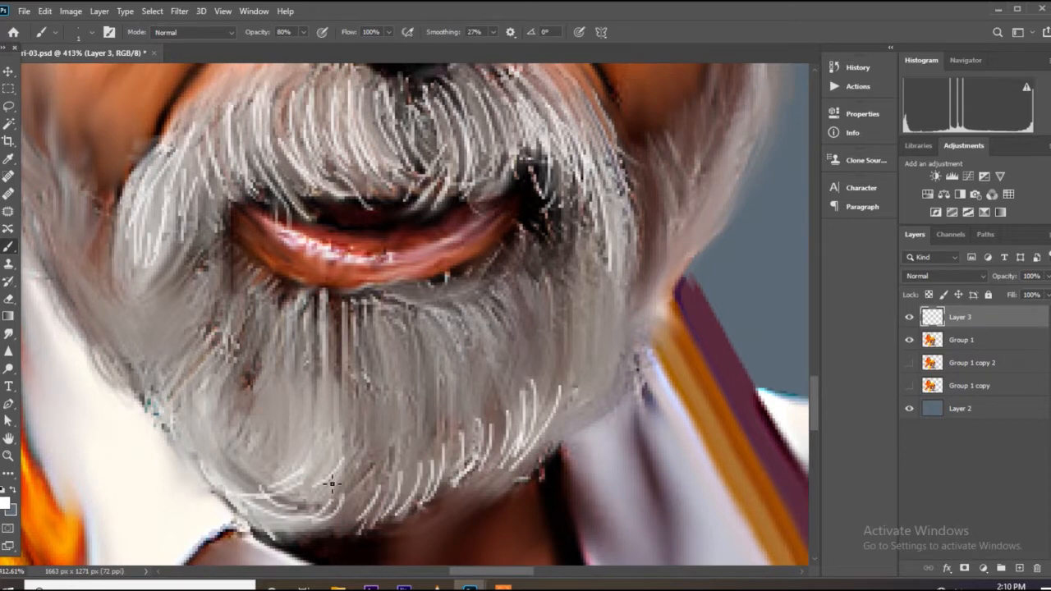
pyautogui.moveTo(284, 435); pyautogui.dragTo(243, 467)
pyautogui.scroll(-2, 361, 450)
pyautogui.scroll(4, 215, 330)
# Step: Paint white hairs on the beard below the left mouth corner and down the left part of the chin
pyautogui.moveTo(259, 299); pyautogui.dragTo(232, 371)
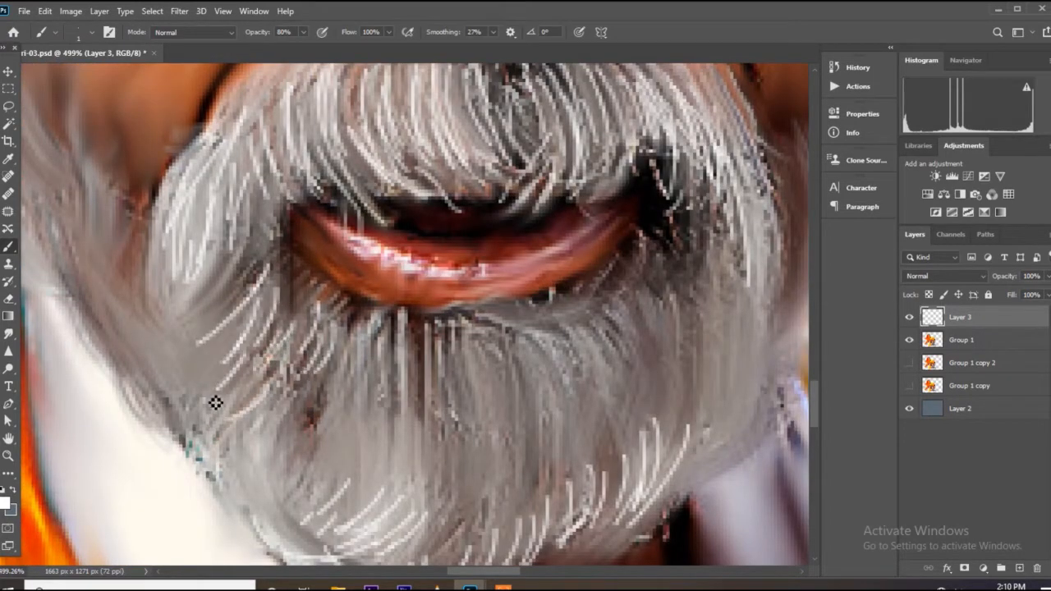
pyautogui.moveTo(441, 361)
pyautogui.mouseDown()
pyautogui.moveTo(460, 457)
pyautogui.moveTo(425, 451)
pyautogui.mouseUp()
pyautogui.moveTo(393, 372); pyautogui.dragTo(385, 436)
pyautogui.moveTo(365, 361); pyautogui.dragTo(353, 449)
pyautogui.moveTo(336, 386); pyautogui.dragTo(326, 456)
pyautogui.moveTo(316, 419); pyautogui.dragTo(325, 489)
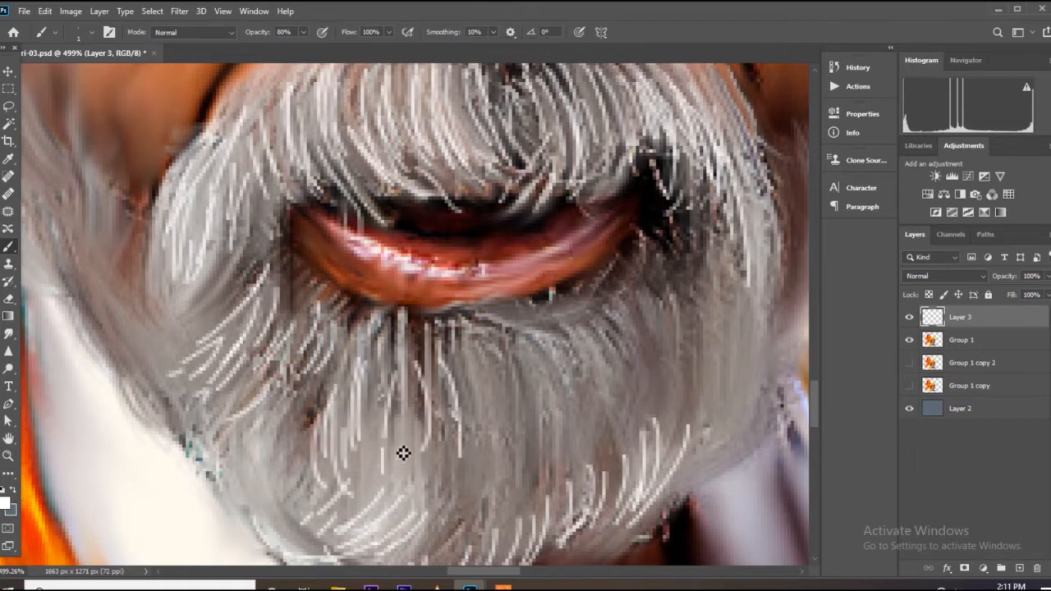
# Step: Set the brush smoothing to 10% and paint white hairs fanning down from beneath the lower lip
pyautogui.moveTo(465, 343); pyautogui.dragTo(483, 435)
pyautogui.moveTo(492, 353); pyautogui.dragTo(504, 437)
pyautogui.moveTo(431, 310); pyautogui.dragTo(436, 395)
pyautogui.moveTo(419, 340); pyautogui.dragTo(427, 420)
pyautogui.moveTo(386, 334); pyautogui.dragTo(388, 388)
pyautogui.moveTo(604, 325); pyautogui.dragTo(626, 370)
pyautogui.scroll(-1, 465, 326)
pyautogui.moveTo(589, 299); pyautogui.dragTo(614, 362)
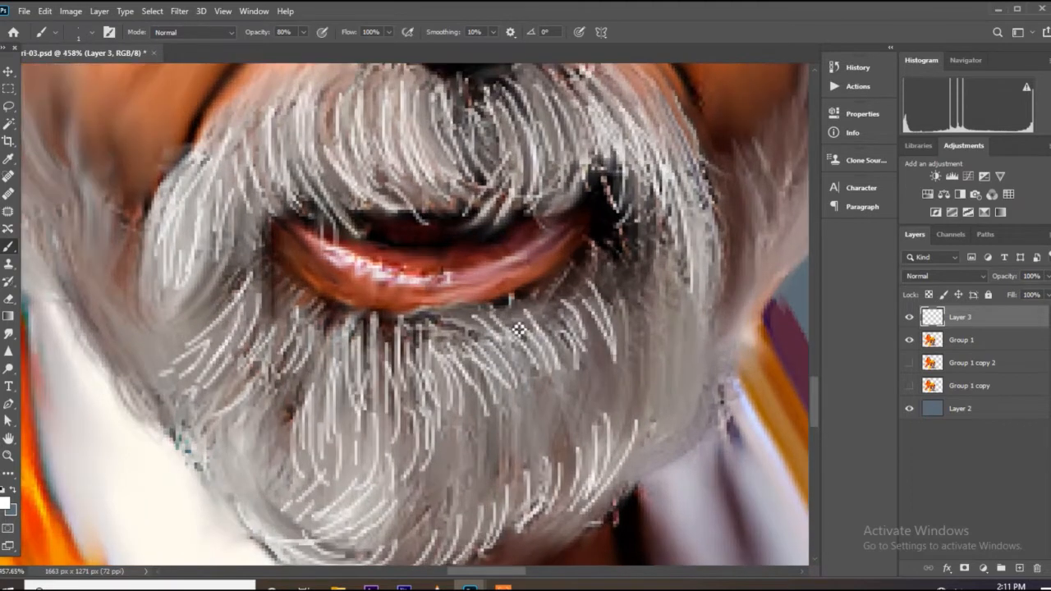
# Step: Paint longer white hairs through the middle of the beard and across to its right side
pyautogui.moveTo(512, 398); pyautogui.dragTo(510, 447)
pyautogui.moveTo(487, 391); pyautogui.dragTo(497, 458)
pyautogui.moveTo(467, 402); pyautogui.dragTo(479, 471)
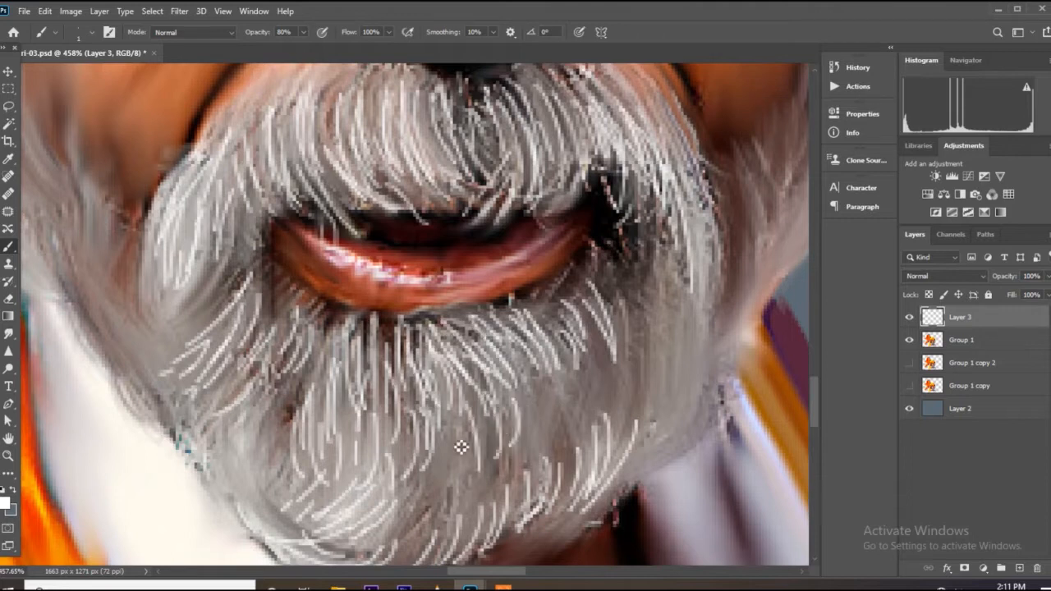
pyautogui.moveTo(521, 390); pyautogui.dragTo(536, 453)
pyautogui.moveTo(542, 381)
pyautogui.mouseDown()
pyautogui.moveTo(564, 447)
pyautogui.moveTo(577, 432)
pyautogui.mouseUp()
pyautogui.moveTo(577, 348); pyautogui.dragTo(593, 408)
pyautogui.moveTo(621, 314); pyautogui.dragTo(638, 402)
pyautogui.moveTo(645, 305); pyautogui.dragTo(656, 399)
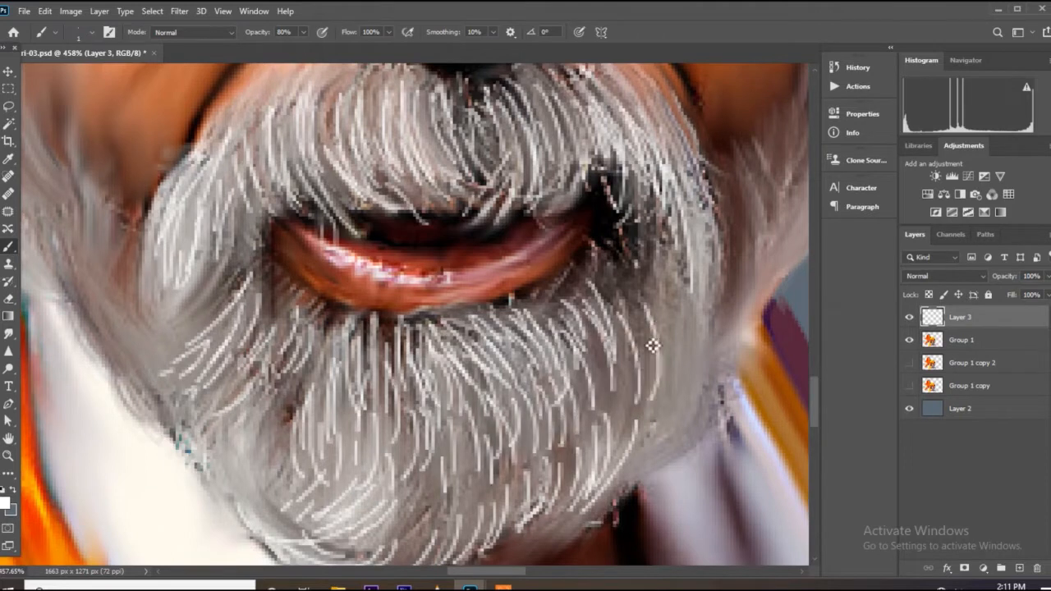
# Step: Paint white hairs below the right mouth corner and down the beard's outer right edge
pyautogui.moveTo(633, 270); pyautogui.dragTo(659, 352)
pyautogui.moveTo(601, 263); pyautogui.dragTo(611, 320)
pyautogui.moveTo(630, 246); pyautogui.dragTo(649, 292)
pyautogui.moveTo(661, 245); pyautogui.dragTo(682, 366)
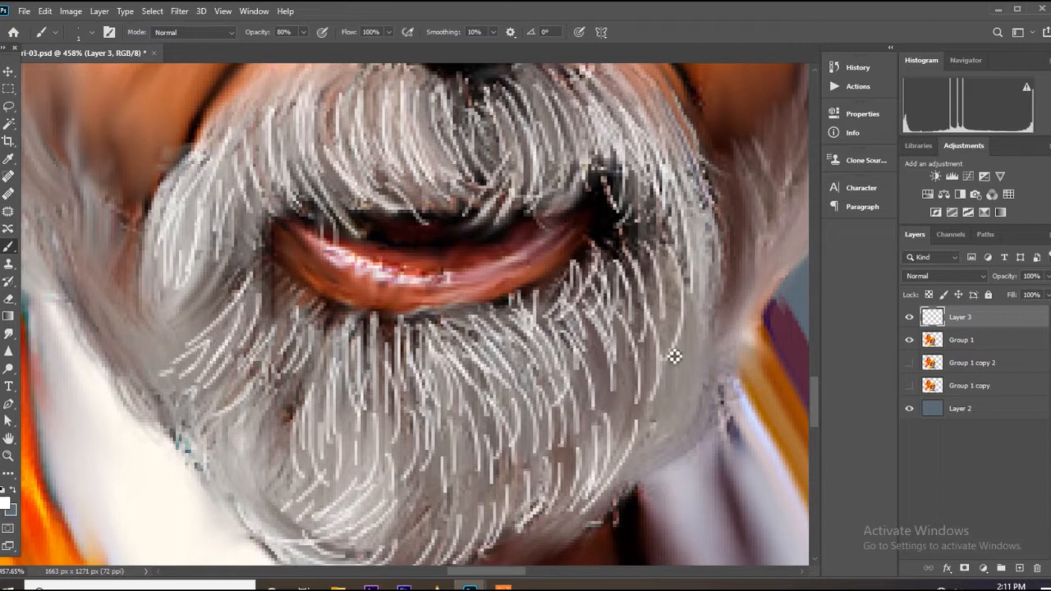
pyautogui.moveTo(667, 284); pyautogui.dragTo(682, 374)
pyautogui.moveTo(705, 281); pyautogui.dragTo(686, 429)
pyautogui.moveTo(696, 305); pyautogui.dragTo(679, 376)
# Step: Fill the sparse areas in the lower right and centre of the beard with white hairs
pyautogui.moveTo(642, 344); pyautogui.dragTo(627, 424)
pyautogui.moveTo(611, 335); pyautogui.dragTo(597, 422)
pyautogui.moveTo(573, 422)
pyautogui.mouseDown()
pyautogui.moveTo(552, 479)
pyautogui.moveTo(509, 522)
pyautogui.mouseUp()
pyautogui.moveTo(478, 447); pyautogui.dragTo(463, 495)
# Step: Paint curved white hairs along the beard's lower left edge and around the bottom of the chin
pyautogui.scroll(-4, 465, 377)
pyautogui.scroll(3, 329, 434)
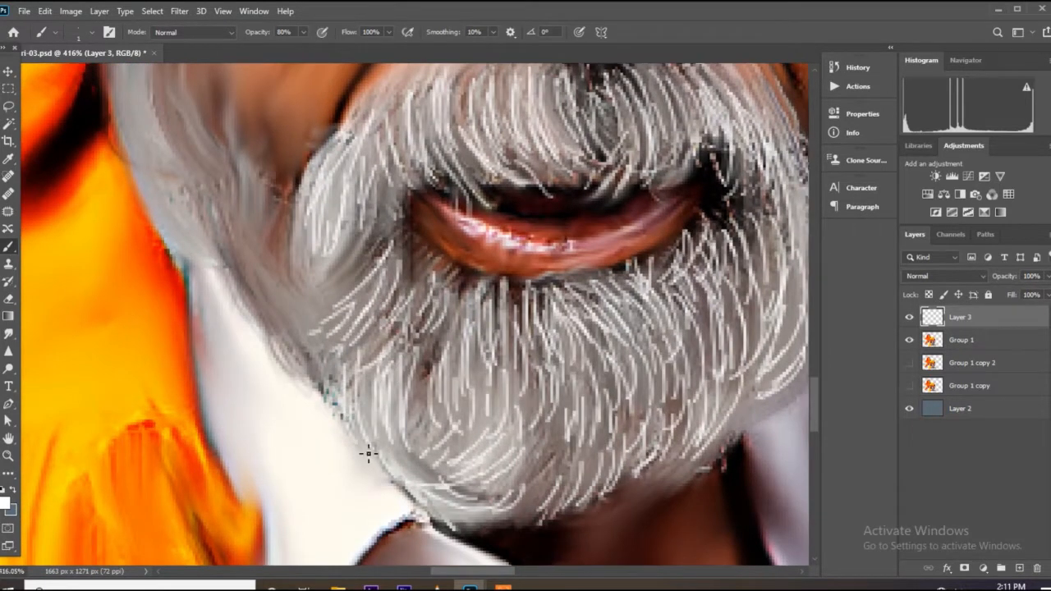
pyautogui.moveTo(413, 399); pyautogui.dragTo(440, 483)
pyautogui.moveTo(423, 409); pyautogui.dragTo(445, 491)
pyautogui.moveTo(455, 445)
pyautogui.mouseDown()
pyautogui.moveTo(482, 506)
pyautogui.moveTo(526, 525)
pyautogui.mouseUp()
pyautogui.moveTo(607, 464); pyautogui.dragTo(559, 529)
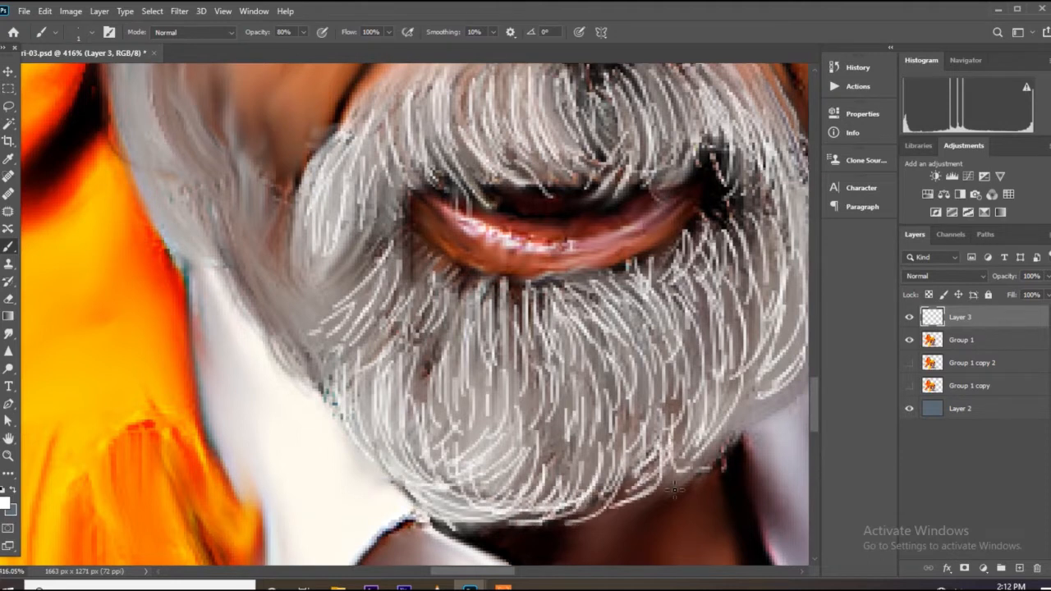
pyautogui.scroll(-1, 717, 422)
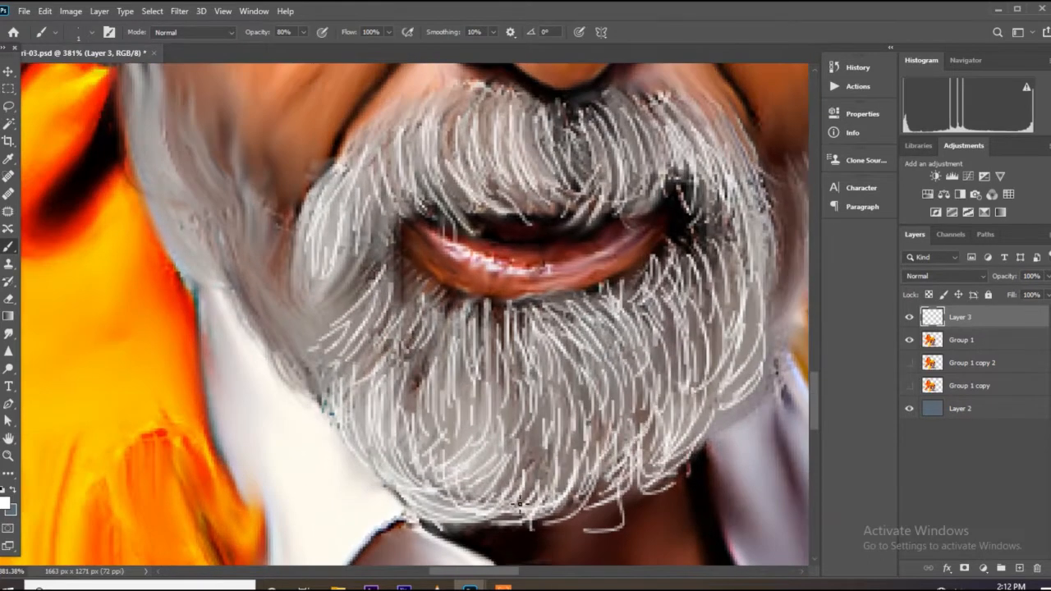
# Step: Paint long white hairs down the left sideburn from the ear toward the jaw
pyautogui.scroll(-3, 496, 497)
pyautogui.scroll(4, 399, 355)
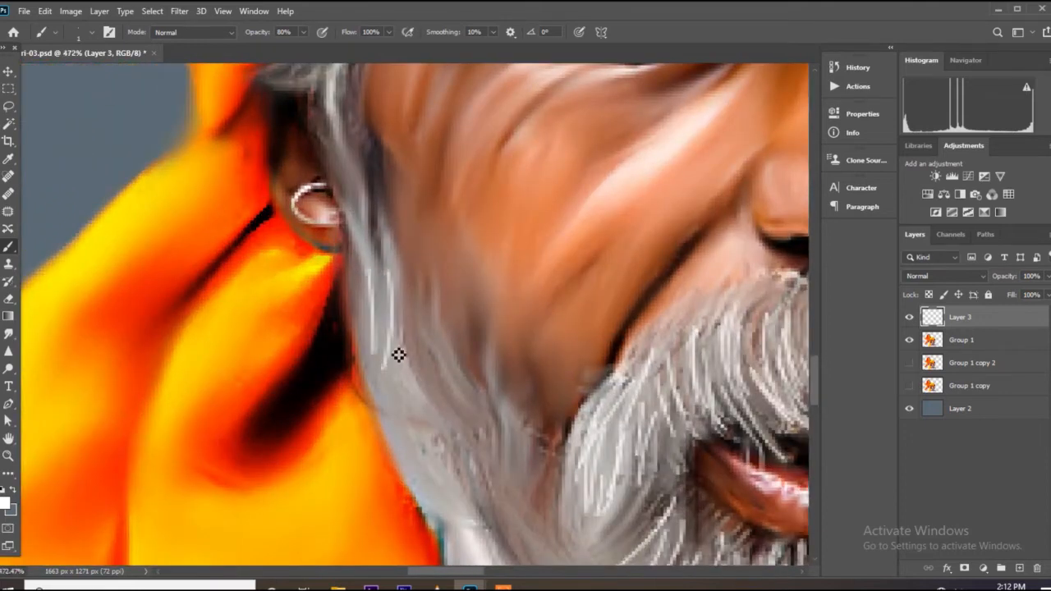
pyautogui.moveTo(382, 227)
pyautogui.mouseDown()
pyautogui.moveTo(375, 311)
pyautogui.moveTo(403, 394)
pyautogui.mouseUp()
pyautogui.moveTo(380, 305); pyautogui.dragTo(417, 466)
pyautogui.moveTo(391, 356); pyautogui.dragTo(442, 503)
pyautogui.moveTo(383, 268); pyautogui.dragTo(439, 451)
pyautogui.moveTo(370, 208); pyautogui.dragTo(378, 281)
# Step: Extend the white strands along the hair in front of the left ear and down the sideburn
pyautogui.scroll(-3, 434, 317)
pyautogui.scroll(3, 408, 192)
pyautogui.moveTo(406, 182); pyautogui.dragTo(370, 333)
pyautogui.moveTo(403, 221)
pyautogui.mouseDown()
pyautogui.moveTo(384, 305)
pyautogui.moveTo(402, 384)
pyautogui.moveTo(379, 359)
pyautogui.moveTo(417, 467)
pyautogui.mouseUp()
pyautogui.scroll(1, 424, 417)
pyautogui.moveTo(396, 410); pyautogui.dragTo(416, 501)
# Step: Paint white strands over the tuft of grey hair above the left ear, under the turban
pyautogui.moveTo(394, 232); pyautogui.dragTo(309, 286)
pyautogui.moveTo(364, 225); pyautogui.dragTo(310, 288)
pyautogui.moveTo(365, 199); pyautogui.dragTo(309, 267)
pyautogui.moveTo(370, 222); pyautogui.dragTo(335, 284)
# Step: Paint white hairs along the left jawline, joining the sideburn to the beard
pyautogui.scroll(-3, 326, 299)
pyautogui.scroll(2, 389, 433)
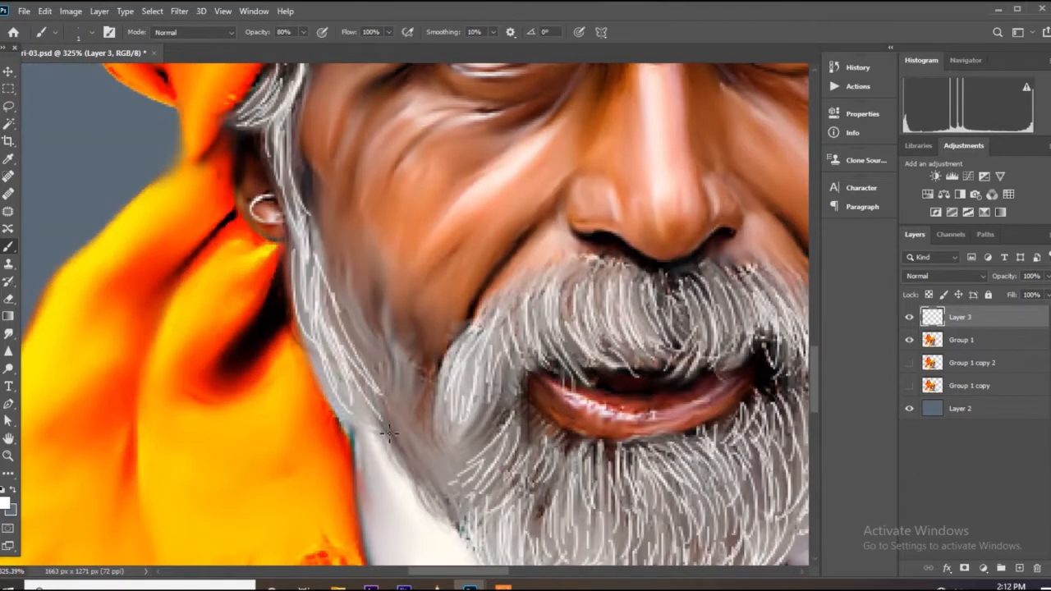
pyautogui.moveTo(409, 421); pyautogui.dragTo(446, 521)
pyautogui.moveTo(368, 414); pyautogui.dragTo(422, 491)
pyautogui.moveTo(360, 392); pyautogui.dragTo(409, 445)
pyautogui.moveTo(319, 332); pyautogui.dragTo(399, 436)
# Step: Paint long white hairs up the right jawline, from the beard's edge toward the sideburn
pyautogui.scroll(-3, 317, 321)
pyautogui.scroll(3, 564, 327)
pyautogui.moveTo(563, 326); pyautogui.dragTo(495, 452)
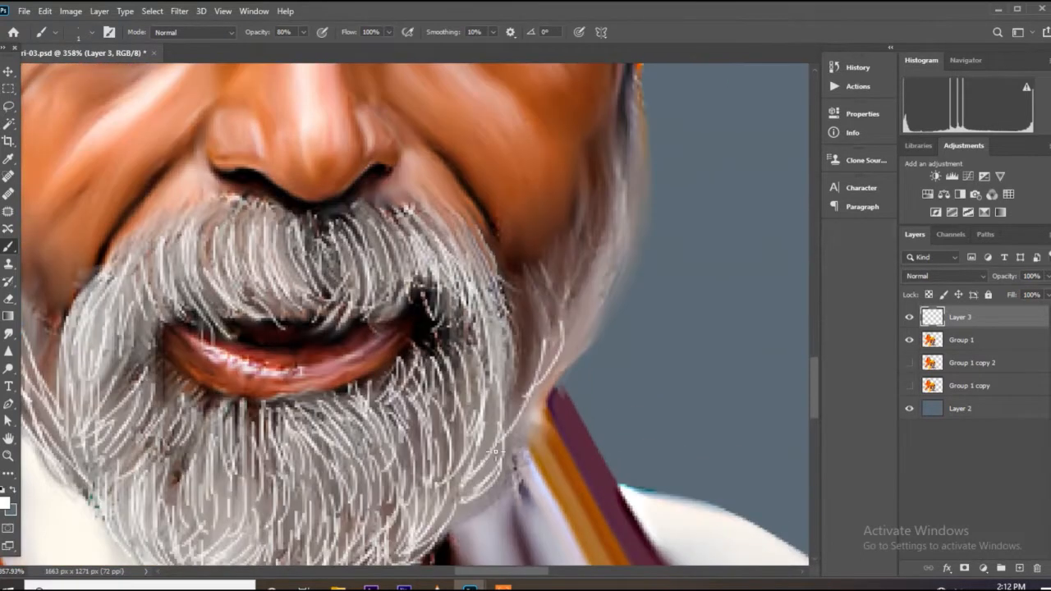
pyautogui.scroll(2, 523, 311)
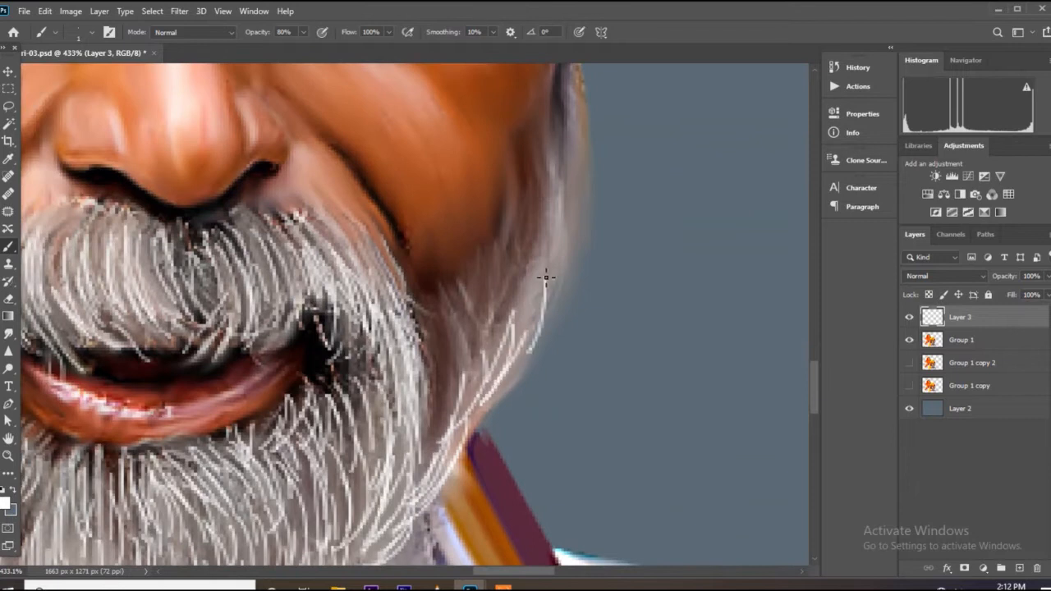
pyautogui.moveTo(546, 278); pyautogui.dragTo(509, 358)
pyautogui.moveTo(560, 216); pyautogui.dragTo(556, 268)
# Step: Paint white strands down the right sideburn to the jaw, with a few loose hairs outside the face's edge
pyautogui.scroll(-3, 476, 361)
pyautogui.scroll(3, 530, 169)
pyautogui.moveTo(552, 117); pyautogui.dragTo(539, 261)
pyautogui.moveTo(549, 198); pyautogui.dragTo(519, 394)
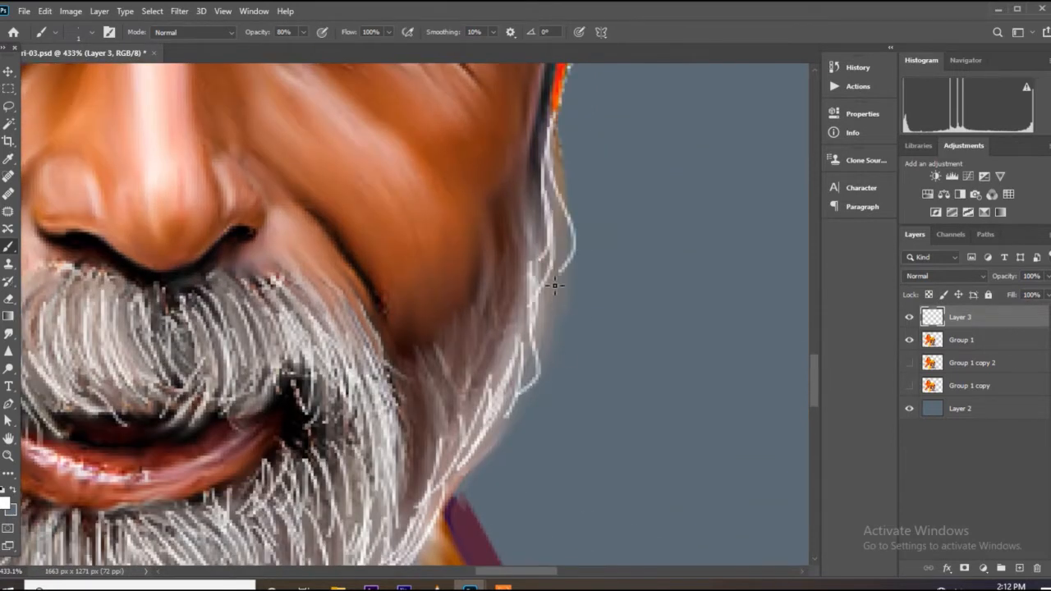
pyautogui.moveTo(552, 265); pyautogui.dragTo(534, 365)
pyautogui.moveTo(523, 347); pyautogui.dragTo(507, 447)
pyautogui.moveTo(509, 320); pyautogui.dragTo(460, 448)
pyautogui.moveTo(452, 361); pyautogui.dragTo(435, 442)
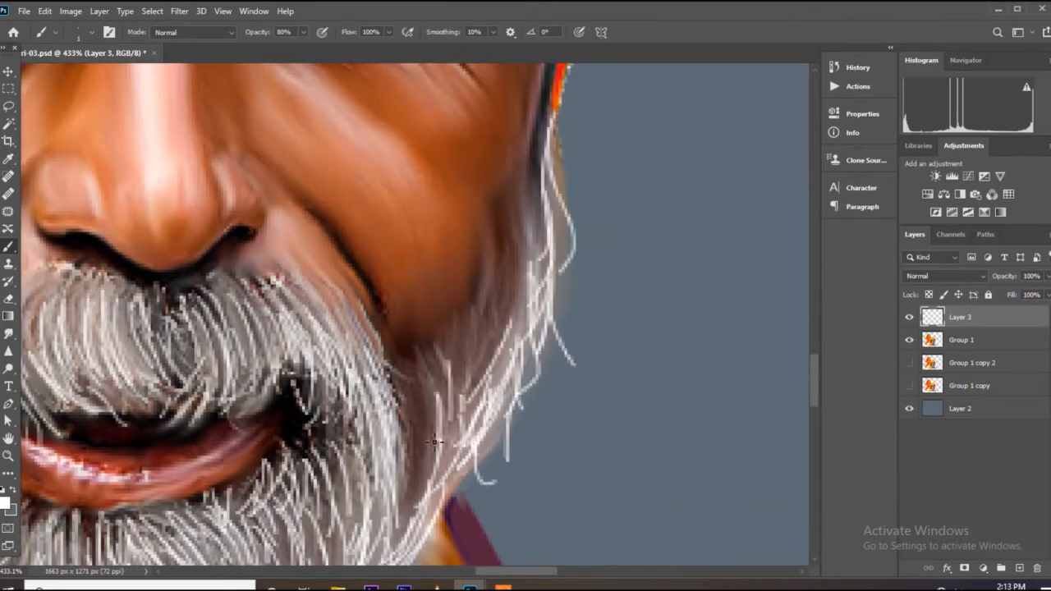
# Step: Fill in the right sideburn and its cheek edge with shorter white hairs, from under the turban to the beard
pyautogui.moveTo(521, 246); pyautogui.dragTo(507, 341)
pyautogui.moveTo(526, 209); pyautogui.dragTo(472, 411)
pyautogui.moveTo(459, 431)
pyautogui.mouseDown()
pyautogui.moveTo(435, 501)
pyautogui.moveTo(394, 552)
pyautogui.mouseUp()
pyautogui.moveTo(459, 423); pyautogui.dragTo(431, 484)
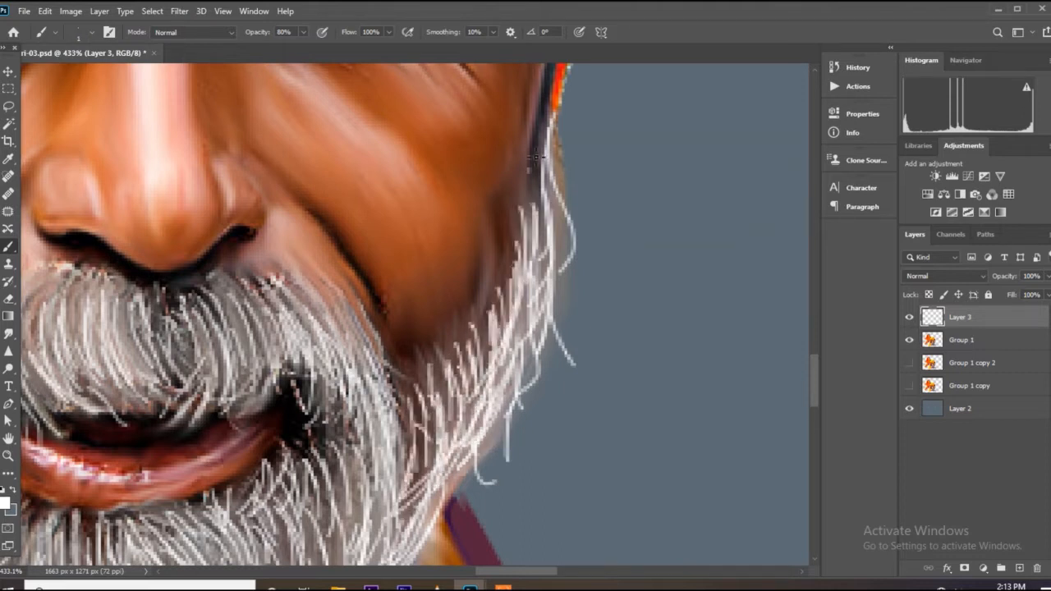
pyautogui.moveTo(535, 157); pyautogui.dragTo(554, 104)
# Step: Add white hairs along the inner edge of the left cheek beard, running down toward the beard
pyautogui.scroll(-5, 555, 246)
pyautogui.scroll(4, 214, 265)
pyautogui.moveTo(226, 210); pyautogui.dragTo(261, 353)
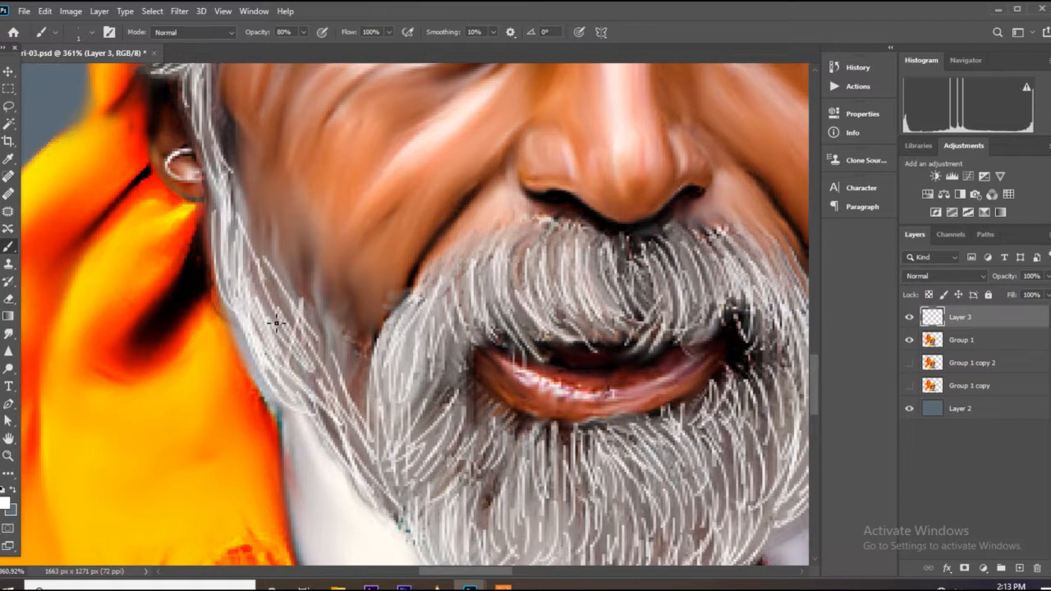
pyautogui.moveTo(308, 302); pyautogui.dragTo(348, 413)
pyautogui.moveTo(338, 341); pyautogui.dragTo(379, 454)
# Step: Thicken the moustache with more fine white strands curving down from under the nose to the upper lip
pyautogui.scroll(3, 631, 249)
pyautogui.moveTo(476, 250); pyautogui.dragTo(498, 328)
pyautogui.moveTo(484, 242); pyautogui.dragTo(491, 313)
pyautogui.moveTo(509, 258); pyautogui.dragTo(532, 351)
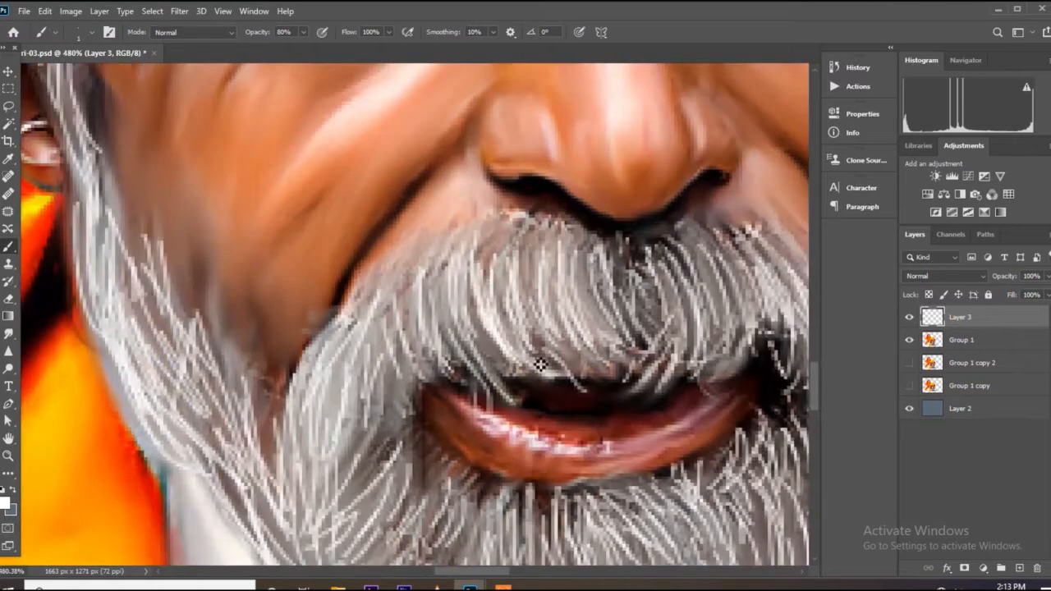
pyautogui.moveTo(580, 262); pyautogui.dragTo(560, 336)
pyautogui.moveTo(567, 255); pyautogui.dragTo(551, 345)
pyautogui.scroll(-1, 591, 332)
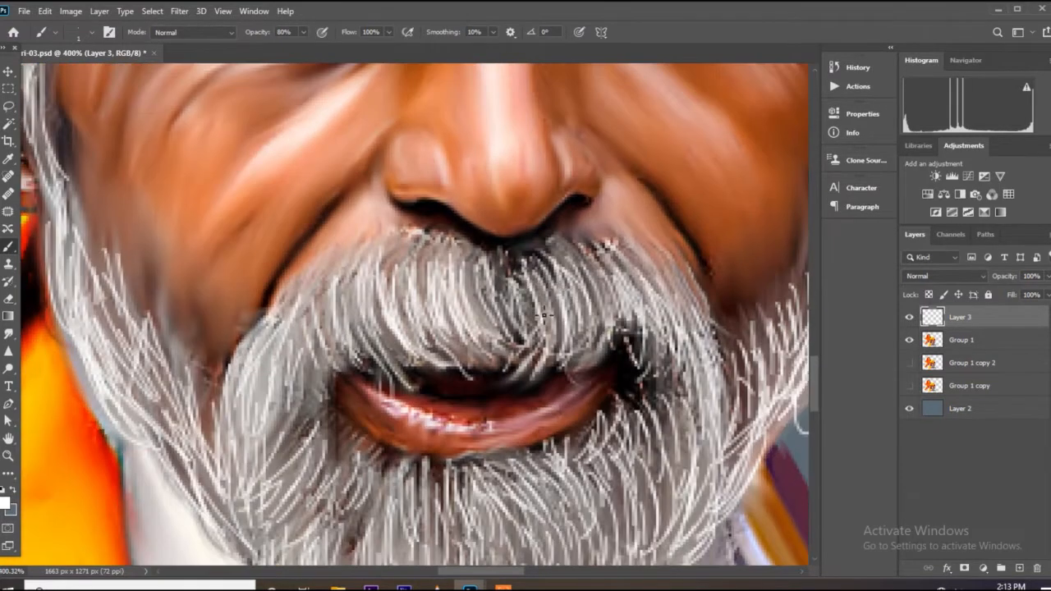
# Step: Paint white hairs around the right corner of the mouth and down that side of the beard
pyautogui.moveTo(632, 304); pyautogui.dragTo(648, 364)
pyautogui.moveTo(661, 330); pyautogui.dragTo(692, 459)
pyautogui.moveTo(663, 438); pyautogui.dragTo(638, 509)
# Step: Paint white hairs over the beard below the lower lip, working across the chin
pyautogui.scroll(-2, 460, 271)
pyautogui.scroll(2, 483, 444)
pyautogui.moveTo(427, 334); pyautogui.dragTo(470, 441)
pyautogui.scroll(2, 464, 353)
pyautogui.moveTo(466, 350); pyautogui.dragTo(506, 441)
pyautogui.moveTo(486, 369); pyautogui.dragTo(525, 465)
pyautogui.moveTo(532, 365); pyautogui.dragTo(571, 433)
pyautogui.moveTo(568, 335)
pyautogui.mouseDown()
pyautogui.moveTo(609, 427)
pyautogui.moveTo(614, 411)
pyautogui.mouseUp()
# Step: Fill in the lower chin beard and its right side with white hairs curving toward the bottom edge
pyautogui.scroll(-4, 546, 287)
pyautogui.scroll(1, 477, 328)
pyautogui.moveTo(468, 329); pyautogui.dragTo(471, 402)
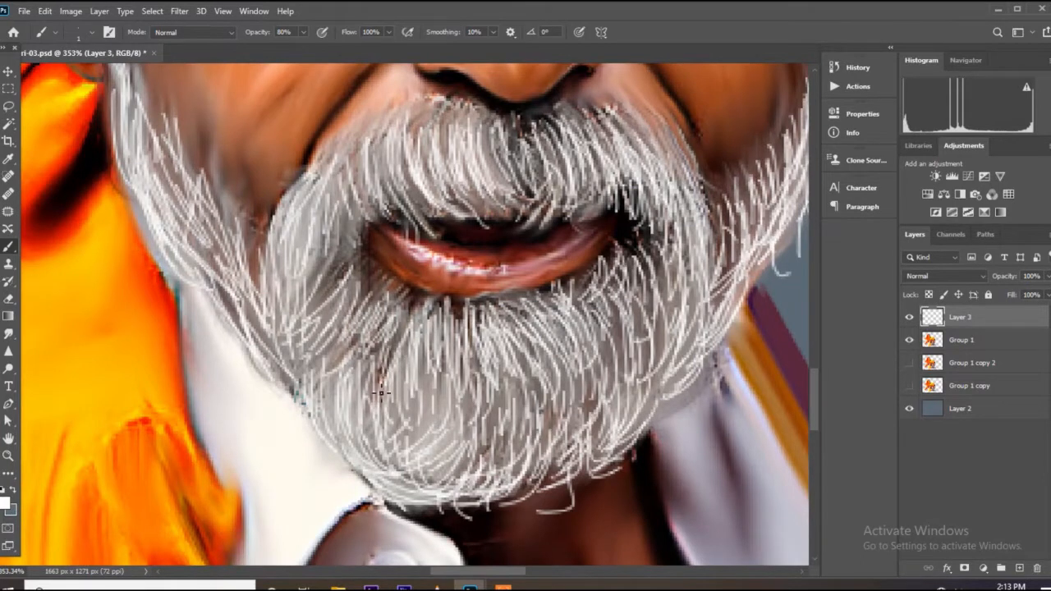
pyautogui.moveTo(585, 384); pyautogui.dragTo(578, 454)
pyautogui.moveTo(612, 363); pyautogui.dragTo(599, 435)
pyautogui.moveTo(670, 348)
pyautogui.mouseDown()
pyautogui.moveTo(642, 447)
pyautogui.moveTo(585, 482)
pyautogui.mouseUp()
pyautogui.moveTo(567, 437); pyautogui.dragTo(534, 496)
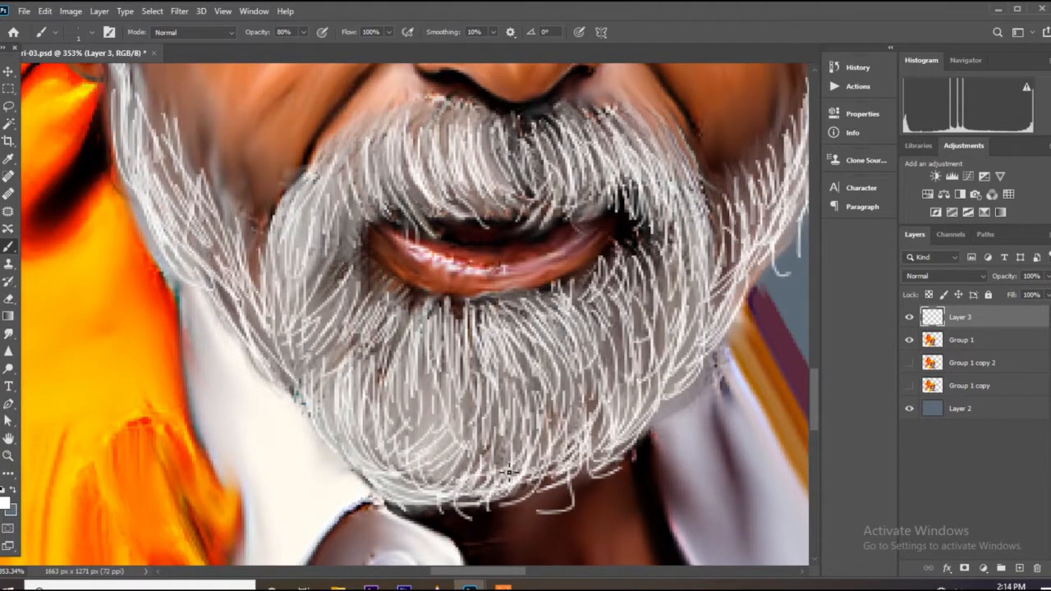
pyautogui.scroll(-2, 458, 419)
pyautogui.moveTo(670, 283); pyautogui.dragTo(662, 343)
# Step: Paint sweeping white strands across the middle of the grey hair between turban and forehead
pyautogui.scroll(-3, 427, 492)
pyautogui.scroll(3, 524, 141)
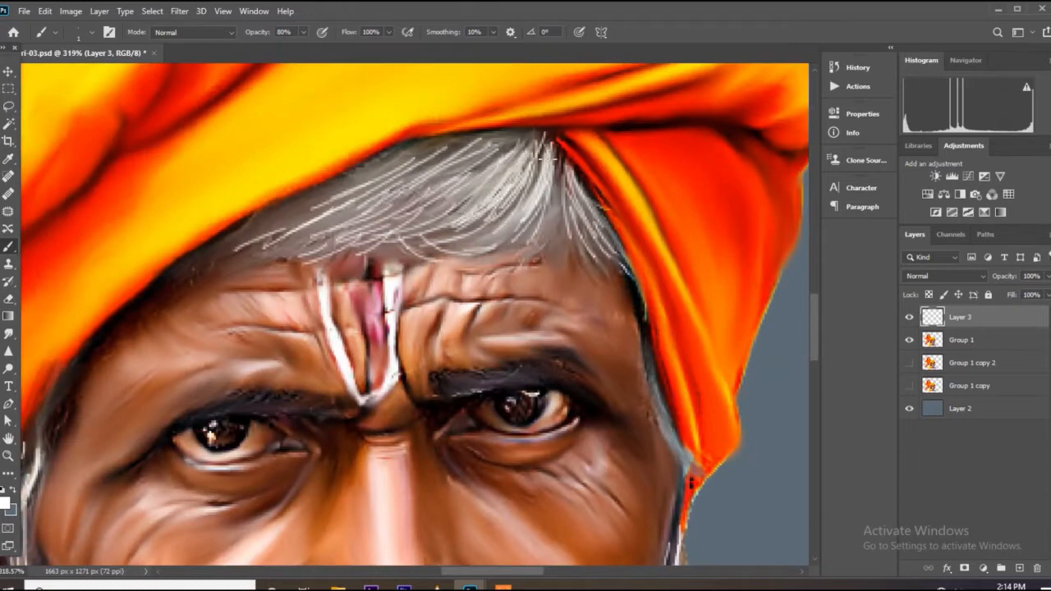
pyautogui.moveTo(513, 146); pyautogui.dragTo(422, 220)
pyautogui.moveTo(540, 167); pyautogui.dragTo(463, 246)
pyautogui.moveTo(537, 194); pyautogui.dragTo(445, 256)
pyautogui.moveTo(494, 192); pyautogui.dragTo(356, 266)
pyautogui.moveTo(463, 201); pyautogui.dragTo(341, 262)
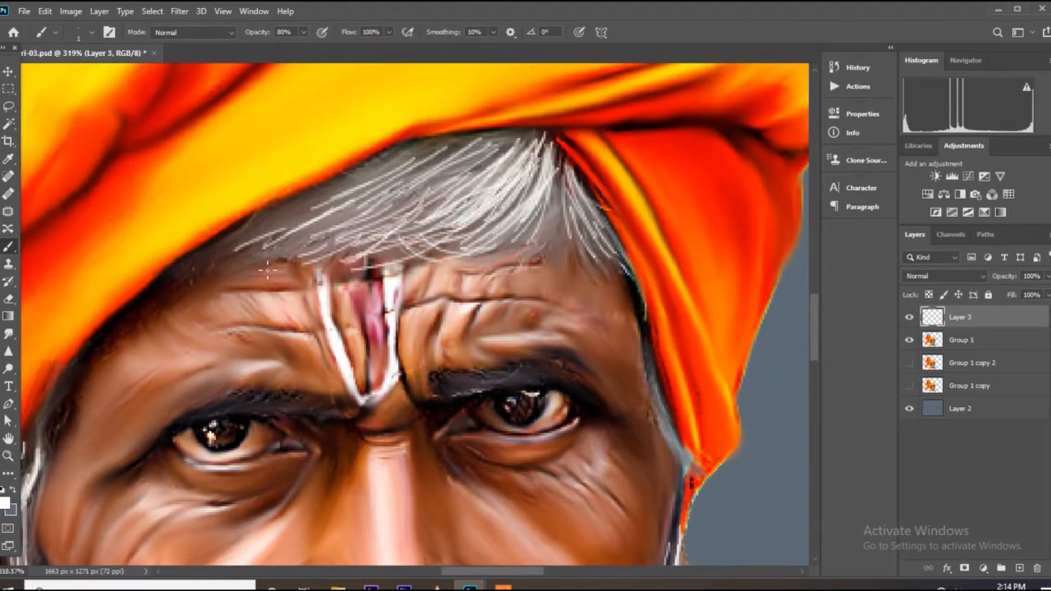
# Step: Extend long white strands along the turban's edge toward the left end of the forehead hair
pyautogui.moveTo(385, 198); pyautogui.dragTo(268, 264)
pyautogui.moveTo(448, 165); pyautogui.dragTo(312, 234)
pyautogui.moveTo(470, 151); pyautogui.dragTo(261, 240)
pyautogui.moveTo(410, 168); pyautogui.dragTo(267, 223)
# Step: Paint white strands fanning from the hair's peak down onto the right side of the forehead
pyautogui.scroll(2, 558, 171)
pyautogui.moveTo(565, 153)
pyautogui.mouseDown()
pyautogui.moveTo(649, 297)
pyautogui.moveTo(655, 335)
pyautogui.mouseUp()
pyautogui.moveTo(567, 164); pyautogui.dragTo(525, 325)
pyautogui.moveTo(544, 206); pyautogui.dragTo(458, 325)
pyautogui.moveTo(532, 233); pyautogui.dragTo(397, 342)
# Step: Add more long white strands over the left half of the forehead hair, overlapping the hairline
pyautogui.scroll(-2, 502, 194)
pyautogui.moveTo(397, 220); pyautogui.dragTo(259, 291)
pyautogui.moveTo(417, 217)
pyautogui.mouseDown()
pyautogui.moveTo(227, 311)
pyautogui.moveTo(254, 302)
pyautogui.mouseUp()
pyautogui.moveTo(478, 197)
pyautogui.mouseDown()
pyautogui.moveTo(376, 307)
pyautogui.moveTo(381, 338)
pyautogui.mouseUp()
# Step: Check the painted hair and beard over the whole portrait, and save the document
pyautogui.scroll(-6, 436, 279)
pyautogui.scroll(-3, 483, 384)
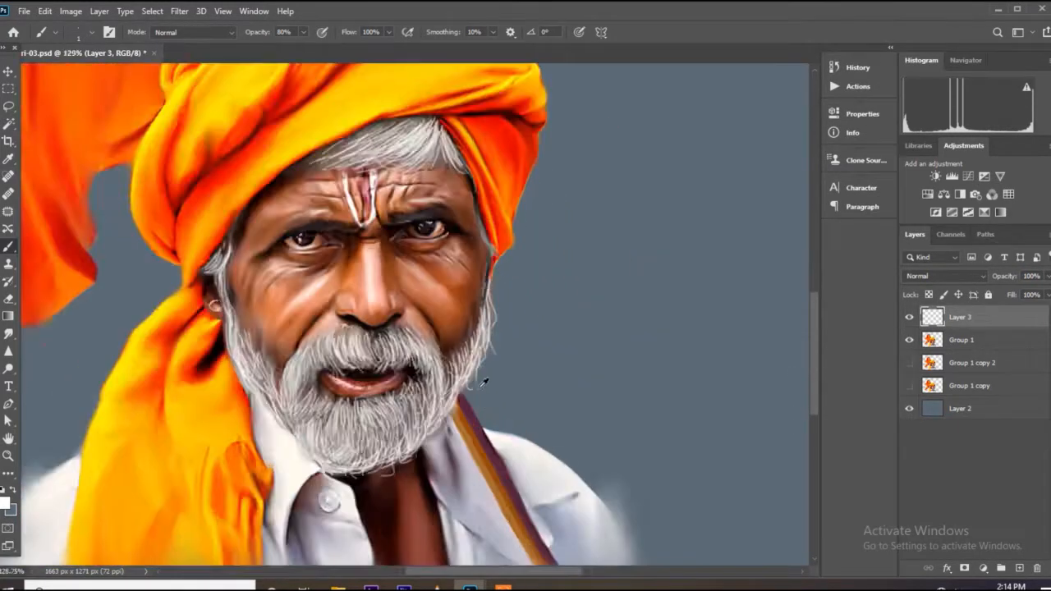
pyautogui.scroll(2, 484, 382)
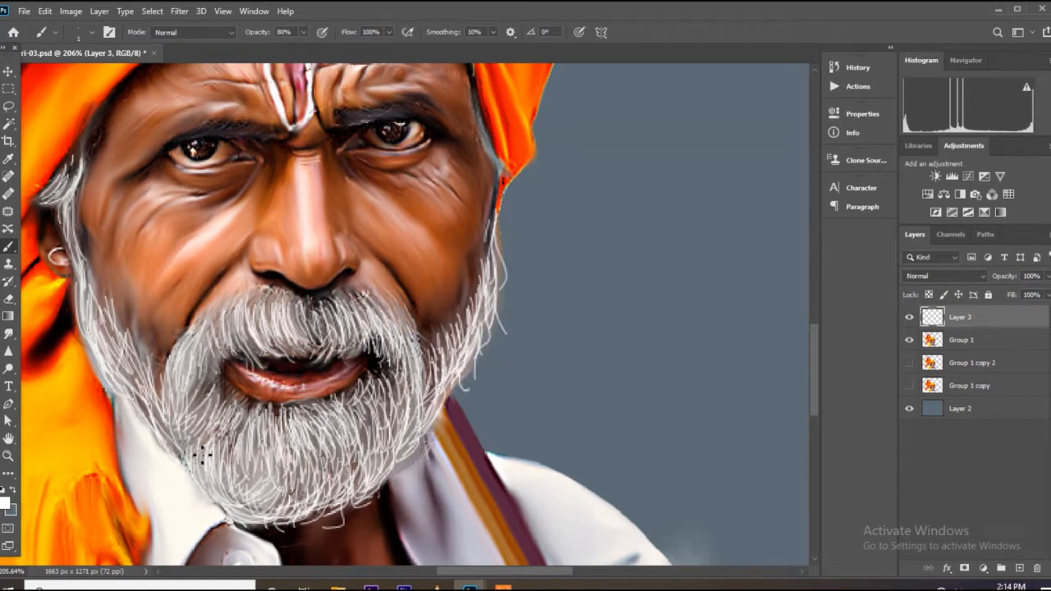
pyautogui.scroll(1, 316, 375)
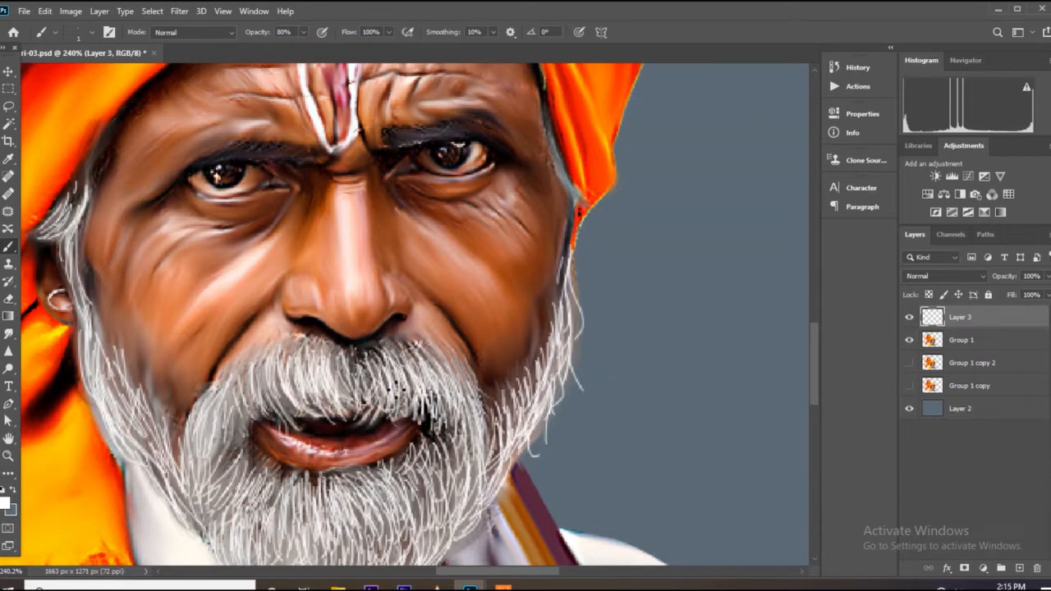
pyautogui.scroll(-1, 285, 422)
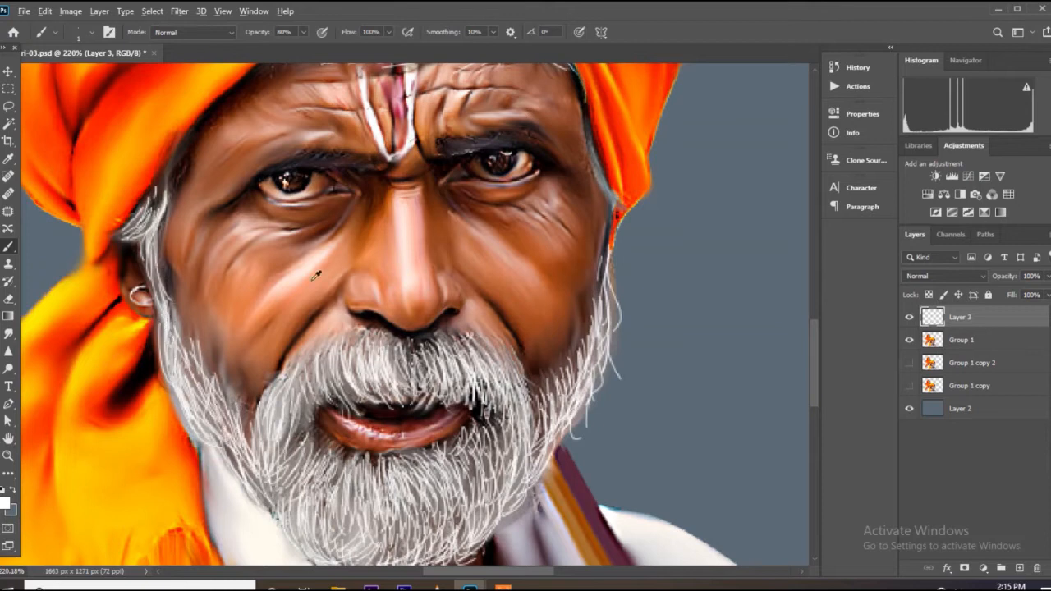
pyautogui.scroll(-12, 316, 276)
pyautogui.hotkey('ctrl', 's')
# Step: Create a new layer above Layer 3 for the eyebrow hairs
pyautogui.scroll(3, 454, 367)
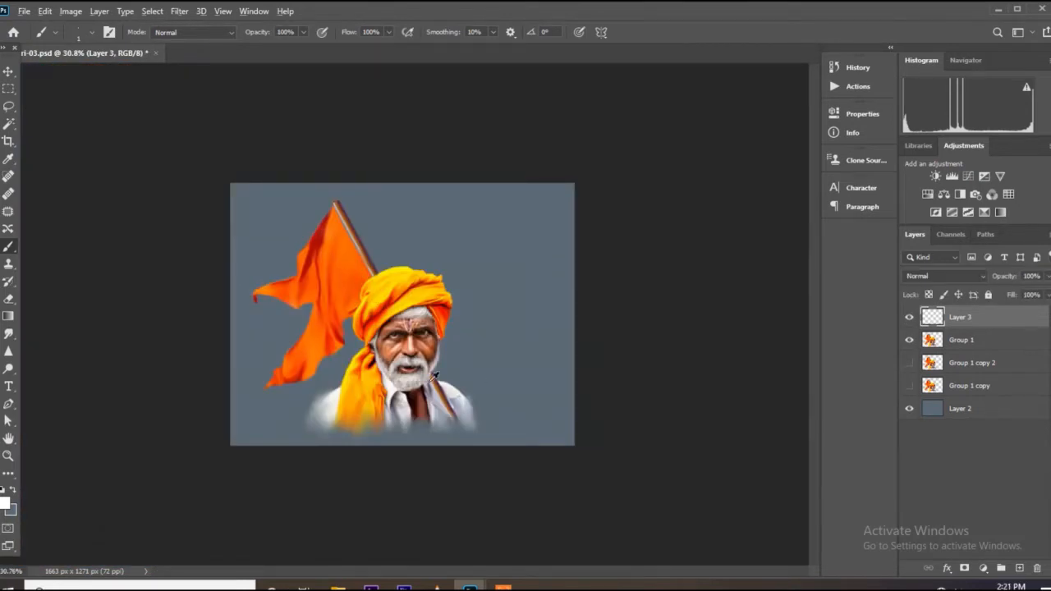
pyautogui.scroll(6, 388, 326)
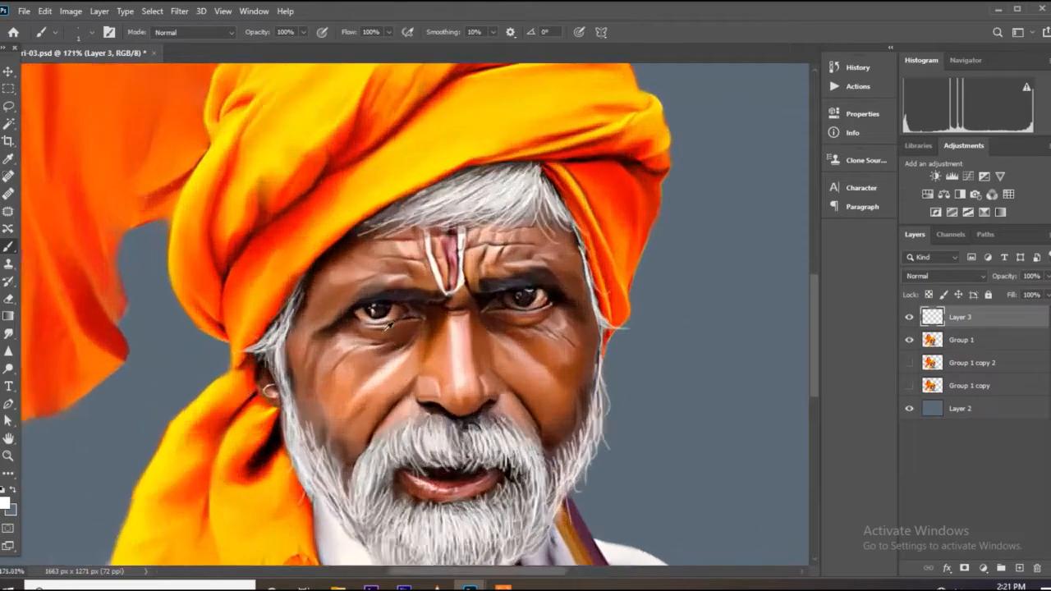
pyautogui.scroll(8, 388, 326)
pyautogui.hotkey('ctrl', 'shift', 'alt', 'n')
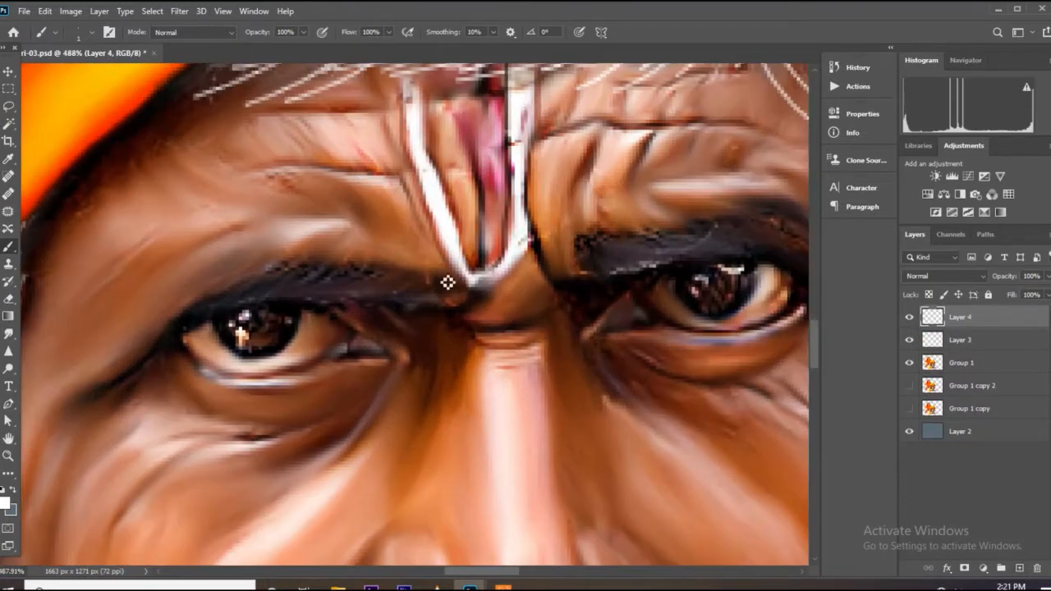
# Step: Paint fine grey hairs along the left eyebrow with the brush opacity at 53%
pyautogui.scroll(-6, 404, 260)
pyautogui.scroll(8, 338, 335)
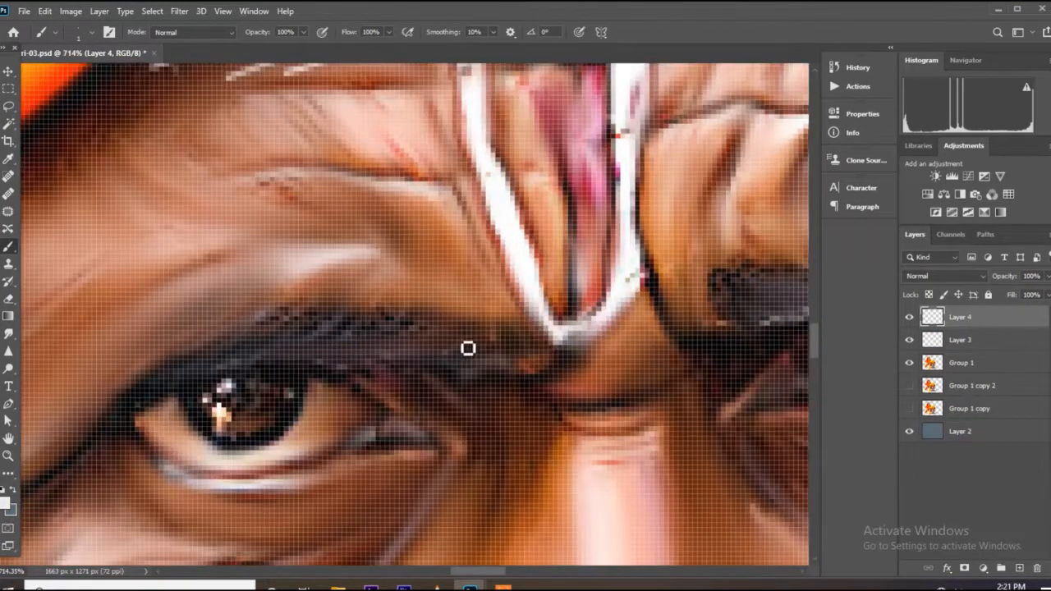
pyautogui.scroll(-6, 441, 364)
pyautogui.scroll(6, 328, 345)
pyautogui.moveTo(386, 322)
pyautogui.mouseDown()
pyautogui.moveTo(314, 362)
pyautogui.moveTo(420, 335)
pyautogui.moveTo(509, 348)
pyautogui.moveTo(491, 360)
pyautogui.mouseUp()
pyautogui.click(303, 32)
pyautogui.moveTo(496, 334); pyautogui.dragTo(466, 344)
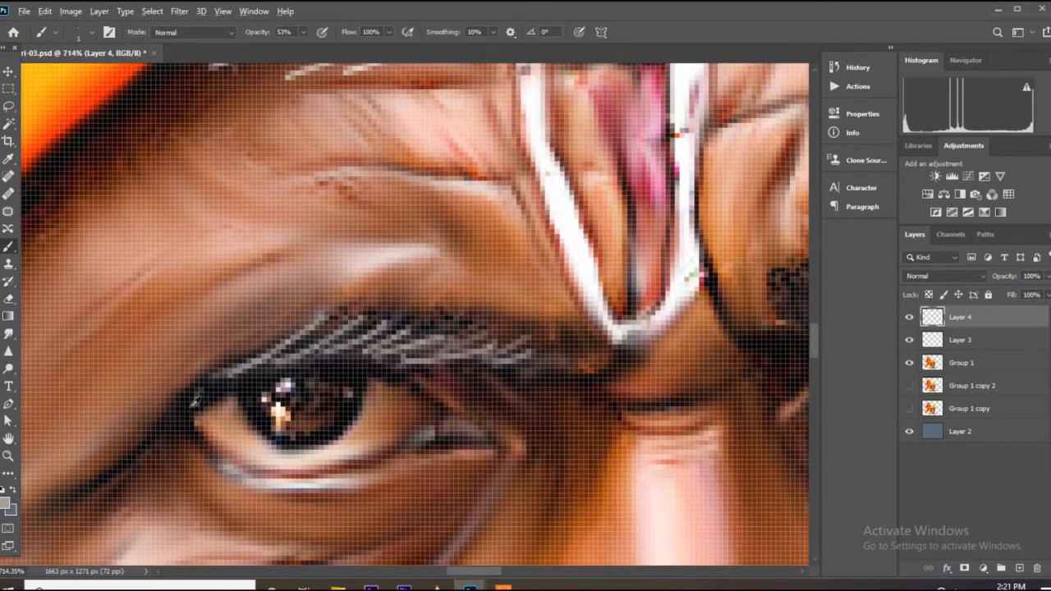
# Step: Paint fine grey hairs along the right eyebrow, starting from its inner end
pyautogui.scroll(-6, 196, 402)
pyautogui.scroll(5, 575, 332)
pyautogui.moveTo(546, 362); pyautogui.dragTo(491, 345)
pyautogui.moveTo(585, 361); pyautogui.dragTo(530, 340)
pyautogui.moveTo(620, 358); pyautogui.dragTo(566, 334)
pyautogui.moveTo(665, 350)
pyautogui.mouseDown()
pyautogui.moveTo(609, 315)
pyautogui.moveTo(637, 314)
pyautogui.mouseUp()
pyautogui.scroll(-2, 648, 344)
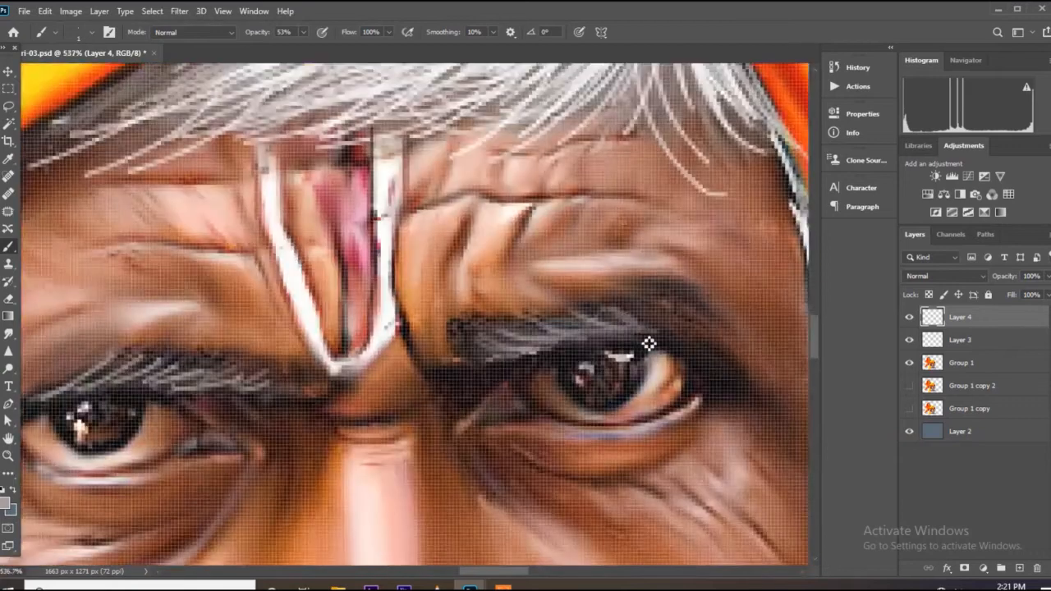
# Step: Sample a lighter grey and add brighter hairs through the left eyebrow toward its outer end
pyautogui.scroll(-3, 694, 338)
pyautogui.scroll(4, 358, 352)
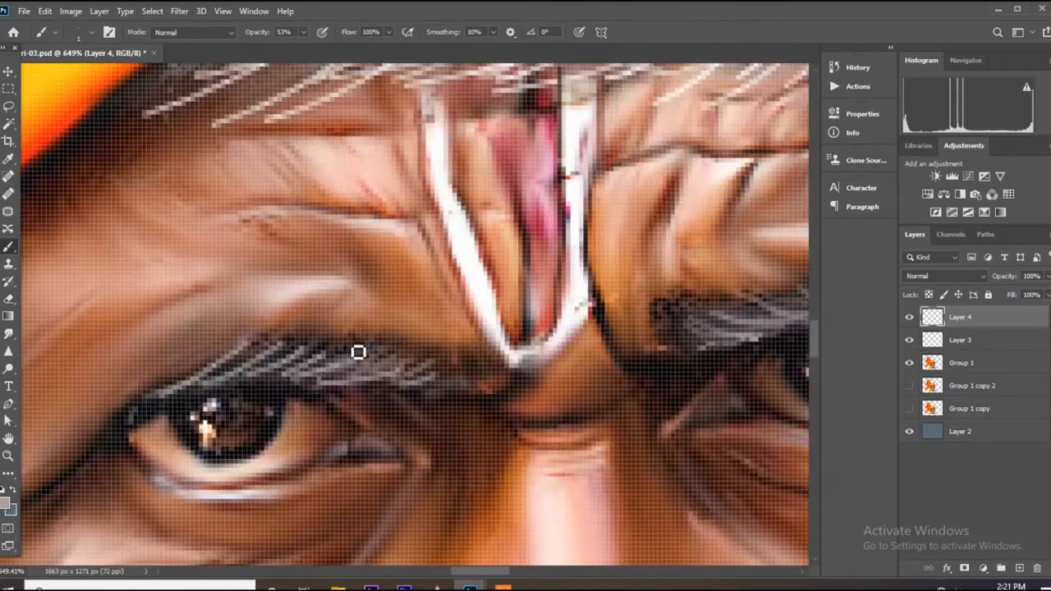
pyautogui.scroll(1, 516, 358)
pyautogui.keyDown('alt'); pyautogui.click(554, 353); pyautogui.keyUp('alt')
pyautogui.scroll(3, 301, 366)
pyautogui.moveTo(253, 369); pyautogui.dragTo(208, 396)
pyautogui.moveTo(194, 359); pyautogui.dragTo(123, 392)
pyautogui.moveTo(156, 360); pyautogui.dragTo(80, 387)
pyautogui.moveTo(136, 359); pyautogui.dragTo(87, 391)
pyautogui.scroll(-4, 349, 358)
pyautogui.moveTo(216, 357); pyautogui.dragTo(94, 410)
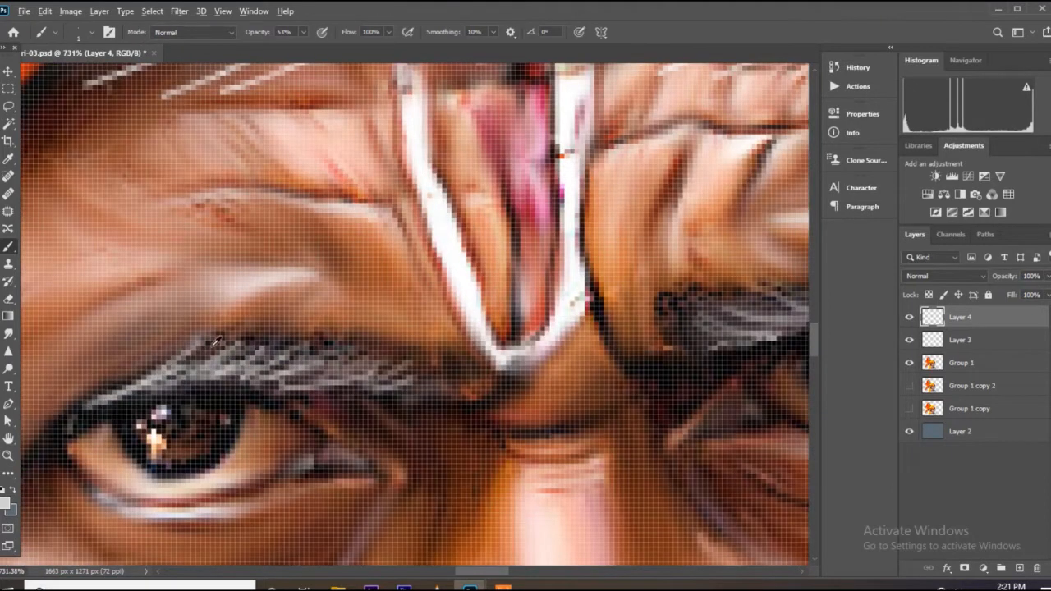
# Step: Sample a darker grey from the left eyebrow and paint short hairs above its outer end
pyautogui.keyDown('alt'); pyautogui.click(167, 370); pyautogui.keyUp('alt')
pyautogui.moveTo(163, 345); pyautogui.dragTo(95, 405)
pyautogui.moveTo(134, 340); pyautogui.dragTo(106, 369)
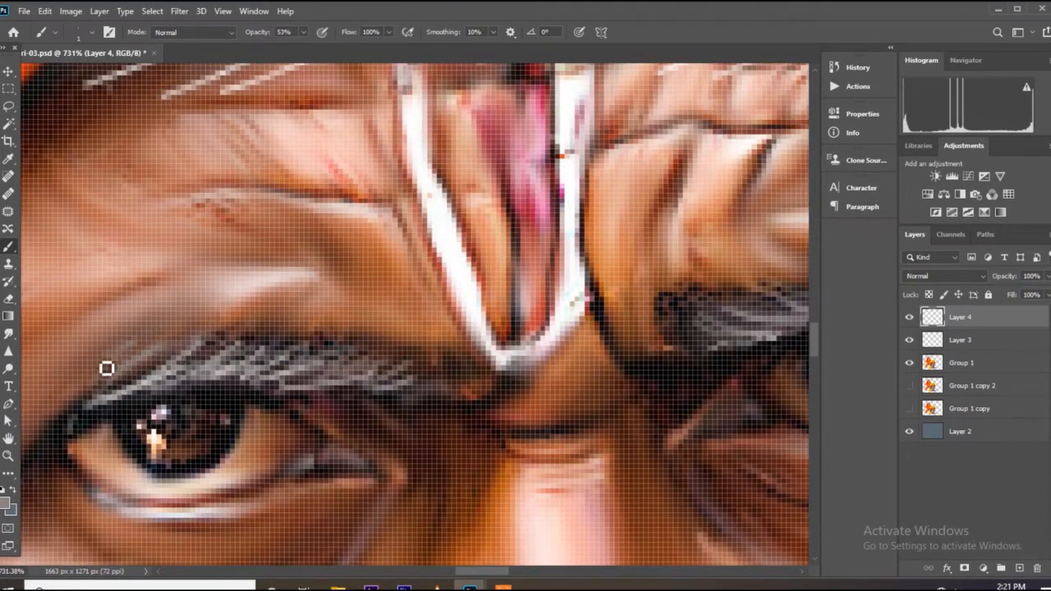
# Step: Check both eyebrows against the whole face and save the document
pyautogui.scroll(-5, 371, 331)
pyautogui.scroll(-3, 478, 327)
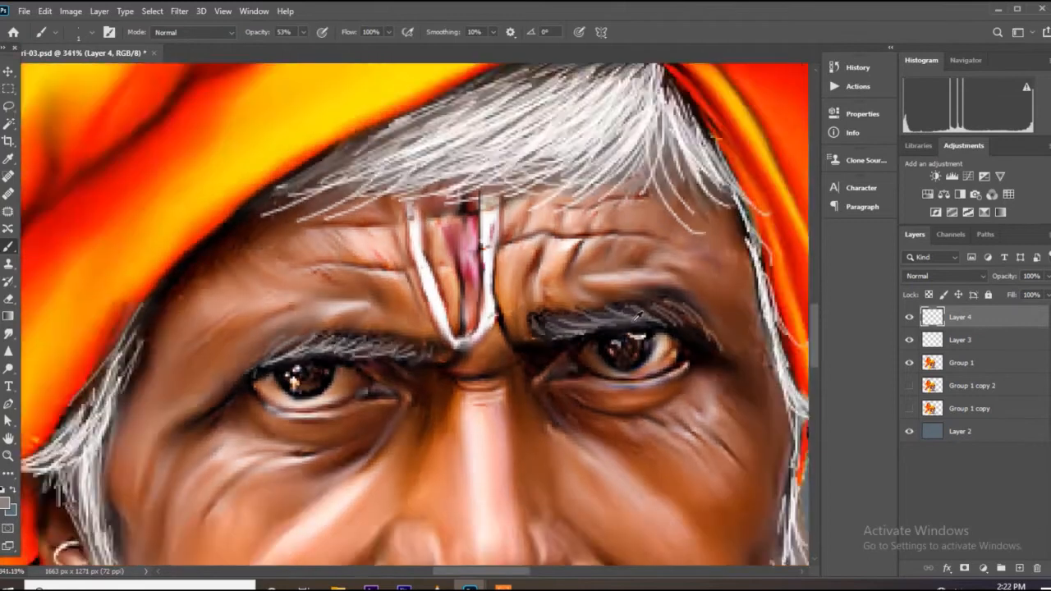
pyautogui.scroll(3, 632, 319)
pyautogui.scroll(-11, 397, 352)
pyautogui.hotkey('ctrl', 's')
# Step: Create a new layer above Layer 4 for repainting the eyes
pyautogui.scroll(4, 435, 372)
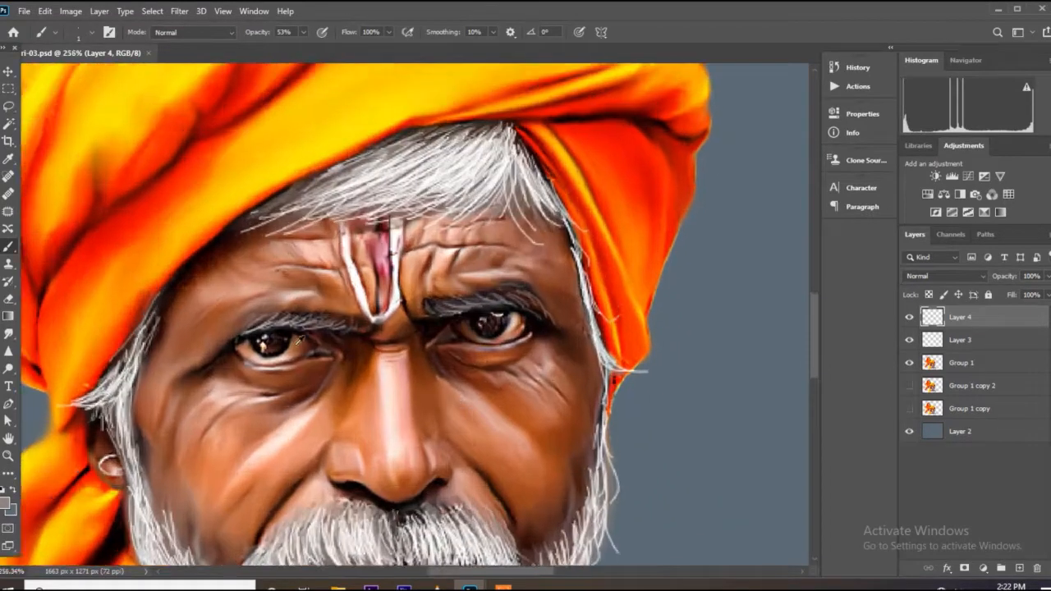
pyautogui.click(1020, 570)
pyautogui.scroll(10, 253, 328)
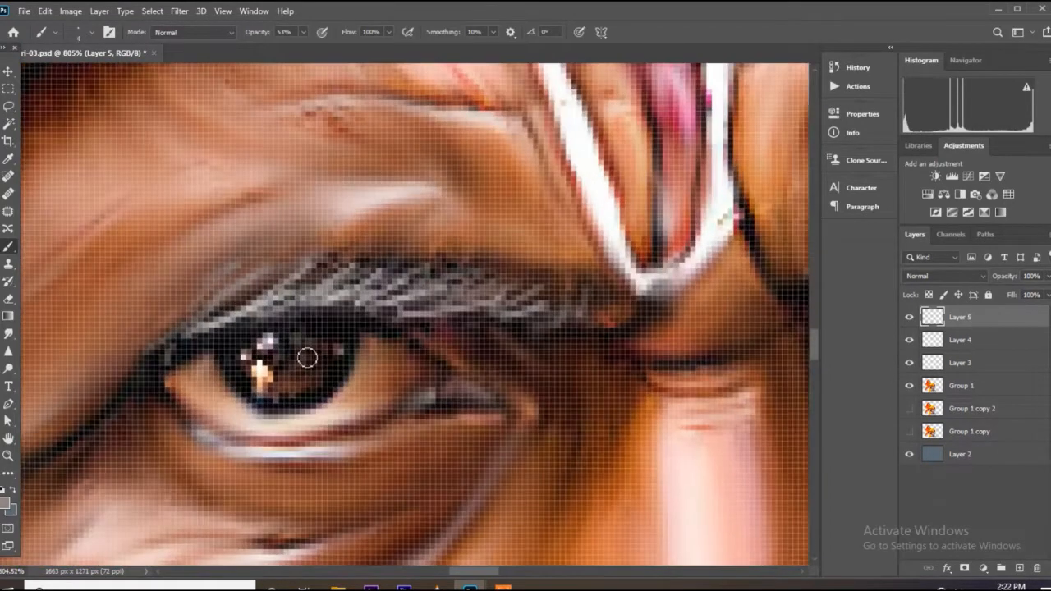
# Step: Set the foreground to near-black, raise the brush opacity to 80%, and paint over the left eye's iris
pyautogui.click(4, 502)
pyautogui.click(873, 383)
pyautogui.click(1015, 209)
pyautogui.scroll(6, 301, 336)
pyautogui.moveTo(264, 338)
pyautogui.mouseDown()
pyautogui.moveTo(235, 373)
pyautogui.moveTo(233, 356)
pyautogui.mouseUp()
pyautogui.moveTo(307, 45); pyautogui.dragTo(325, 45)
pyautogui.moveTo(375, 358); pyautogui.dragTo(161, 349)
# Step: Choose a saturated orange-brown, paint the left iris around the pupil, and break it up with a sampled dark tone
pyautogui.click(6, 504)
pyautogui.click(861, 276)
pyautogui.click(1015, 208)
pyautogui.moveTo(281, 423)
pyautogui.mouseDown()
pyautogui.moveTo(326, 381)
pyautogui.moveTo(299, 411)
pyautogui.moveTo(206, 403)
pyautogui.moveTo(179, 361)
pyautogui.mouseUp()
pyautogui.keyDown('alt'); pyautogui.click(283, 366); pyautogui.keyUp('alt')
pyautogui.moveTo(283, 395)
pyautogui.mouseDown()
pyautogui.moveTo(235, 350)
pyautogui.moveTo(351, 360)
pyautogui.mouseUp()
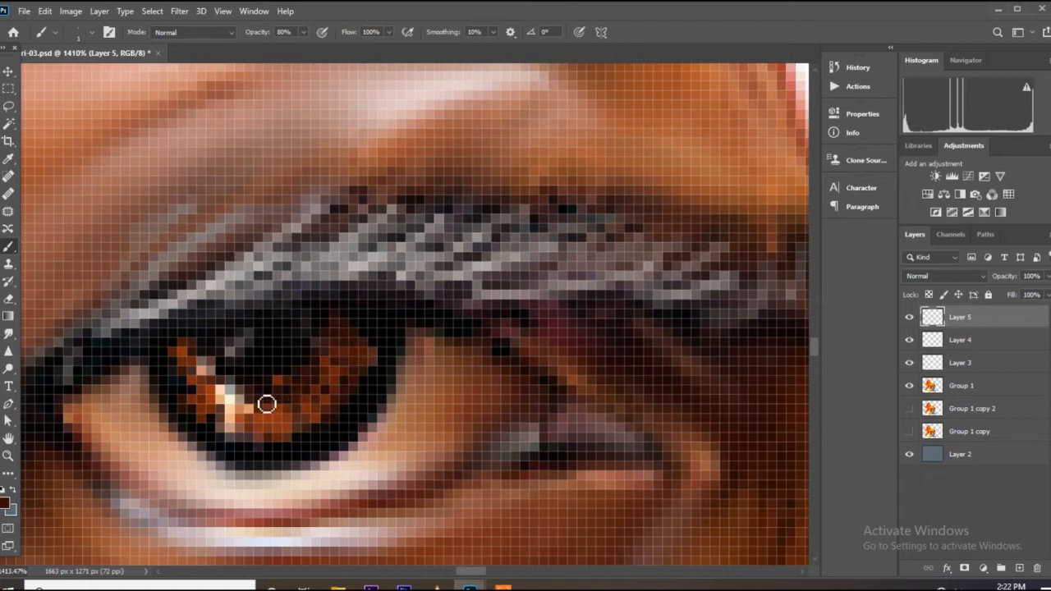
# Step: Add flecks of sampled brown to the left iris and sample the cream highlight for the reflection above it
pyautogui.keyDown('alt'); pyautogui.click(187, 357); pyautogui.keyUp('alt')
pyautogui.scroll(-2, 324, 355)
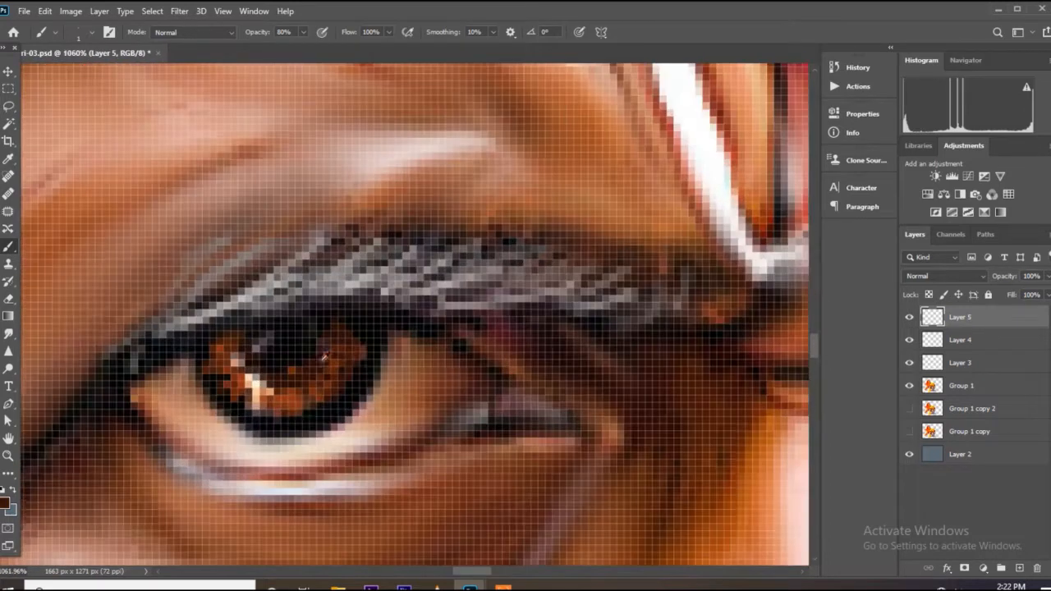
pyautogui.scroll(1, 359, 354)
pyautogui.scroll(-2, 221, 362)
pyautogui.scroll(1, 217, 377)
pyautogui.keyDown('alt'); pyautogui.click(211, 386); pyautogui.keyUp('alt')
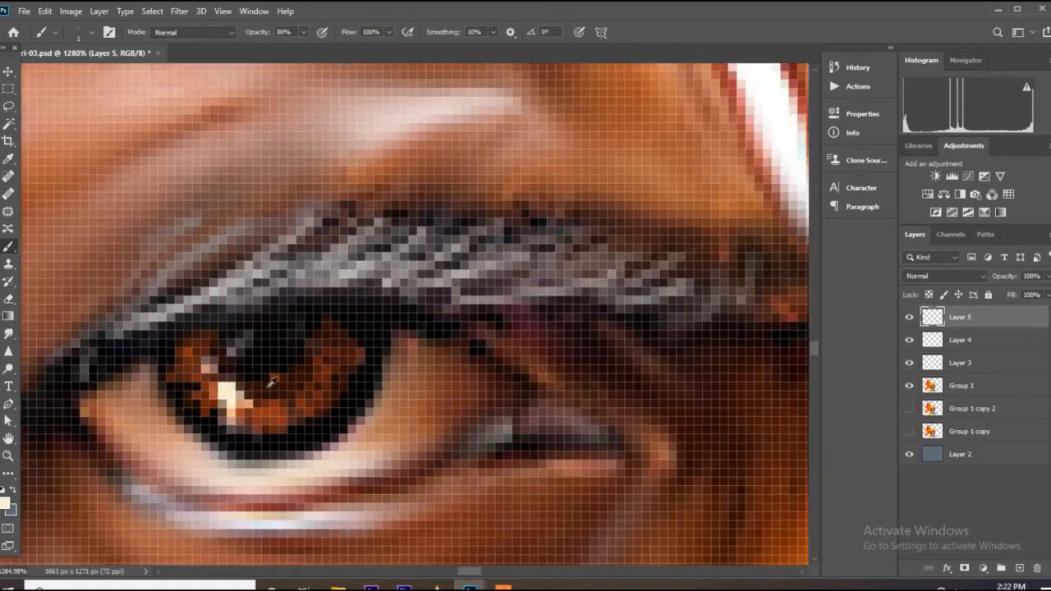
# Step: Set the foreground colour to ca4a1d and paint brighter orange flecks in the left iris
pyautogui.click(5, 501)
pyautogui.click(854, 244)
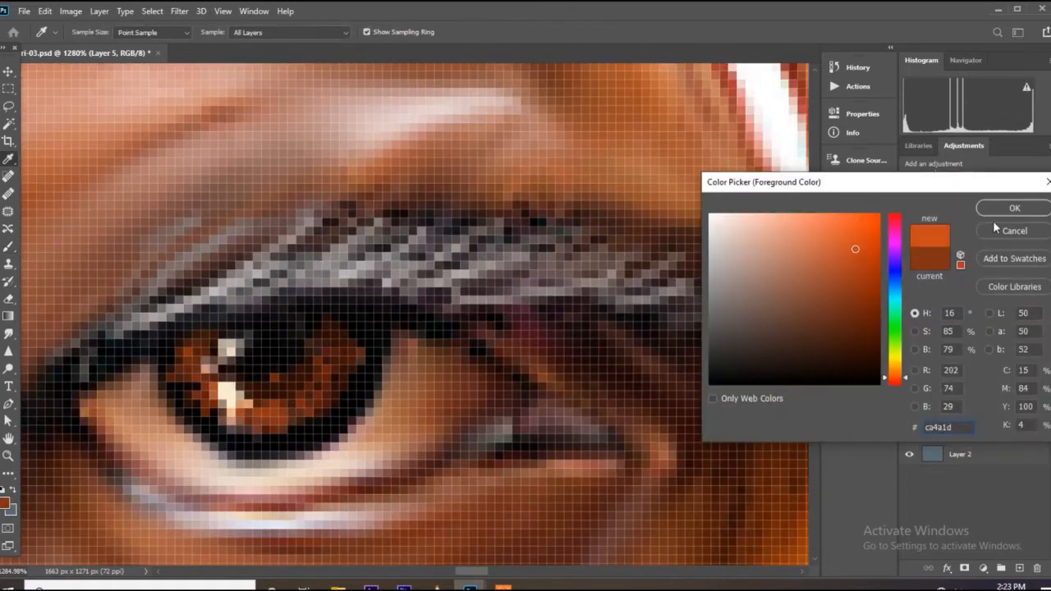
pyautogui.click(997, 210)
pyautogui.scroll(1, 312, 413)
pyautogui.moveTo(310, 405)
pyautogui.mouseDown()
pyautogui.moveTo(384, 402)
pyautogui.moveTo(314, 453)
pyautogui.moveTo(185, 462)
pyautogui.moveTo(380, 361)
pyautogui.moveTo(334, 331)
pyautogui.moveTo(296, 398)
pyautogui.mouseUp()
# Step: Sample black from the left pupil, enlarge the brush, and repaint the pupil solid
pyautogui.keyDown('alt'); pyautogui.click(261, 358); pyautogui.keyUp('alt')
pyautogui.press(']')
pyautogui.press(']')
pyautogui.press(']')
pyautogui.moveTo(227, 349); pyautogui.dragTo(284, 380)
# Step: Set the foreground to white and paint the lower and upper light reflections in the left eye
pyautogui.scroll(-1, 550, 224)
pyautogui.click(5, 503)
pyautogui.moveTo(793, 297); pyautogui.dragTo(711, 214)
pyautogui.click(1015, 207)
pyautogui.moveTo(240, 391); pyautogui.dragTo(239, 394)
pyautogui.moveTo(233, 330); pyautogui.dragTo(222, 355)
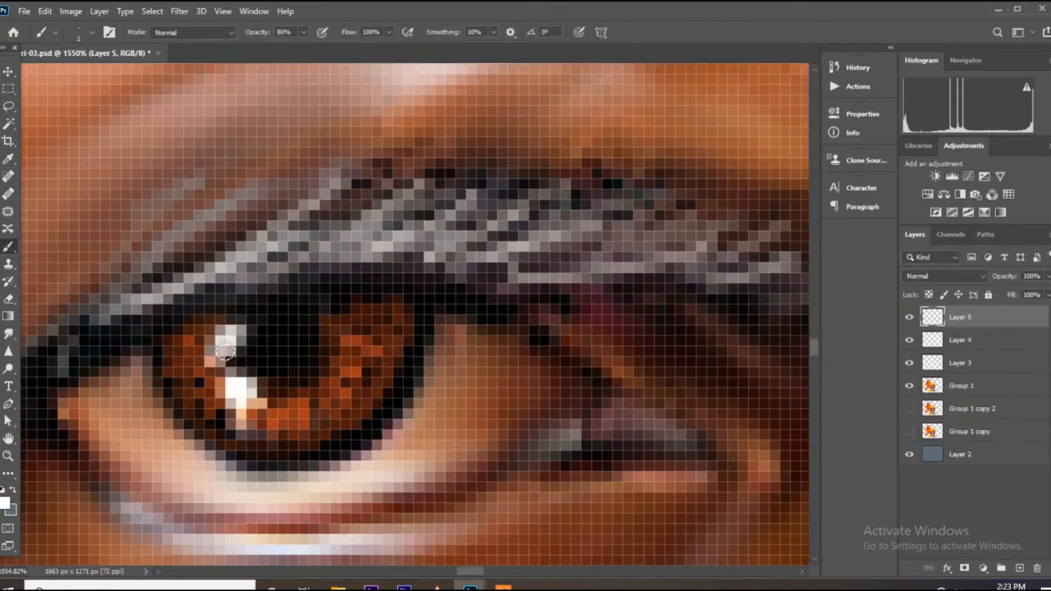
# Step: Set the foreground to a brighter orange and paint more flecks in the left iris
pyautogui.scroll(-4, 246, 328)
pyautogui.click(8, 72)
pyautogui.scroll(-9, 206, 319)
pyautogui.scroll(-4, 214, 321)
pyautogui.scroll(10, 229, 337)
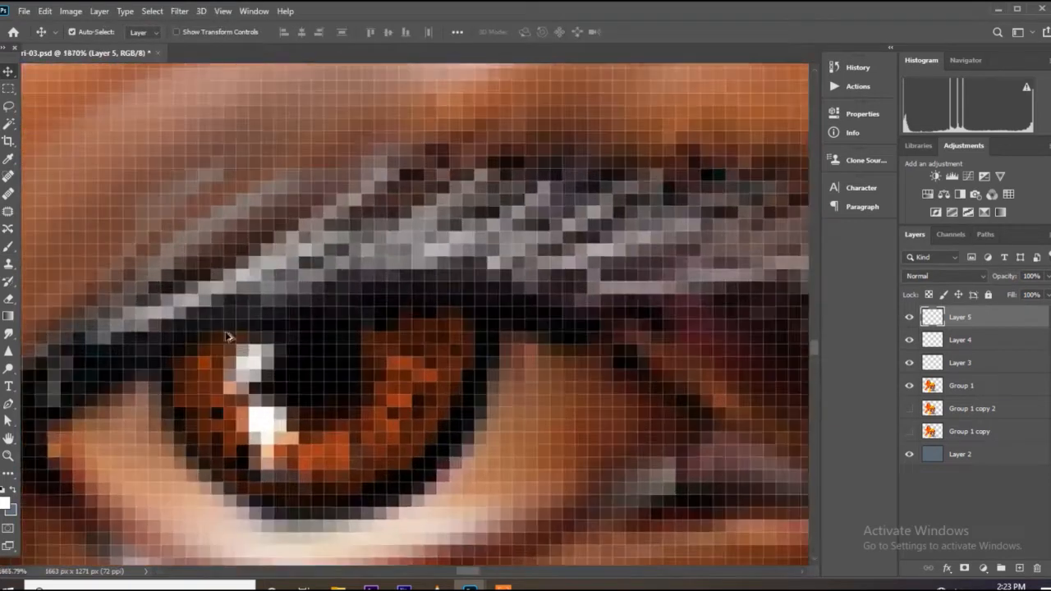
pyautogui.click(7, 502)
pyautogui.click(1014, 207)
pyautogui.press('b')
pyautogui.moveTo(365, 429)
pyautogui.mouseDown()
pyautogui.moveTo(337, 441)
pyautogui.moveTo(391, 382)
pyautogui.moveTo(307, 451)
pyautogui.moveTo(216, 427)
pyautogui.mouseUp()
# Step: Paint the outer rim of the left iris in black and sample a dark brown from the iris
pyautogui.scroll(-1, 216, 427)
pyautogui.press('d')
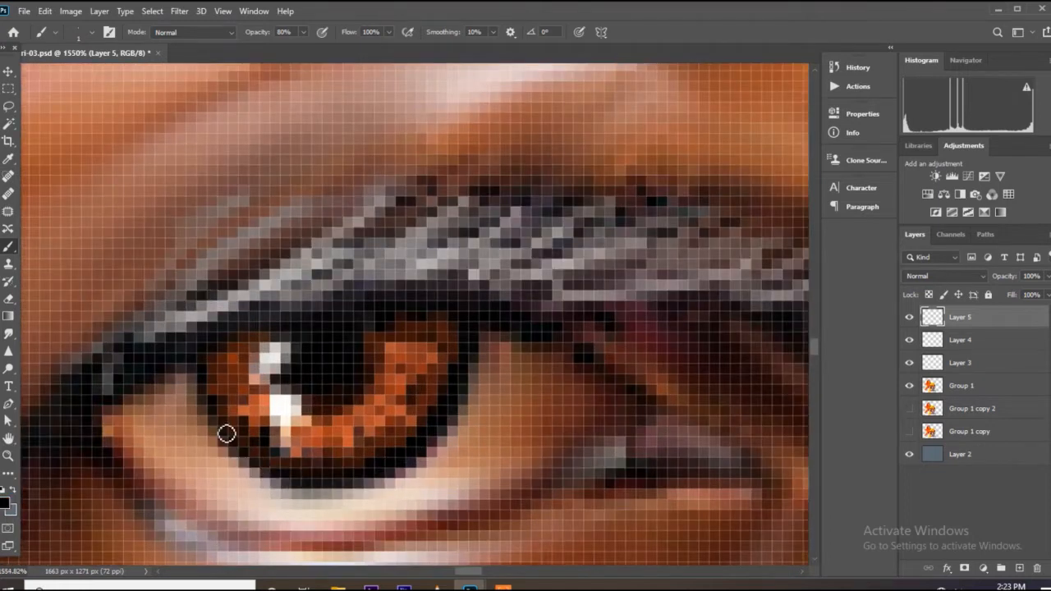
pyautogui.moveTo(288, 485); pyautogui.dragTo(205, 381)
pyautogui.scroll(-10, 374, 354)
pyautogui.moveTo(331, 399)
pyautogui.mouseDown()
pyautogui.moveTo(374, 344)
pyautogui.moveTo(279, 500)
pyautogui.moveTo(199, 500)
pyautogui.mouseUp()
pyautogui.scroll(13, 312, 390)
pyautogui.keyDown('alt'); pyautogui.click(300, 386); pyautogui.keyUp('alt')
pyautogui.scroll(-15, 200, 500)
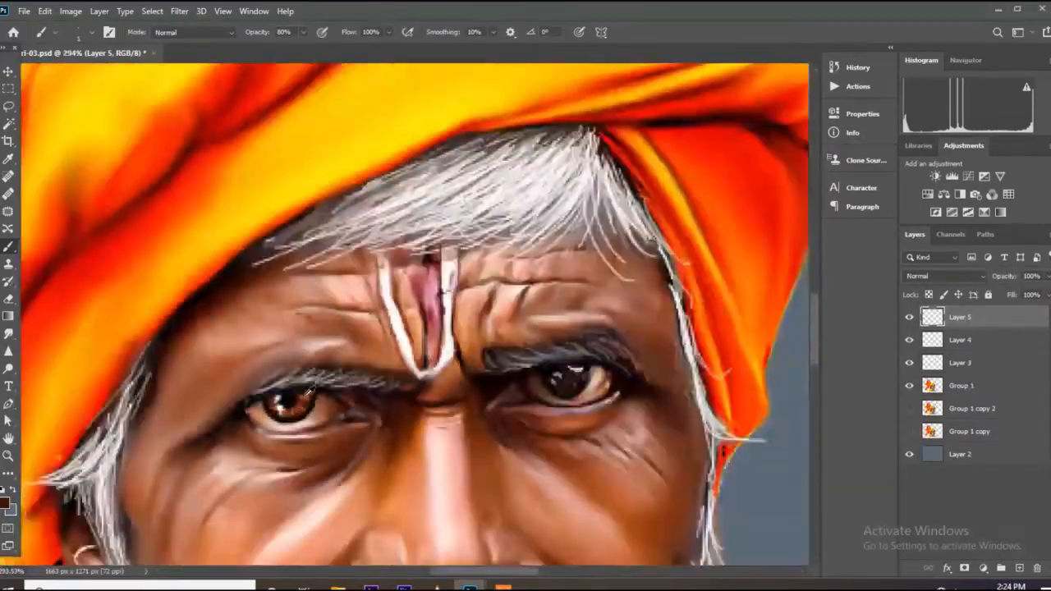
# Step: Hide and show Layer 5 to compare the left eye with and without the repainting
pyautogui.press('v')
pyautogui.scroll(3, 246, 330)
pyautogui.click(909, 320)
pyautogui.click(909, 320)
pyautogui.scroll(2, 300, 428)
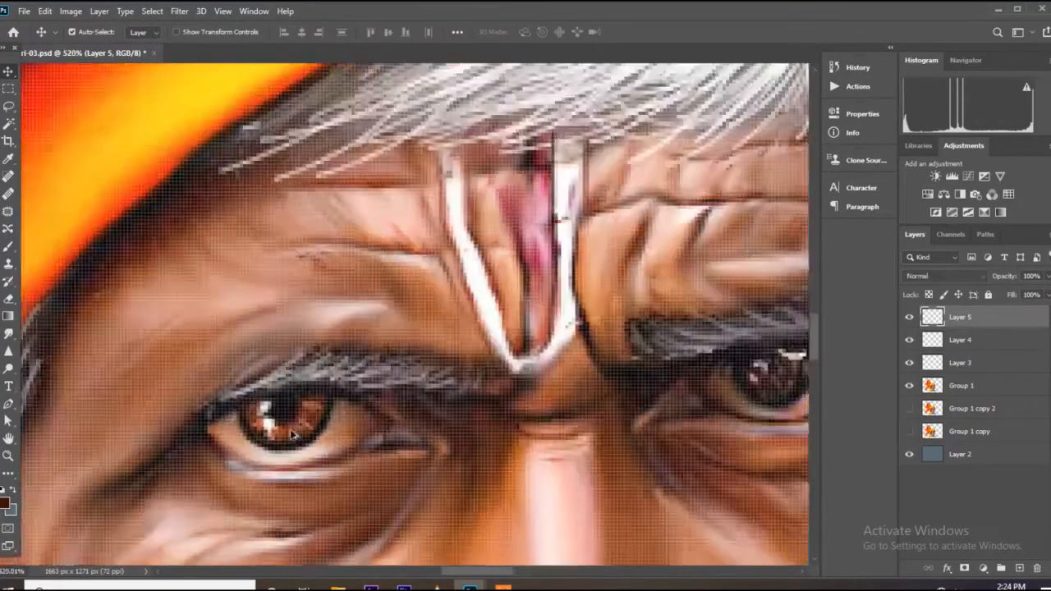
# Step: Refine the orange and dark brown flecks in the left iris and save the document
pyautogui.keyDown('alt'); pyautogui.moveTo(289, 423); pyautogui.dragTo(354, 358); pyautogui.keyUp('alt')
pyautogui.hotkey('ctrl', 'e')
pyautogui.press('b')
pyautogui.scroll(5, 296, 394)
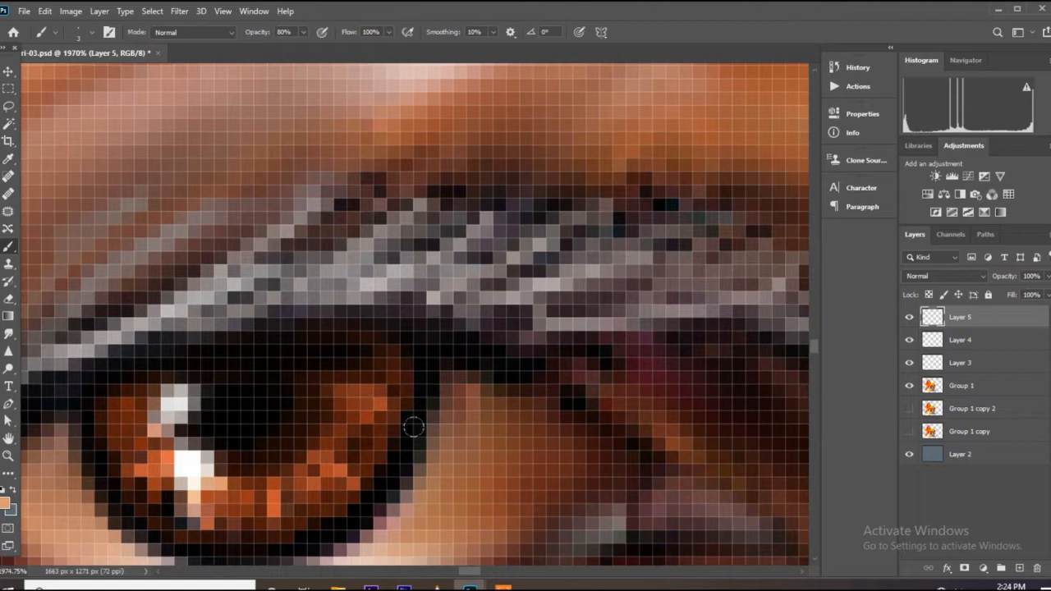
pyautogui.scroll(-10, 247, 498)
pyautogui.hotkey('ctrl', 's')
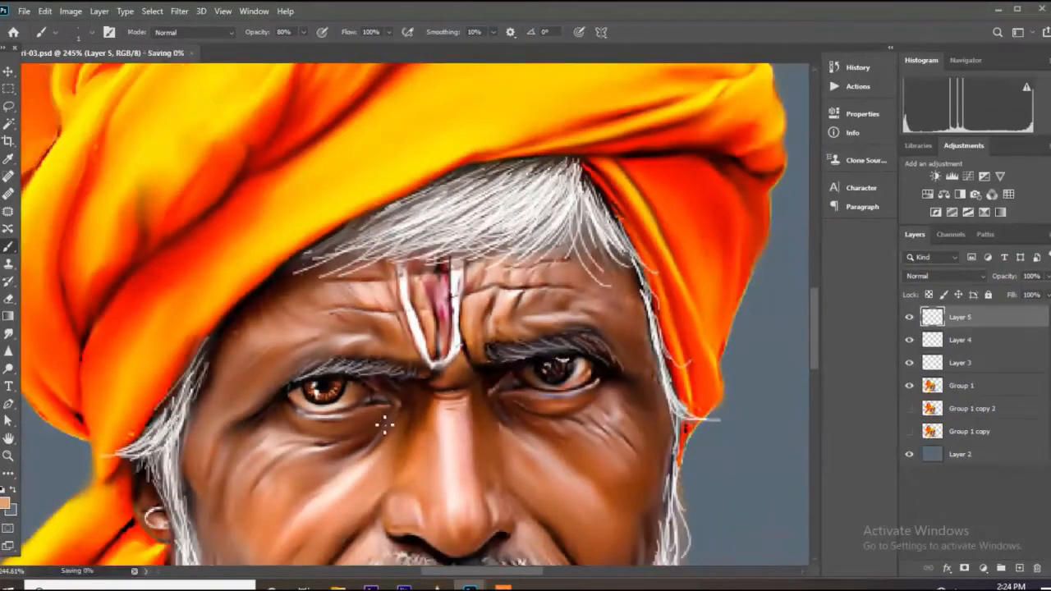
# Step: Duplicate the painted left iris layer and place the copy over the right eye
pyautogui.scroll(4, 383, 425)
pyautogui.press('v')
pyautogui.scroll(-4, 189, 296)
pyautogui.keyDown('alt'); pyautogui.moveTo(199, 305); pyautogui.dragTo(476, 275); pyautogui.keyUp('alt')
pyautogui.scroll(6, 472, 291)
pyautogui.scroll(-3, 477, 275)
pyautogui.scroll(3, 485, 279)
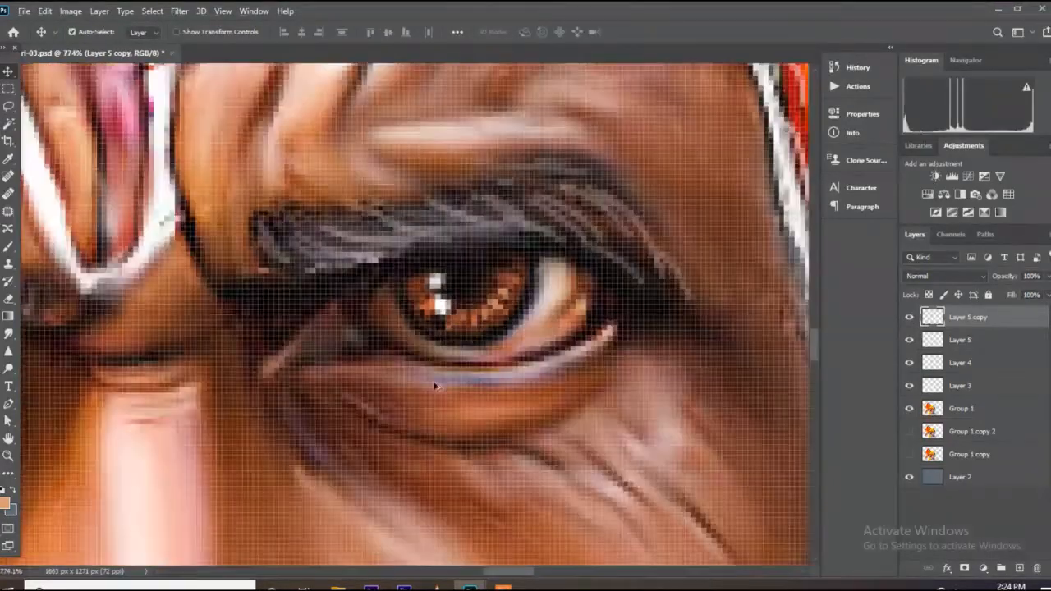
pyautogui.scroll(-5, 436, 386)
pyautogui.scroll(4, 313, 323)
# Step: Shift the left iris layer's midtones to +48 red and towards magenta with Color Balance
pyautogui.click(164, 300)
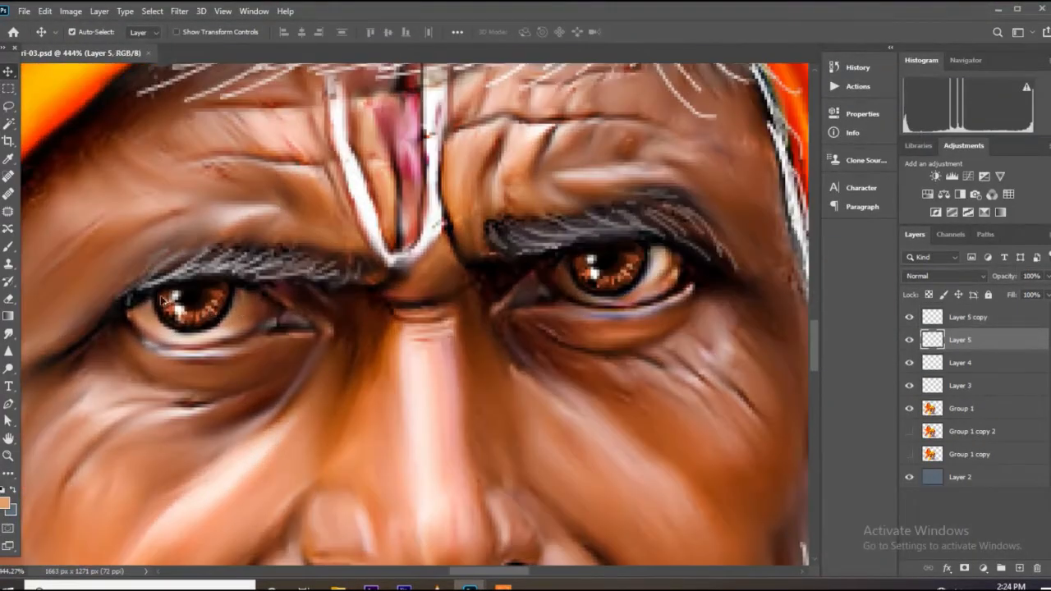
pyautogui.scroll(2, 164, 301)
pyautogui.click(70, 11)
pyautogui.click(247, 132)
pyautogui.moveTo(707, 191); pyautogui.dragTo(739, 194)
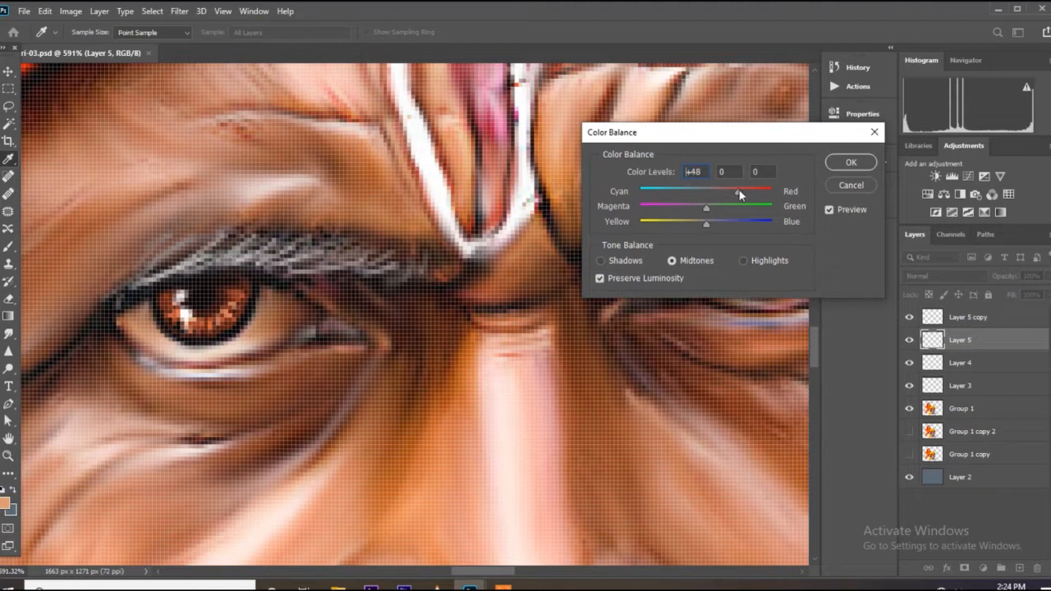
pyautogui.click(683, 208)
pyautogui.click(847, 162)
pyautogui.scroll(-5, 378, 271)
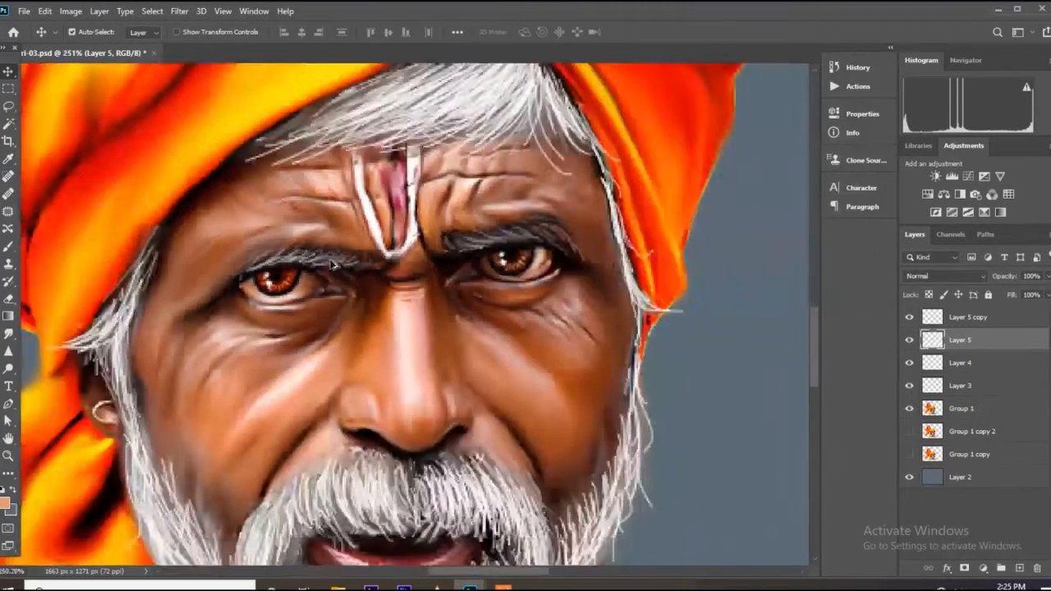
# Step: Clear the old iris copy from the right eye and adjust the recoloured left iris with Brightness/Contrast
pyautogui.scroll(2, 452, 267)
pyautogui.click(419, 256)
pyautogui.hotkey('ctrl', 'e')
pyautogui.scroll(3, 419, 256)
pyautogui.click(70, 11)
pyautogui.click(261, 42)
pyautogui.moveTo(502, 215); pyautogui.dragTo(520, 218)
pyautogui.click(627, 172)
# Step: Duplicate the adjusted left iris layer onto the right eye
pyautogui.scroll(-3, 284, 222)
pyautogui.moveTo(218, 248); pyautogui.dragTo(458, 240)
pyautogui.scroll(5, 492, 242)
pyautogui.scroll(-8, 459, 243)
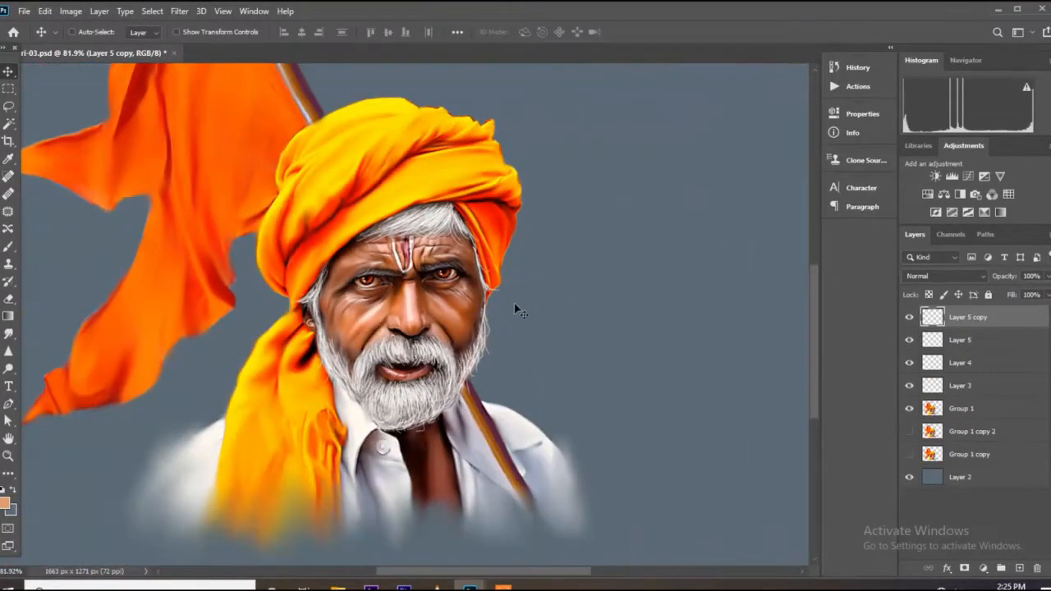
pyautogui.scroll(3, 311, 271)
pyautogui.scroll(2, 310, 272)
# Step: Identify the two iris layers by toggling their visibility and merge Layer 5 with Layer 5 copy
pyautogui.click(909, 320)
pyautogui.click(909, 319)
pyautogui.scroll(11, 431, 172)
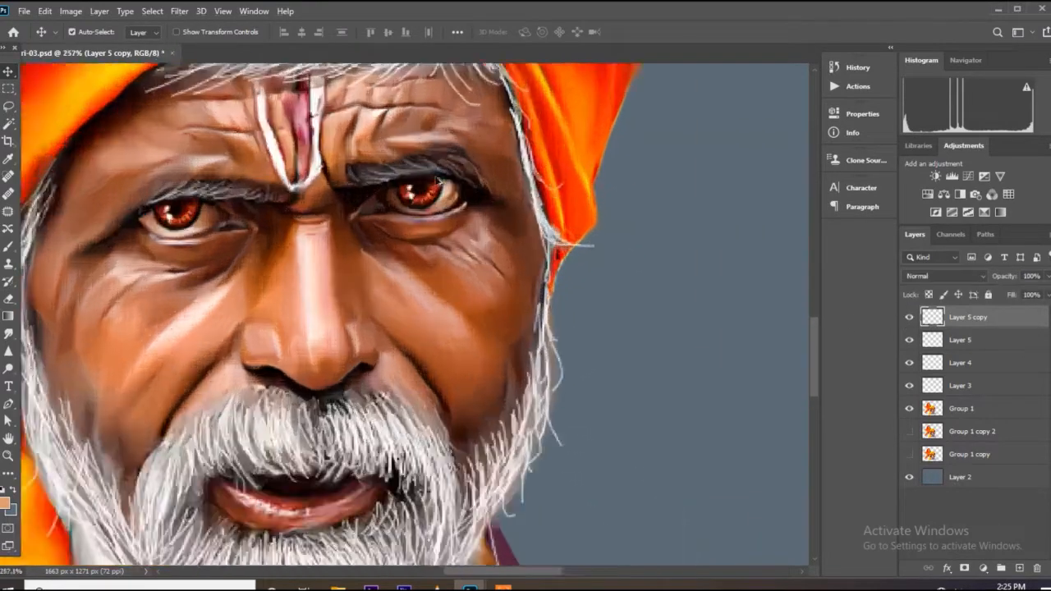
pyautogui.scroll(-6, 517, 230)
pyautogui.doubleClick(909, 341)
pyautogui.click(972, 340)
pyautogui.keyDown('shift'); pyautogui.click(975, 322); pyautogui.keyUp('shift')
pyautogui.rightClick(977, 321)
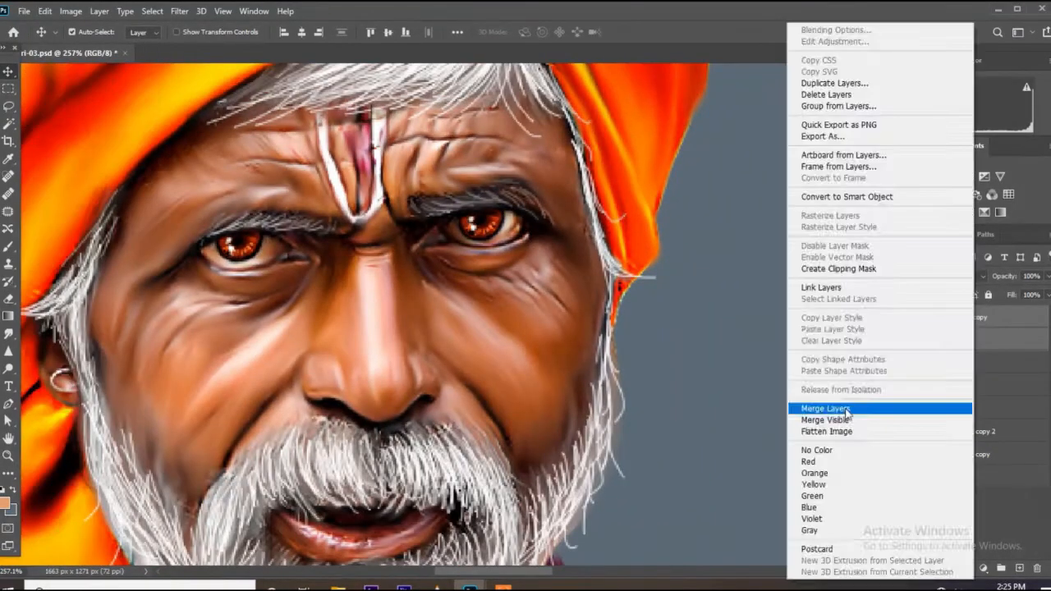
pyautogui.click(844, 410)
# Step: Recolour the merged irises blue by shifting their hue with Hue/Saturation
pyautogui.click(909, 320)
pyautogui.click(909, 319)
pyautogui.scroll(-5, 488, 296)
pyautogui.scroll(-3, 487, 297)
pyautogui.scroll(3, 488, 297)
pyautogui.click(71, 11)
pyautogui.moveTo(94, 42)
pyautogui.click(238, 113)
pyautogui.moveTo(819, 202); pyautogui.dragTo(891, 204)
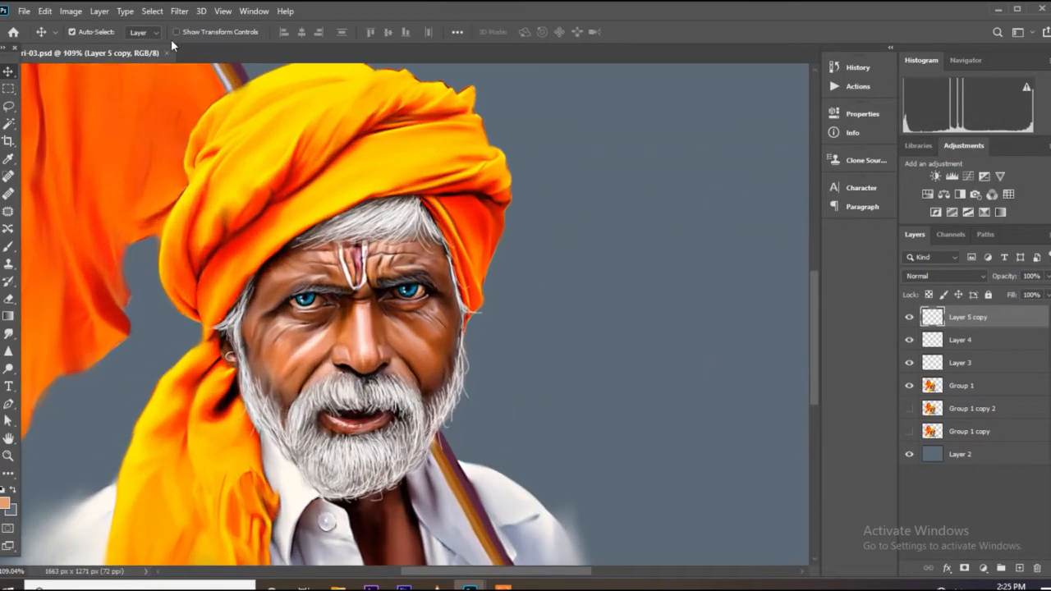
# Step: Tint the irises teal with Color Balance, shift their hue by +13 with Hue/Saturation, and save the document
pyautogui.click(70, 11)
pyautogui.click(271, 129)
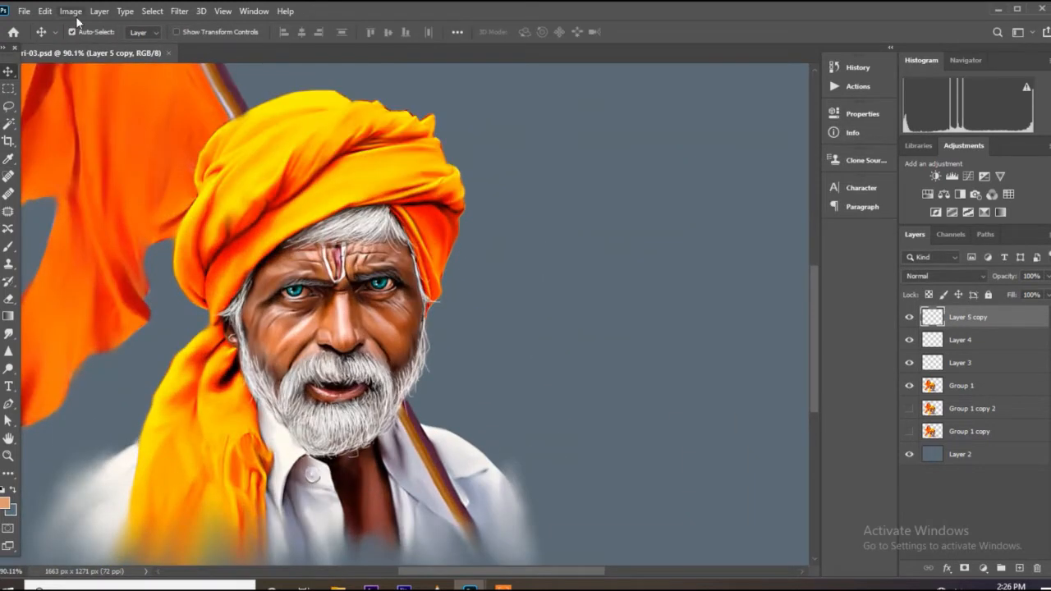
pyautogui.click(70, 11)
pyautogui.click(271, 115)
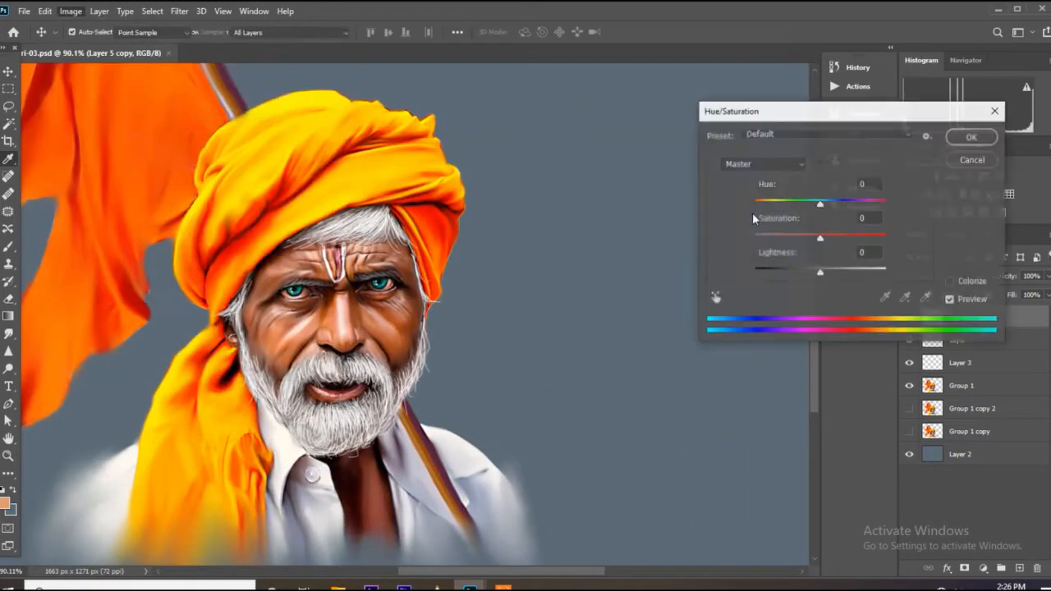
pyautogui.moveTo(819, 201); pyautogui.dragTo(917, 202)
pyautogui.moveTo(881, 210); pyautogui.dragTo(832, 209)
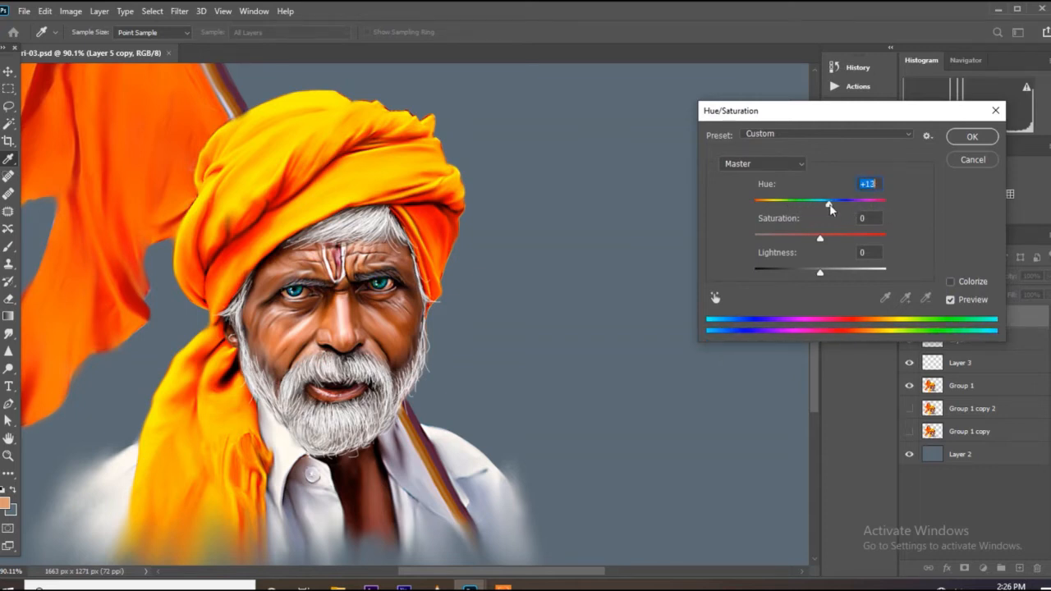
pyautogui.click(978, 138)
pyautogui.scroll(-6, 478, 263)
pyautogui.hotkey('ctrl', 's')
# Step: Add a new layer directly above Layer 4 and activate the Brush tool for painting the eye corners
pyautogui.scroll(10, 435, 313)
pyautogui.click(982, 338)
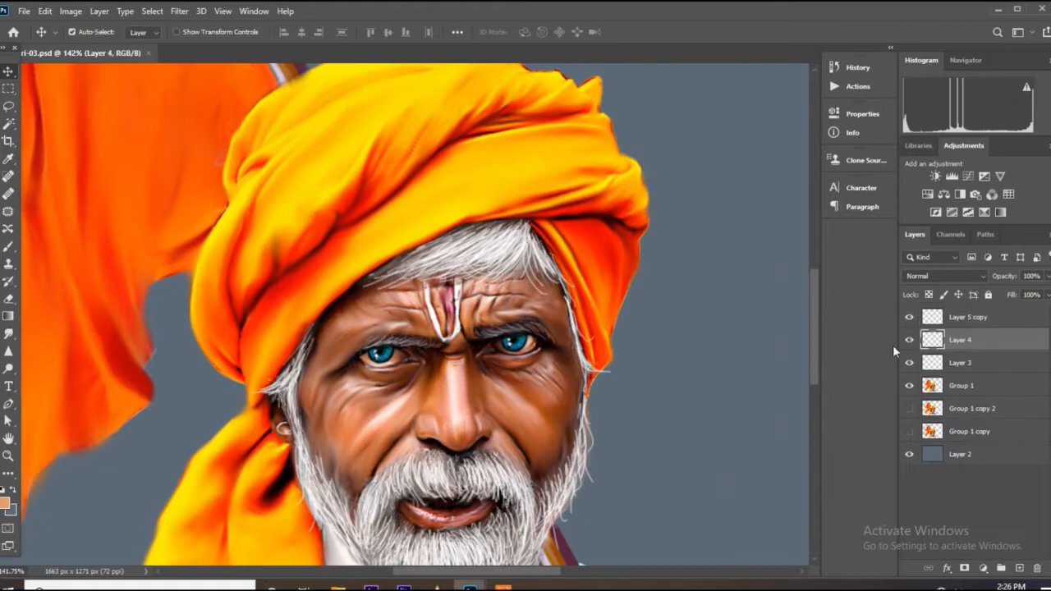
pyautogui.click(1019, 568)
pyautogui.scroll(5, 415, 367)
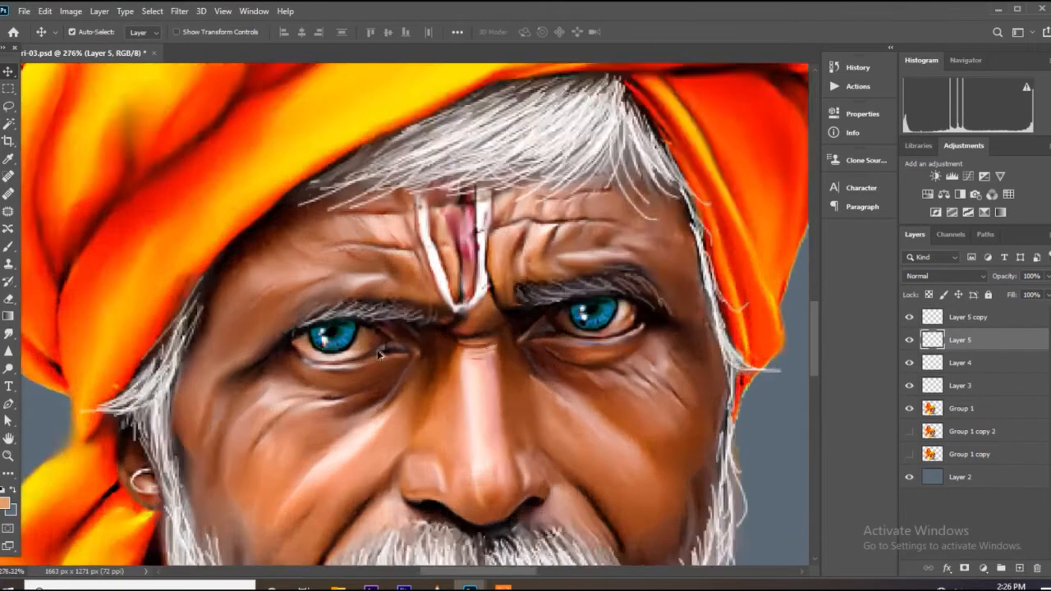
pyautogui.click(8, 246)
pyautogui.scroll(3, 277, 339)
pyautogui.scroll(-3, 351, 357)
# Step: Set the foreground to d64a68, dab the inner corner of the left eye, and pick a deeper red
pyautogui.click(5, 502)
pyautogui.click(892, 241)
pyautogui.click(820, 241)
pyautogui.click(894, 228)
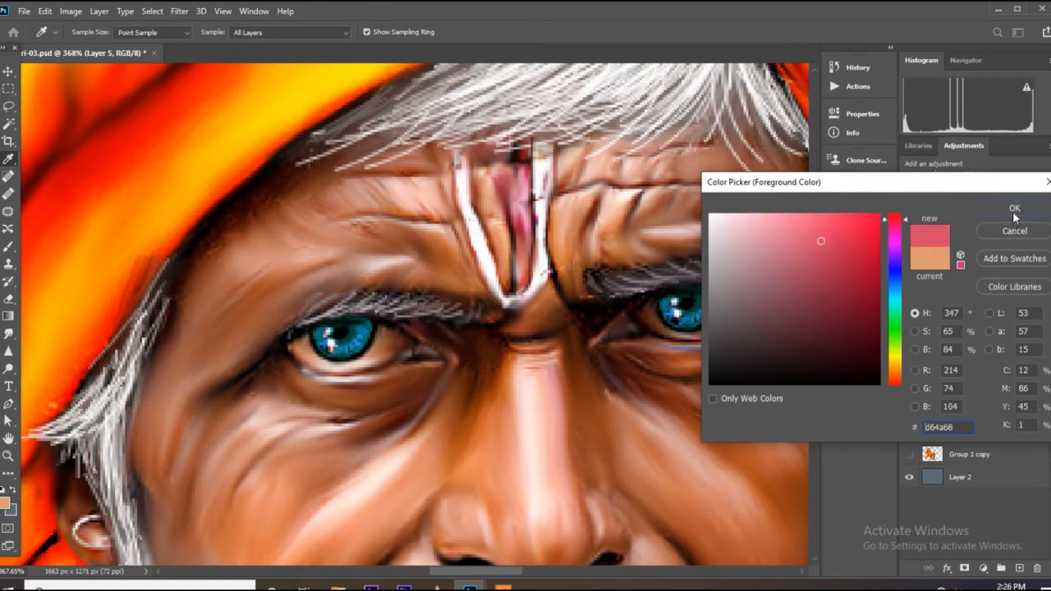
pyautogui.click(1015, 212)
pyautogui.scroll(3, 514, 381)
pyautogui.click(5, 503)
pyautogui.click(838, 264)
pyautogui.click(1015, 212)
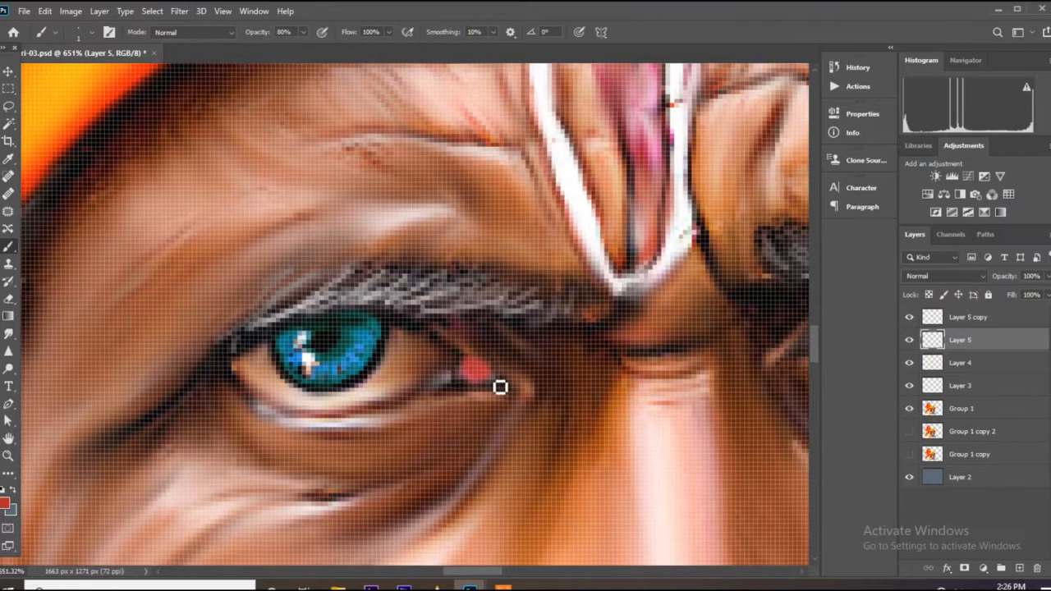
# Step: Set the new layer's blend mode to Overlay and paint the inner corners of both eyes red
pyautogui.click(944, 276)
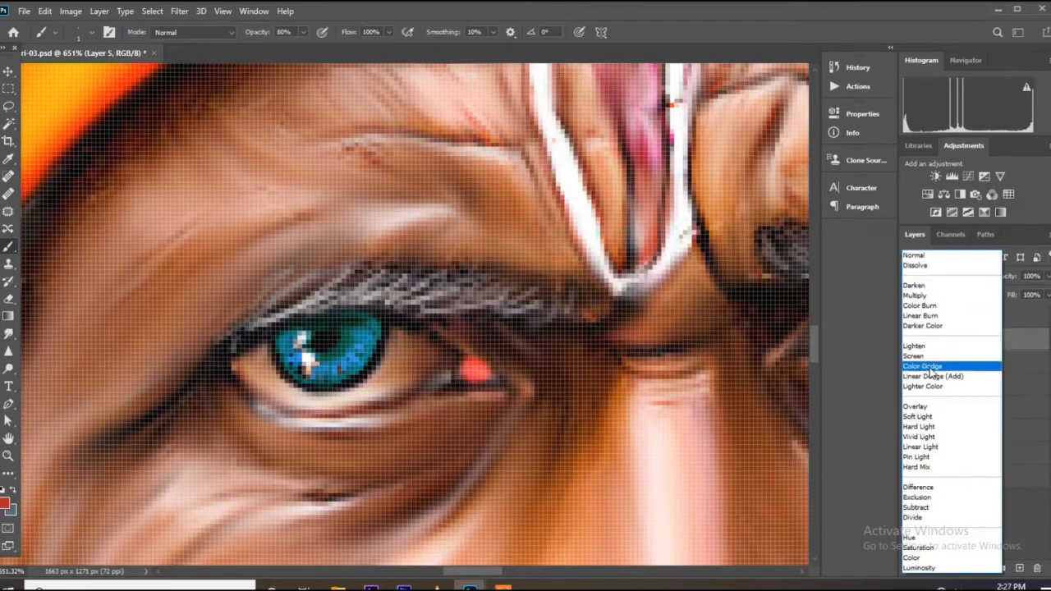
pyautogui.click(917, 408)
pyautogui.scroll(3, 498, 385)
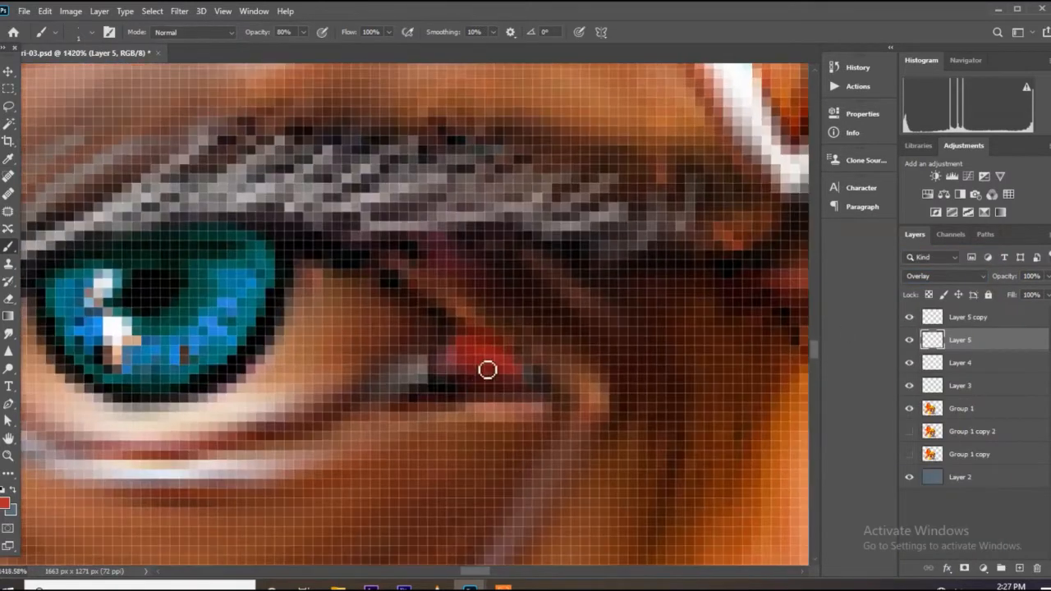
pyautogui.scroll(-2, 572, 363)
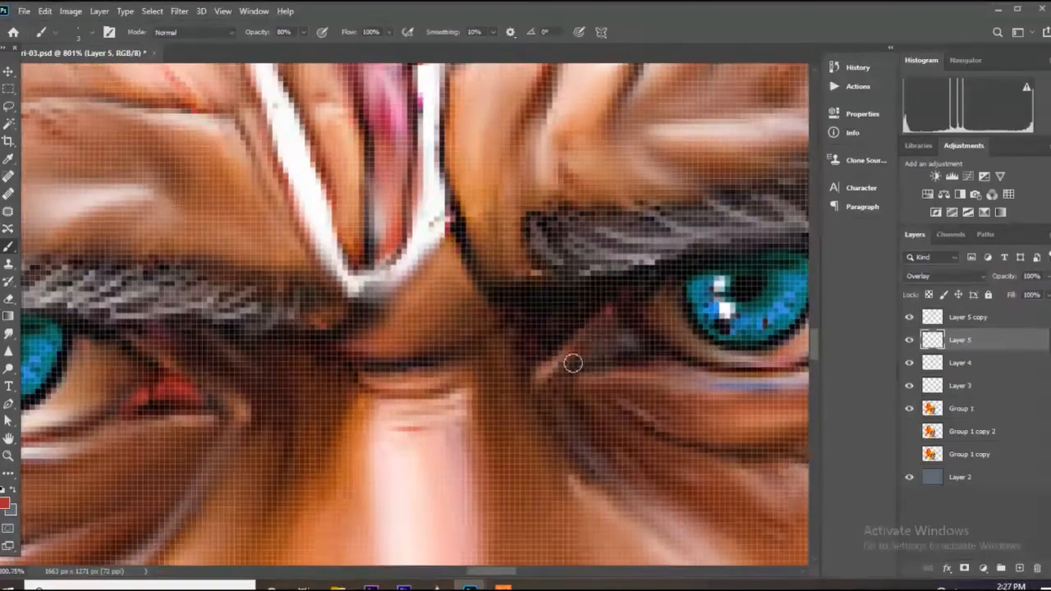
pyautogui.scroll(-4, 634, 365)
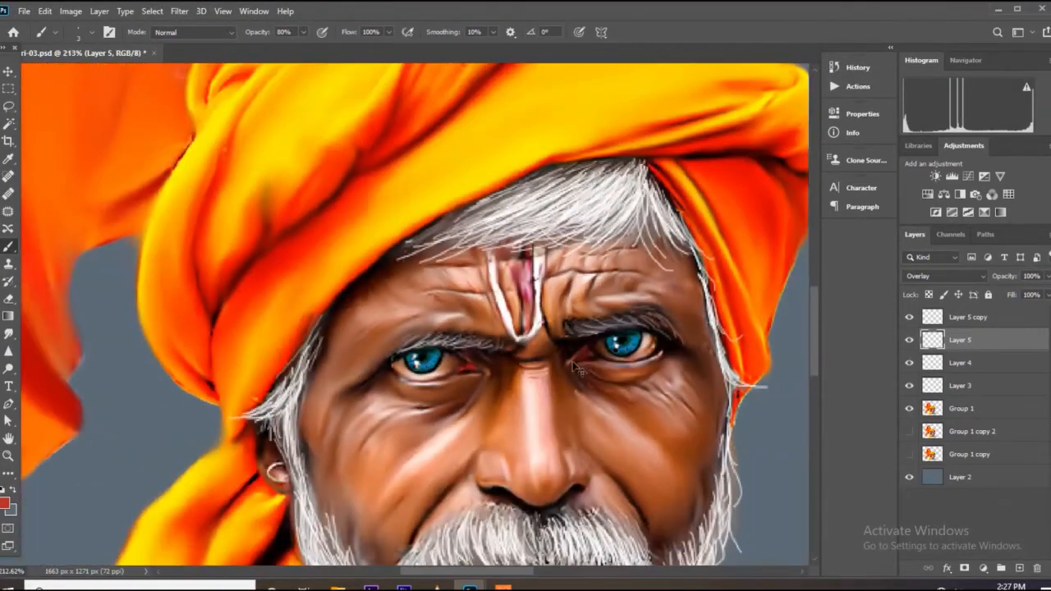
pyautogui.scroll(2, 455, 361)
# Step: Add a new layer above Layer 5 and paint a small light salmon highlight in the left eye's inner corner
pyautogui.click(5, 502)
pyautogui.click(1045, 185)
pyautogui.click(1019, 568)
pyautogui.scroll(4, 466, 398)
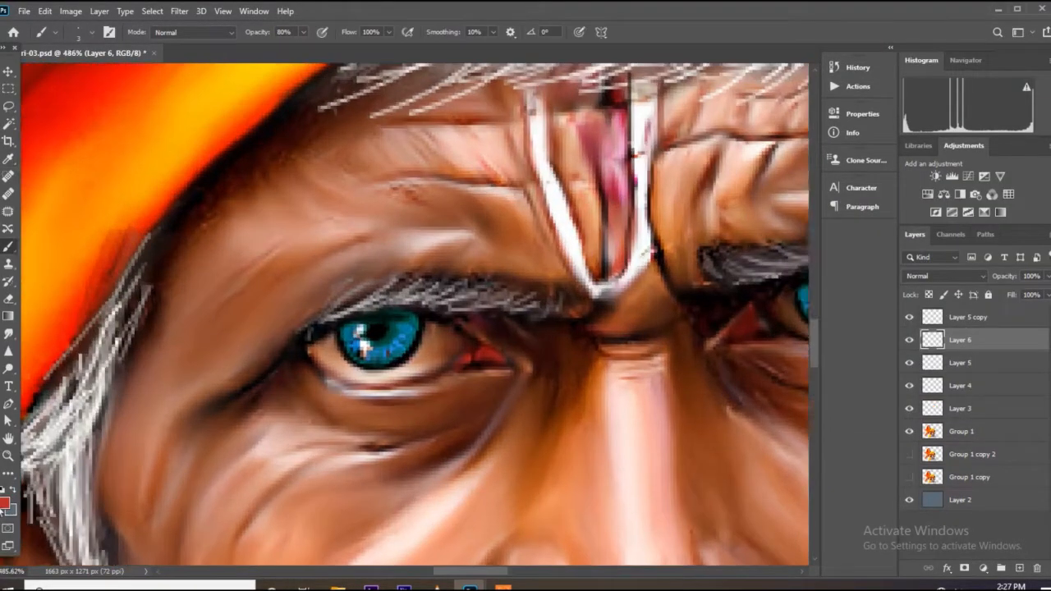
pyautogui.click(5, 502)
pyautogui.click(789, 236)
pyautogui.click(1014, 207)
pyautogui.press('b')
pyautogui.scroll(3, 469, 342)
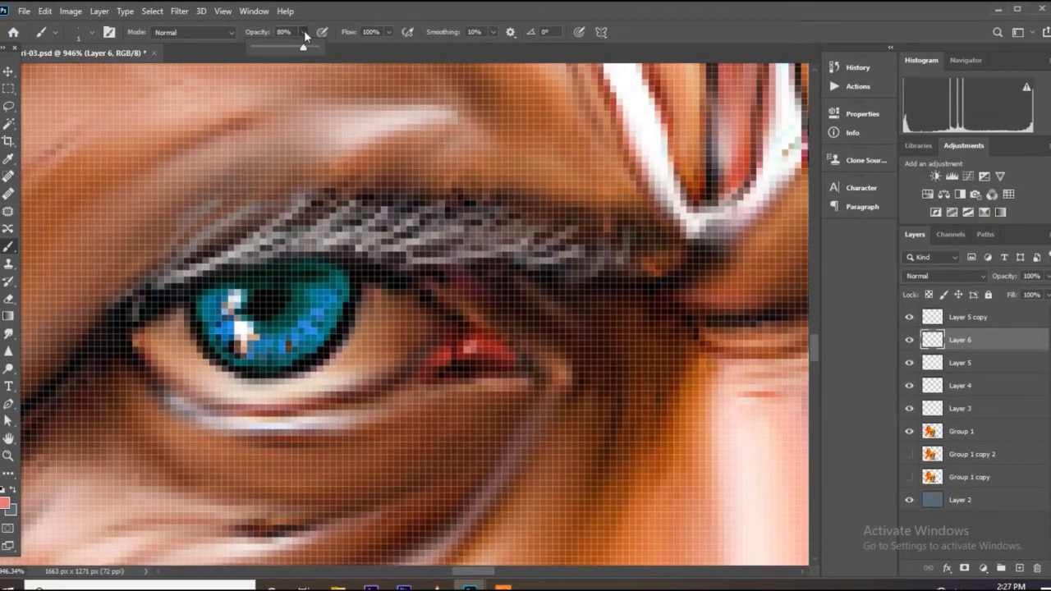
# Step: Lower the brush opacity to 25% and paint soft red shading around the left eye's inner corner
pyautogui.click(268, 47)
pyautogui.scroll(3, 482, 302)
pyautogui.moveTo(465, 355); pyautogui.dragTo(449, 375)
pyautogui.moveTo(418, 336)
pyautogui.mouseDown()
pyautogui.moveTo(382, 372)
pyautogui.moveTo(366, 353)
pyautogui.moveTo(373, 320)
pyautogui.mouseUp()
pyautogui.scroll(-6, 298, 401)
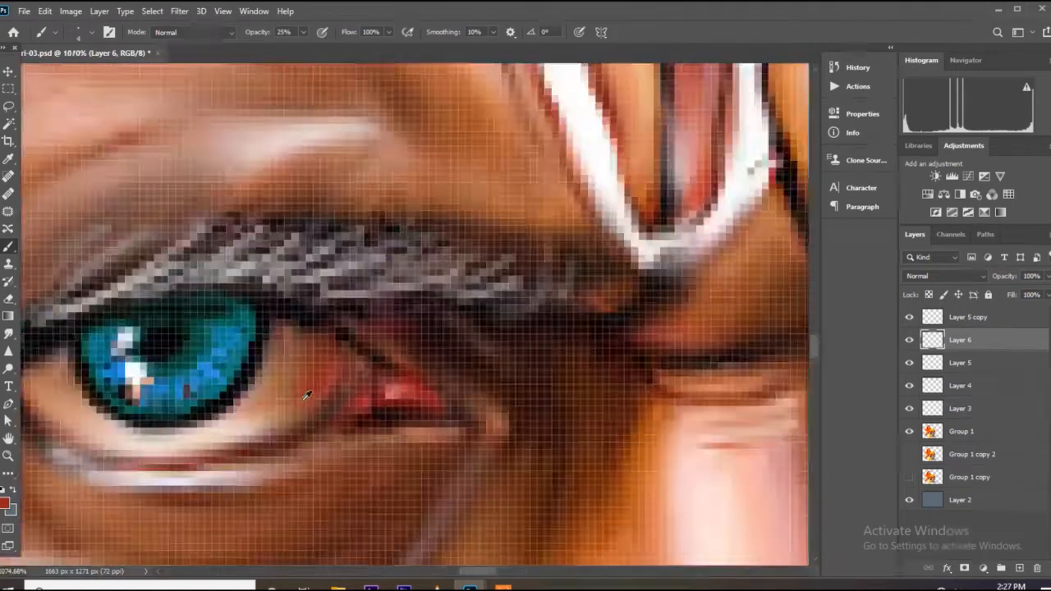
# Step: Paint soft red shading and small pink highlights in the right eye's inner corner
pyautogui.scroll(5, 558, 369)
pyautogui.moveTo(551, 302); pyautogui.dragTo(563, 358)
pyautogui.scroll(-6, 546, 365)
pyautogui.scroll(3, 661, 355)
pyautogui.scroll(2, 661, 355)
pyautogui.scroll(3, 651, 402)
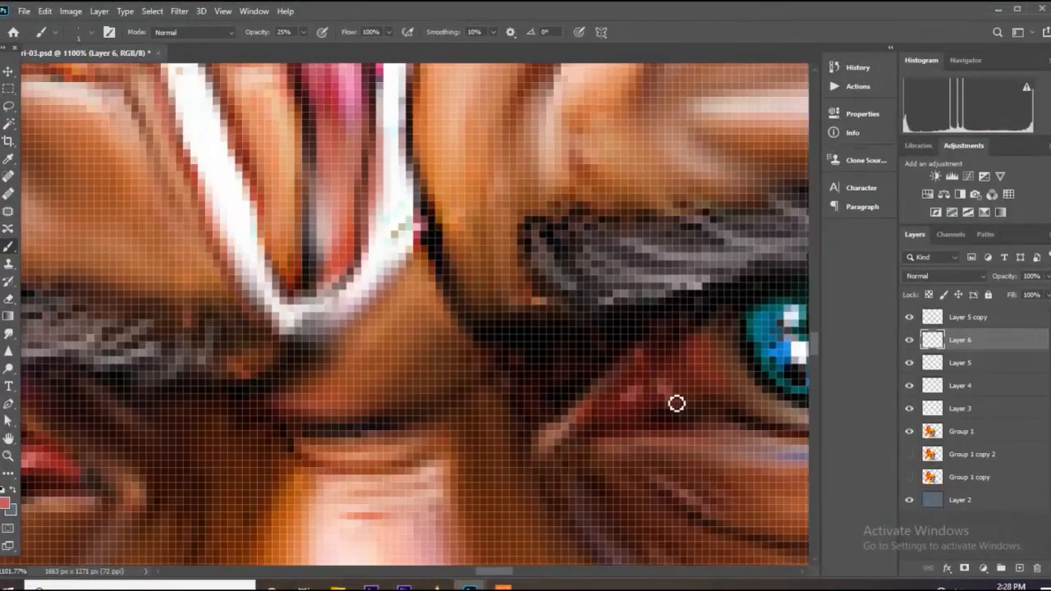
# Step: Sample a dark brown and softly deepen the shadows around the right eye's inner corner
pyautogui.scroll(-3, 552, 388)
pyautogui.scroll(4, 649, 356)
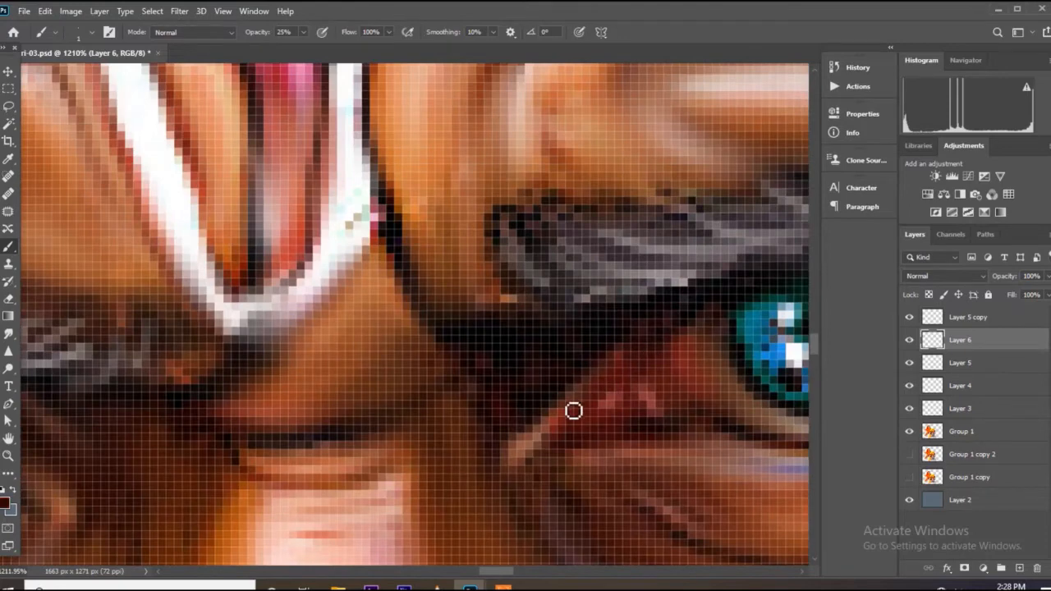
pyautogui.scroll(-3, 666, 418)
pyautogui.scroll(2, 504, 458)
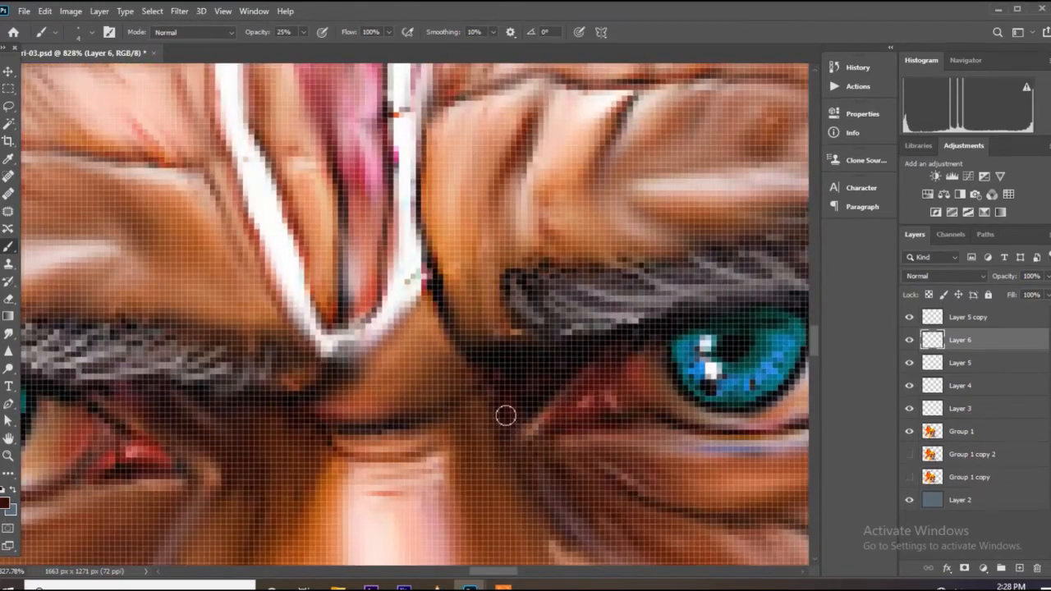
pyautogui.scroll(-3, 506, 416)
pyautogui.scroll(4, 433, 332)
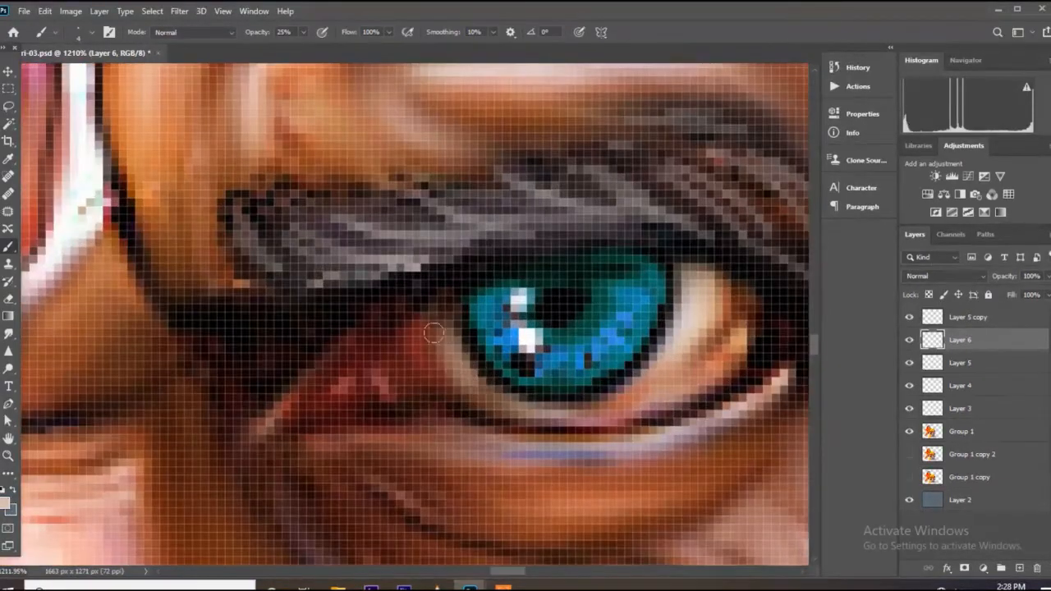
# Step: Brighten the outer white of the right eye with a soft beige stroke beside the iris
pyautogui.scroll(-3, 433, 332)
pyautogui.scroll(4, 656, 333)
pyautogui.moveTo(666, 314); pyautogui.dragTo(651, 382)
pyautogui.scroll(-3, 651, 382)
pyautogui.scroll(3, 329, 424)
# Step: Enlarge the brush and blend a soft mauve-brown tone into the inner side of the right eye
pyautogui.press(']')
pyautogui.press(']')
pyautogui.press(']')
pyautogui.press(']')
pyautogui.moveTo(329, 424)
pyautogui.mouseDown()
pyautogui.moveTo(263, 441)
pyautogui.moveTo(198, 415)
pyautogui.mouseUp()
pyautogui.scroll(-3, 502, 394)
pyautogui.scroll(4, 502, 394)
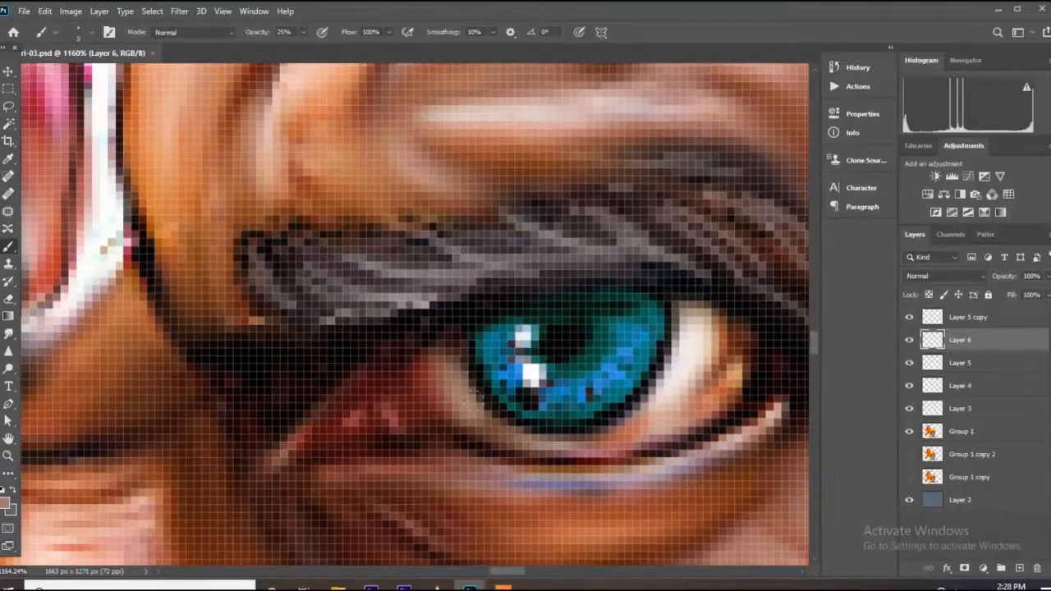
pyautogui.scroll(-6, 481, 394)
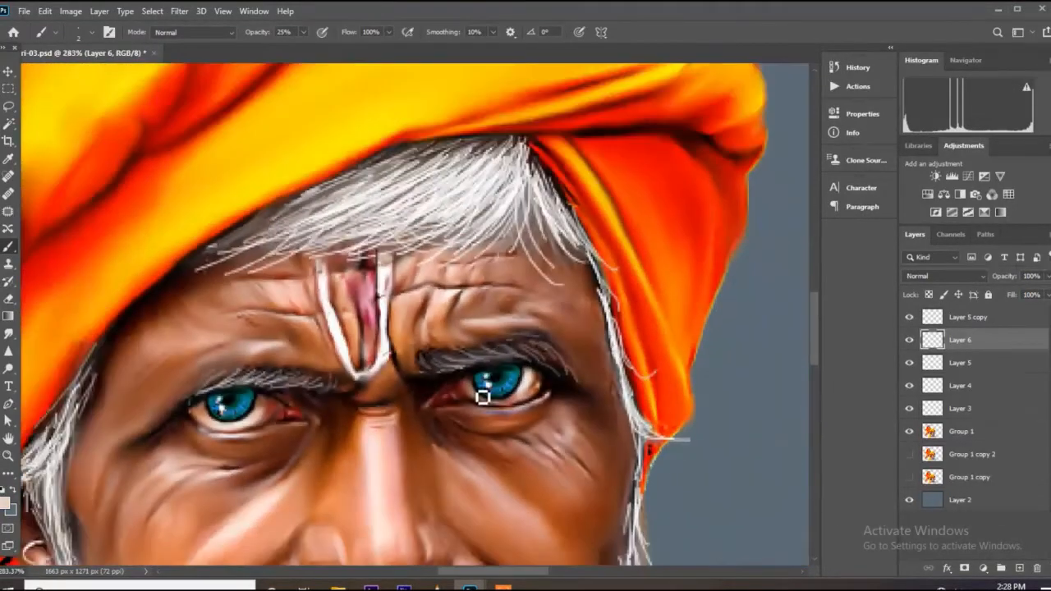
pyautogui.scroll(1, 475, 376)
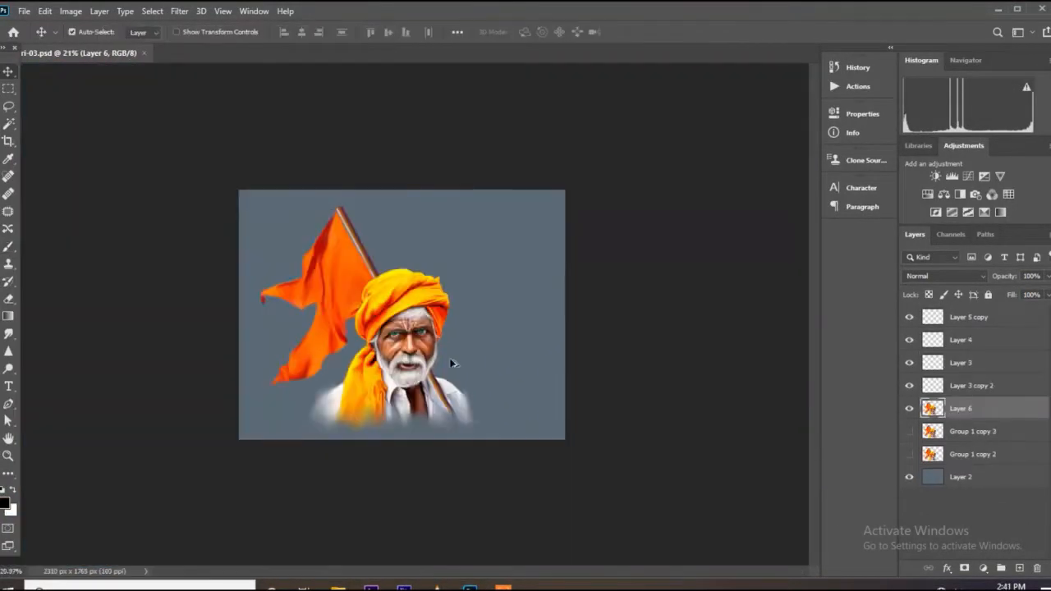
# Step: Move Layer 2 directly beneath Layer 6 and apply Brightness/Contrast to it with contrast 30
pyautogui.moveTo(960, 476); pyautogui.dragTo(961, 431)
pyautogui.scroll(-1, 403, 266)
pyautogui.click(70, 11)
pyautogui.moveTo(95, 47)
pyautogui.click(242, 47)
pyautogui.moveTo(523, 216); pyautogui.dragTo(526, 217)
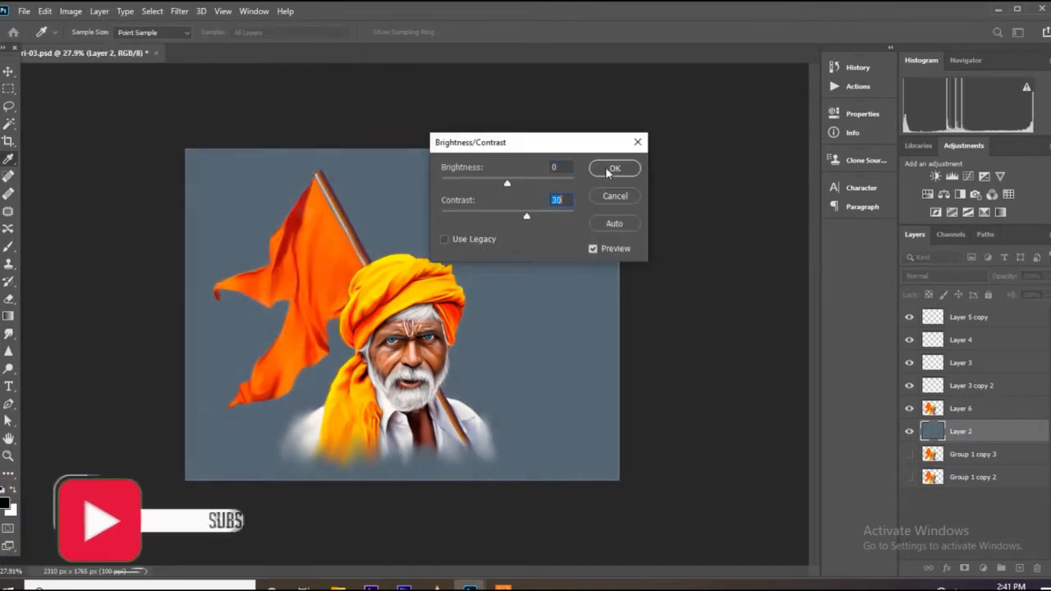
pyautogui.click(614, 169)
# Step: Add a new layer above Layer 2 and choose the cloud brush from the Digital-Painting-All-Brush_Artisa23 set for painting
pyautogui.scroll(-1, 698, 255)
pyautogui.click(1019, 569)
pyautogui.scroll(3, 533, 394)
pyautogui.click(9, 247)
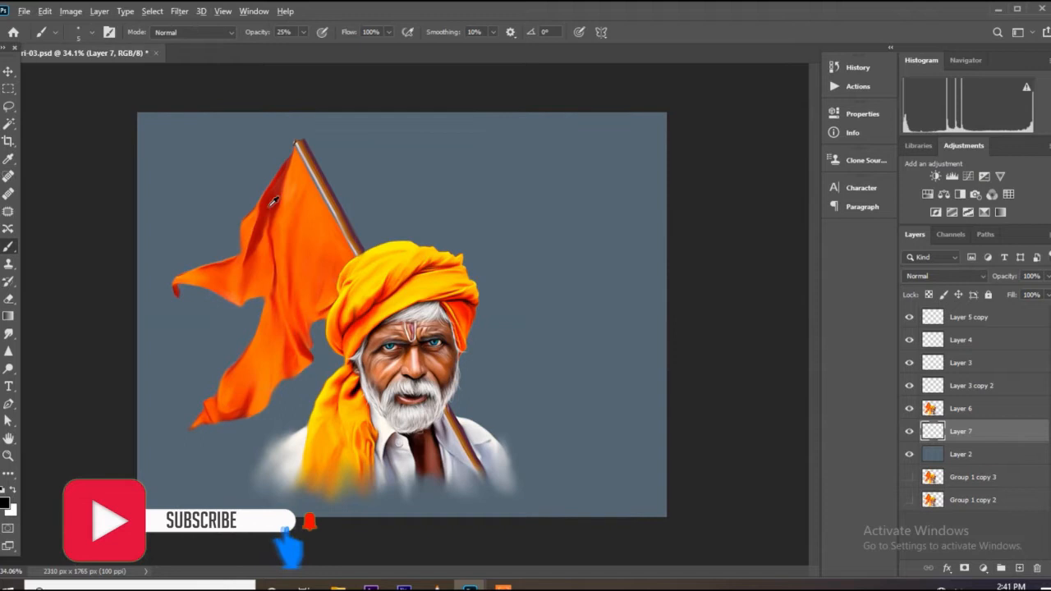
pyautogui.click(109, 32)
pyautogui.click(449, 184)
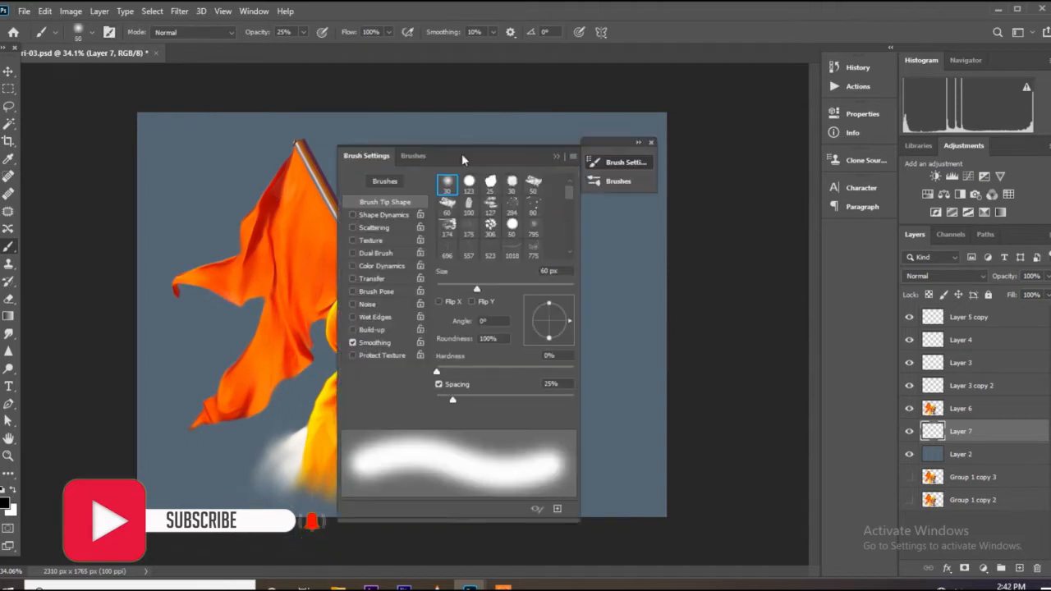
pyautogui.moveTo(462, 153); pyautogui.dragTo(462, 127)
pyautogui.click(414, 130)
pyautogui.moveTo(575, 235); pyautogui.dragTo(577, 351)
pyautogui.click(528, 363)
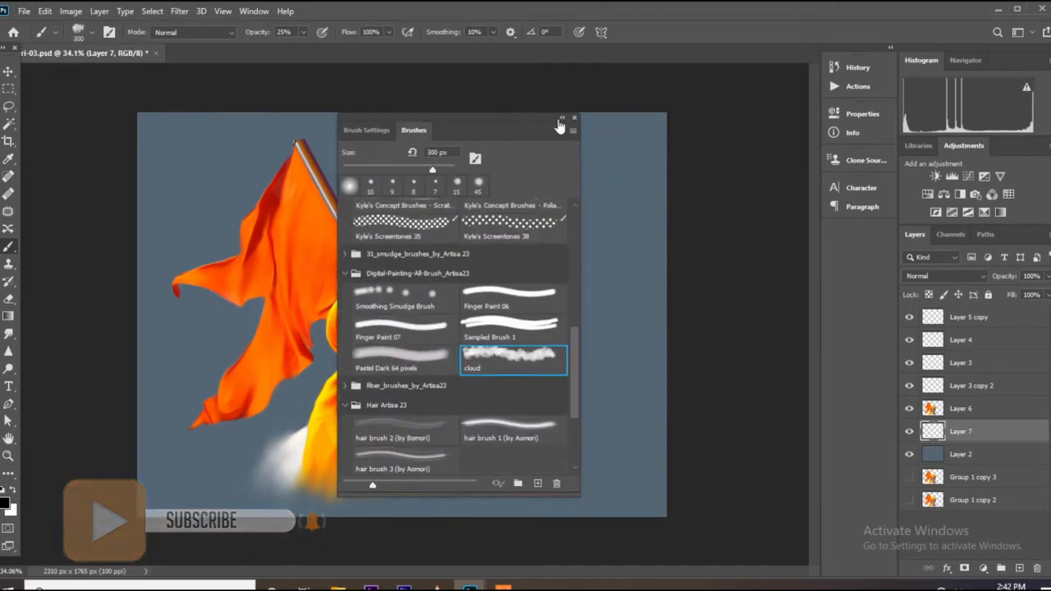
pyautogui.click(574, 118)
# Step: Pick a bright blue, raise the brush opacity to 42%, and paint soft blue clouds behind the turban's right side
pyautogui.scroll(-1, 443, 180)
pyautogui.scroll(2, 429, 203)
pyautogui.scroll(-1, 428, 203)
pyautogui.click(5, 504)
pyautogui.click(893, 290)
pyautogui.click(842, 257)
pyautogui.click(1005, 214)
pyautogui.moveTo(433, 228); pyautogui.dragTo(462, 371)
pyautogui.moveTo(311, 49); pyautogui.dragTo(316, 49)
pyautogui.moveTo(486, 246)
pyautogui.mouseDown()
pyautogui.moveTo(439, 339)
pyautogui.moveTo(493, 404)
pyautogui.moveTo(489, 368)
pyautogui.moveTo(542, 363)
pyautogui.mouseUp()
# Step: Paint an ochre cloud beside the right shoulder and strengthen the clouds above the turban with a brighter blue
pyautogui.keyDown('alt'); pyautogui.click(336, 391); pyautogui.keyUp('alt')
pyautogui.keyDown('alt'); pyautogui.click(473, 379); pyautogui.keyUp('alt')
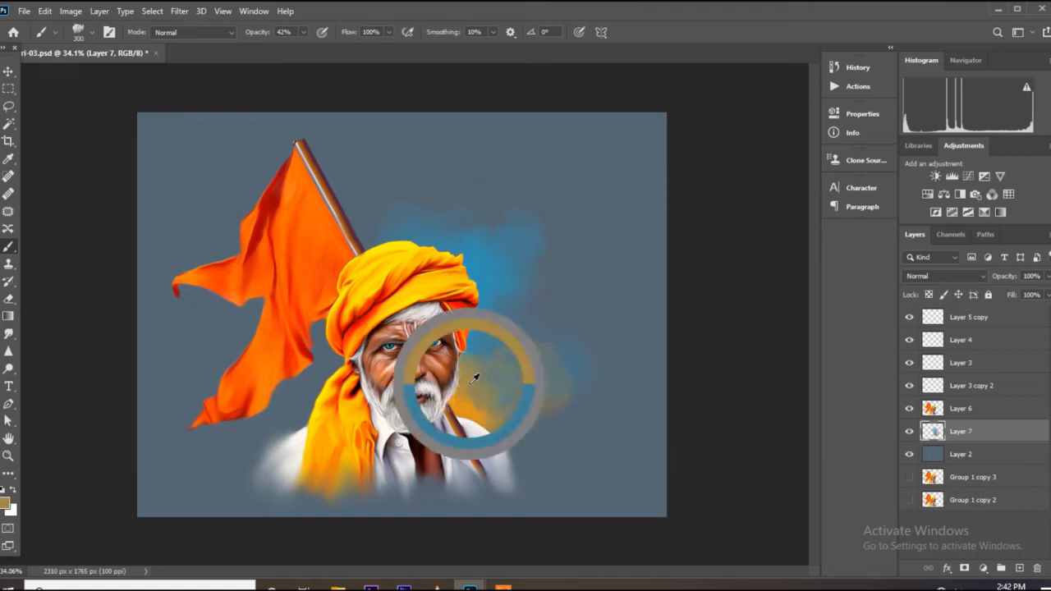
pyautogui.click(5, 503)
pyautogui.click(892, 294)
pyautogui.click(847, 235)
pyautogui.click(992, 211)
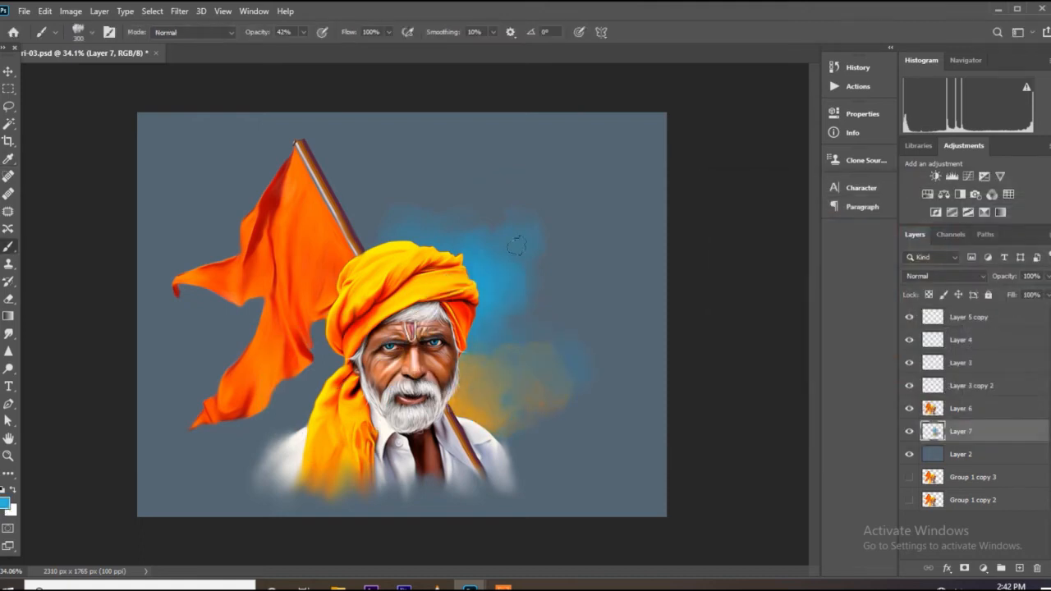
pyautogui.moveTo(516, 245); pyautogui.dragTo(411, 226)
# Step: Sample the flag's orange and paint orange clouds behind the flagpole and below the flag
pyautogui.keyDown('alt'); pyautogui.click(346, 264); pyautogui.keyUp('alt')
pyautogui.moveTo(349, 239); pyautogui.dragTo(362, 177)
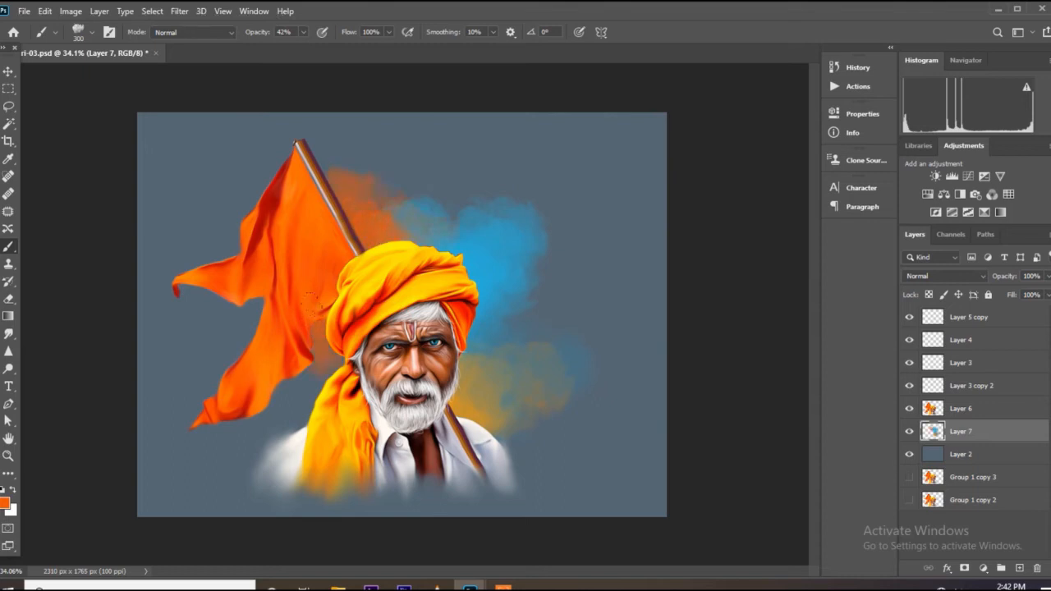
pyautogui.moveTo(336, 345); pyautogui.dragTo(267, 398)
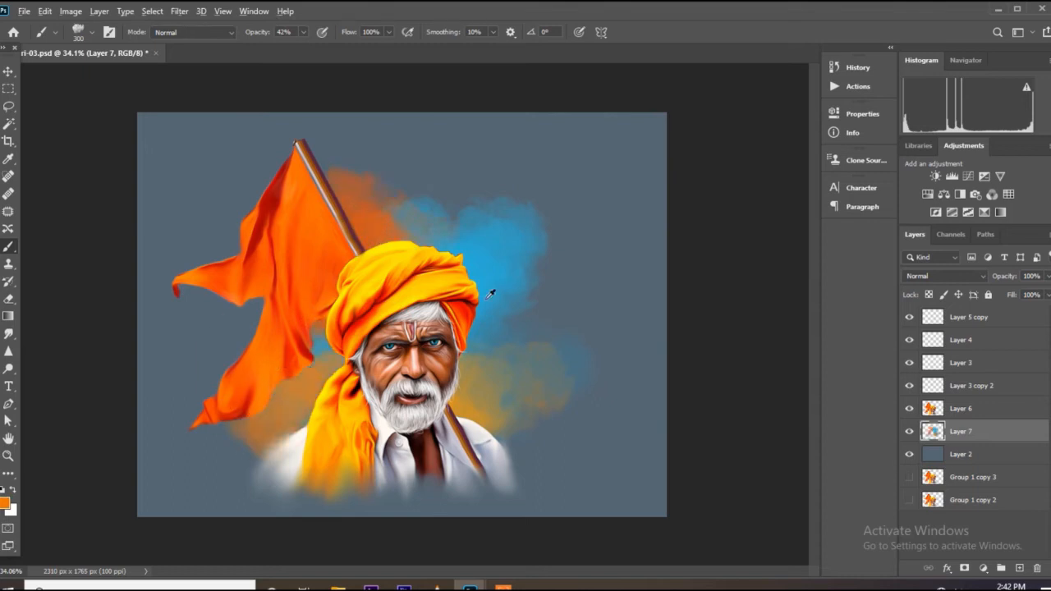
# Step: Paint grey-white mist around the man's right-hand shoulder, using tones sampled from the painting
pyautogui.keyDown('alt'); pyautogui.click(497, 426); pyautogui.keyUp('alt')
pyautogui.moveTo(497, 426); pyautogui.dragTo(521, 375)
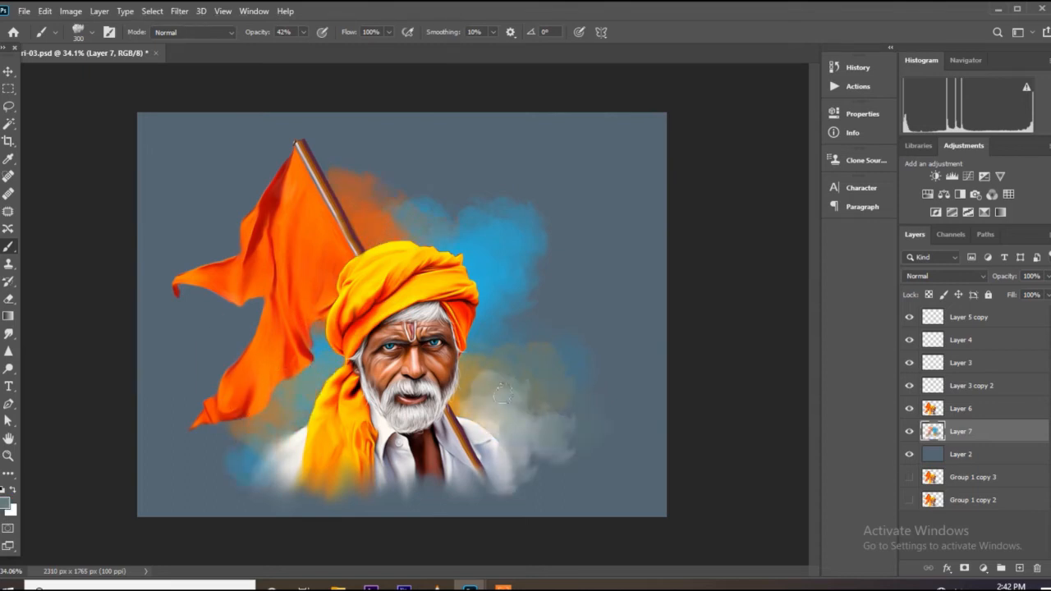
pyautogui.keyDown('alt'); pyautogui.click(513, 437); pyautogui.keyUp('alt')
pyautogui.moveTo(511, 434)
pyautogui.mouseDown()
pyautogui.moveTo(500, 419)
pyautogui.moveTo(570, 418)
pyautogui.mouseUp()
# Step: Try to extend the blue cloud from beside the face toward the right edge of the background
pyautogui.keyDown('alt'); pyautogui.click(534, 359); pyautogui.keyUp('alt')
pyautogui.keyDown('alt'); pyautogui.click(527, 292); pyautogui.keyUp('alt')
pyautogui.moveTo(538, 311); pyautogui.dragTo(595, 353)
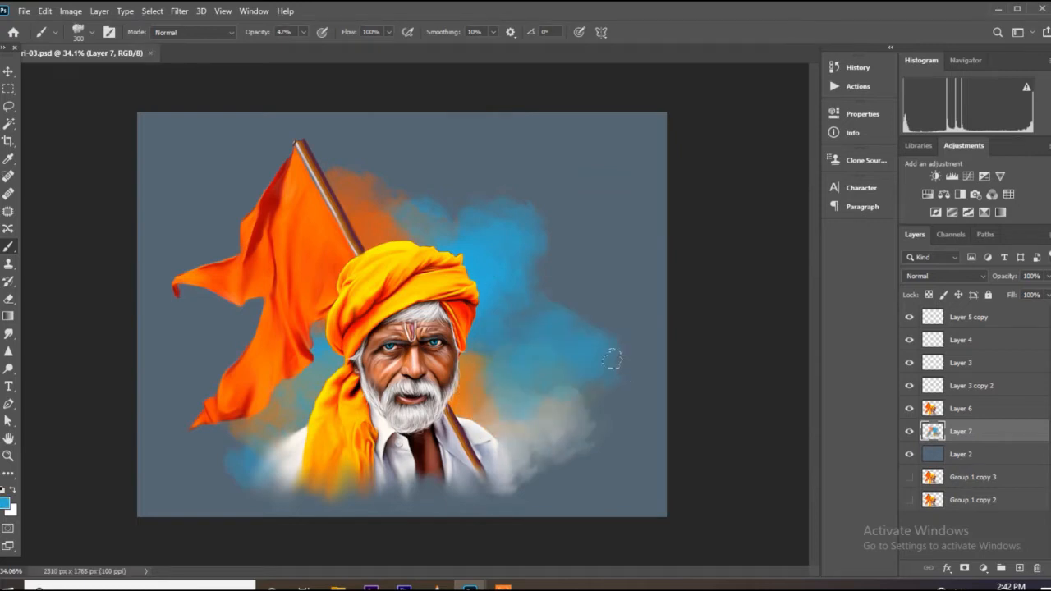
pyautogui.hotkey('ctrl', 'z')
# Step: Paint green and darker green clouds beside the face and around the shoulders
pyautogui.scroll(-3, 505, 356)
pyautogui.scroll(4, 514, 422)
pyautogui.click(5, 503)
pyautogui.moveTo(898, 310); pyautogui.dragTo(898, 341)
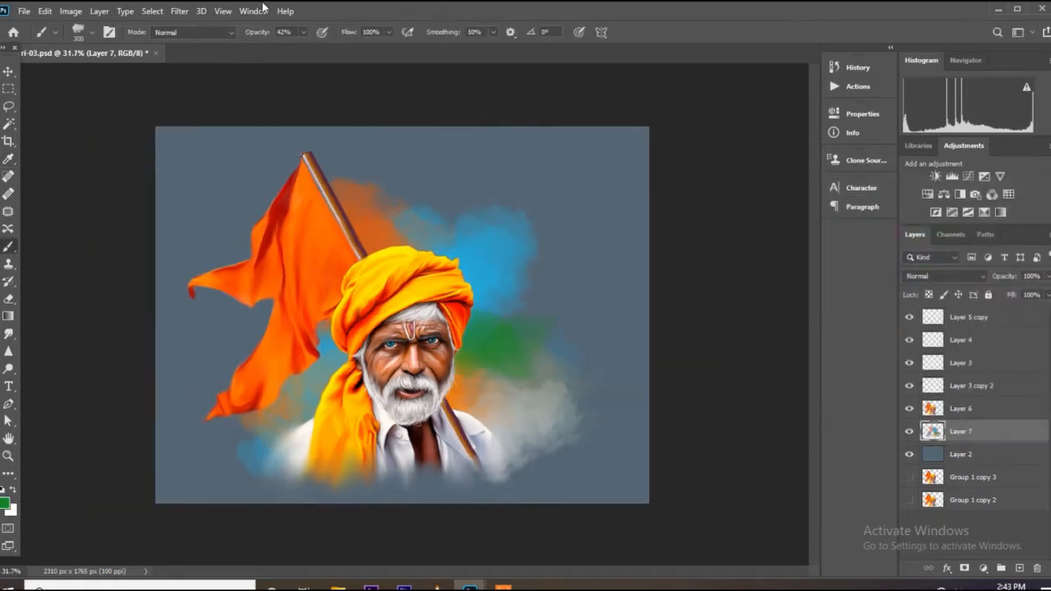
pyautogui.click(5, 504)
pyautogui.click(842, 323)
pyautogui.click(1002, 214)
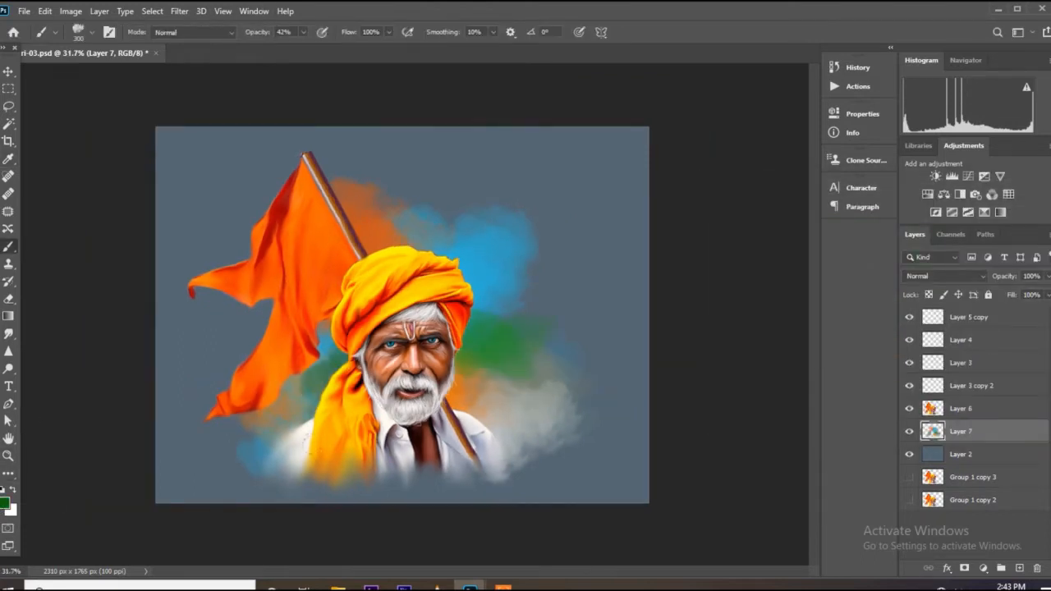
pyautogui.moveTo(491, 386); pyautogui.dragTo(517, 435)
# Step: Blend darker brown and ochre tones into the green cloud beside the beard
pyautogui.keyDown('alt'); pyautogui.click(471, 302); pyautogui.keyUp('alt')
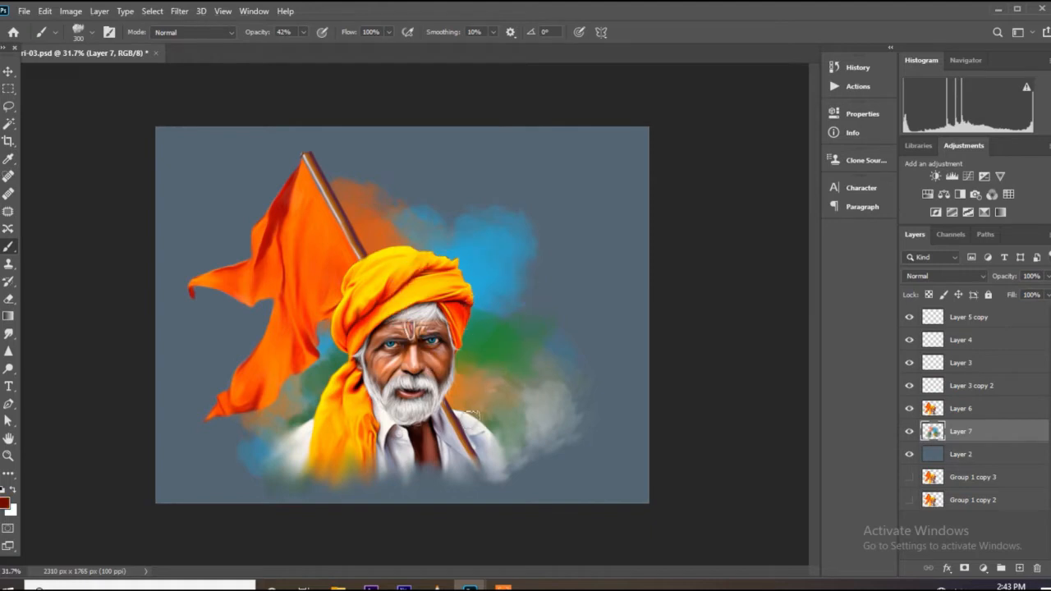
pyautogui.keyDown('alt'); pyautogui.click(481, 353); pyautogui.keyUp('alt')
pyautogui.keyDown('alt'); pyautogui.click(525, 347); pyautogui.keyUp('alt')
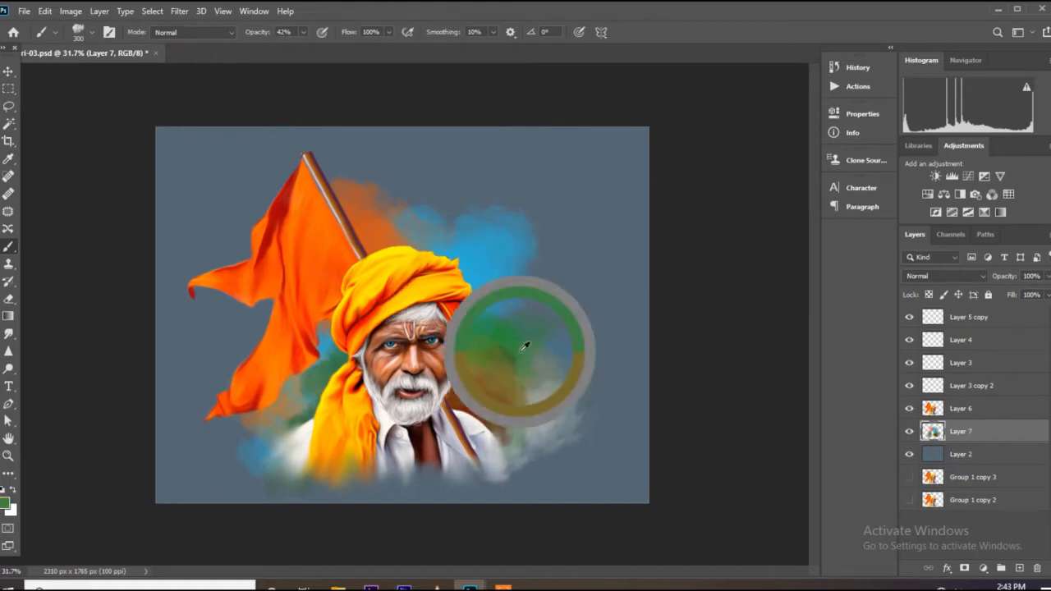
pyautogui.click(5, 503)
pyautogui.click(846, 324)
pyautogui.click(1011, 211)
pyautogui.keyDown('alt'); pyautogui.click(512, 308); pyautogui.keyUp('alt')
pyautogui.moveTo(467, 376)
pyautogui.mouseDown()
pyautogui.moveTo(512, 361)
pyautogui.moveTo(492, 435)
pyautogui.mouseUp()
# Step: Sample blue-green tones and spread soft blue clouds from the shoulder up the background's right side
pyautogui.keyDown('alt'); pyautogui.click(497, 348); pyautogui.keyUp('alt')
pyautogui.moveTo(525, 361); pyautogui.dragTo(493, 427)
pyautogui.keyDown('alt'); pyautogui.click(533, 378); pyautogui.keyUp('alt')
pyautogui.moveTo(492, 361)
pyautogui.mouseDown()
pyautogui.moveTo(538, 345)
pyautogui.moveTo(558, 305)
pyautogui.mouseUp()
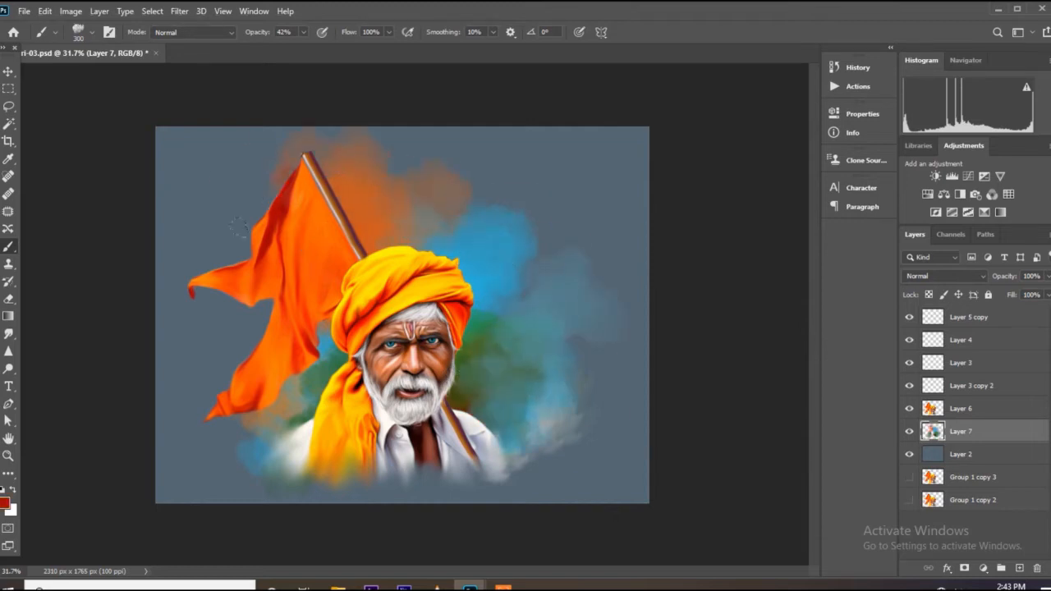
# Step: Paint deep red clouds along the flag's upper left edge and behind the flagpole
pyautogui.moveTo(239, 227); pyautogui.dragTo(279, 168)
pyautogui.moveTo(325, 337)
pyautogui.mouseDown()
pyautogui.moveTo(374, 222)
pyautogui.moveTo(399, 202)
pyautogui.moveTo(444, 222)
pyautogui.mouseUp()
pyautogui.keyDown('alt'); pyautogui.click(367, 197); pyautogui.keyUp('alt')
# Step: Sample blue from the background and extend the blue clouds above and to the right of the turban
pyautogui.keyDown('alt'); pyautogui.click(469, 234); pyautogui.keyUp('alt')
pyautogui.moveTo(427, 235)
pyautogui.mouseDown()
pyautogui.moveTo(404, 225)
pyautogui.moveTo(447, 212)
pyautogui.mouseUp()
pyautogui.moveTo(538, 252); pyautogui.dragTo(568, 213)
# Step: Sample reds near the flag and paint a red cloud down to the flag's left tip
pyautogui.keyDown('alt'); pyautogui.click(384, 218); pyautogui.keyUp('alt')
pyautogui.keyDown('alt'); pyautogui.click(260, 233); pyautogui.keyUp('alt')
pyautogui.moveTo(238, 239); pyautogui.dragTo(224, 258)
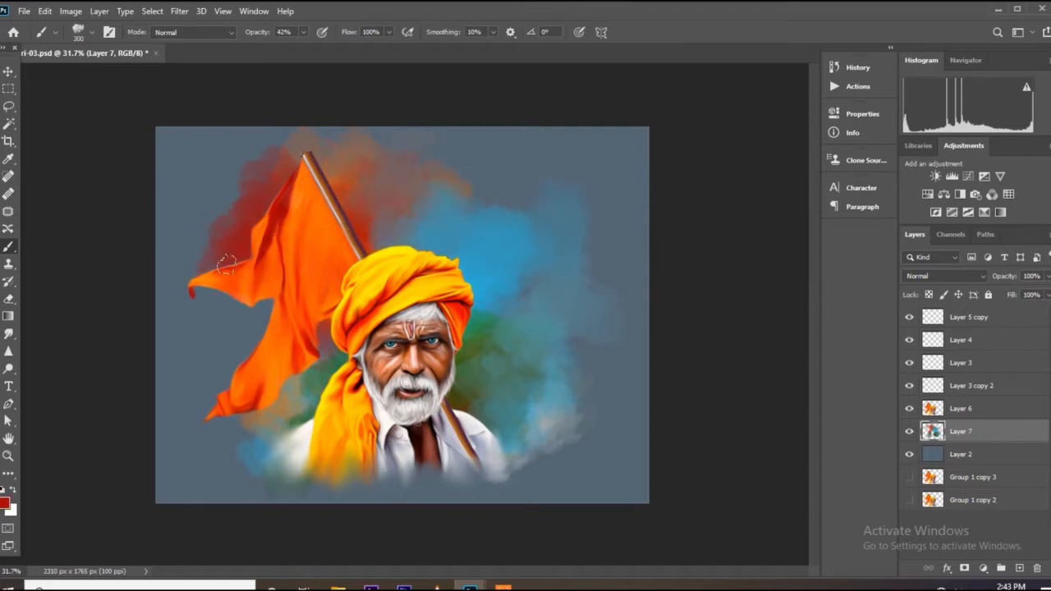
pyautogui.keyDown('alt'); pyautogui.click(238, 268); pyautogui.keyUp('alt')
pyautogui.moveTo(245, 222); pyautogui.dragTo(205, 261)
# Step: Paint muted orange clouds under the flag's left tip and yellow-ochre clouds below its lower tail
pyautogui.keyDown('alt'); pyautogui.click(276, 359); pyautogui.keyUp('alt')
pyautogui.moveTo(256, 316); pyautogui.dragTo(238, 357)
pyautogui.moveTo(332, 345); pyautogui.dragTo(316, 377)
pyautogui.moveTo(217, 382); pyautogui.dragTo(238, 424)
pyautogui.moveTo(223, 353); pyautogui.dragTo(233, 320)
pyautogui.keyDown('alt'); pyautogui.click(329, 429); pyautogui.keyUp('alt')
pyautogui.moveTo(287, 427); pyautogui.dragTo(206, 426)
# Step: Paint orange clouds to the right of the turban and a dull green cloud beside the right-hand shoulder
pyautogui.moveTo(479, 352)
pyautogui.mouseDown()
pyautogui.moveTo(493, 304)
pyautogui.moveTo(525, 309)
pyautogui.mouseUp()
pyautogui.keyDown('alt'); pyautogui.click(462, 327); pyautogui.keyUp('alt')
pyautogui.keyDown('alt'); pyautogui.click(498, 305); pyautogui.keyUp('alt')
pyautogui.moveTo(509, 270)
pyautogui.mouseDown()
pyautogui.moveTo(486, 282)
pyautogui.moveTo(546, 292)
pyautogui.moveTo(584, 261)
pyautogui.mouseUp()
pyautogui.keyDown('alt'); pyautogui.click(515, 233); pyautogui.keyUp('alt')
pyautogui.keyDown('alt'); pyautogui.click(513, 287); pyautogui.keyUp('alt')
pyautogui.keyDown('alt'); pyautogui.click(580, 287); pyautogui.keyUp('alt')
pyautogui.moveTo(491, 410)
pyautogui.mouseDown()
pyautogui.moveTo(516, 482)
pyautogui.moveTo(528, 454)
pyautogui.moveTo(507, 467)
pyautogui.moveTo(487, 456)
pyautogui.moveTo(529, 447)
pyautogui.mouseUp()
# Step: Sample brown and ochre tones and fill the background's lower left corner with ochre clouds
pyautogui.keyDown('alt'); pyautogui.click(434, 454); pyautogui.keyUp('alt')
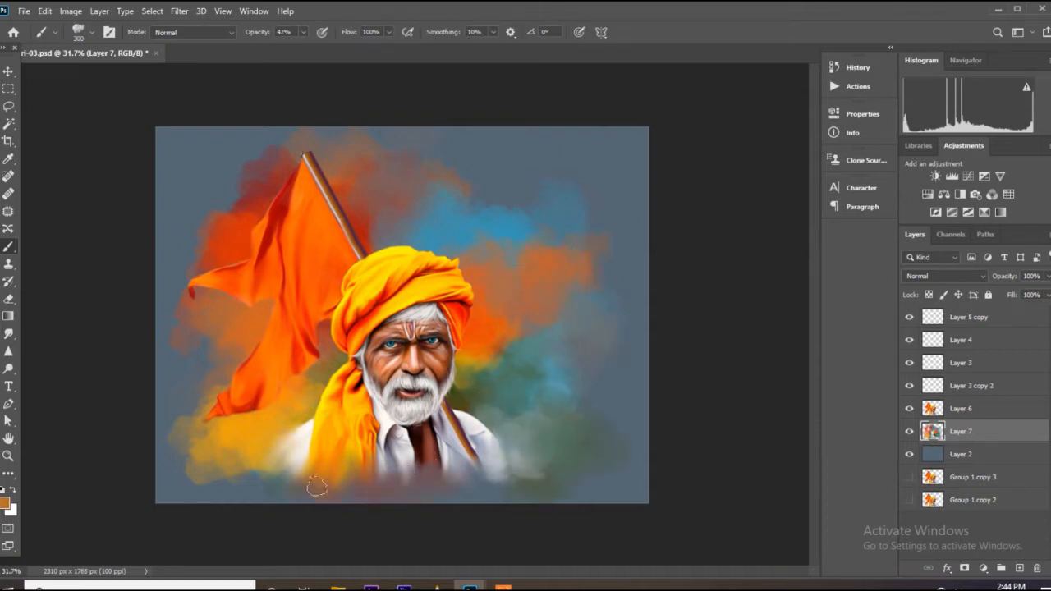
pyautogui.moveTo(317, 487); pyautogui.dragTo(362, 457)
pyautogui.keyDown('alt'); pyautogui.click(233, 460); pyautogui.keyUp('alt')
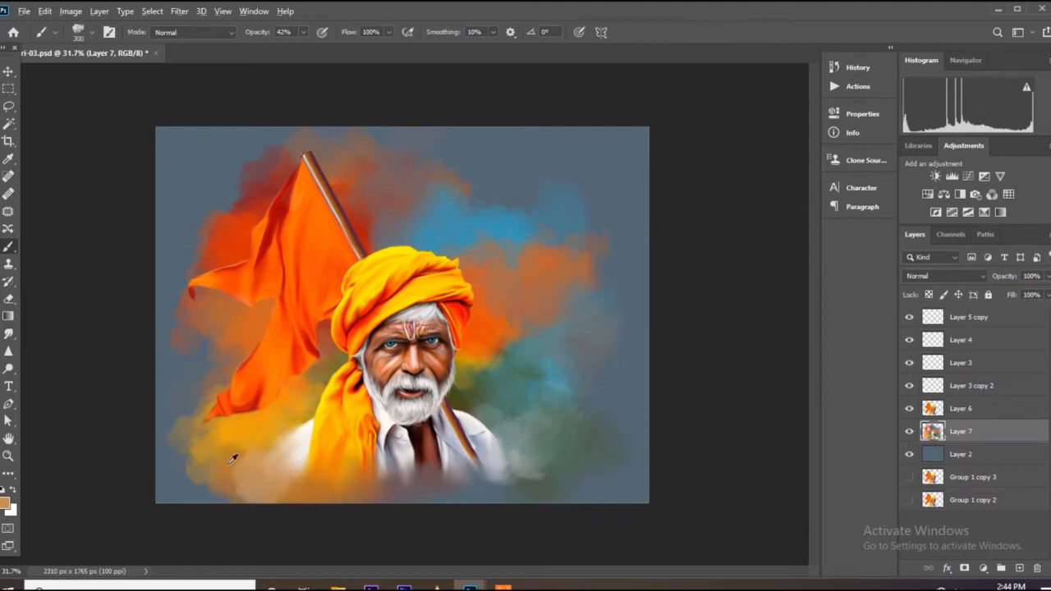
pyautogui.moveTo(188, 482)
pyautogui.mouseDown()
pyautogui.moveTo(370, 503)
pyautogui.moveTo(456, 472)
pyautogui.moveTo(351, 483)
pyautogui.mouseUp()
# Step: Sample a pale grey-blue and paint mist along the bottom edge below the right-hand shoulder
pyautogui.keyDown('alt'); pyautogui.click(498, 470); pyautogui.keyUp('alt')
pyautogui.moveTo(468, 487)
pyautogui.mouseDown()
pyautogui.moveTo(550, 484)
pyautogui.moveTo(571, 465)
pyautogui.mouseUp()
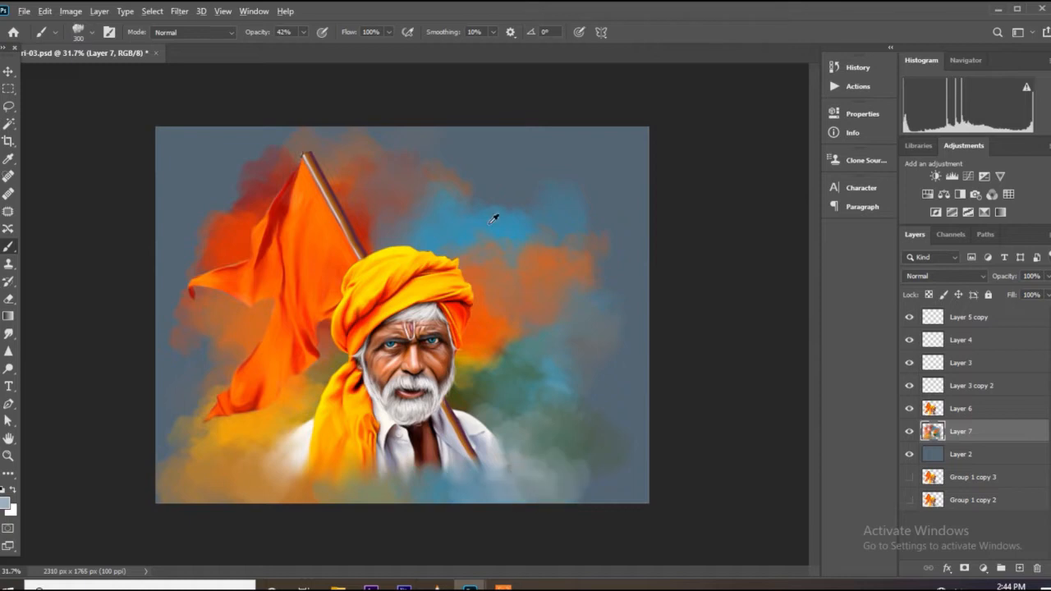
pyautogui.keyDown('alt'); pyautogui.click(573, 460); pyautogui.keyUp('alt')
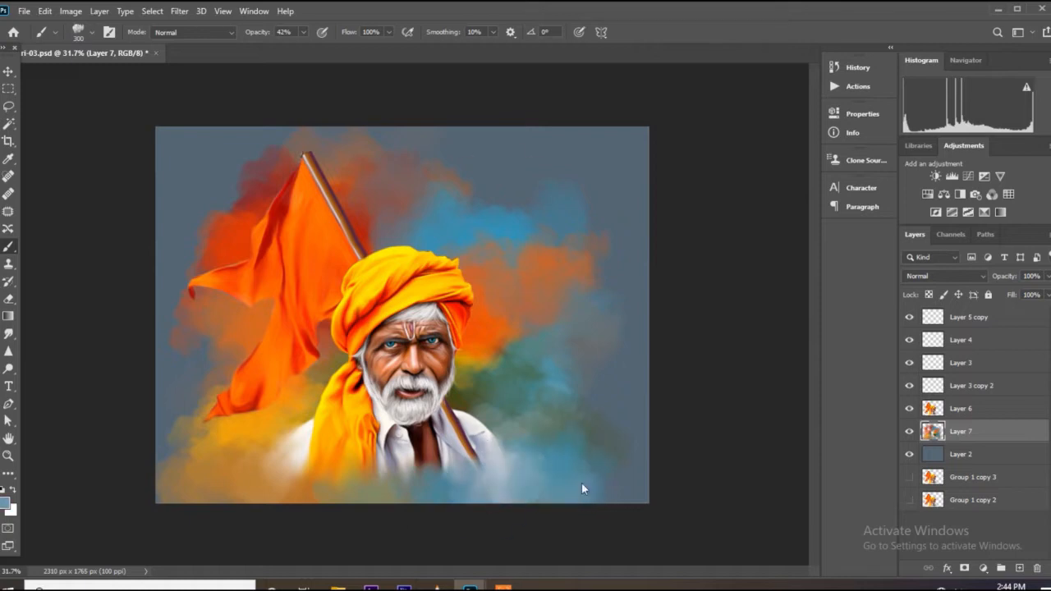
# Step: Blend orange beside the beard and paint blue clouds on both sides of the figure, using colour 2399dc
pyautogui.scroll(2, 610, 409)
pyautogui.keyDown('alt'); pyautogui.click(501, 337); pyautogui.keyUp('alt')
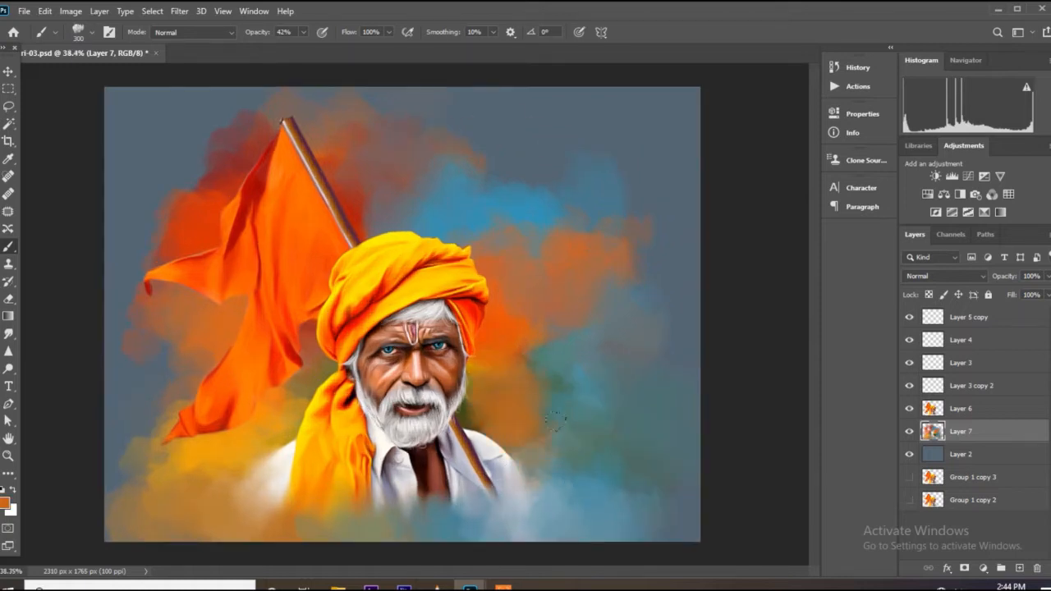
pyautogui.click(7, 503)
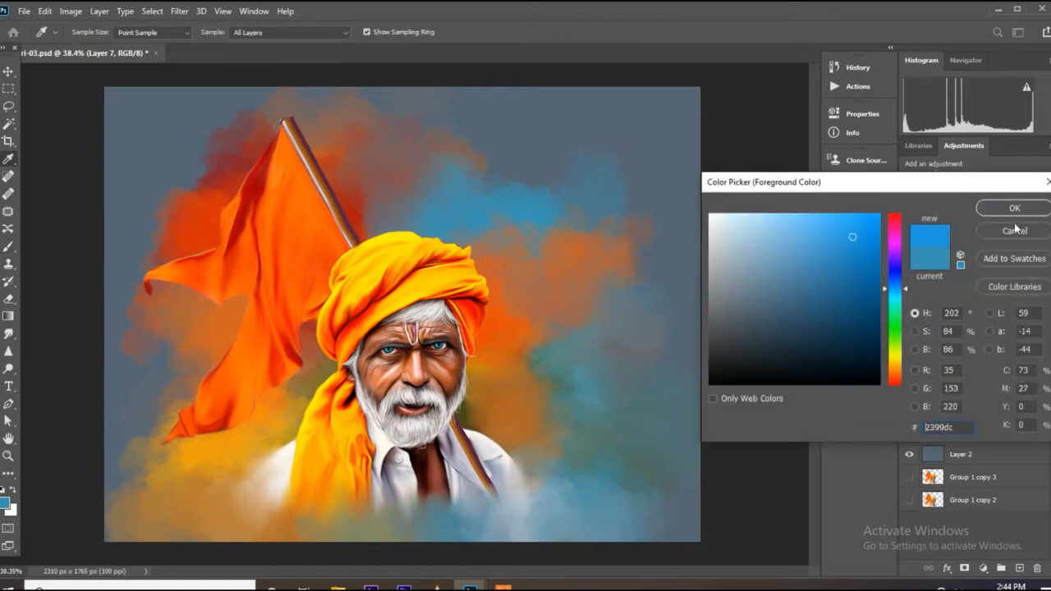
pyautogui.press('Return')
pyautogui.press('b')
pyautogui.moveTo(141, 375); pyautogui.dragTo(152, 361)
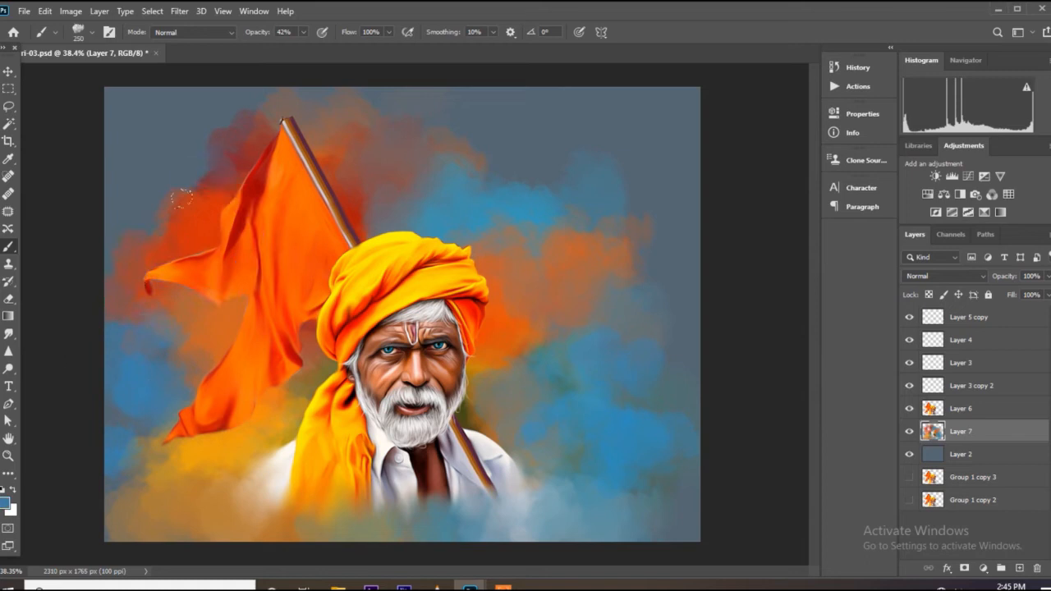
pyautogui.moveTo(181, 198); pyautogui.dragTo(163, 134)
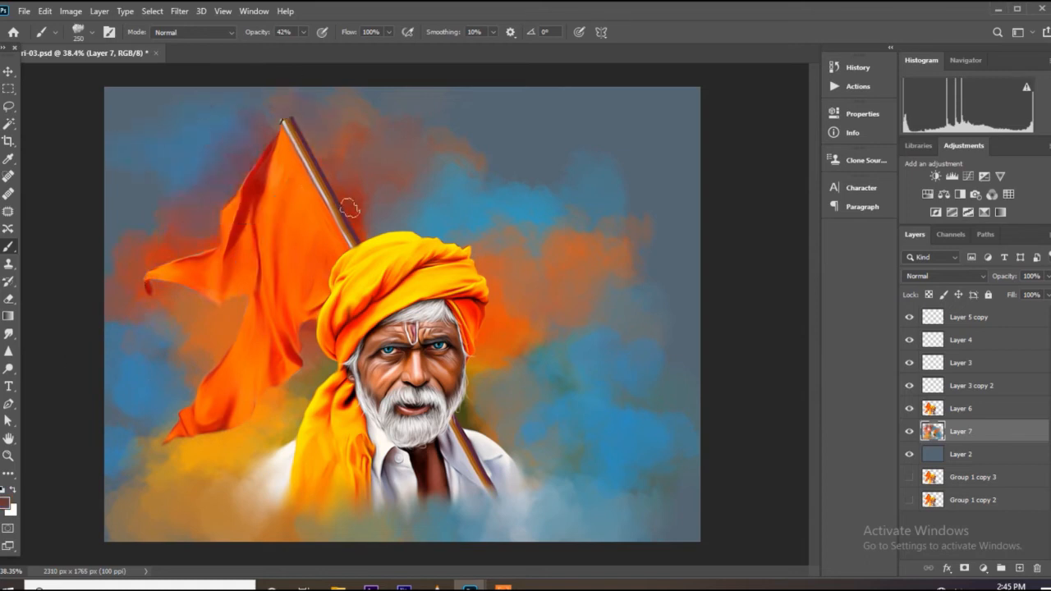
# Step: Paint a dark red-brown cloud and brighter orange patches behind the upper flagpole
pyautogui.moveTo(350, 209); pyautogui.dragTo(340, 124)
pyautogui.keyDown('alt'); pyautogui.click(319, 201); pyautogui.keyUp('alt')
pyautogui.moveTo(354, 181); pyautogui.dragTo(403, 188)
# Step: Blend orange-brown into the cloud beside the beard and extend the blue cloud at the upper right
pyautogui.keyDown('alt'); pyautogui.click(448, 208); pyautogui.keyUp('alt')
pyautogui.keyDown('alt'); pyautogui.click(508, 343); pyautogui.keyUp('alt')
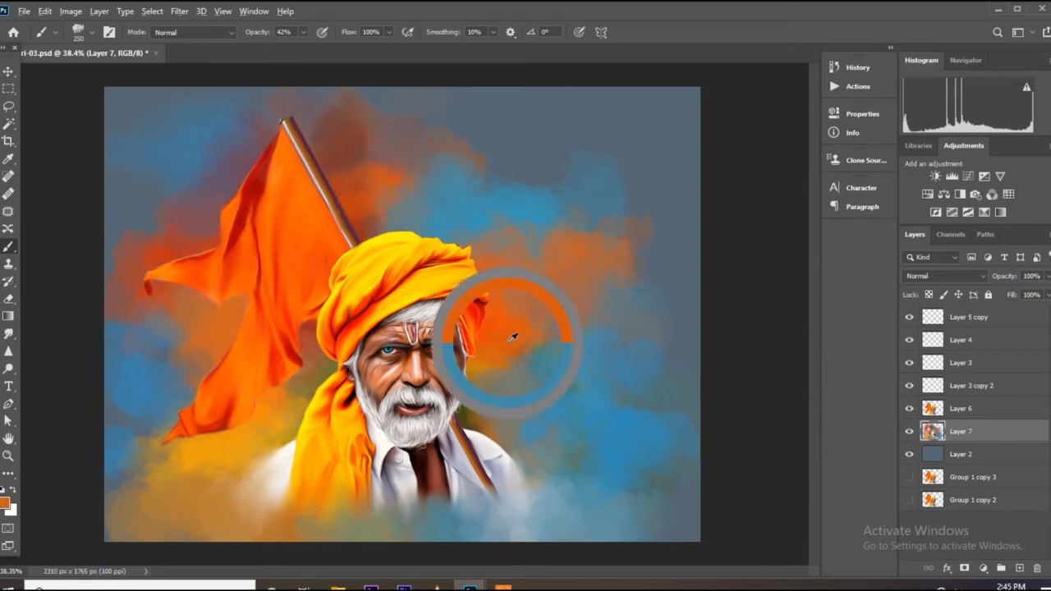
pyautogui.keyDown('alt'); pyautogui.click(479, 427); pyautogui.keyUp('alt')
pyautogui.moveTo(495, 410)
pyautogui.mouseDown()
pyautogui.moveTo(480, 388)
pyautogui.moveTo(526, 373)
pyautogui.mouseUp()
pyautogui.keyDown('alt'); pyautogui.click(540, 426); pyautogui.keyUp('alt')
pyautogui.moveTo(536, 172); pyautogui.dragTo(563, 162)
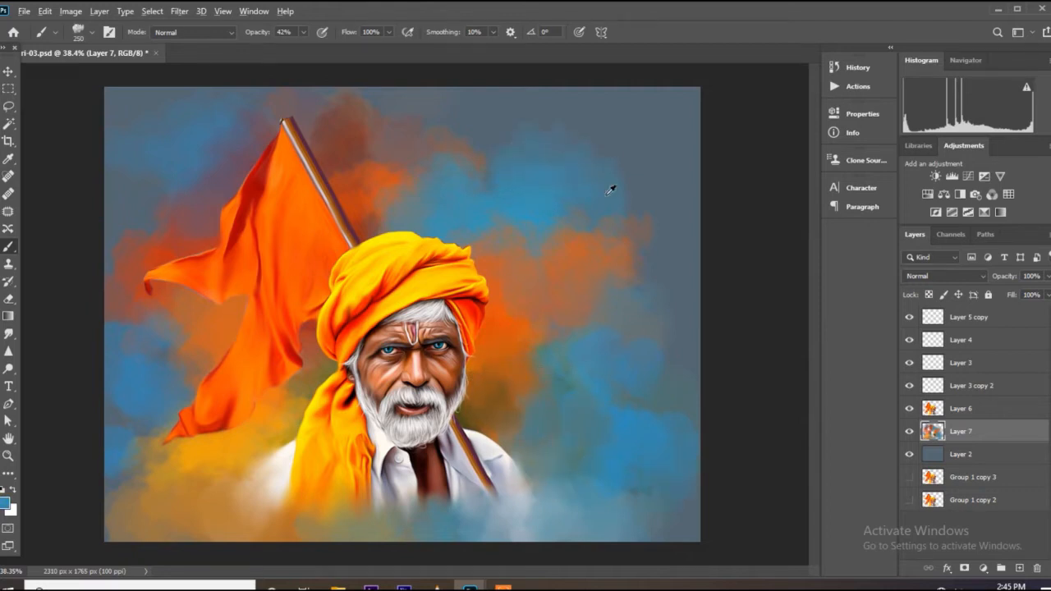
# Step: Paint a mauve haze along the left edge and in the lower right corner with a 600 px cloud brush
pyautogui.scroll(-1, 270, 169)
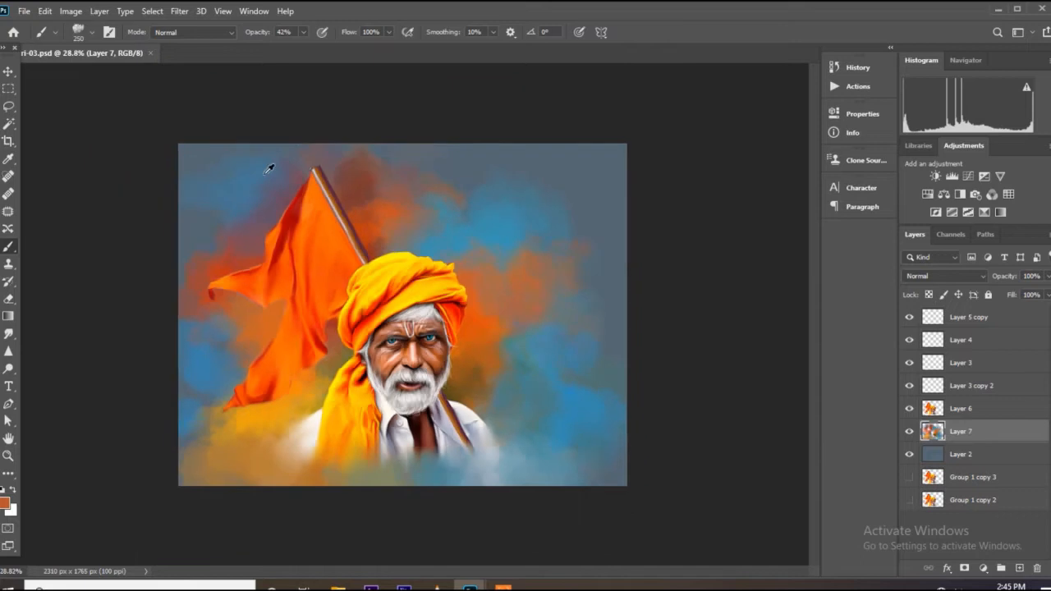
pyautogui.moveTo(122, 391); pyautogui.dragTo(44, 345)
pyautogui.moveTo(71, 379); pyautogui.dragTo(141, 452)
pyautogui.moveTo(616, 497)
pyautogui.mouseDown()
pyautogui.moveTo(622, 472)
pyautogui.moveTo(649, 459)
pyautogui.mouseUp()
pyautogui.click(534, 507)
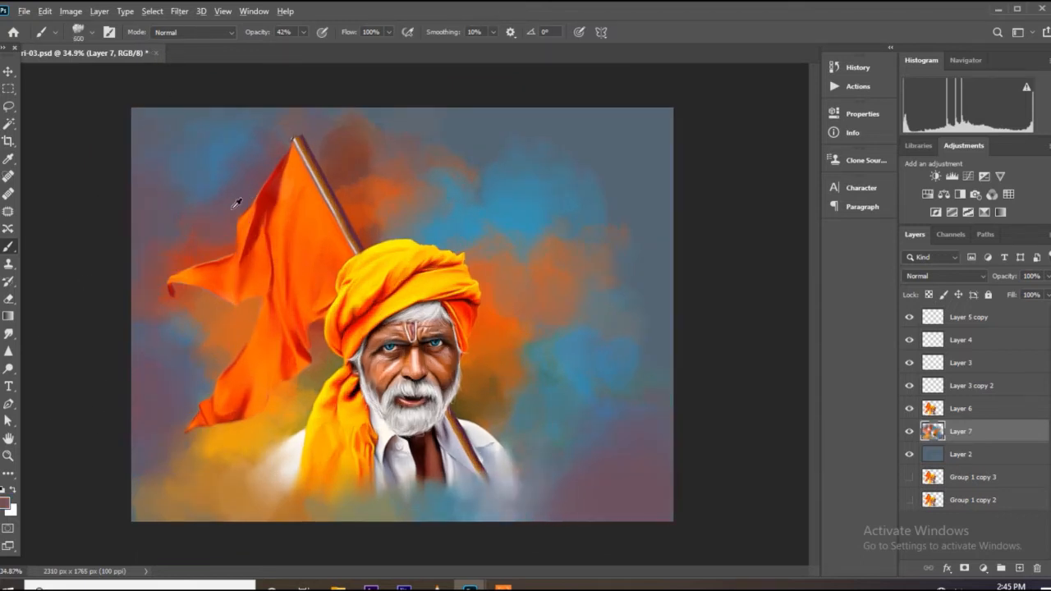
# Step: Pick a darker purple, reduce the brush to 300 px, and deepen the background's lower right corner
pyautogui.click(4, 503)
pyautogui.click(797, 321)
pyautogui.click(1039, 208)
pyautogui.press('[')
pyautogui.press('[')
pyautogui.press('[')
pyautogui.moveTo(598, 540)
pyautogui.mouseDown()
pyautogui.moveTo(623, 480)
pyautogui.moveTo(552, 530)
pyautogui.mouseUp()
# Step: Choose another dark purple tone and extend the shadowy cloud up the lower right edge
pyautogui.click(12, 510)
pyautogui.click(747, 344)
pyautogui.click(1037, 206)
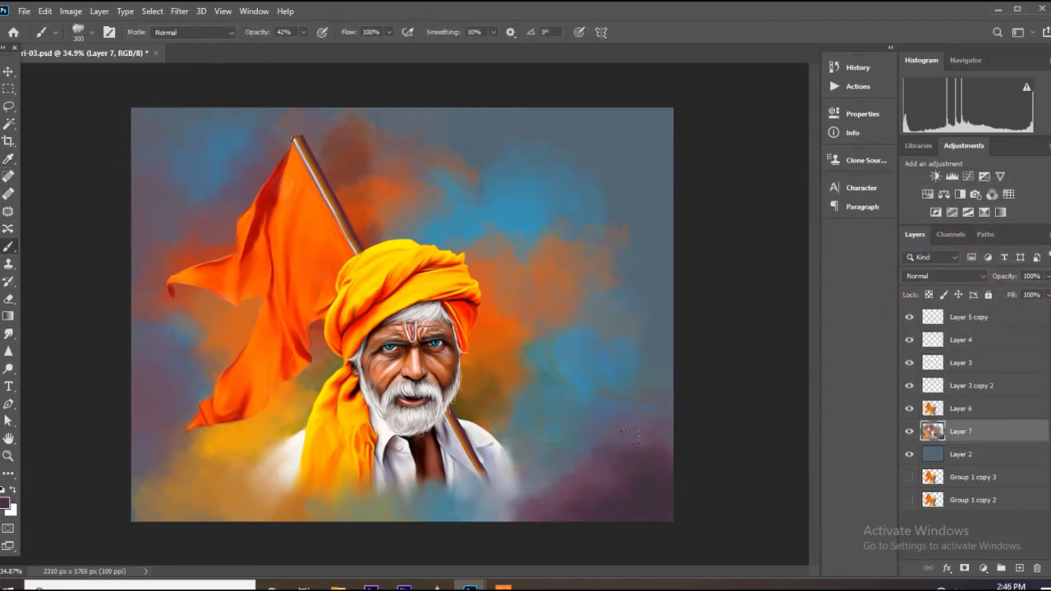
pyautogui.moveTo(638, 411); pyautogui.dragTo(657, 397)
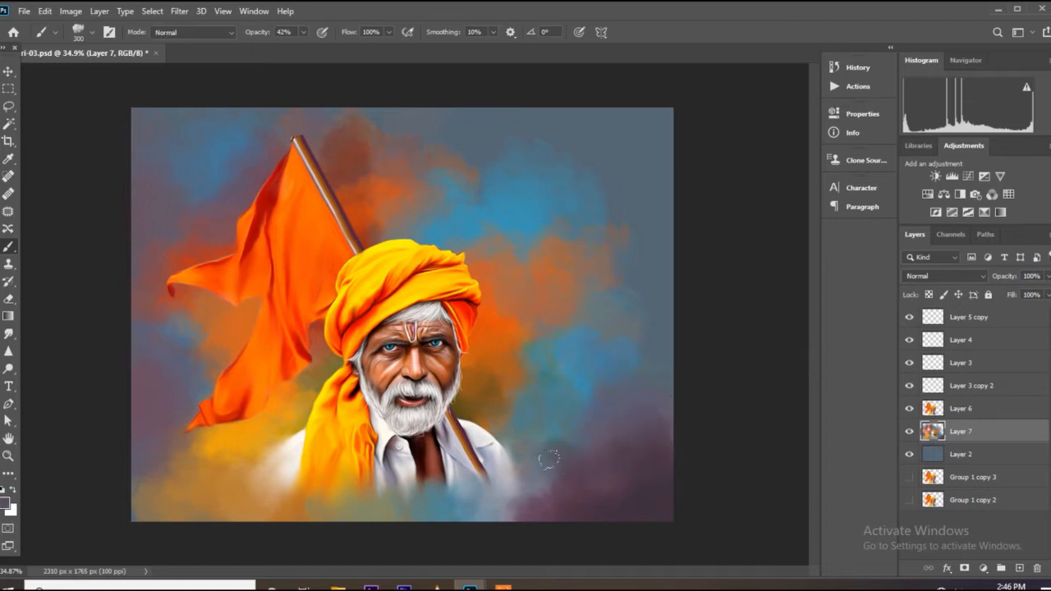
# Step: Blend blue tones between the right-hand shoulder and the purple corner cloud
pyautogui.moveTo(526, 495)
pyautogui.mouseDown()
pyautogui.moveTo(606, 493)
pyautogui.moveTo(549, 520)
pyautogui.mouseUp()
pyautogui.keyDown('alt'); pyautogui.click(609, 498); pyautogui.keyUp('alt')
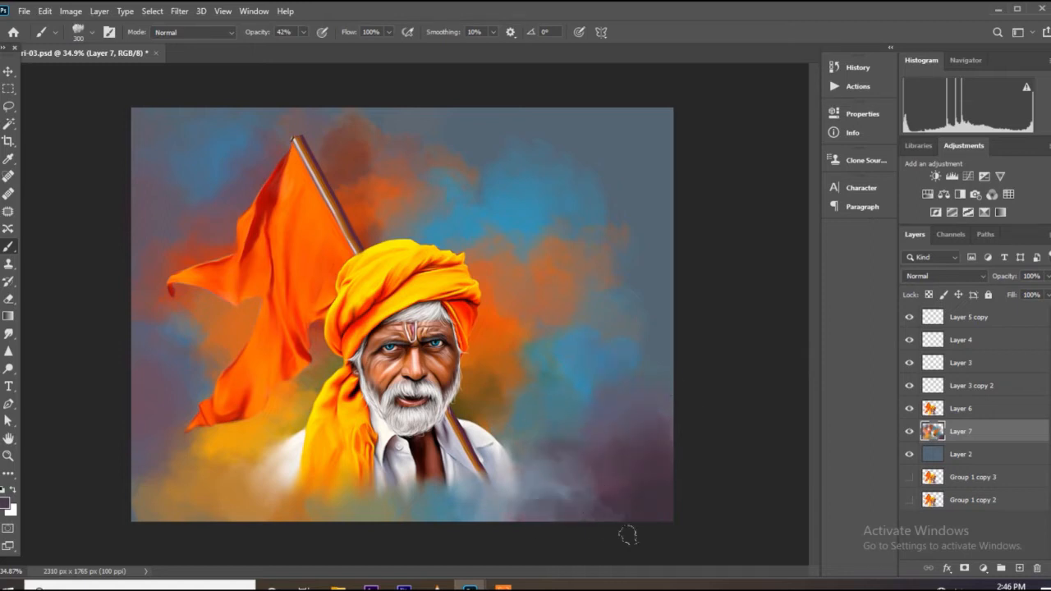
pyautogui.moveTo(555, 446); pyautogui.dragTo(563, 505)
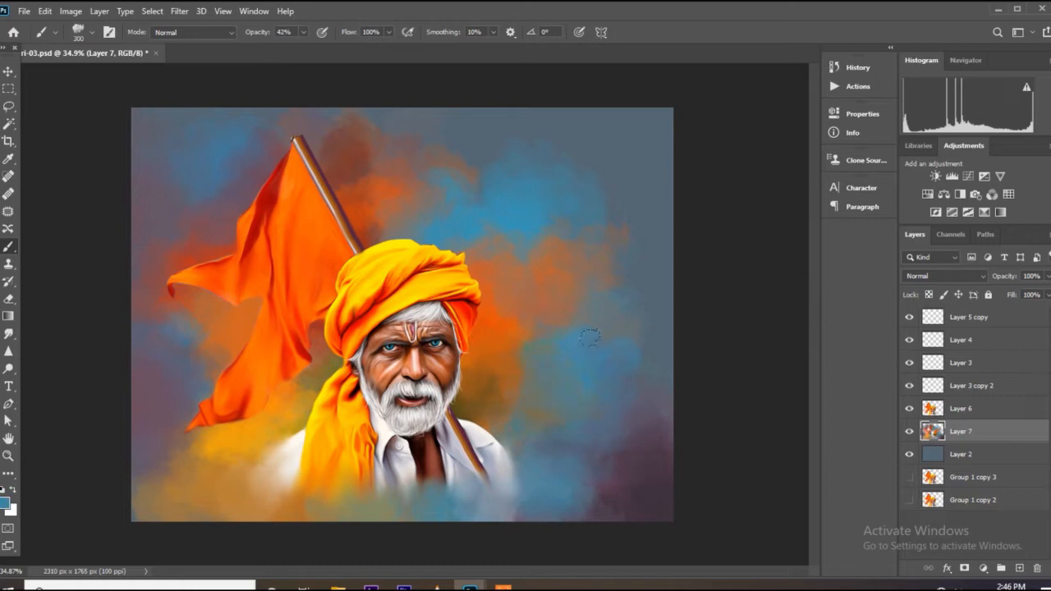
# Step: Blend sampled orange and brown tones around the flagpole's top and above the turban, and save the document
pyautogui.scroll(-1, 552, 327)
pyautogui.keyDown('alt'); pyautogui.click(399, 189); pyautogui.keyUp('alt')
pyautogui.keyDown('alt'); pyautogui.click(363, 188); pyautogui.keyUp('alt')
pyautogui.moveTo(345, 166)
pyautogui.mouseDown()
pyautogui.moveTo(283, 224)
pyautogui.moveTo(359, 230)
pyautogui.moveTo(405, 206)
pyautogui.mouseUp()
pyautogui.keyDown('alt'); pyautogui.click(316, 202); pyautogui.keyUp('alt')
pyautogui.keyDown('alt'); pyautogui.click(349, 204); pyautogui.keyUp('alt')
pyautogui.keyDown('alt'); pyautogui.click(450, 245); pyautogui.keyUp('alt')
pyautogui.keyDown('alt'); pyautogui.click(334, 169); pyautogui.keyUp('alt')
pyautogui.keyDown('alt'); pyautogui.click(382, 165); pyautogui.keyUp('alt')
pyautogui.moveTo(333, 183)
pyautogui.mouseDown()
pyautogui.moveTo(275, 194)
pyautogui.moveTo(256, 182)
pyautogui.mouseUp()
pyautogui.scroll(2, 318, 210)
pyautogui.scroll(-2, 319, 210)
pyautogui.hotkey('ctrl', 's')
# Step: Sample the yellow-ochre background and blend it around the flag's lower tail
pyautogui.scroll(2, 222, 431)
pyautogui.scroll(-1, 222, 431)
pyautogui.keyDown('alt'); pyautogui.click(260, 425); pyautogui.keyUp('alt')
pyautogui.moveTo(202, 411); pyautogui.dragTo(195, 427)
pyautogui.scroll(2, 197, 425)
pyautogui.scroll(-1, 197, 425)
pyautogui.scroll(-1, 403, 314)
pyautogui.scroll(1, 403, 315)
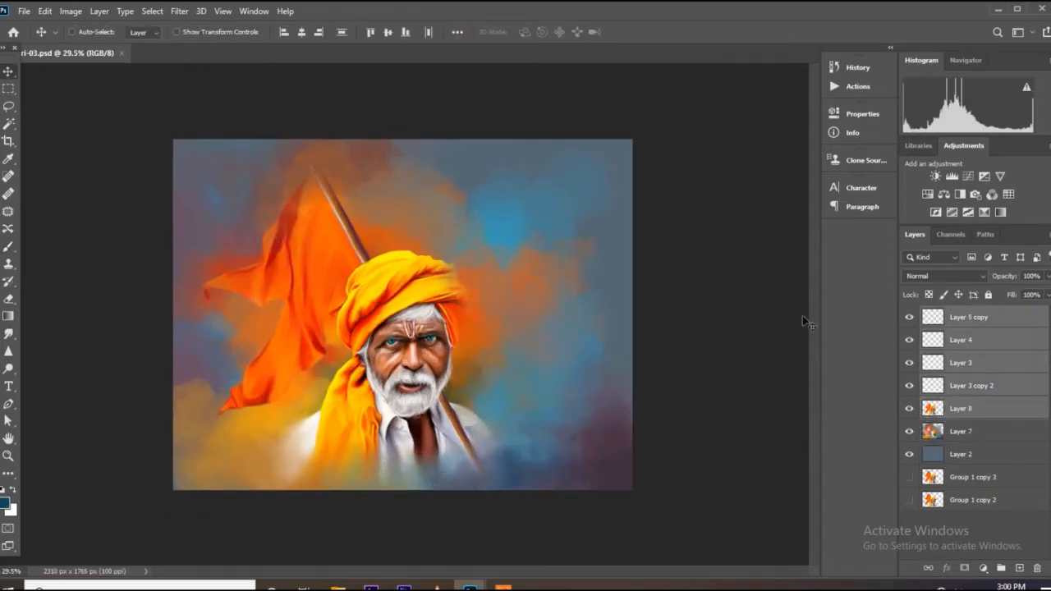
# Step: Group the selected portrait layers with a backup copy of the group beneath Layer 2, and merge the original group
pyautogui.hotkey('ctrl', 'g')
pyautogui.moveTo(967, 317); pyautogui.dragTo(967, 370)
pyautogui.rightClick(954, 317)
pyautogui.click(874, 470)
pyautogui.scroll(-2, 530, 325)
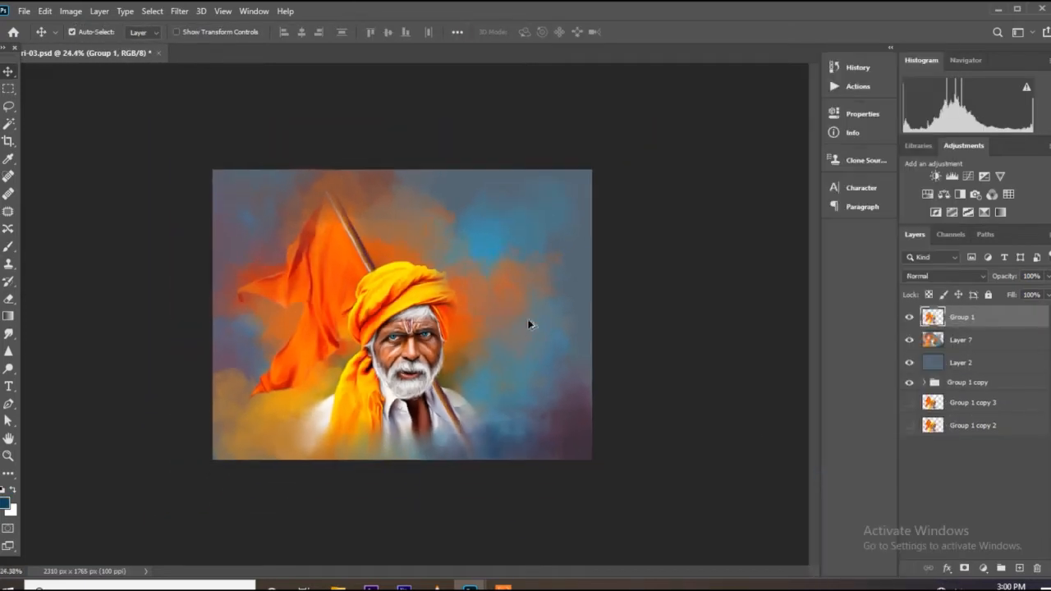
# Step: Add a new layer above Group 1, load Group 1's outline as a selection and switch to the Brush tool
pyautogui.scroll(1, 530, 325)
pyautogui.scroll(1, 506, 329)
pyautogui.click(1018, 568)
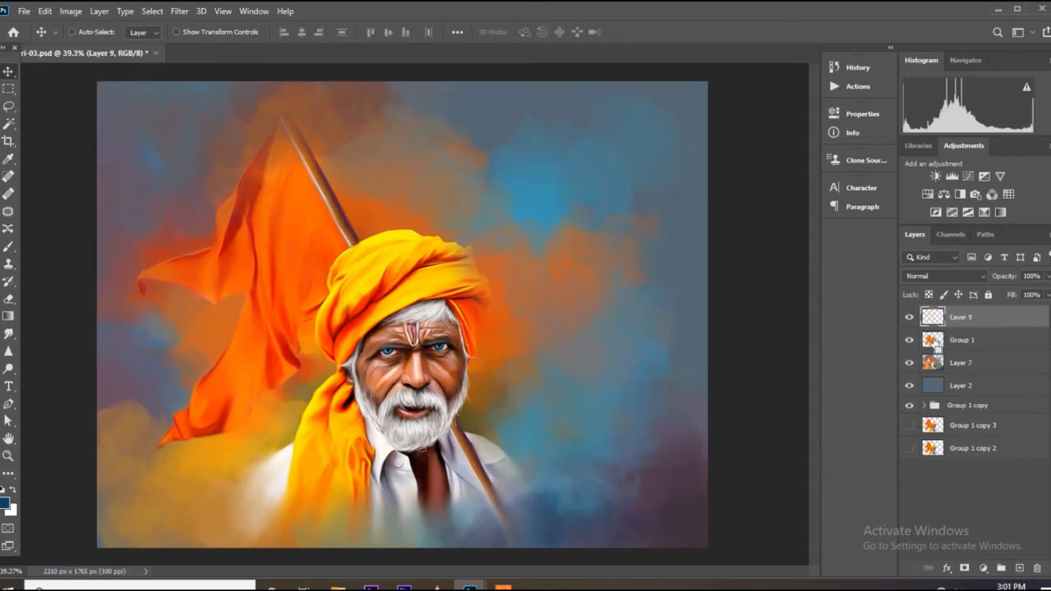
pyautogui.keyDown('ctrl'); pyautogui.click(933, 340); pyautogui.keyUp('ctrl')
pyautogui.scroll(1, 438, 386)
pyautogui.click(8, 247)
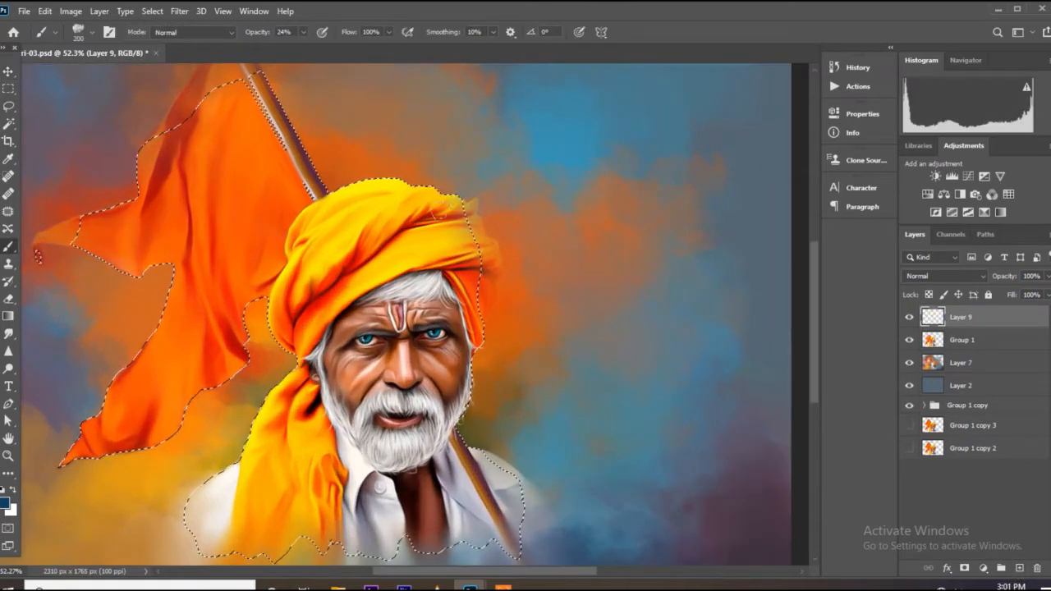
# Step: Change from the textured brush to a soft round brush with 11% opacity
pyautogui.scroll(-2, 522, 438)
pyautogui.click(110, 33)
pyautogui.click(490, 131)
pyautogui.moveTo(653, 337); pyautogui.dragTo(662, 216)
pyautogui.click(486, 233)
pyautogui.click(633, 131)
pyautogui.click(407, 117)
pyautogui.scroll(-3, 400, 382)
pyautogui.scroll(6, 398, 382)
# Step: Set Layer 9's blend mode to Color and choose an orange foreground colour
pyautogui.click(945, 277)
pyautogui.click(921, 557)
pyautogui.click(4, 503)
pyautogui.click(896, 370)
pyautogui.click(850, 228)
pyautogui.moveTo(896, 371); pyautogui.dragTo(898, 376)
pyautogui.click(1004, 211)
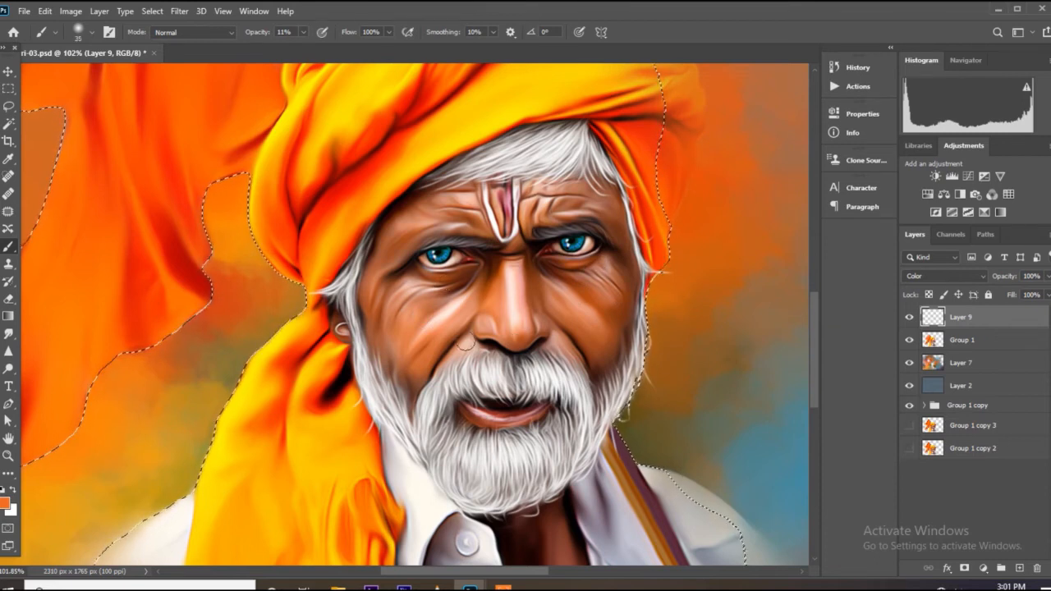
# Step: Brush a light orange tint over the face, neck and lips on Layer 9, resizing the brush as needed
pyautogui.scroll(-2, 575, 316)
pyautogui.press(']')
pyautogui.press(']')
pyautogui.press(']')
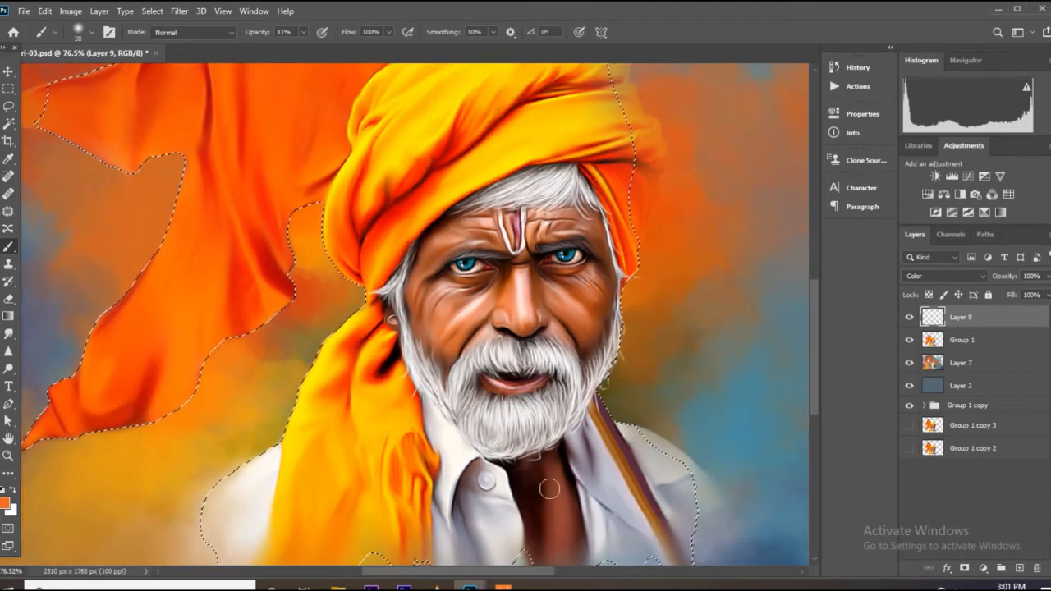
pyautogui.scroll(4, 532, 368)
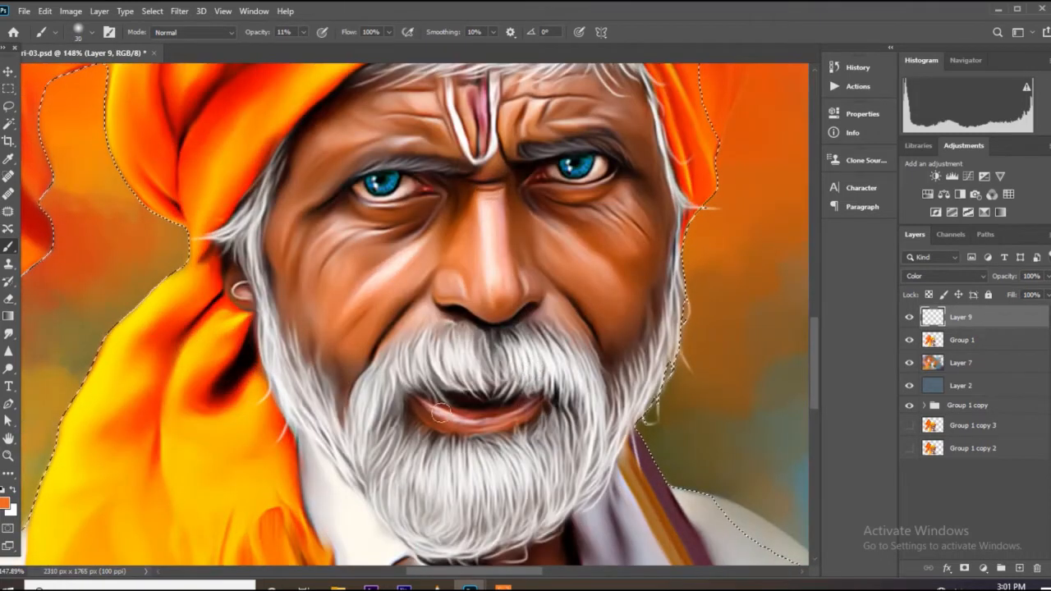
pyautogui.scroll(-6, 456, 341)
# Step: Add a new layer above Layer 9 in Color blend mode and set the foreground to magenta ae2264
pyautogui.click(1019, 568)
pyautogui.scroll(4, 566, 268)
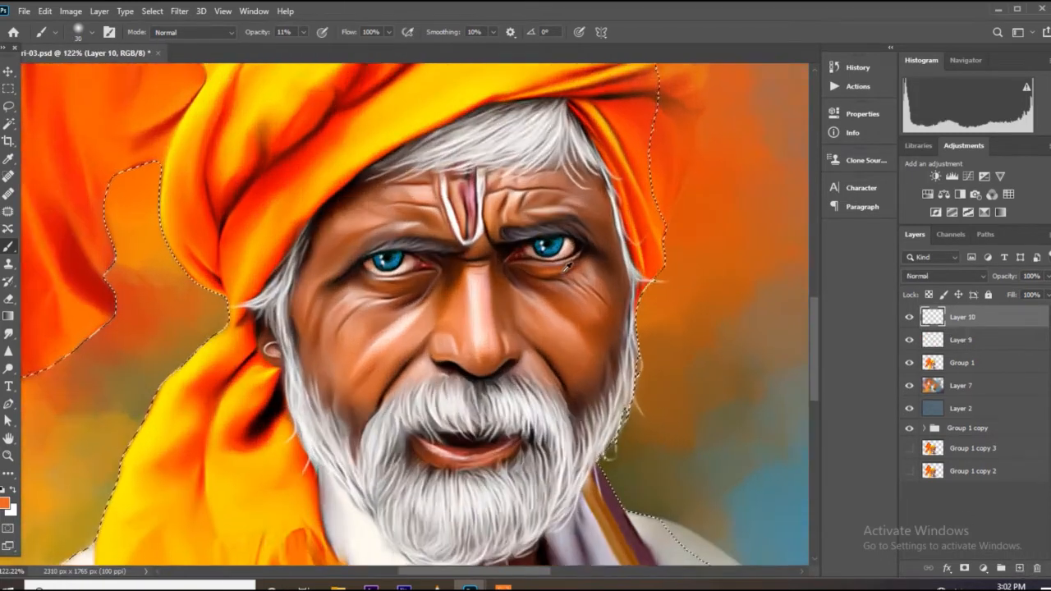
pyautogui.scroll(1, 566, 267)
pyautogui.click(5, 503)
pyautogui.click(897, 243)
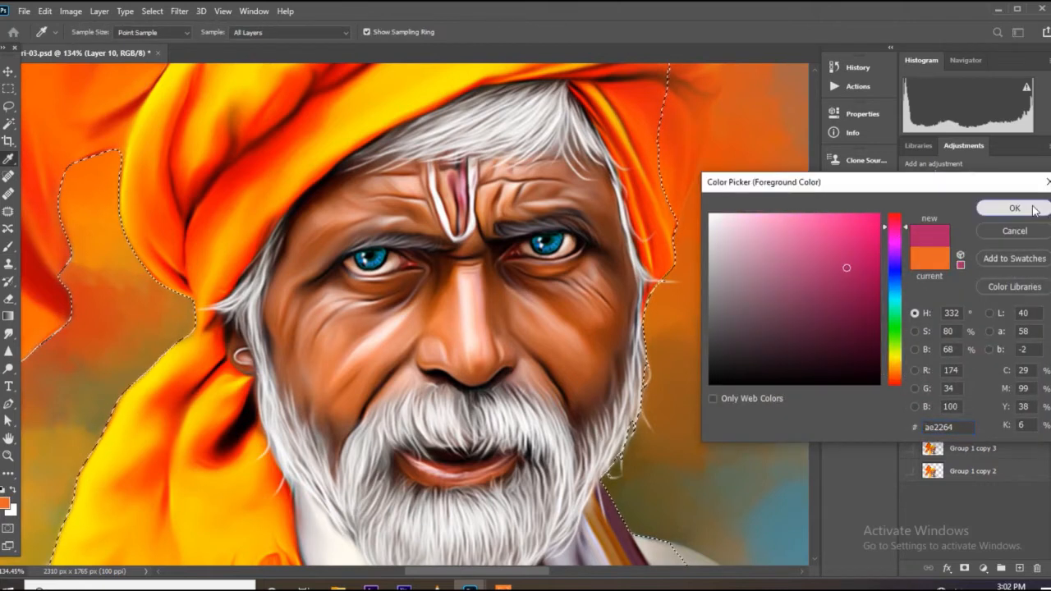
pyautogui.click(1015, 207)
pyautogui.click(936, 276)
pyautogui.click(928, 558)
# Step: Tint the cheeks, forehead and under-eye wrinkles with magenta, darkening the foreground colour to 8d2154
pyautogui.press('b')
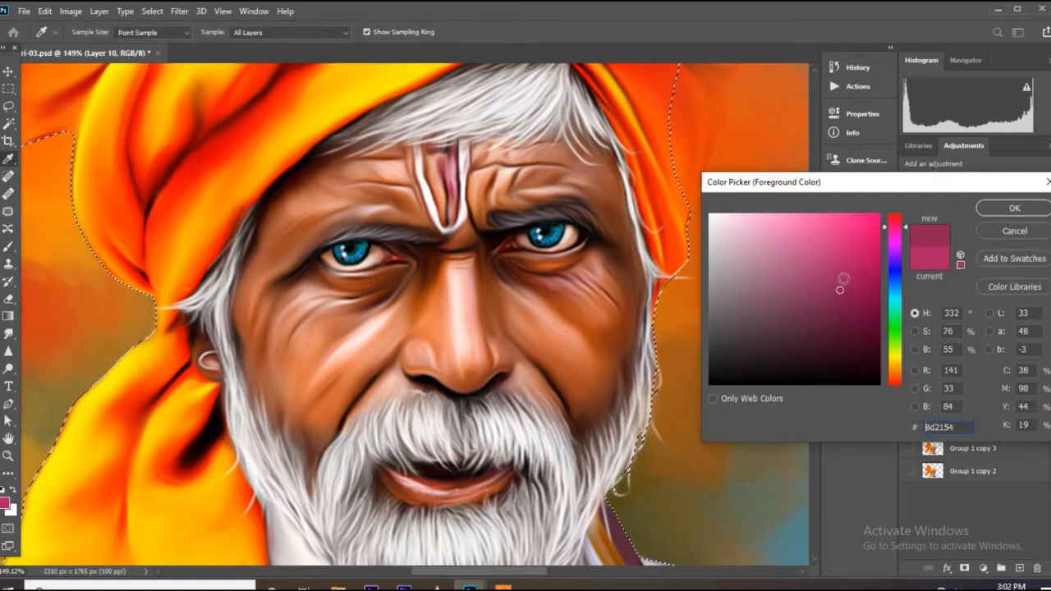
pyautogui.click(1015, 207)
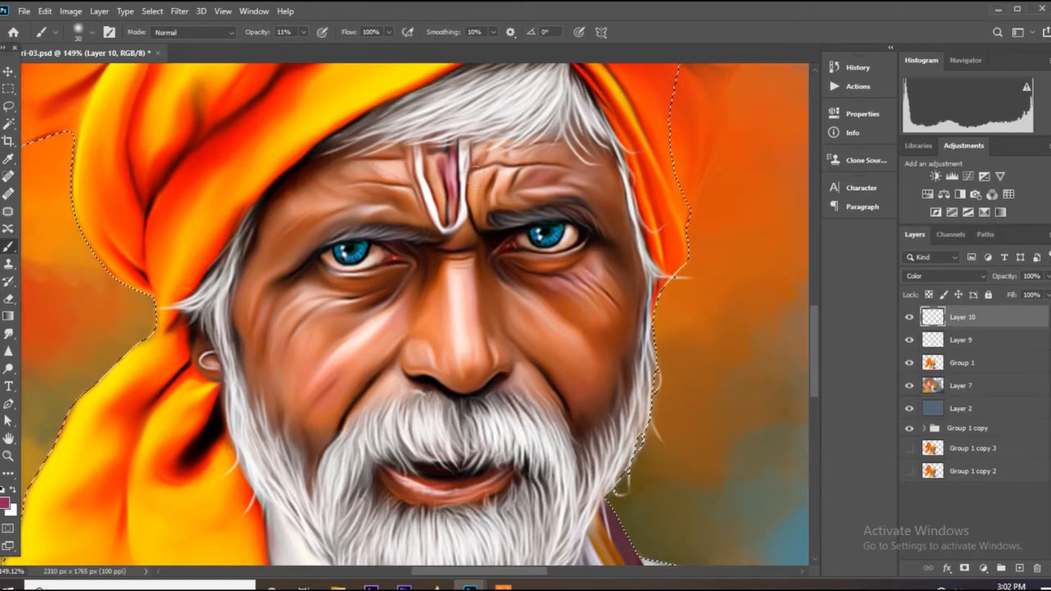
pyautogui.scroll(-5, 443, 219)
pyautogui.scroll(5, 508, 309)
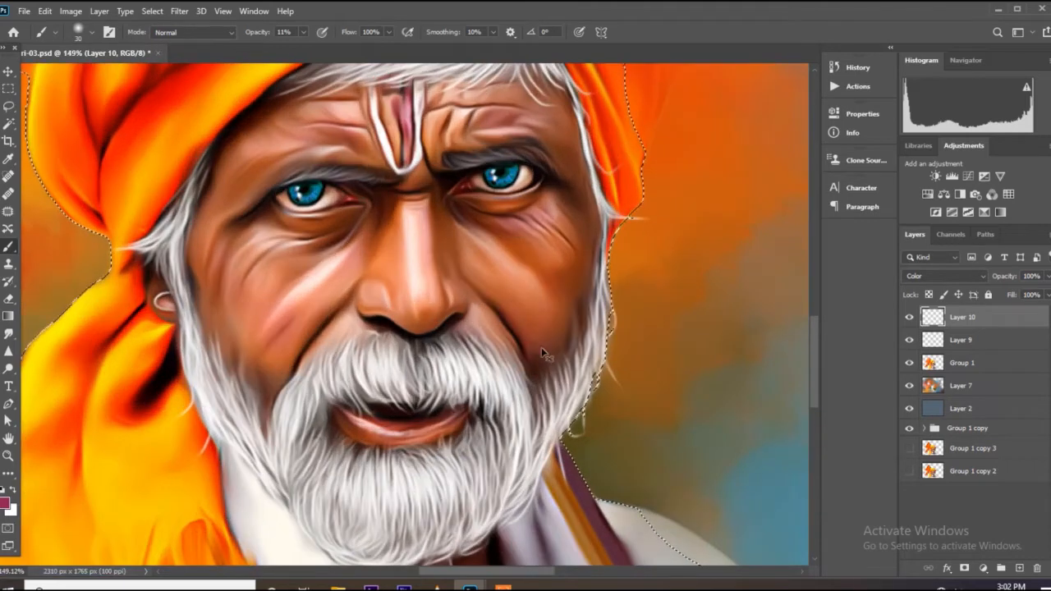
pyautogui.scroll(1, 509, 309)
# Step: Add a new layer above Layer 10 in Color blend mode and choose a teal foreground colour for the brush
pyautogui.click(1020, 568)
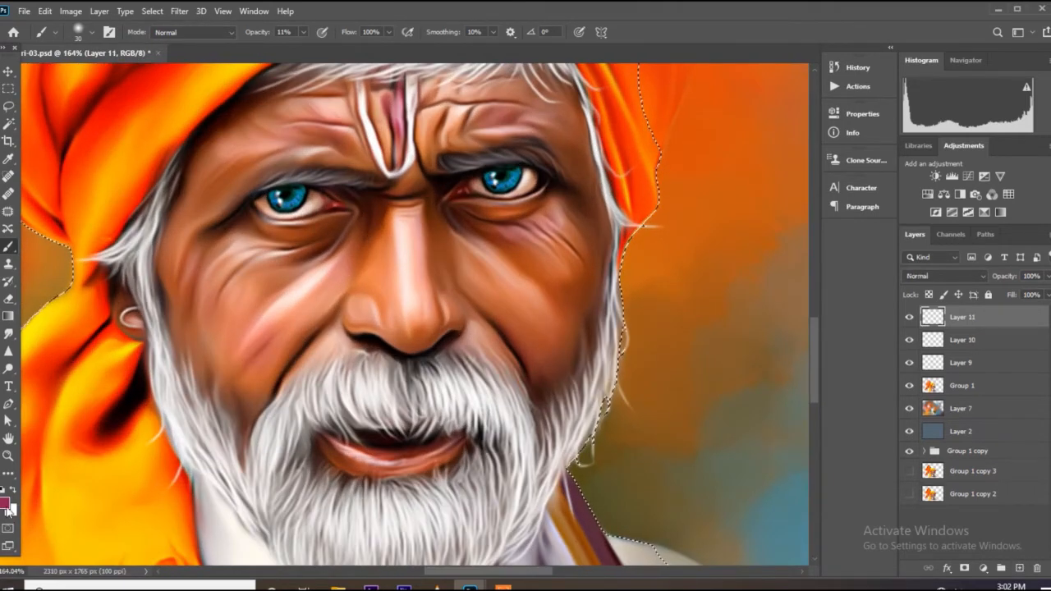
pyautogui.click(5, 504)
pyautogui.click(895, 298)
pyautogui.click(1015, 209)
pyautogui.click(944, 276)
pyautogui.click(944, 561)
pyautogui.press('b')
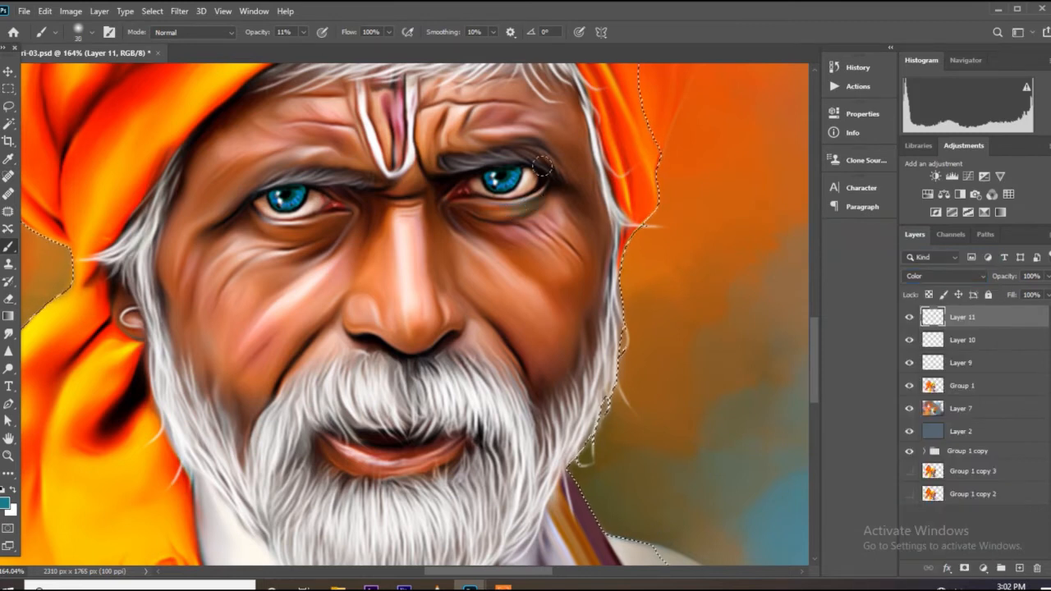
# Step: Brush teal over the face's shaded areas and set Layer 11's blend mode to Normal
pyautogui.scroll(3, 531, 198)
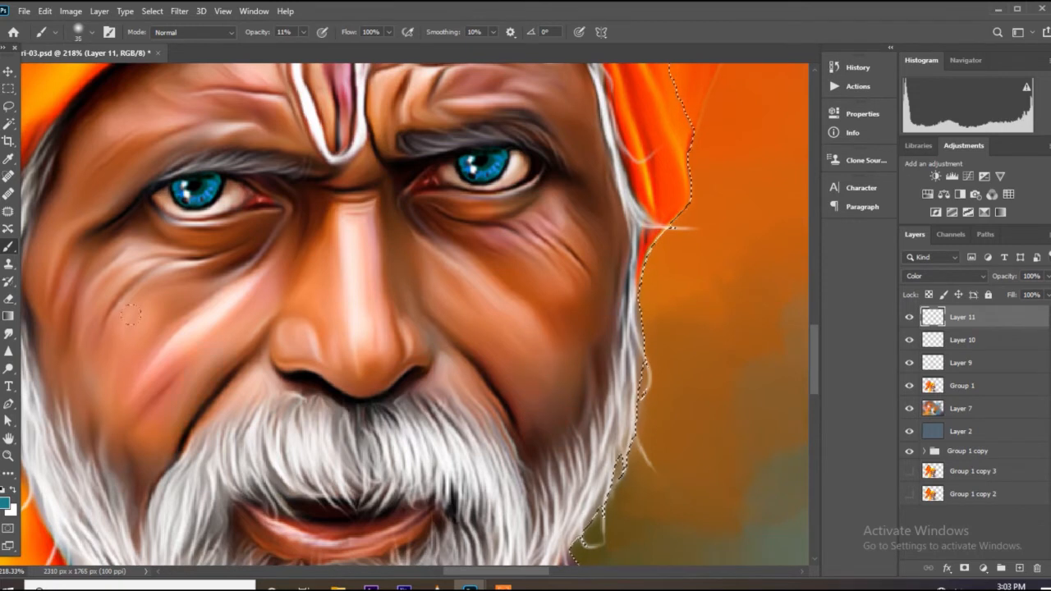
pyautogui.scroll(-6, 386, 164)
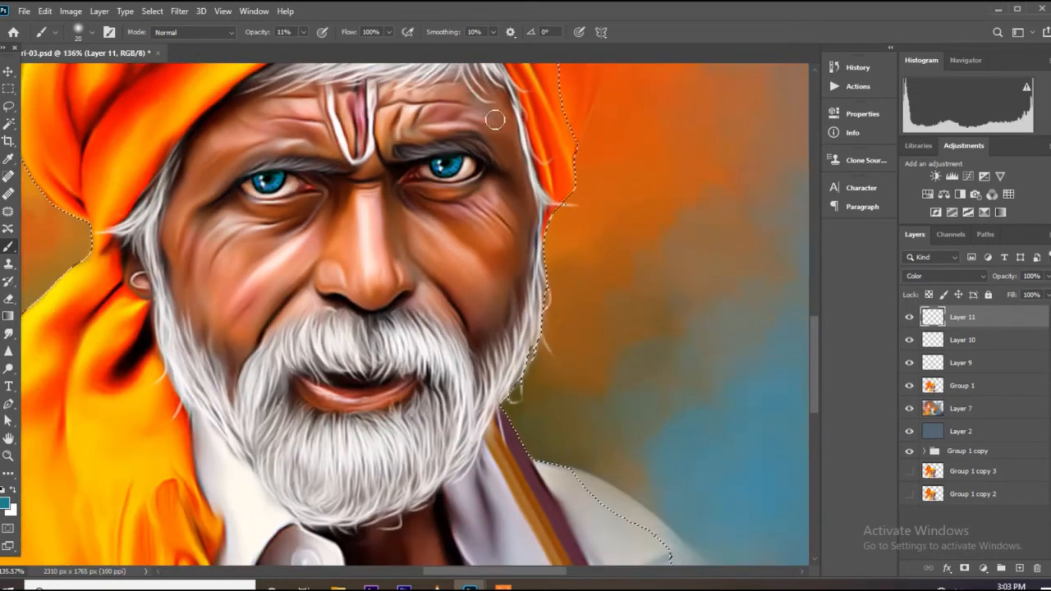
pyautogui.scroll(4, 327, 275)
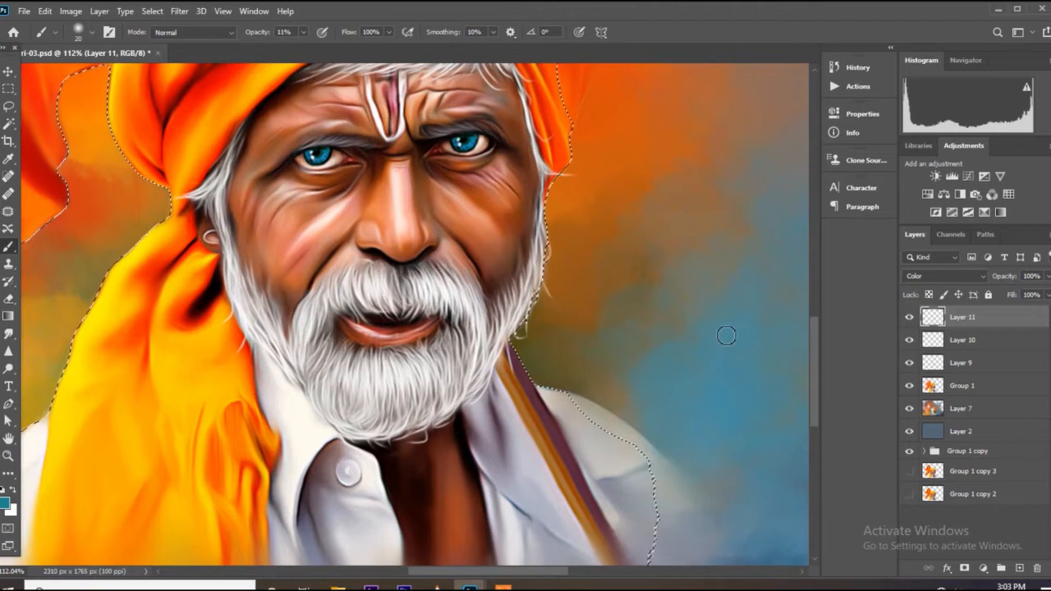
pyautogui.scroll(-2, 558, 317)
pyautogui.click(980, 277)
pyautogui.click(933, 255)
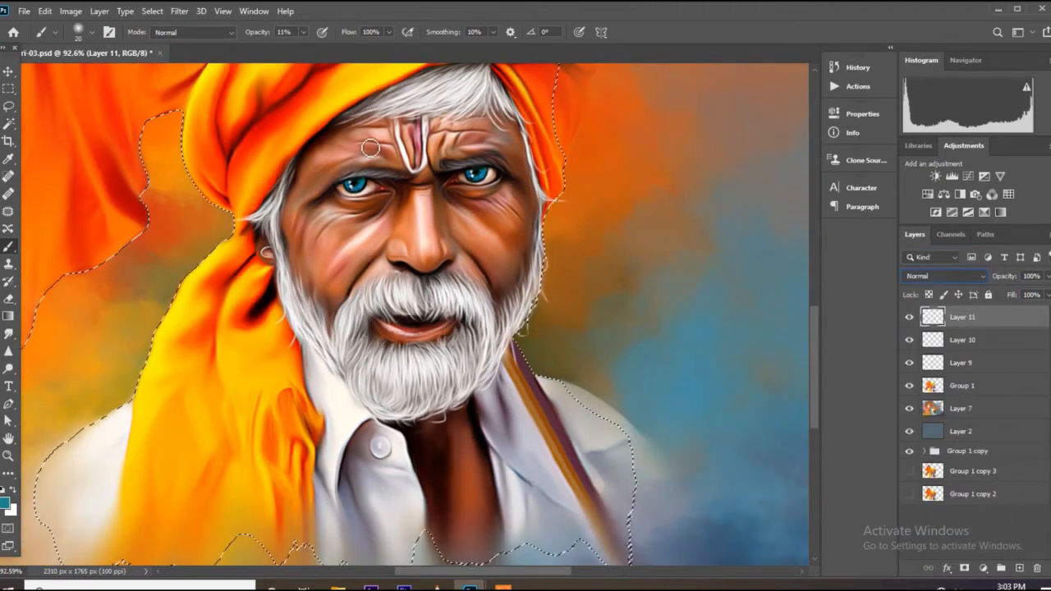
# Step: Set the foreground to lighter teal 37a6ad and paint touches on the cheeks and the right-hand edge of the face
pyautogui.scroll(2, 372, 243)
pyautogui.click(5, 503)
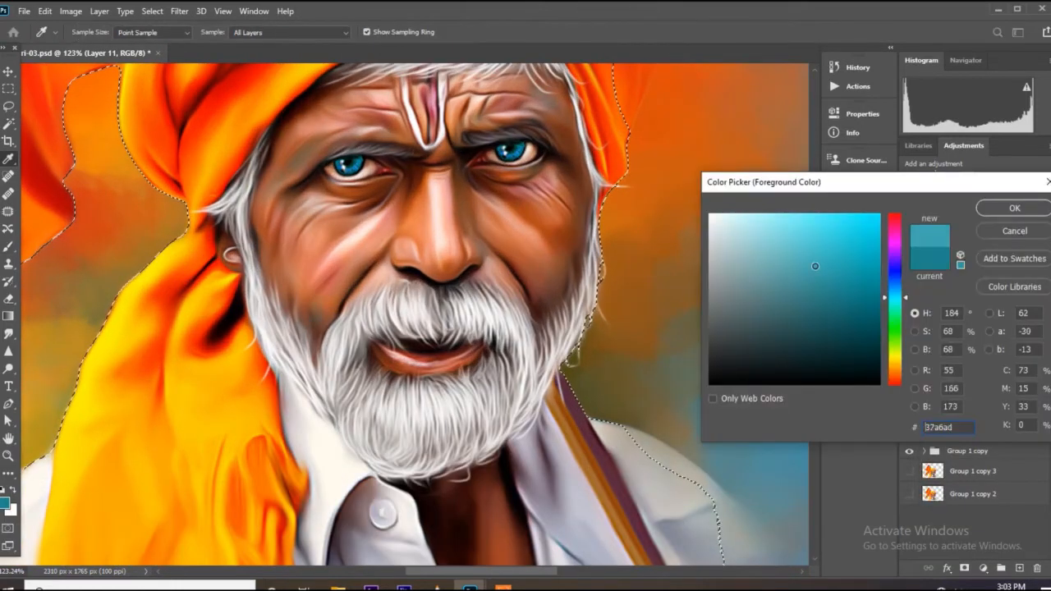
pyautogui.click(1014, 208)
pyautogui.press('b')
pyautogui.scroll(2, 542, 279)
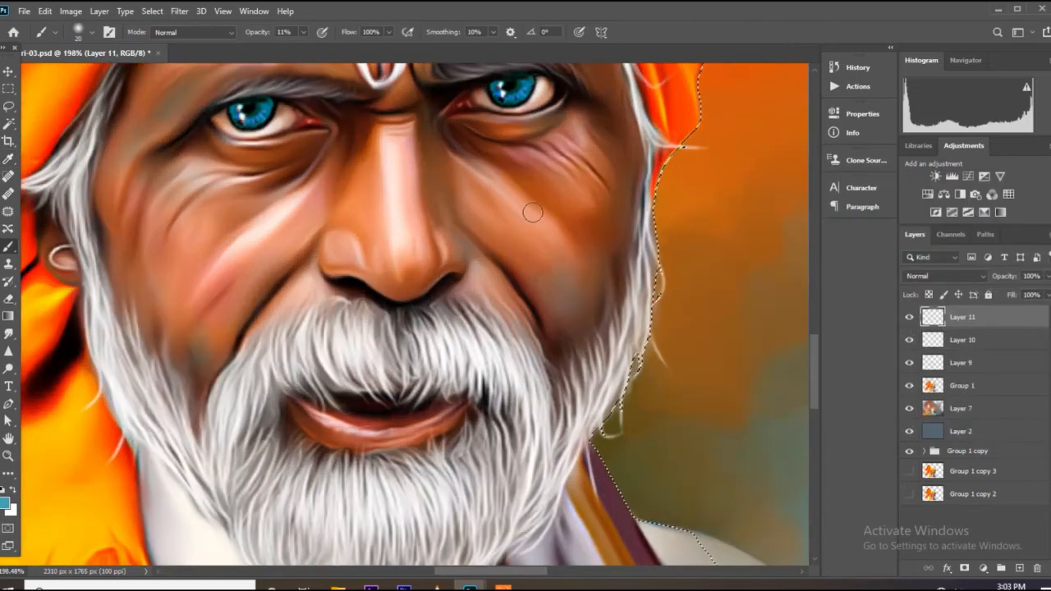
pyautogui.scroll(1, 531, 211)
pyautogui.scroll(-1, 502, 246)
pyautogui.scroll(1, 534, 254)
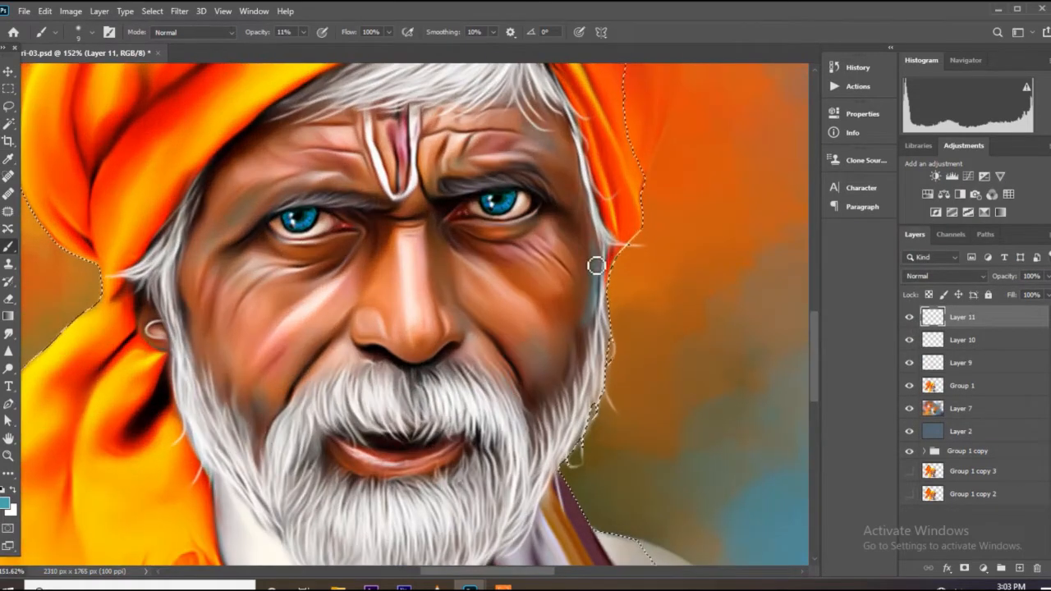
pyautogui.scroll(-4, 584, 331)
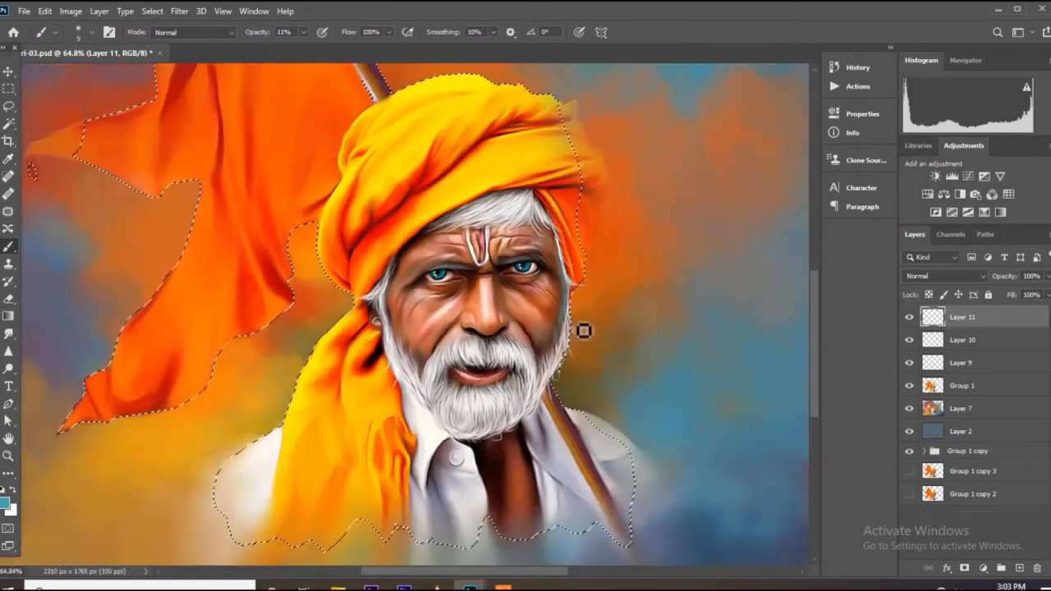
# Step: Paint fine teal accents around the eyes, cheeks and wrinkles using a small brush
pyautogui.scroll(5, 544, 265)
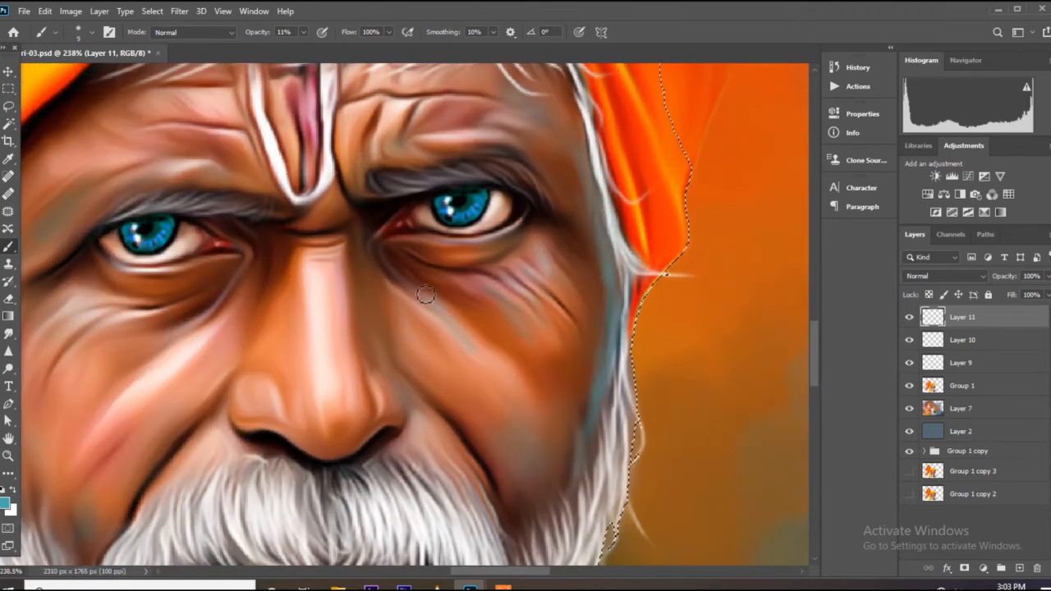
pyautogui.scroll(-4, 425, 296)
pyautogui.scroll(2, 400, 401)
pyautogui.press('[')
pyautogui.scroll(-3, 426, 305)
pyautogui.scroll(4, 336, 284)
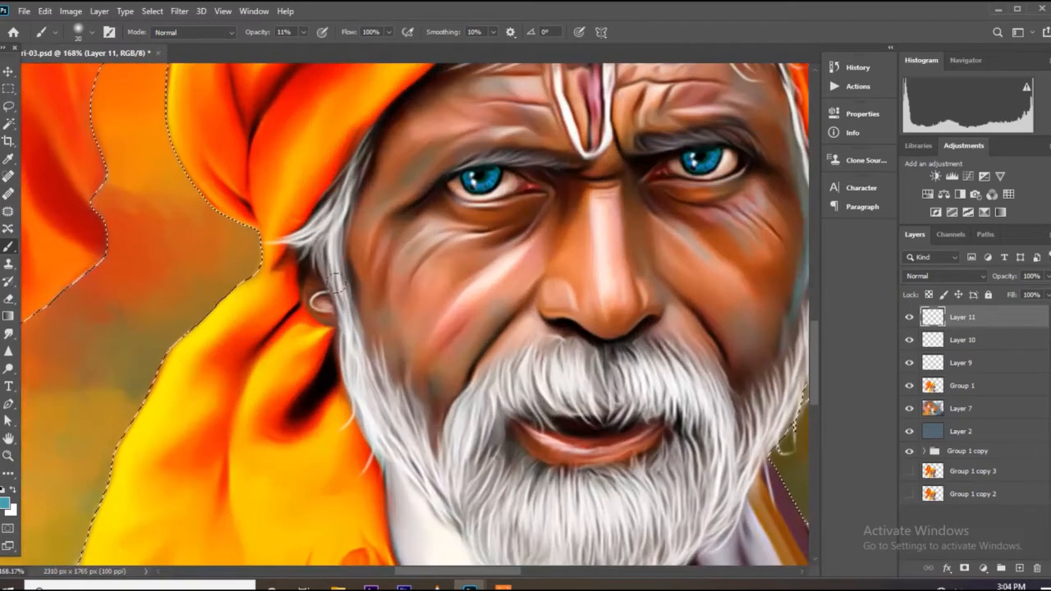
# Step: Enlarge the brush and paint faint teal touches across the turban's folds
pyautogui.scroll(-4, 427, 305)
pyautogui.scroll(3, 465, 202)
pyautogui.press(']')
pyautogui.press(']')
pyautogui.press(']')
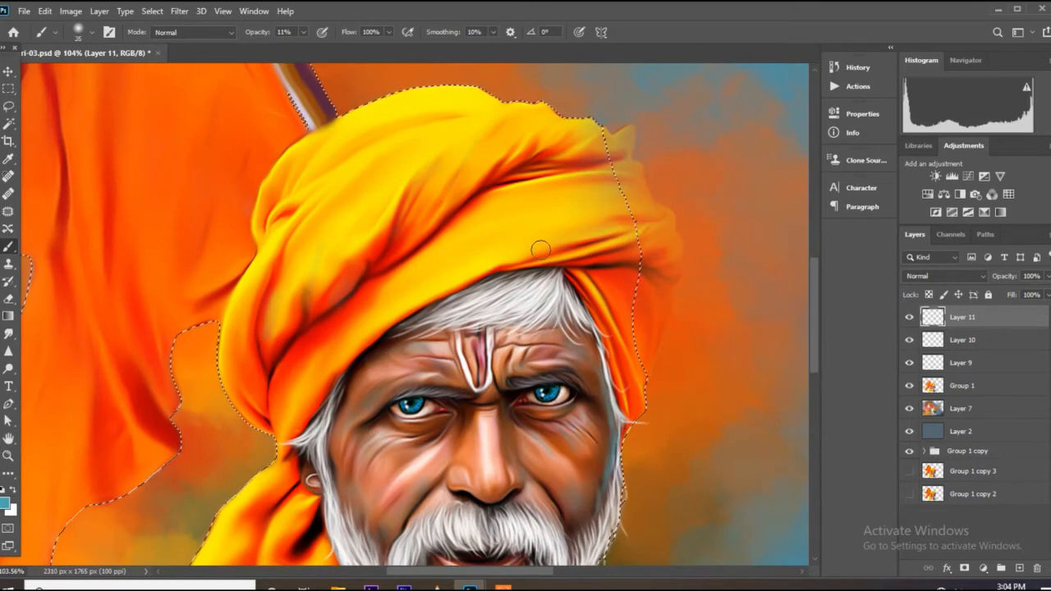
# Step: Set the foreground to yellow-green b9cd5e and brush it lightly over the turban's folds
pyautogui.scroll(-3, 408, 215)
pyautogui.click(5, 503)
pyautogui.click(895, 352)
pyautogui.click(801, 247)
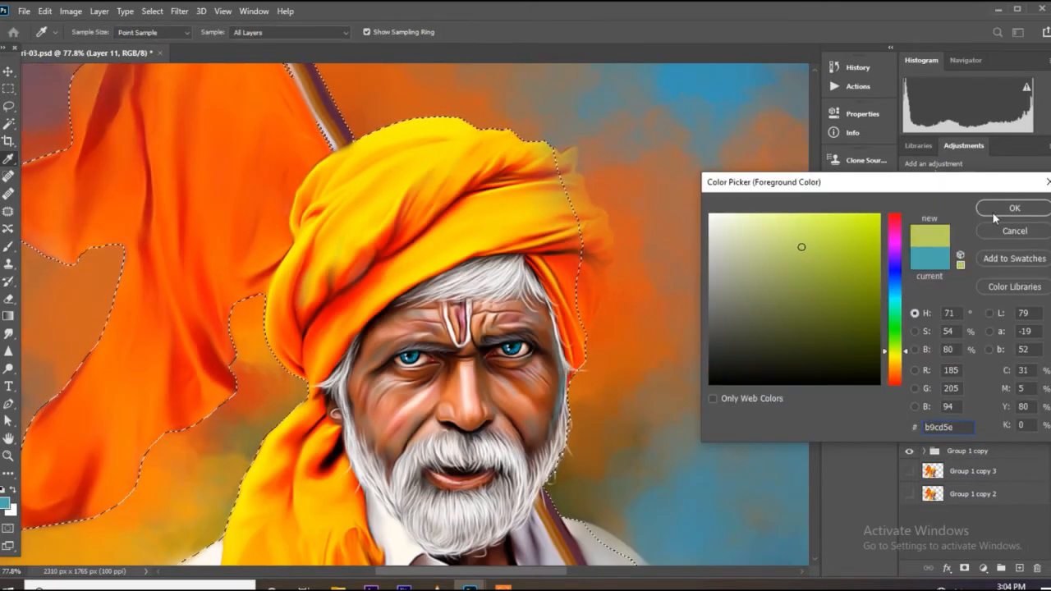
pyautogui.click(995, 212)
pyautogui.scroll(2, 509, 234)
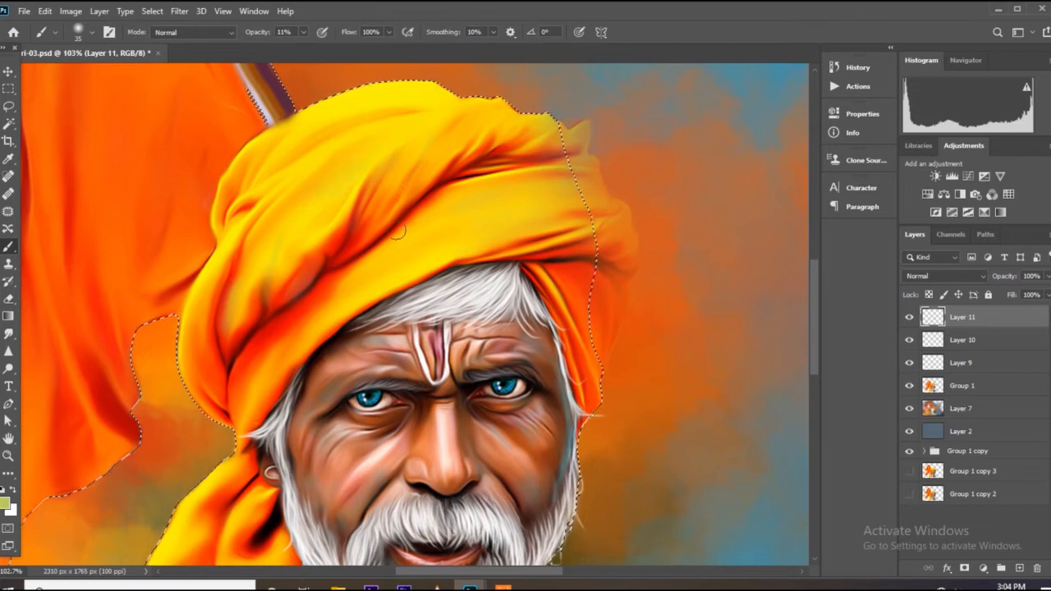
# Step: Set the foreground to cyan 43c9d1 and brush reflections onto the turban's front and right-hand folds
pyautogui.scroll(-4, 534, 152)
pyautogui.click(5, 503)
pyautogui.click(895, 298)
pyautogui.click(826, 245)
pyautogui.click(996, 210)
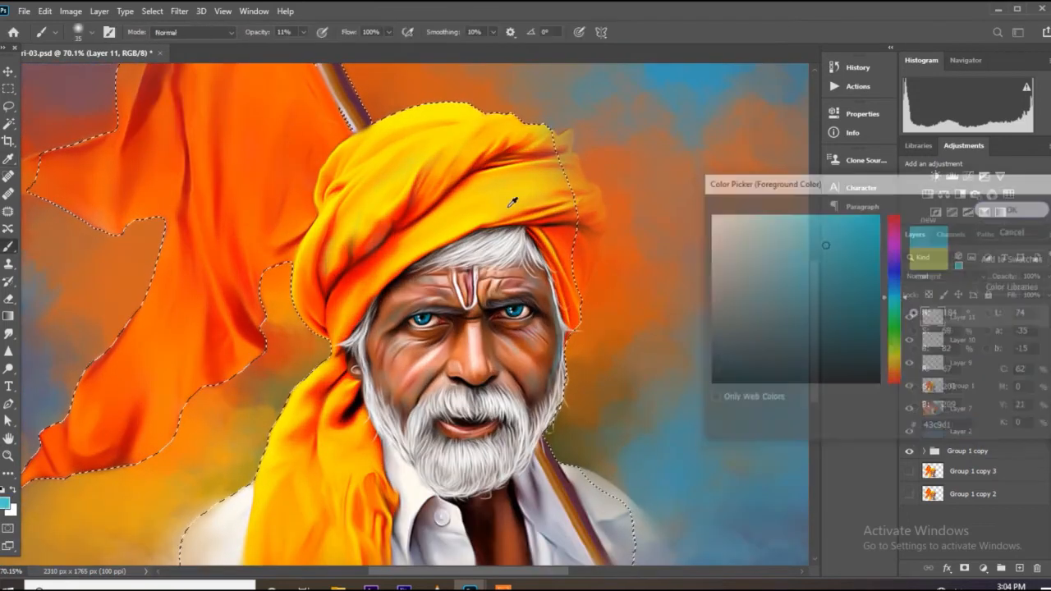
pyautogui.scroll(2, 511, 202)
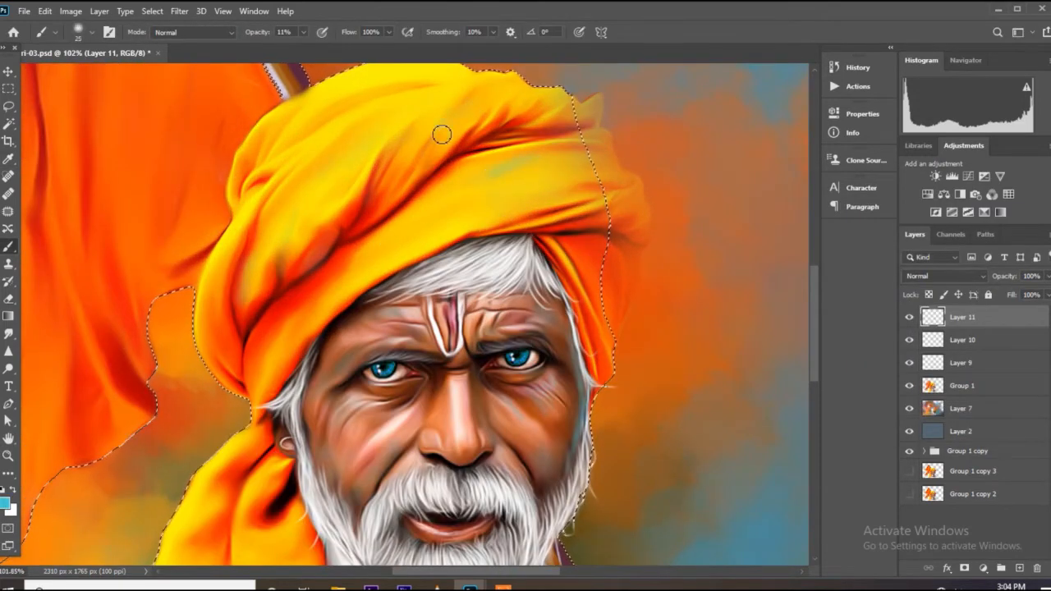
pyautogui.moveTo(499, 167); pyautogui.dragTo(470, 174)
pyautogui.moveTo(576, 205); pyautogui.dragTo(608, 197)
# Step: Clear the selection, paint cyan touches along the turban's right-hand edge and save the document
pyautogui.hotkey('ctrl', 'd')
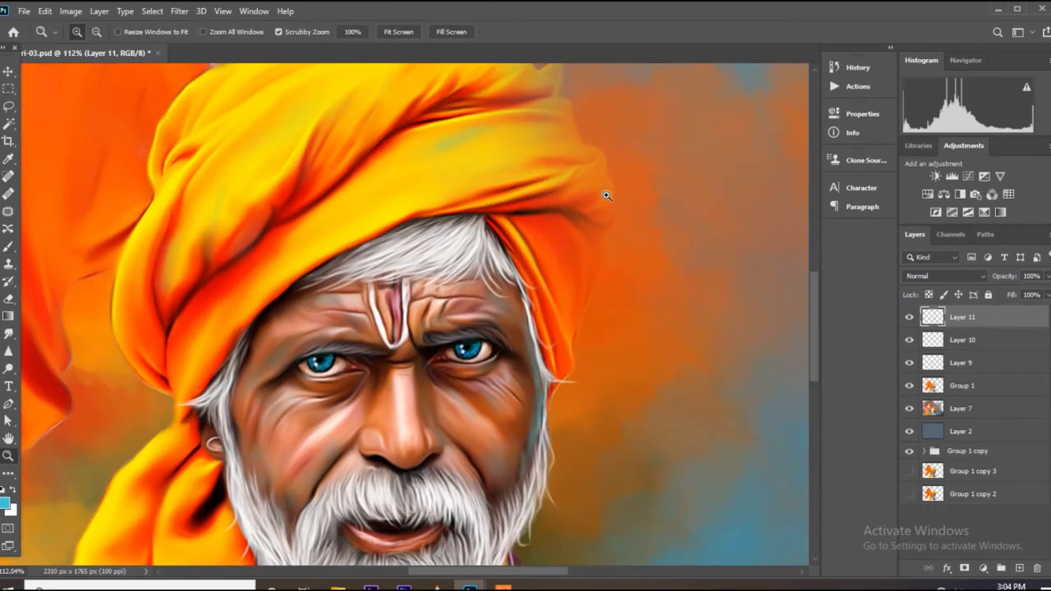
pyautogui.press('b')
pyautogui.scroll(2, 608, 192)
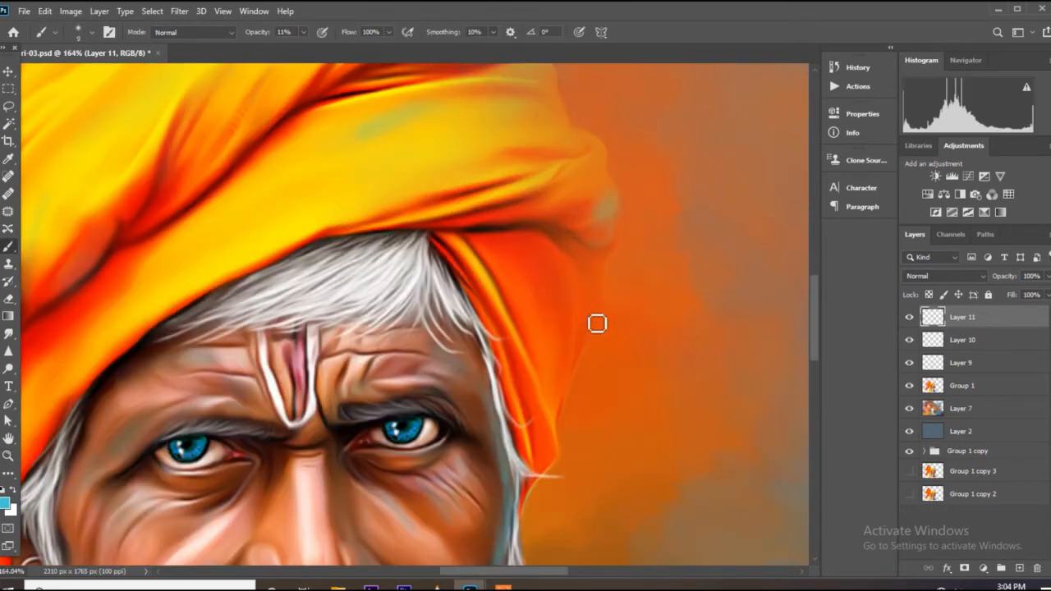
pyautogui.scroll(-5, 548, 241)
pyautogui.hotkey('ctrl', 's')
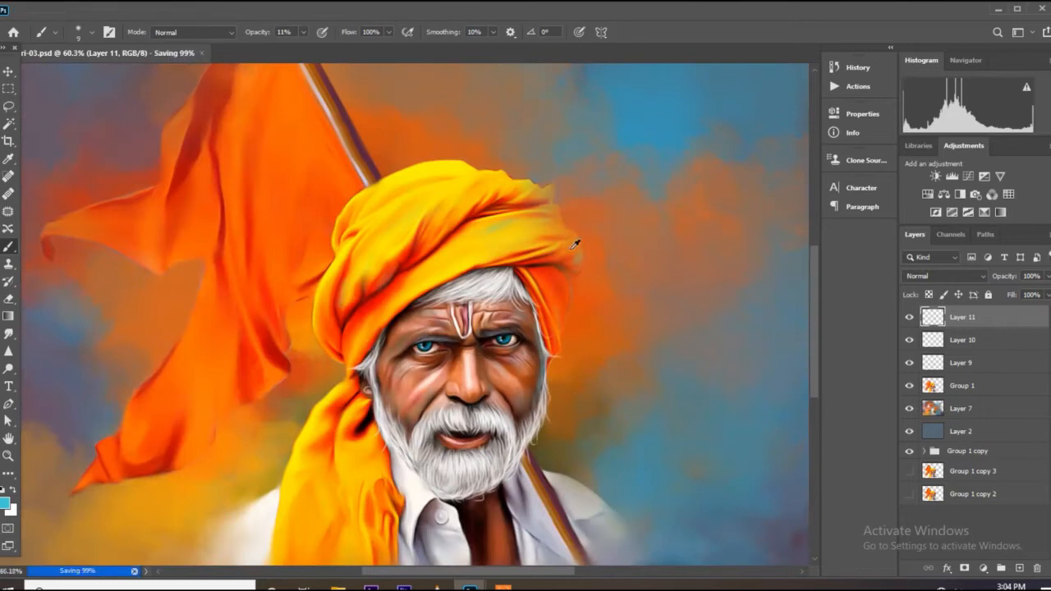
# Step: Add cyan at the turban's lower right-hand edge, soften it with the Eraser and save the document
pyautogui.scroll(4, 576, 240)
pyautogui.moveTo(557, 290); pyautogui.dragTo(574, 298)
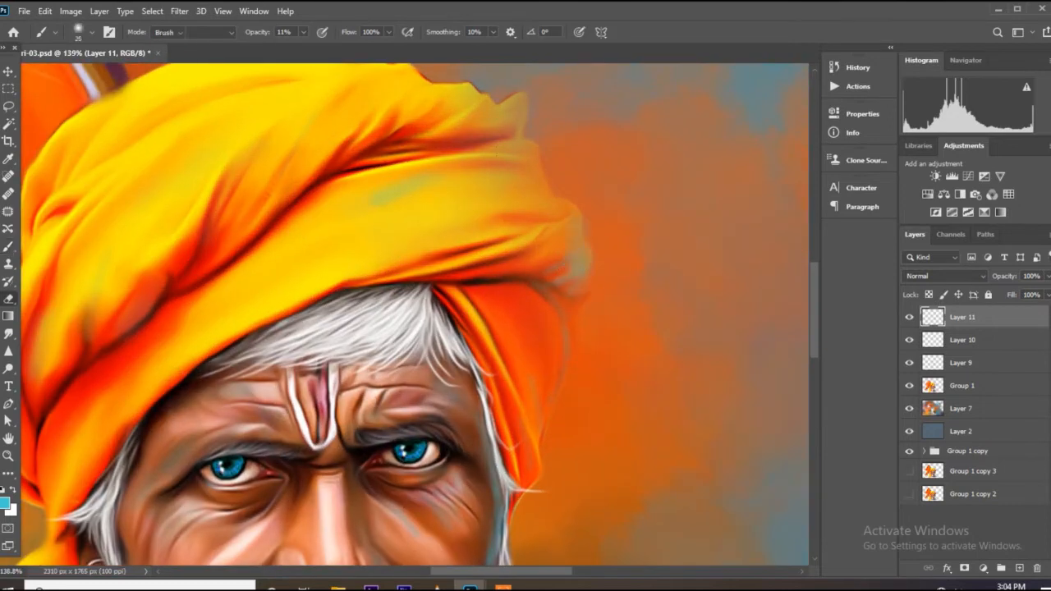
pyautogui.press('e')
pyautogui.scroll(-5, 582, 228)
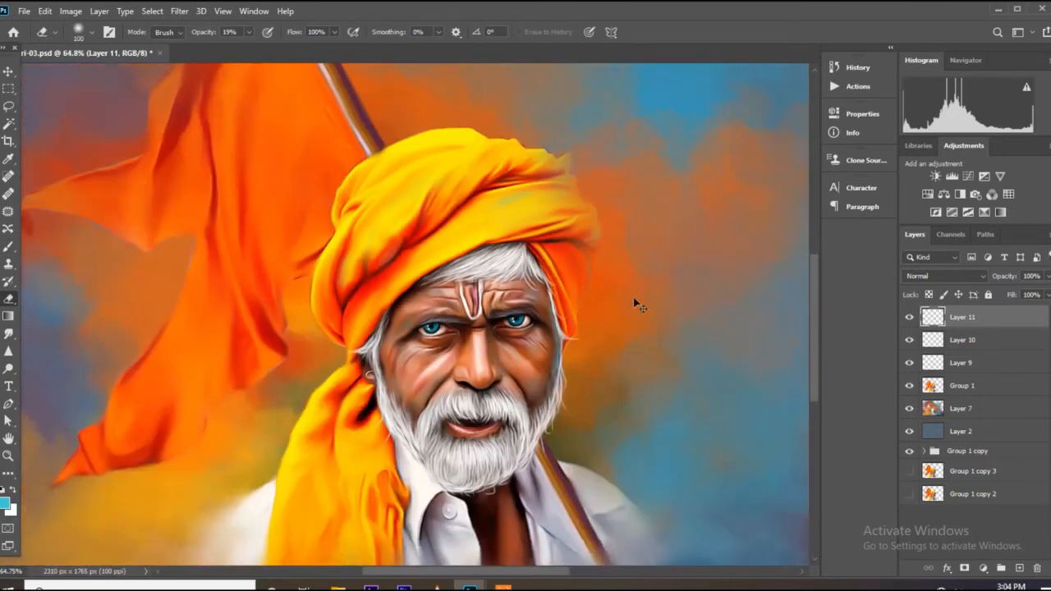
pyautogui.hotkey('ctrl', 's')
pyautogui.scroll(-2, 634, 300)
pyautogui.scroll(2, 448, 441)
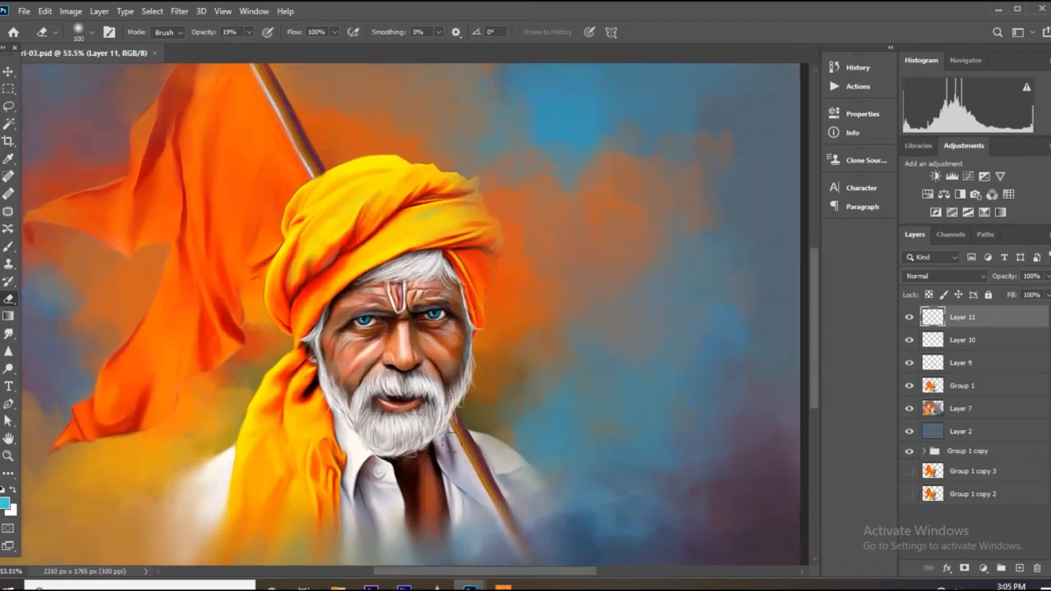
# Step: Fade the blue-green patch on the turban's front with the Eraser and save the document
pyautogui.scroll(3, 433, 236)
pyautogui.click(432, 235)
pyautogui.scroll(-5, 430, 233)
pyautogui.hotkey('ctrl', 's')
# Step: Set the foreground colour to a brighter, fully saturated cyan
pyautogui.click(5, 502)
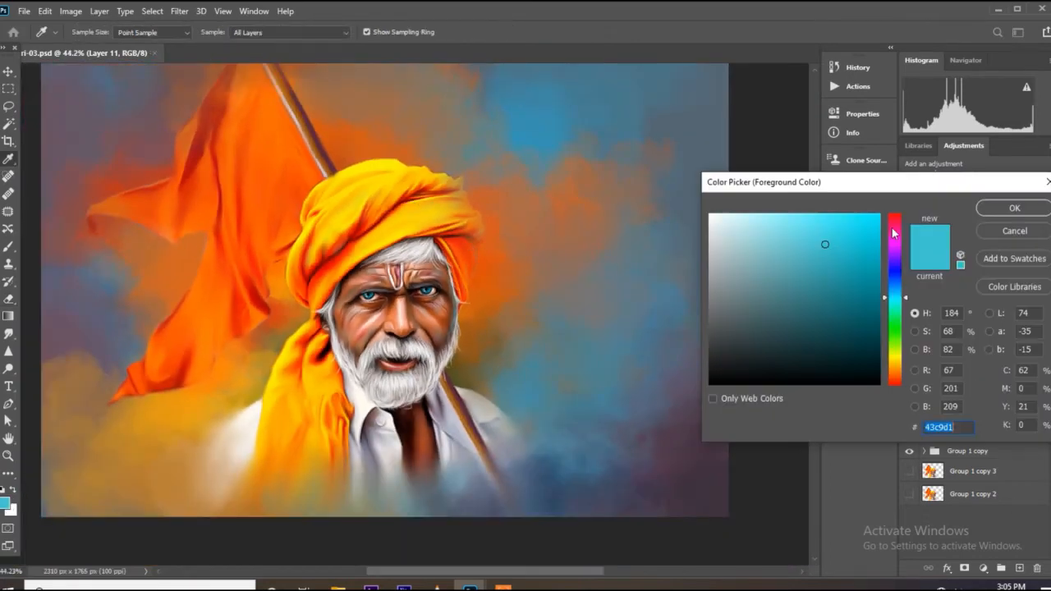
pyautogui.moveTo(898, 302); pyautogui.dragTo(898, 296)
pyautogui.click(877, 217)
pyautogui.click(1008, 208)
pyautogui.scroll(7, 403, 151)
pyautogui.press('[')
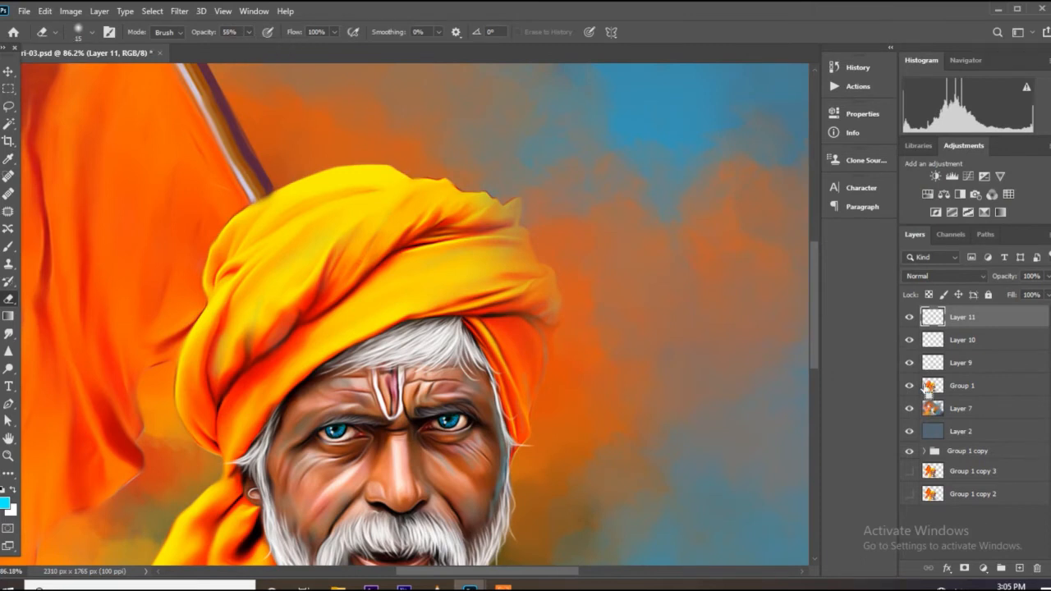
# Step: Brush a cyan rim along the turban's top edge at 100% opacity inside the selection, save the document and clear the selection
pyautogui.scroll(4, 436, 188)
pyautogui.press('b')
pyautogui.moveTo(302, 157); pyautogui.dragTo(423, 176)
pyautogui.click(303, 32)
pyautogui.moveTo(301, 48); pyautogui.dragTo(367, 49)
pyautogui.moveTo(426, 178)
pyautogui.mouseDown()
pyautogui.moveTo(419, 174)
pyautogui.moveTo(501, 187)
pyautogui.moveTo(546, 207)
pyautogui.mouseUp()
pyautogui.scroll(-4, 542, 207)
pyautogui.hotkey('ctrl', 's')
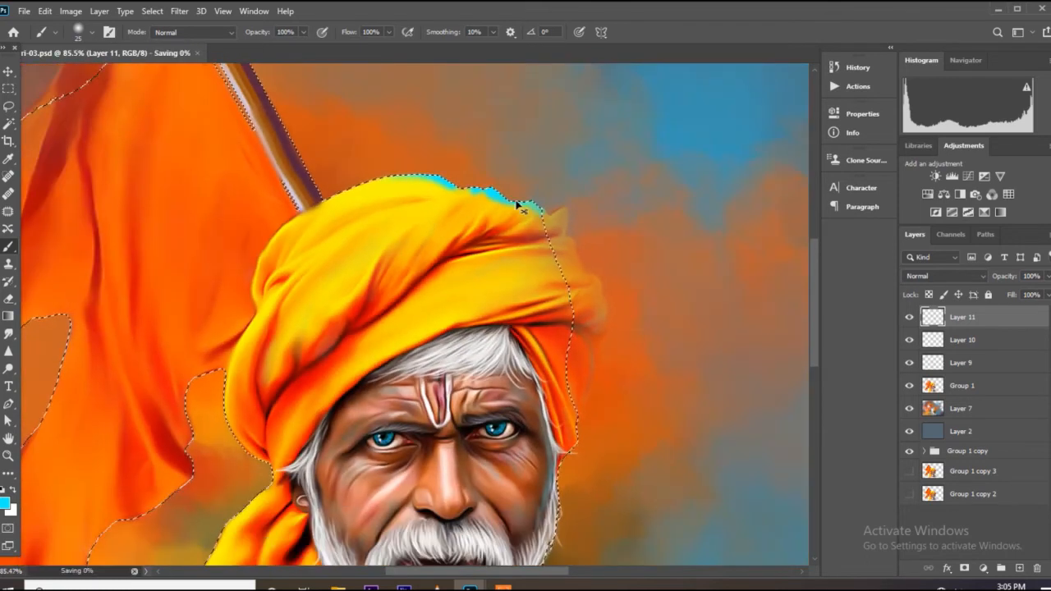
pyautogui.hotkey('ctrl', 'd')
# Step: Thicken the cyan rim across the turban's top folds with the Brush and save the document
pyautogui.scroll(-3, 518, 203)
pyautogui.scroll(7, 519, 212)
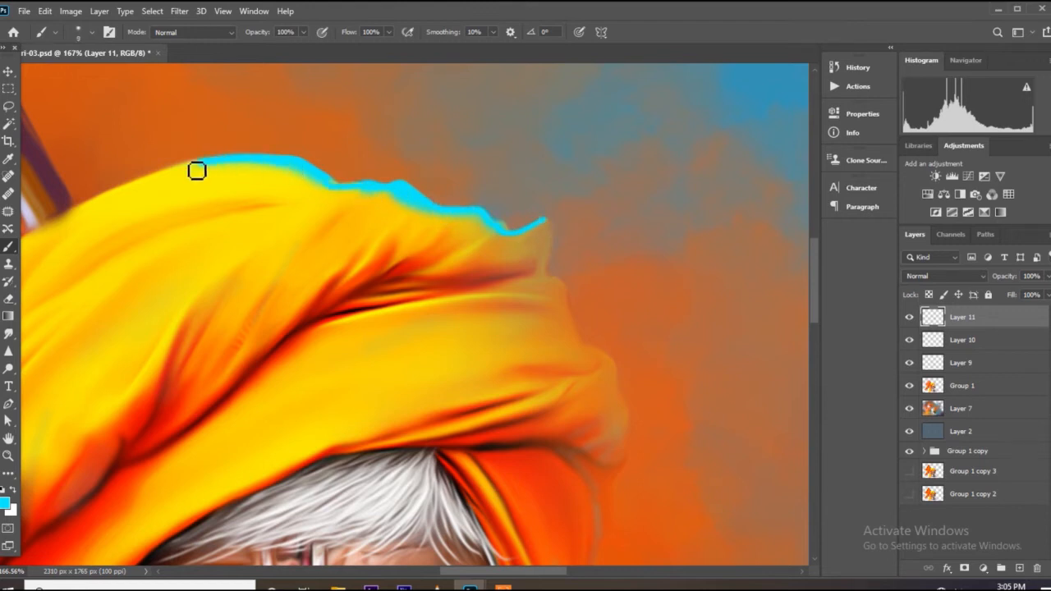
pyautogui.moveTo(534, 240)
pyautogui.mouseDown()
pyautogui.moveTo(215, 168)
pyautogui.moveTo(182, 173)
pyautogui.mouseUp()
pyautogui.scroll(-7, 293, 197)
pyautogui.hotkey('ctrl', 's')
# Step: Soften the inner edge of the turban's cyan top rim with the Eraser at 56% opacity and save the document
pyautogui.scroll(3, 221, 198)
pyautogui.press('e')
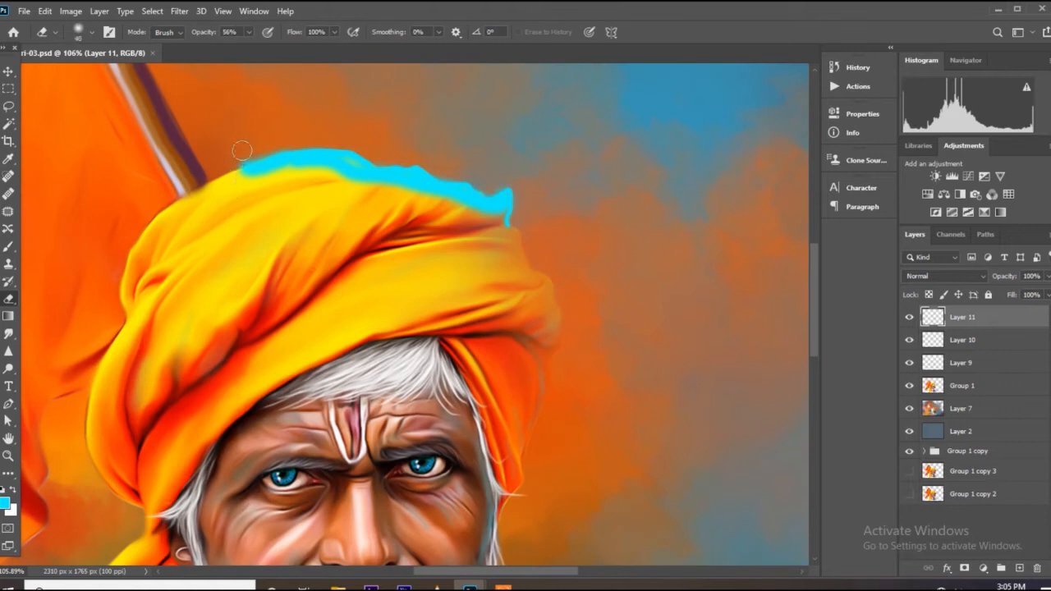
pyautogui.moveTo(262, 174); pyautogui.dragTo(378, 186)
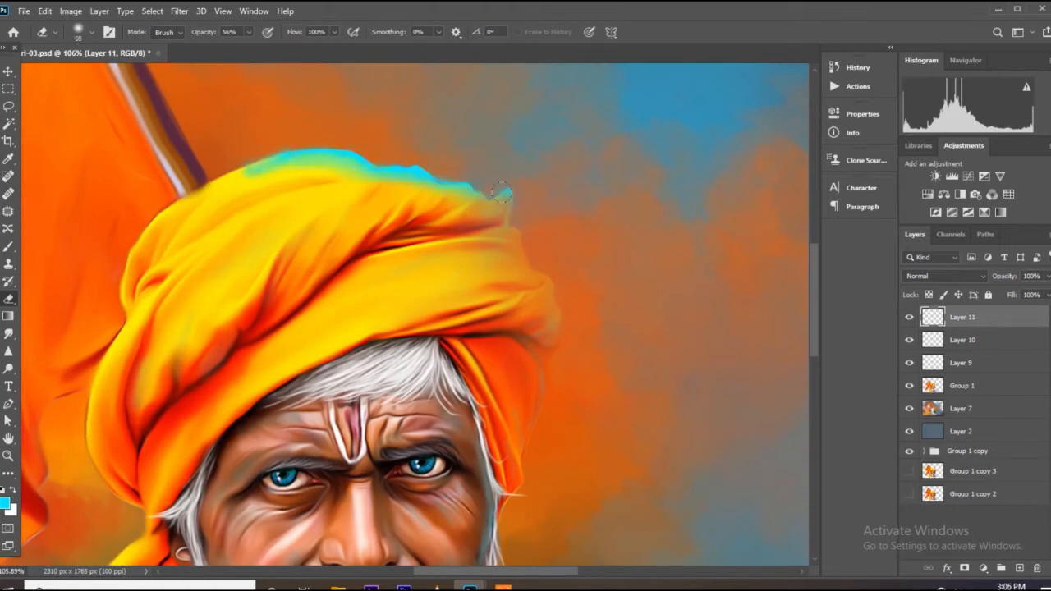
pyautogui.scroll(-4, 432, 220)
pyautogui.scroll(2, 421, 211)
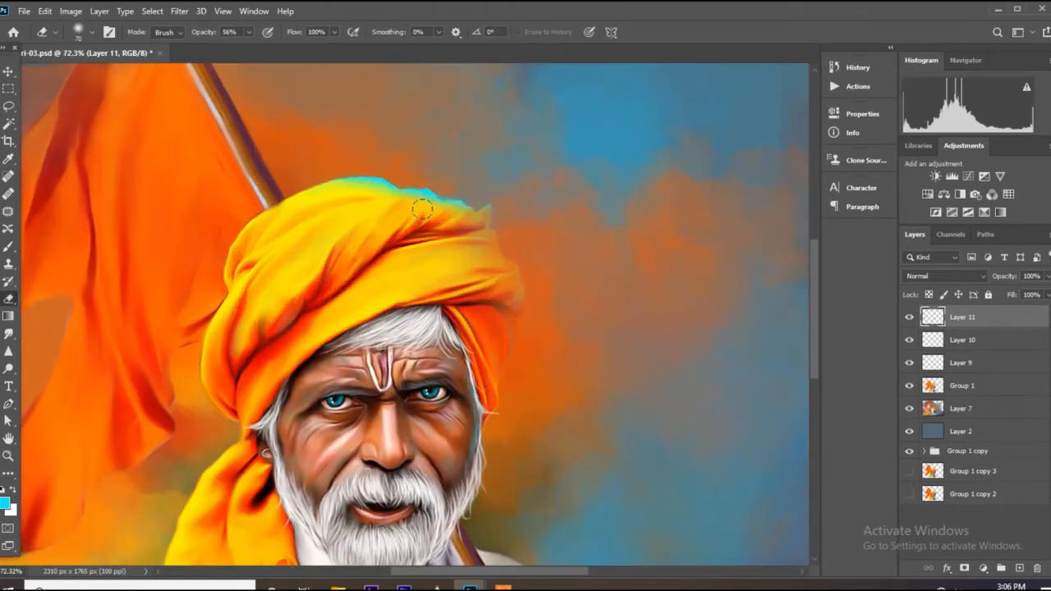
pyautogui.scroll(-2, 467, 221)
# Step: Paint a thin cyan rim along the turban's lower left-hand edge with a small brush at 34% opacity and save
pyautogui.scroll(4, 256, 350)
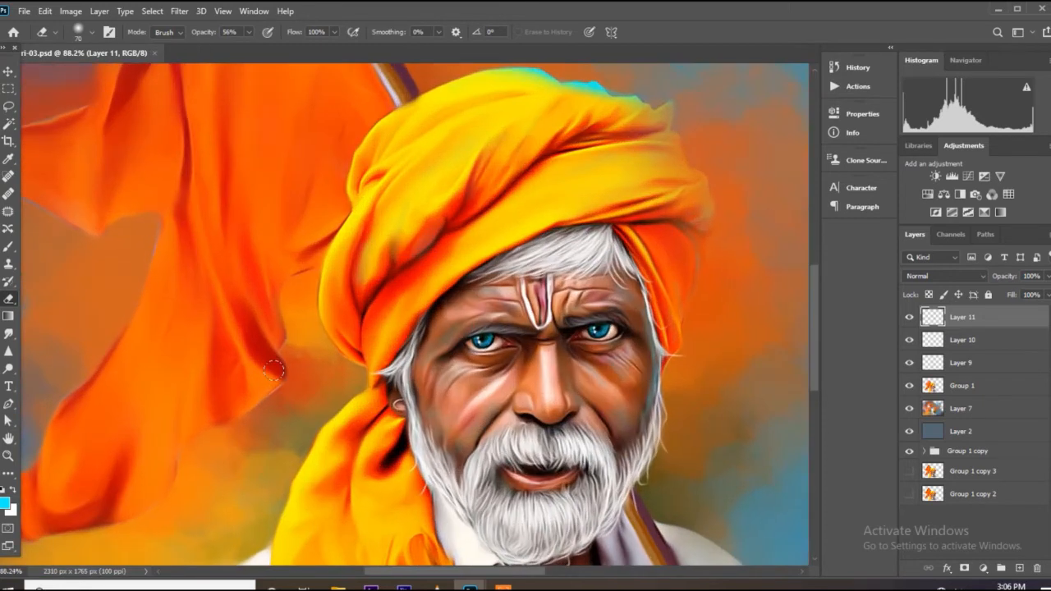
pyautogui.press('b')
pyautogui.click(262, 48)
pyautogui.scroll(3, 337, 267)
pyautogui.press('[')
pyautogui.press('[')
pyautogui.press('[')
pyautogui.press('[')
pyautogui.press('[')
pyautogui.moveTo(321, 305); pyautogui.dragTo(339, 350)
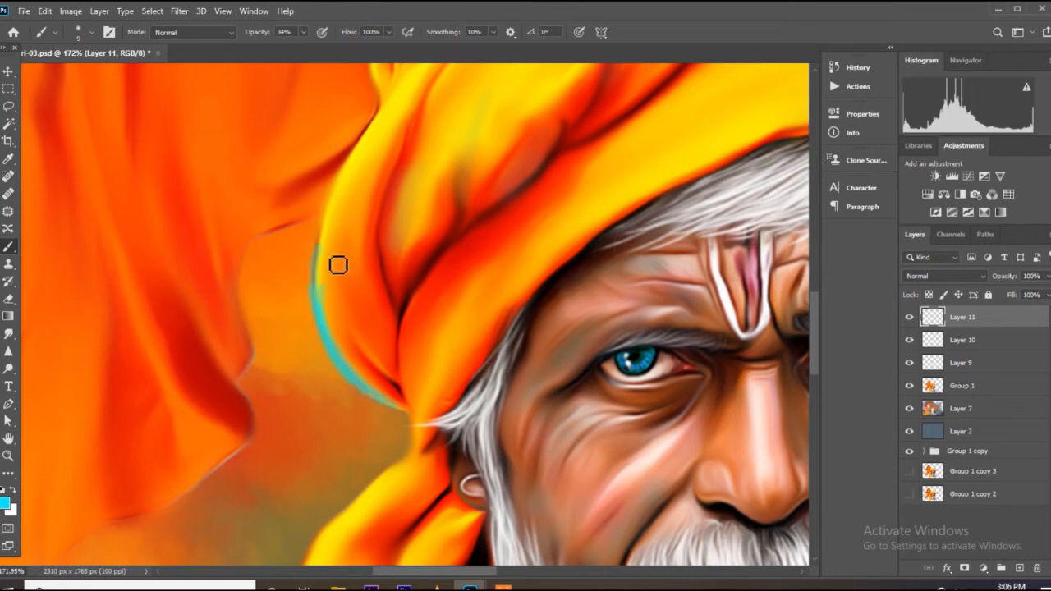
pyautogui.scroll(-4, 339, 264)
# Step: Paint cyan reflected light down the right-hand edge of the face beside the beard, blend it with a sampled teal and save
pyautogui.scroll(6, 486, 383)
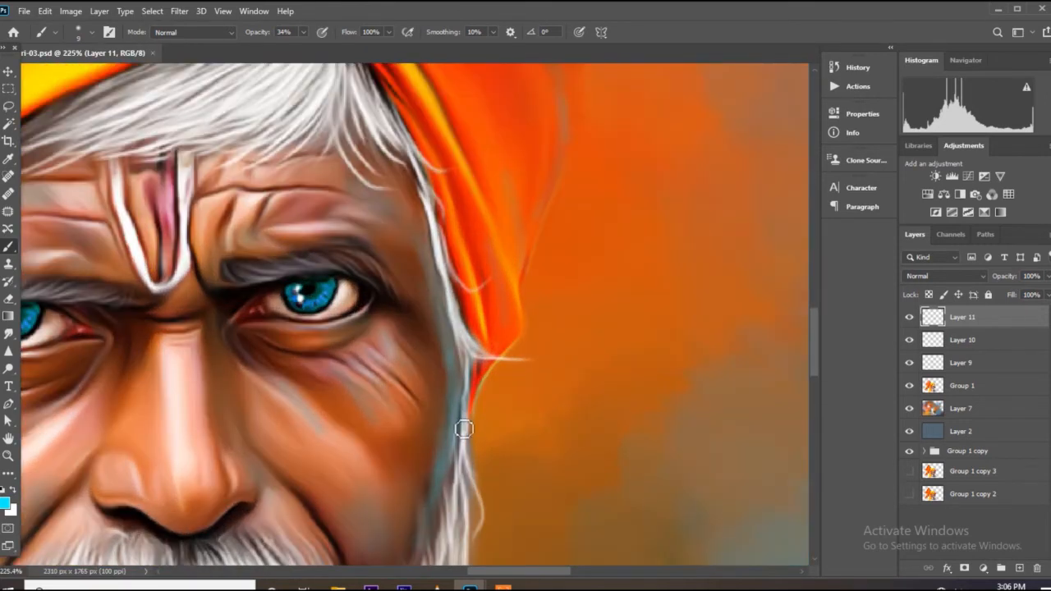
pyautogui.scroll(-4, 455, 446)
pyautogui.scroll(5, 455, 361)
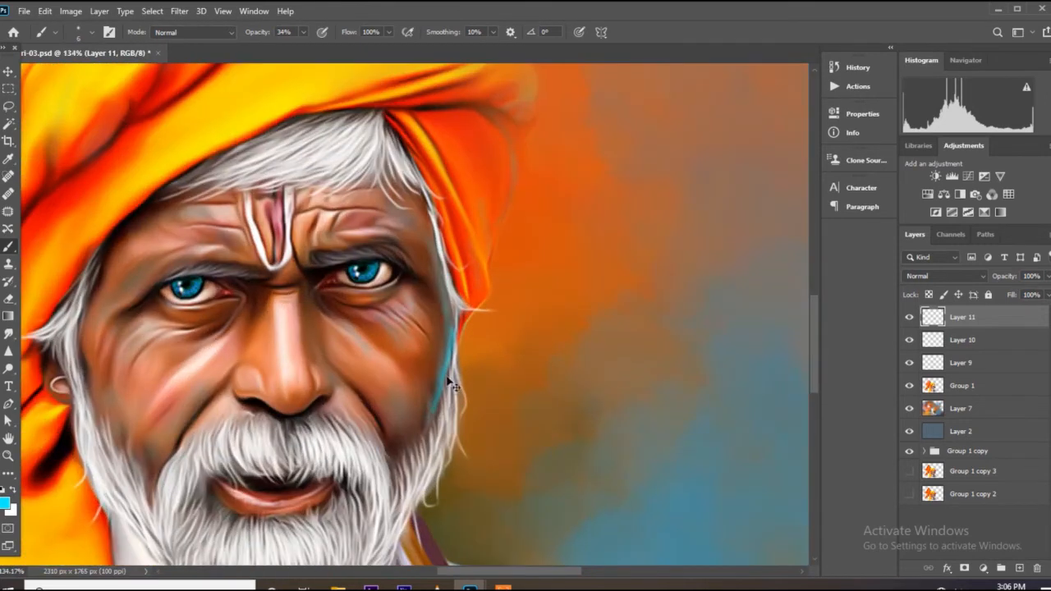
pyautogui.scroll(-4, 444, 407)
pyautogui.scroll(3, 244, 438)
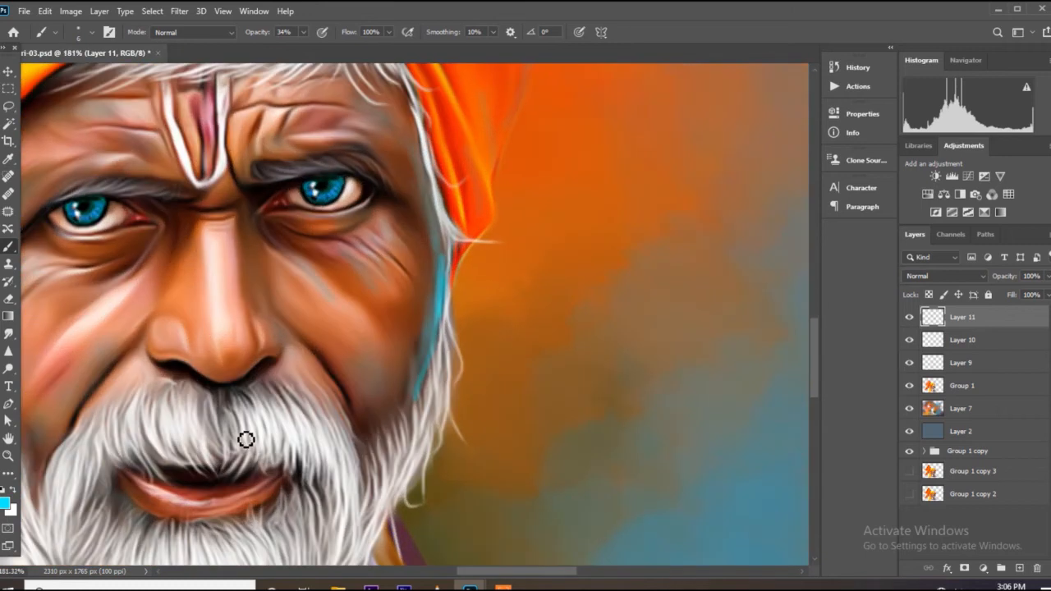
pyautogui.scroll(2, 472, 332)
pyautogui.scroll(2, 464, 318)
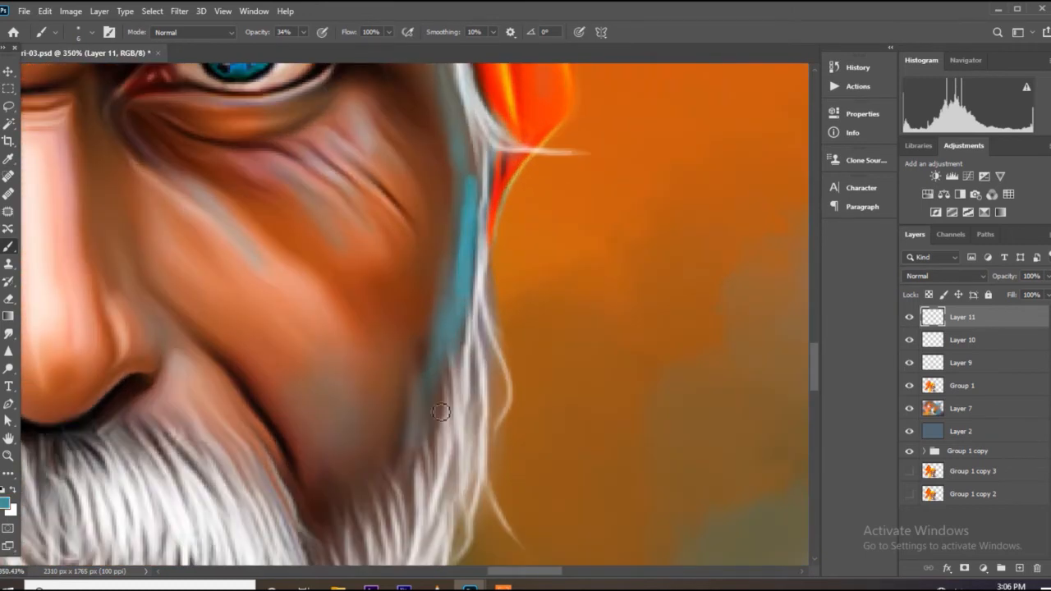
pyautogui.scroll(-5, 465, 152)
pyautogui.scroll(4, 507, 246)
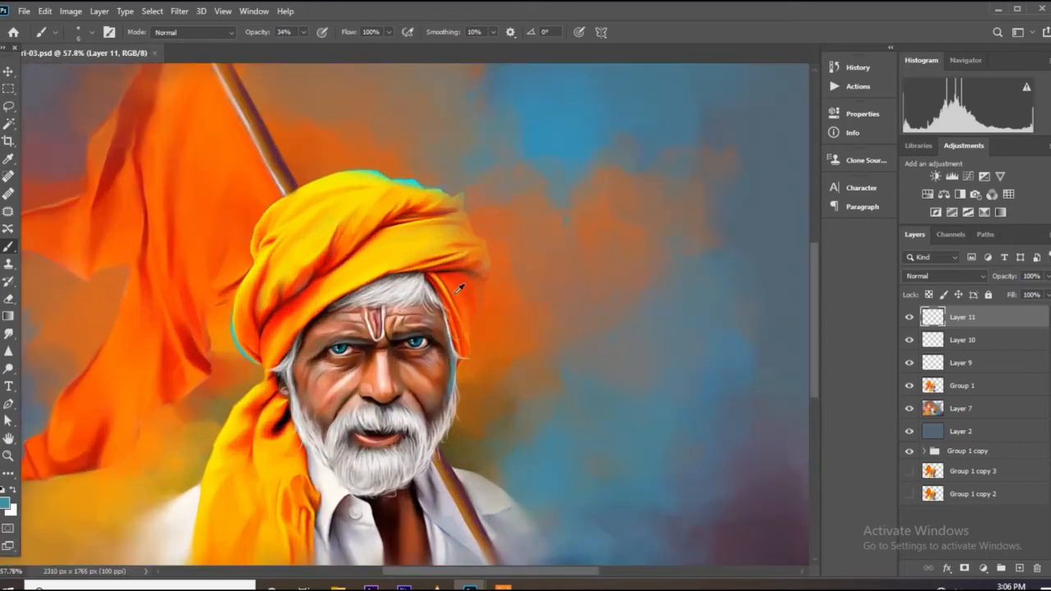
pyautogui.scroll(-4, 508, 234)
pyautogui.scroll(3, 355, 408)
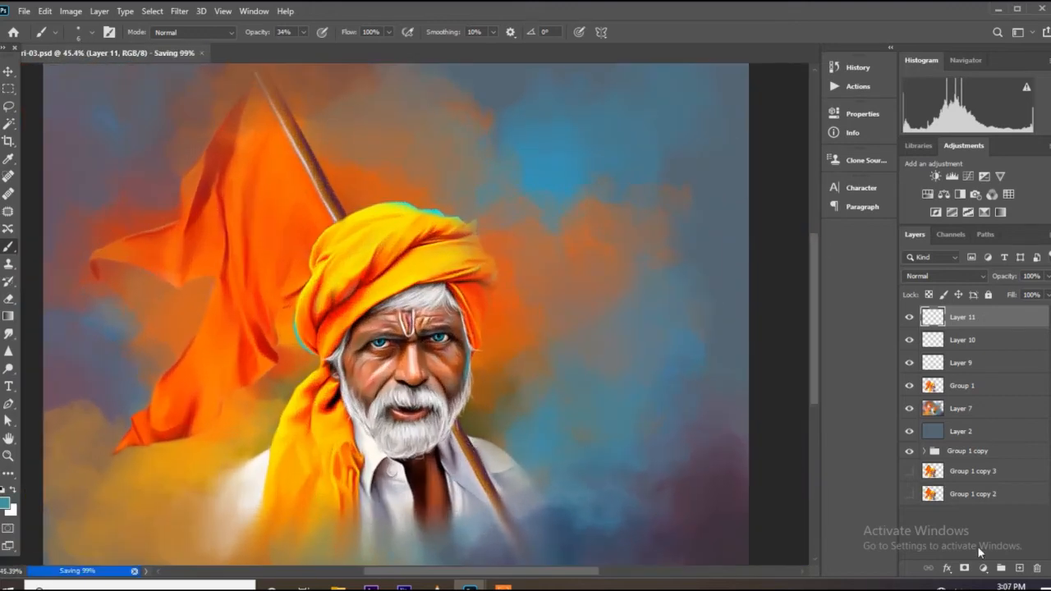
# Step: Add a new layer in Color blend mode and set the foreground to a bright red
pyautogui.hotkey('ctrl', 'shift', 'alt', 'n')
pyautogui.click(5, 505)
pyautogui.click(896, 227)
pyautogui.click(868, 232)
pyautogui.click(897, 219)
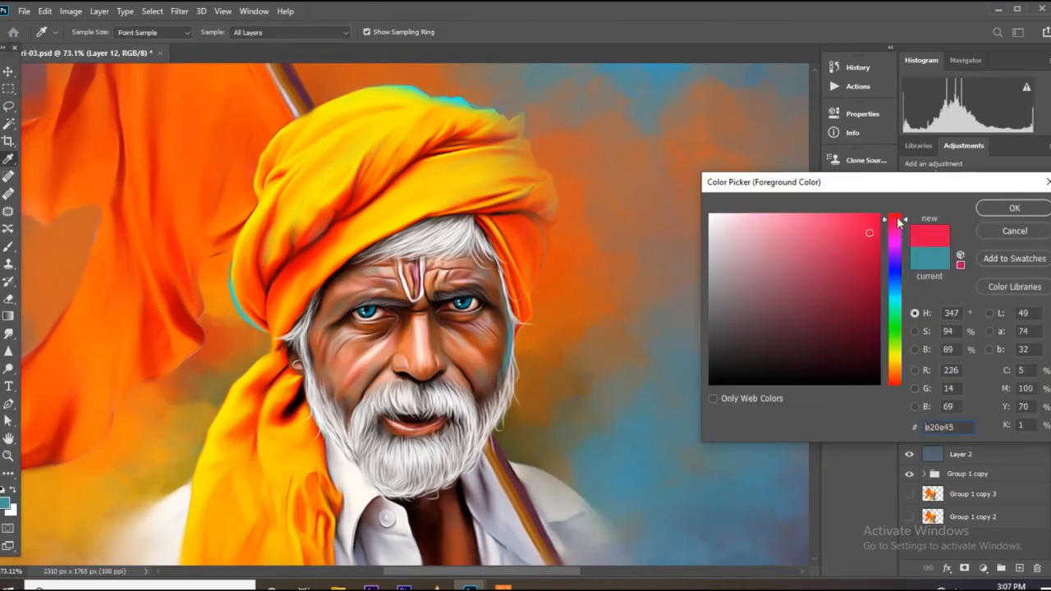
pyautogui.click(1001, 214)
pyautogui.click(944, 276)
pyautogui.click(926, 561)
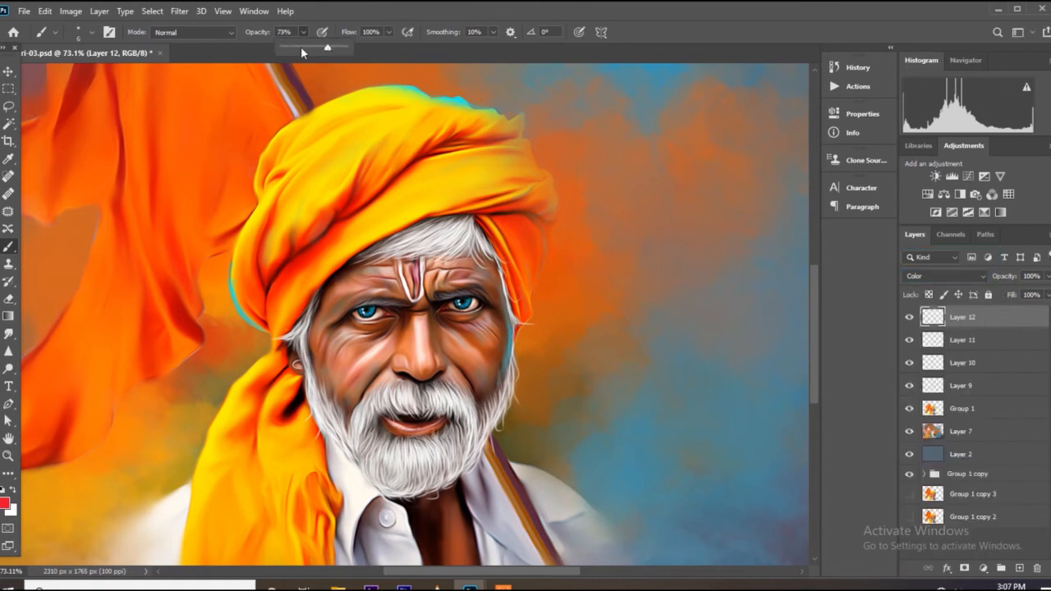
# Step: Darken the red foreground colour and tint the nose and cheeks softly with the Brush at 13% opacity
pyautogui.scroll(4, 437, 382)
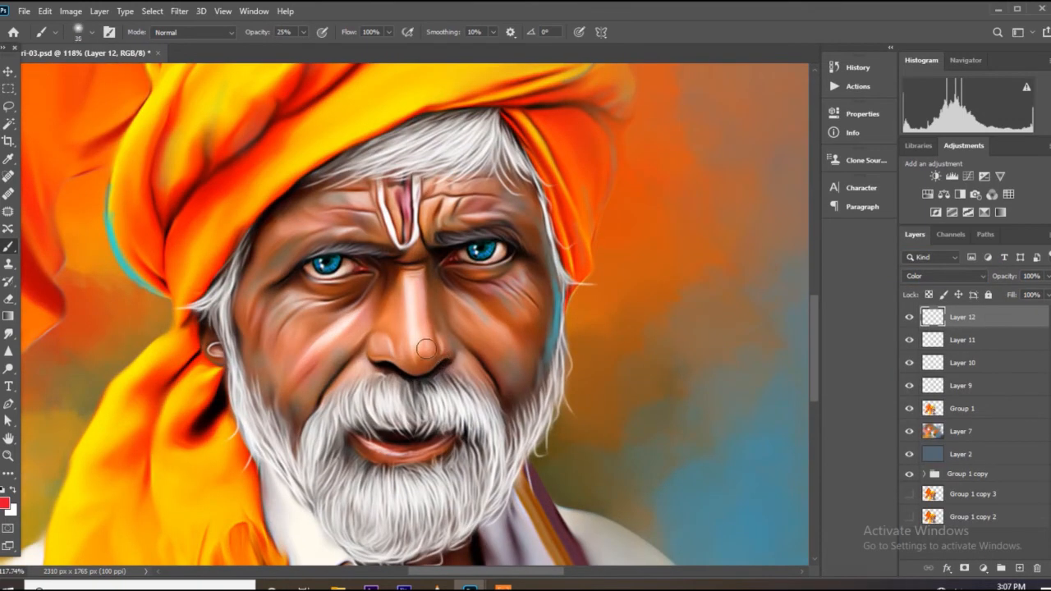
pyautogui.click(5, 503)
pyautogui.click(869, 232)
pyautogui.click(1013, 209)
pyautogui.click(447, 336)
pyautogui.scroll(-4, 497, 332)
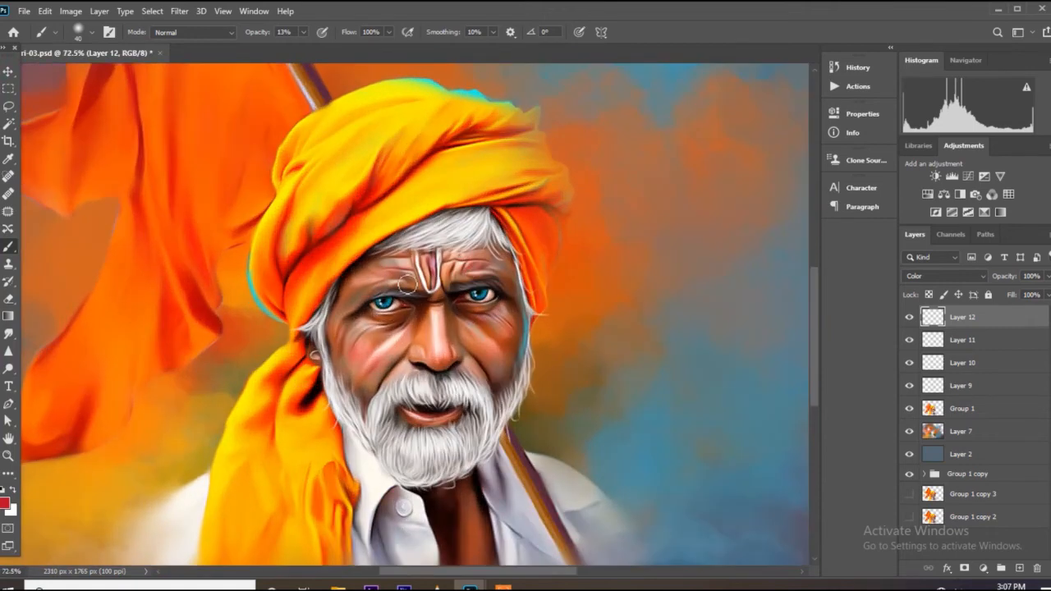
# Step: Brush red tints onto the forehead and lips, then save the document
pyautogui.scroll(-3, 407, 283)
pyautogui.scroll(5, 411, 427)
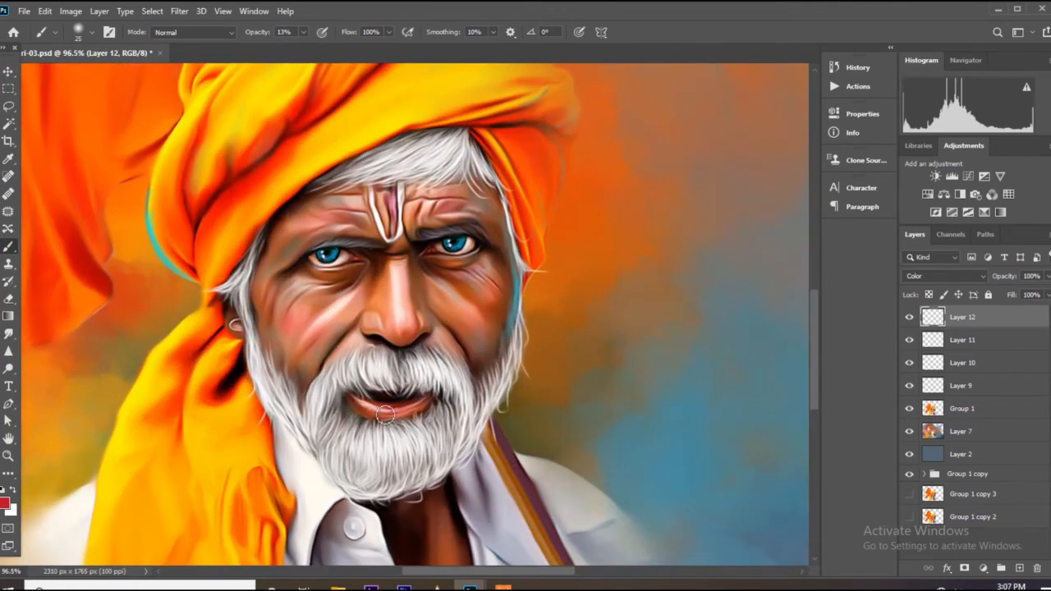
pyautogui.scroll(-5, 433, 399)
pyautogui.hotkey('ctrl', 's')
pyautogui.press('e')
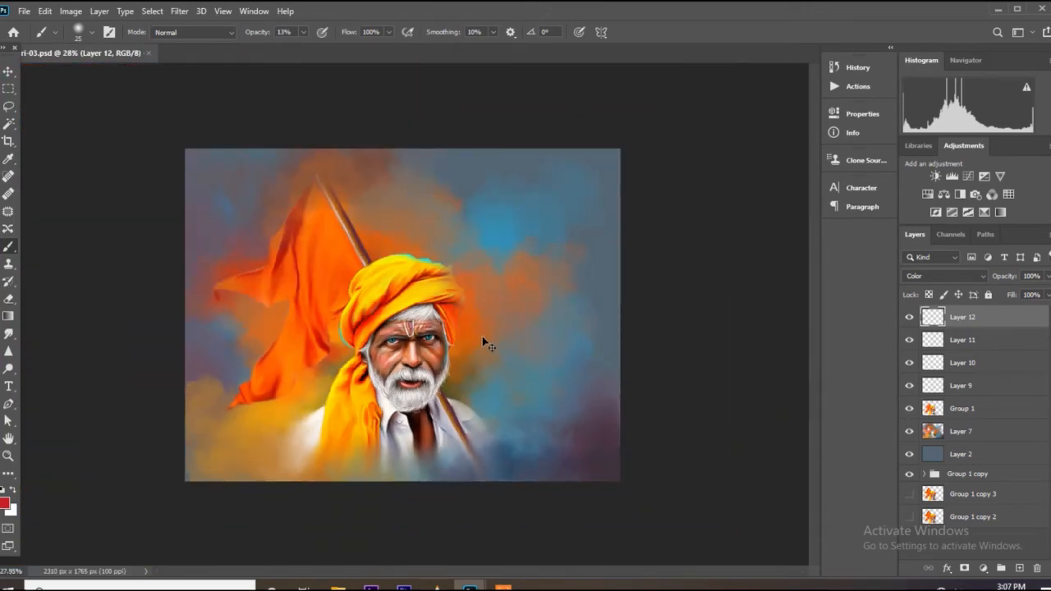
# Step: Add a Brightness/Contrast adjustment layer with brightness 12 and contrast 13
pyautogui.click(983, 568)
pyautogui.click(999, 370)
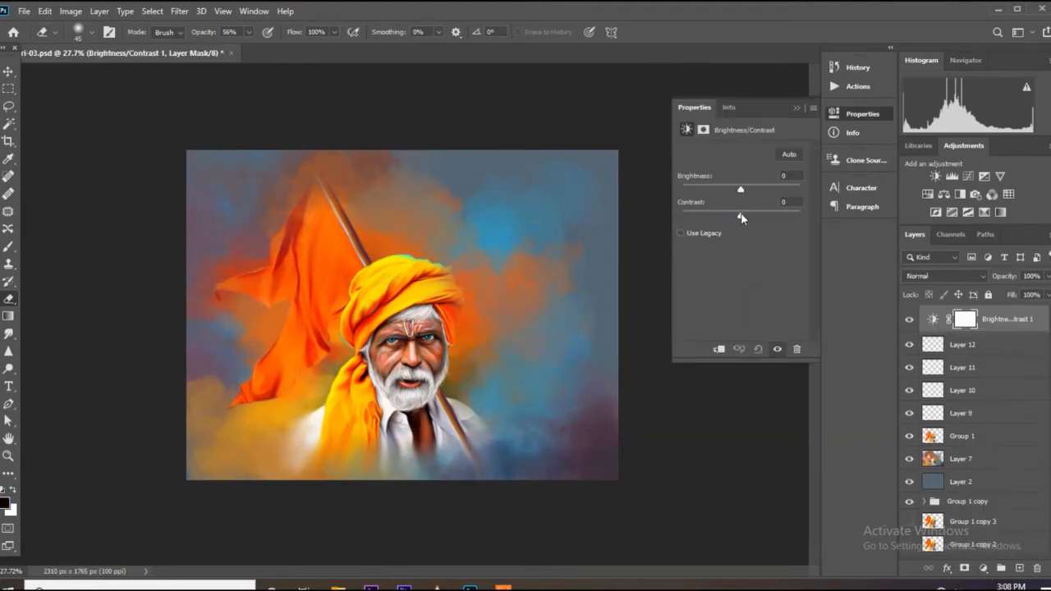
pyautogui.moveTo(748, 216); pyautogui.dragTo(751, 217)
pyautogui.moveTo(741, 190); pyautogui.dragTo(746, 191)
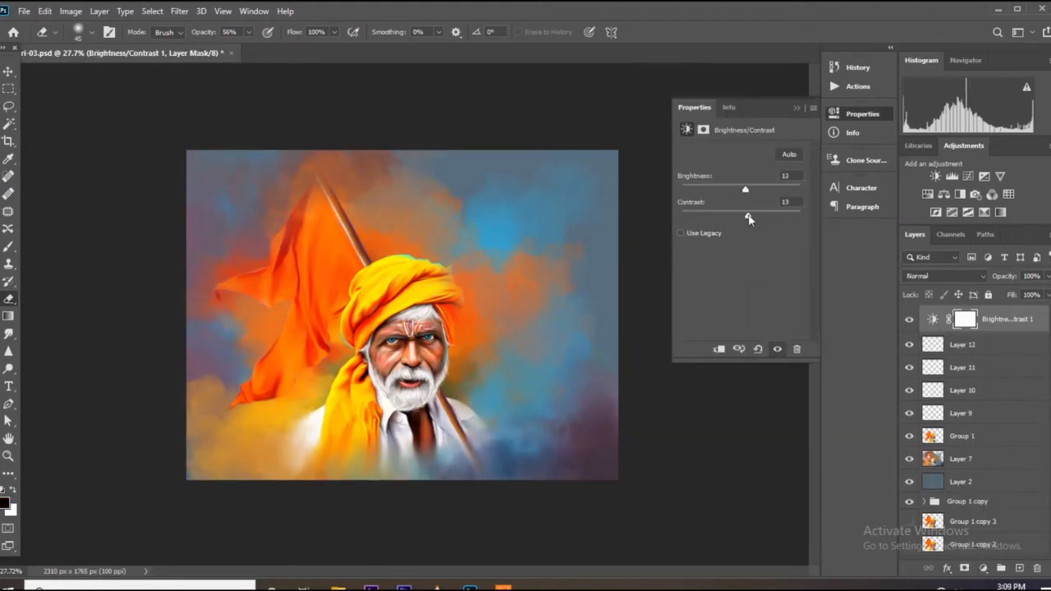
pyautogui.click(621, 210)
pyautogui.scroll(3, 621, 211)
pyautogui.scroll(-3, 520, 319)
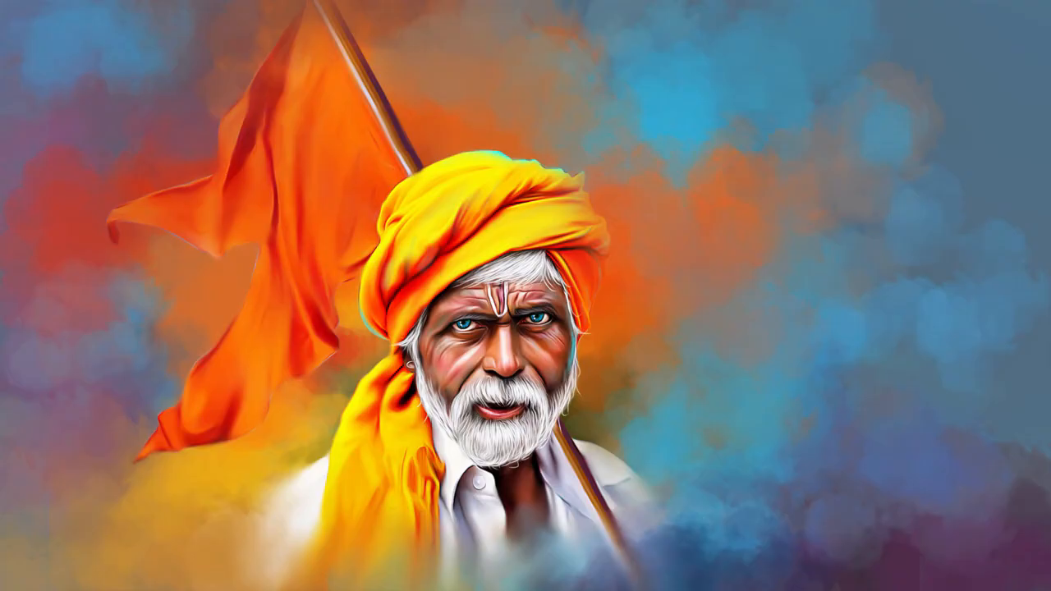